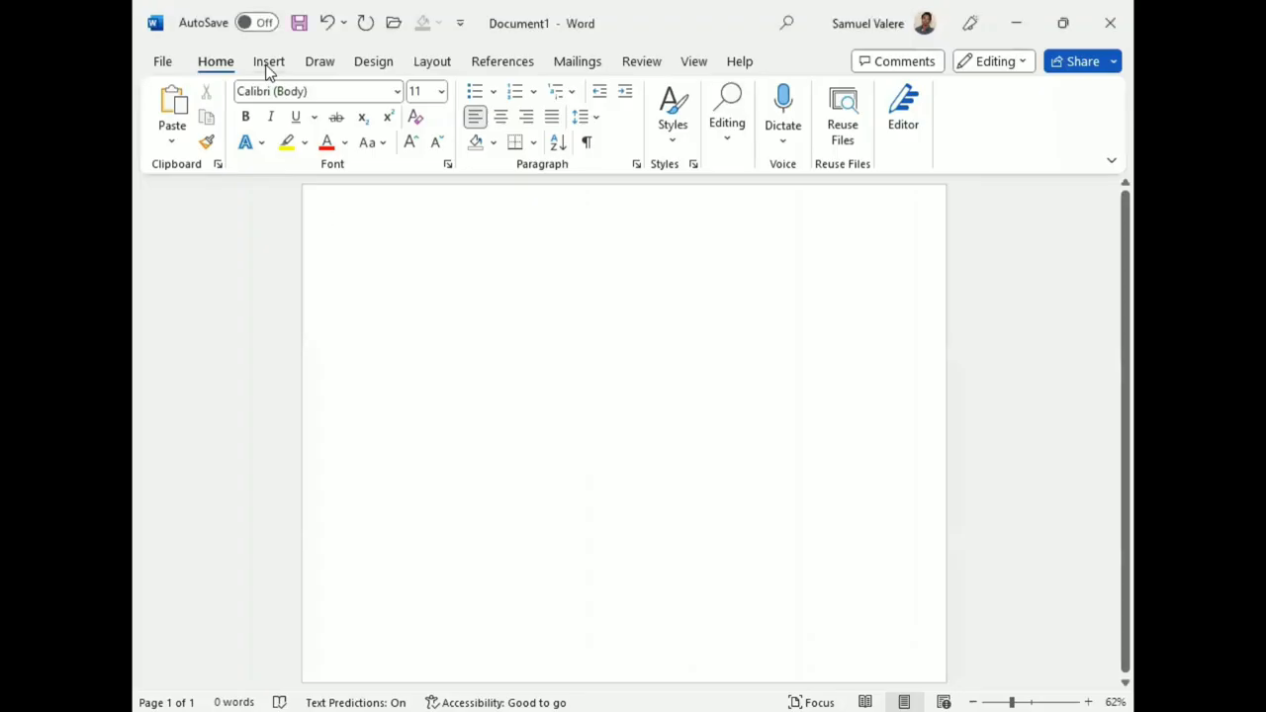
- Draw a right triangle near the page's top-left corner
left_click(268, 63)
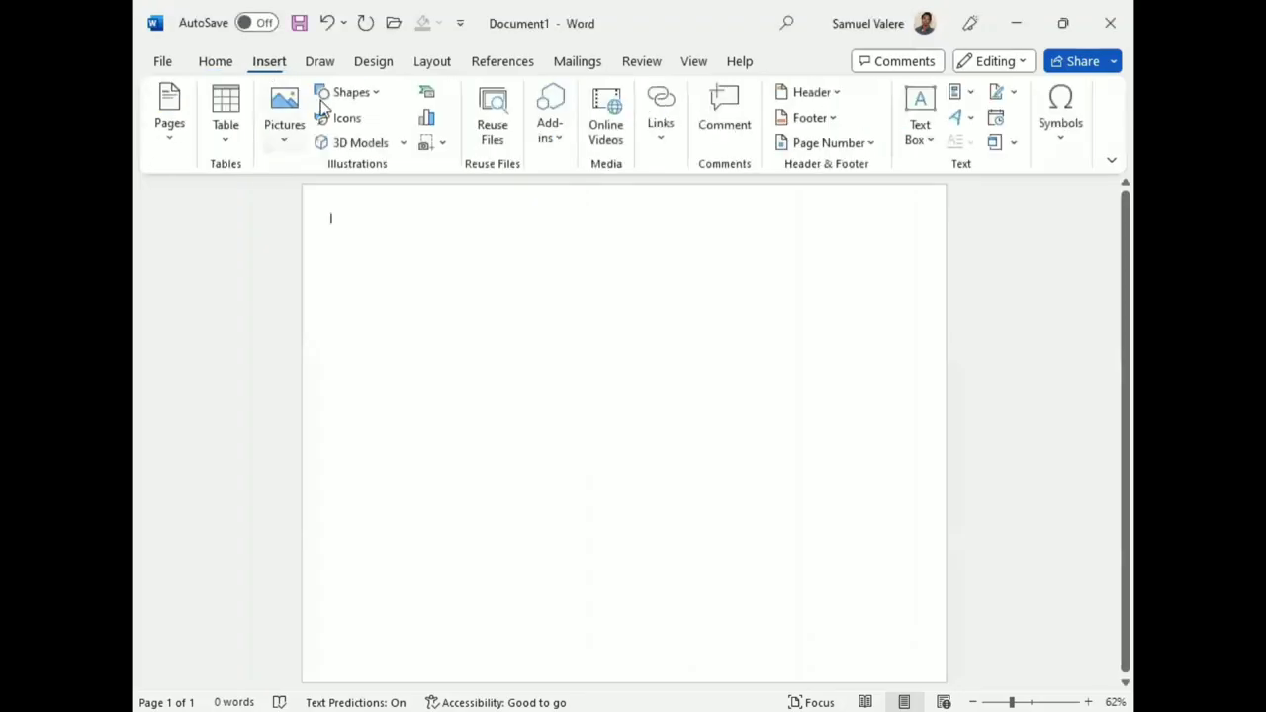
left_click(348, 92)
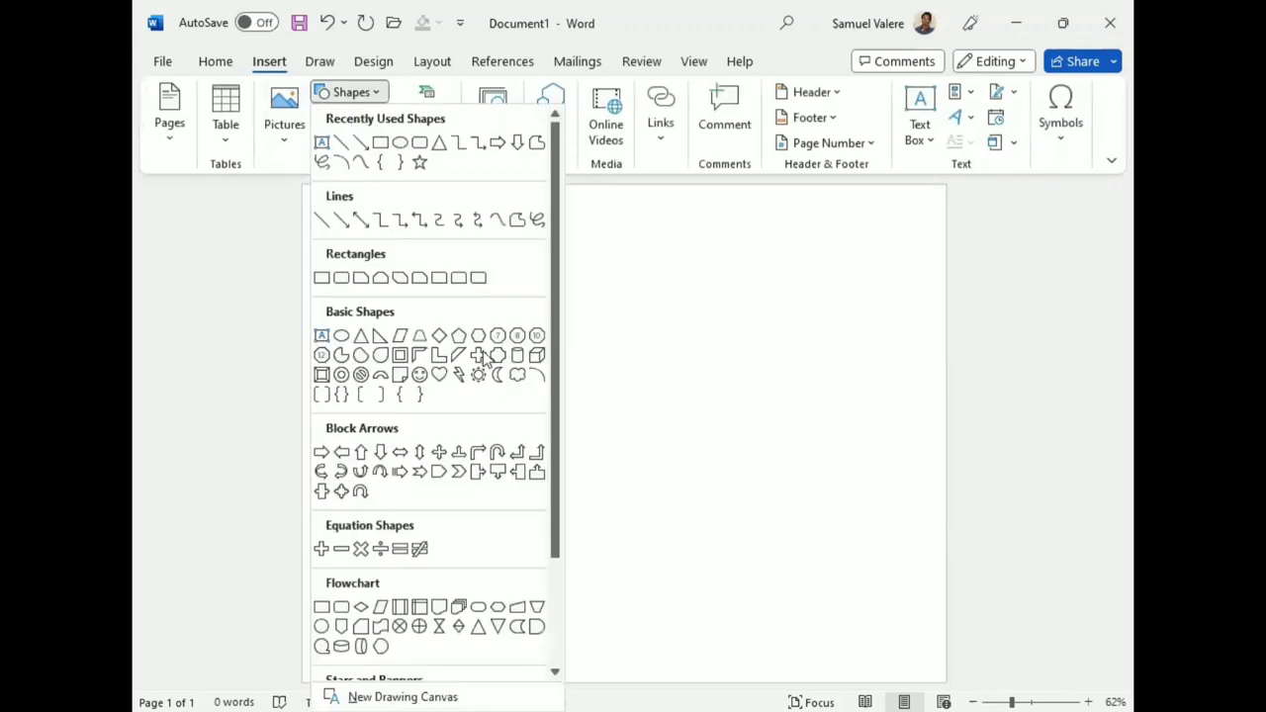
left_click(380, 339)
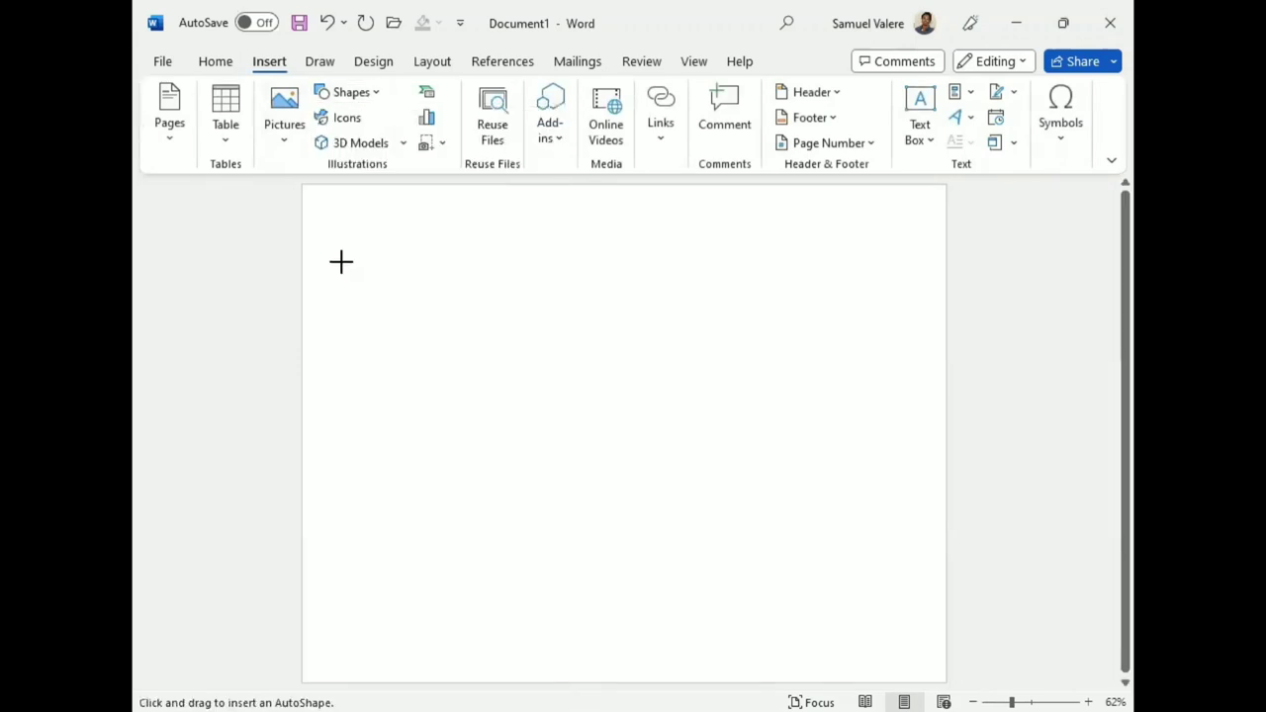
mouse_move(341, 249)
left_mouse_down()
mouse_move(354, 387)
mouse_move(475, 428)
left_mouse_up()
left_click(381, 366)
left_click(348, 381)
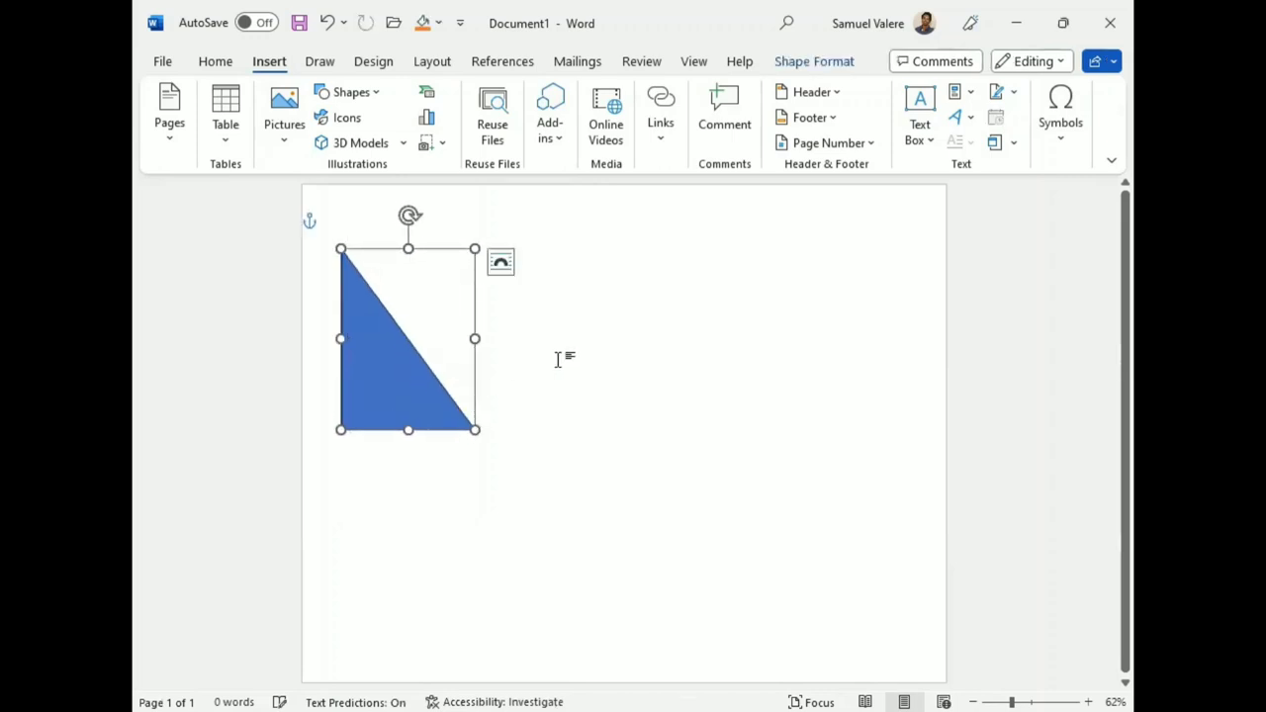
- Set the triangle's height and width to 2.65 inches
left_click(808, 62)
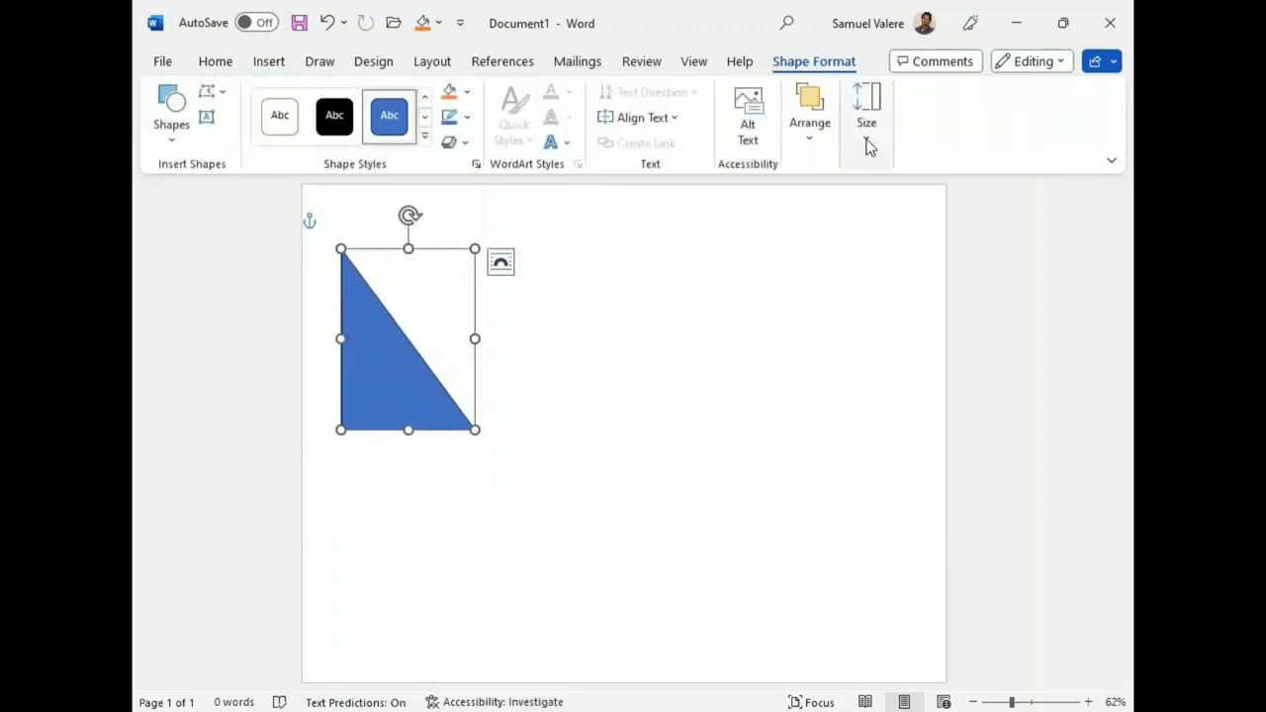
left_click(867, 147)
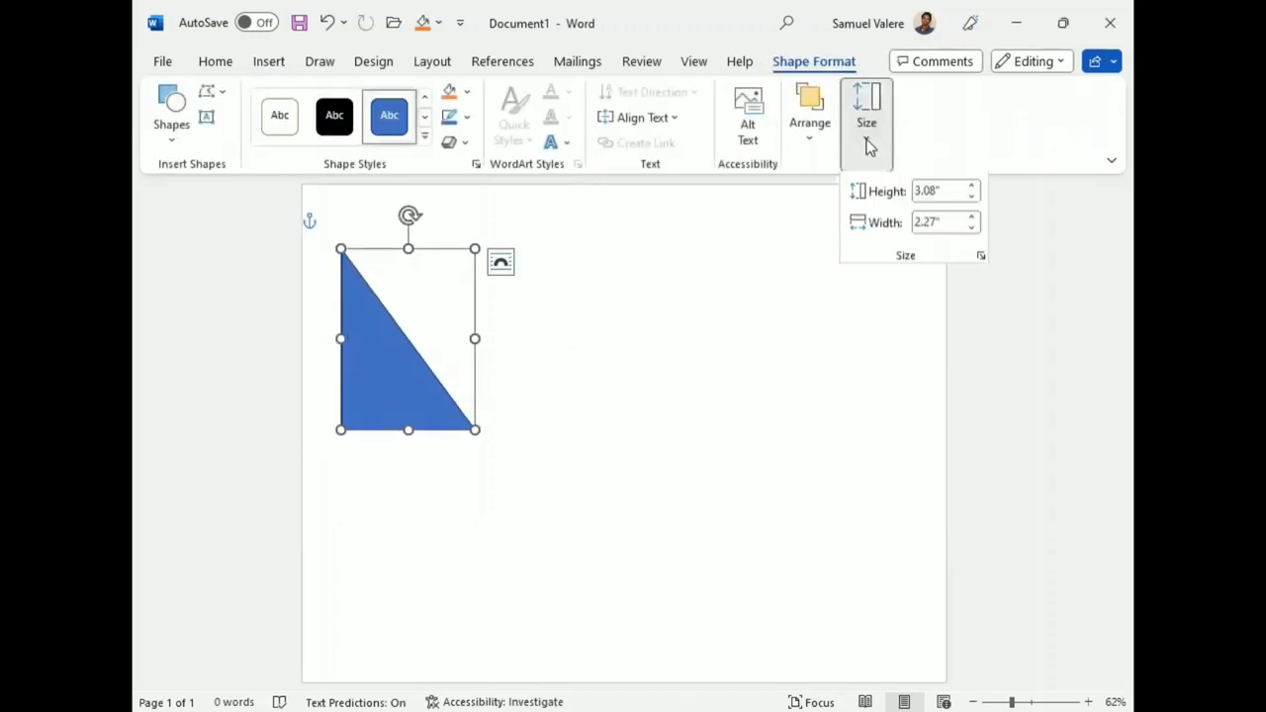
left_click(929, 192)
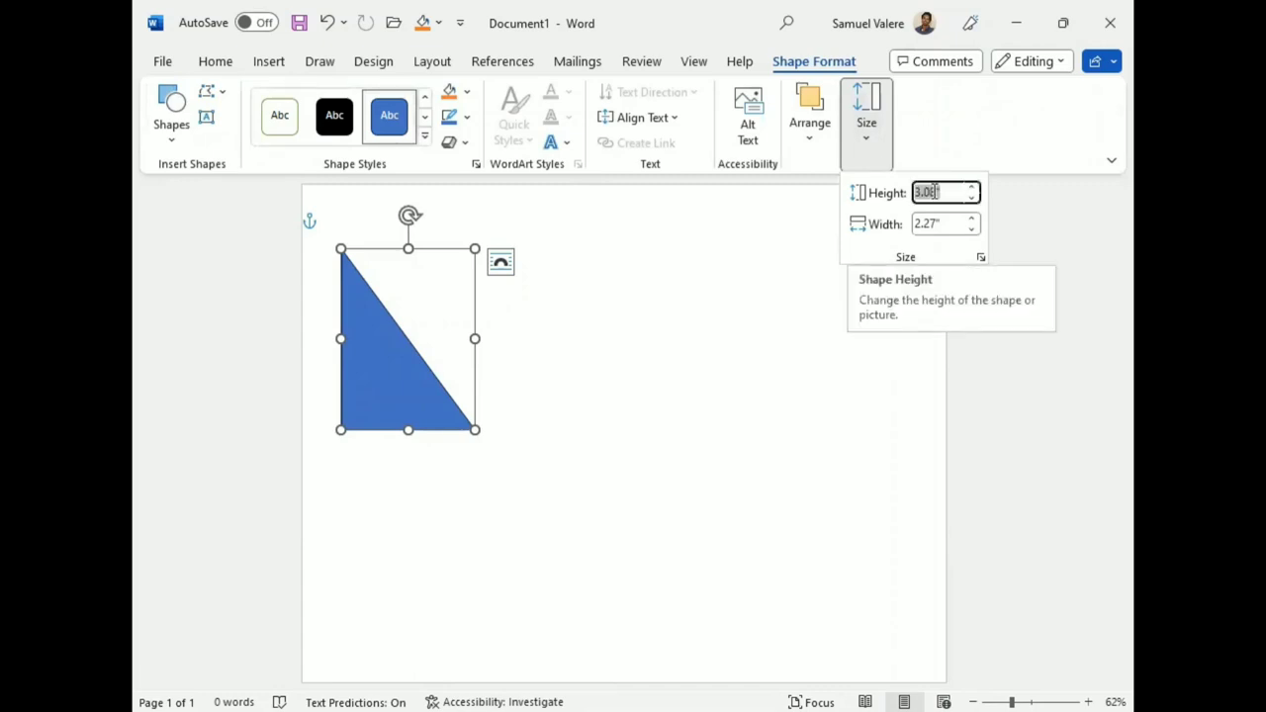
type("2.65")
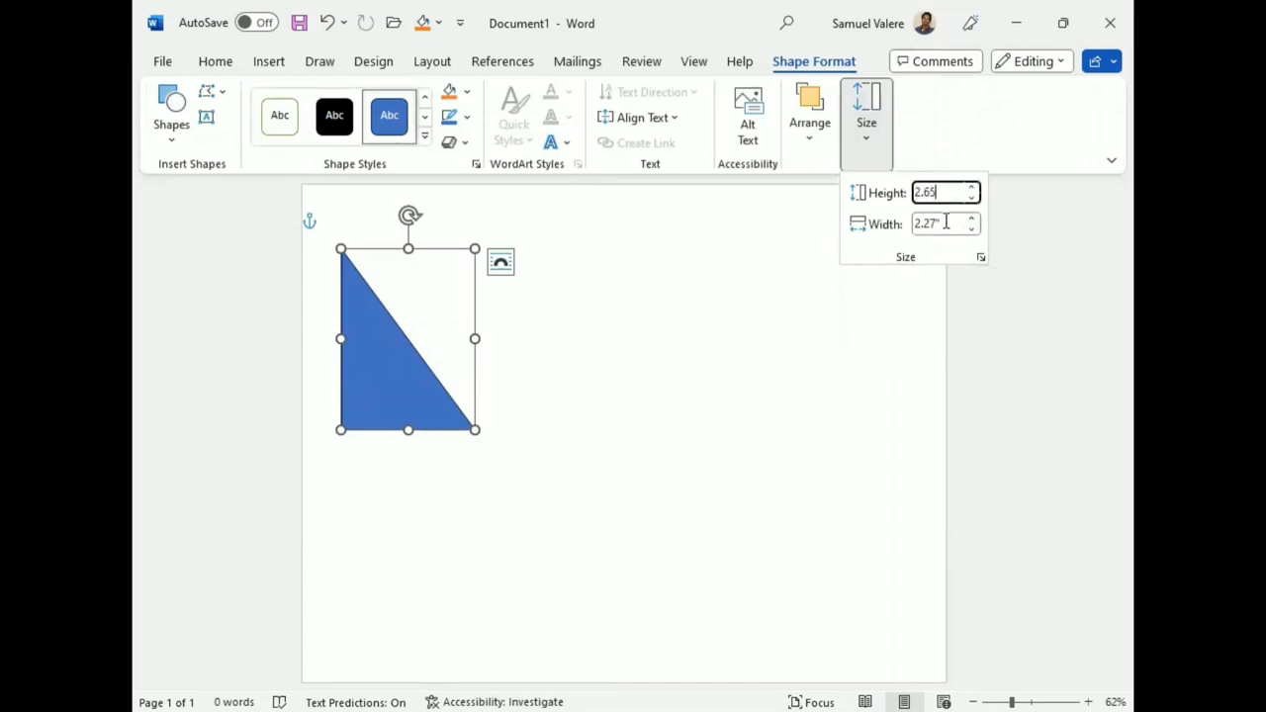
left_click(942, 222)
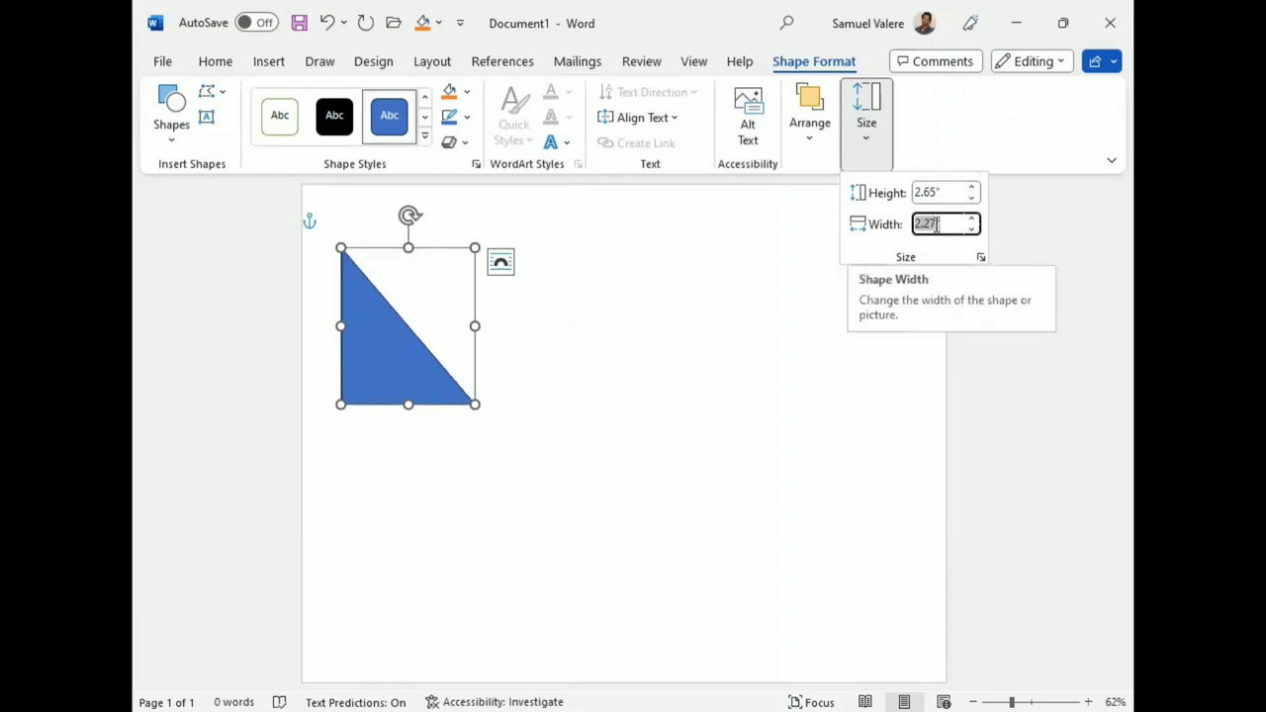
type("2.65")
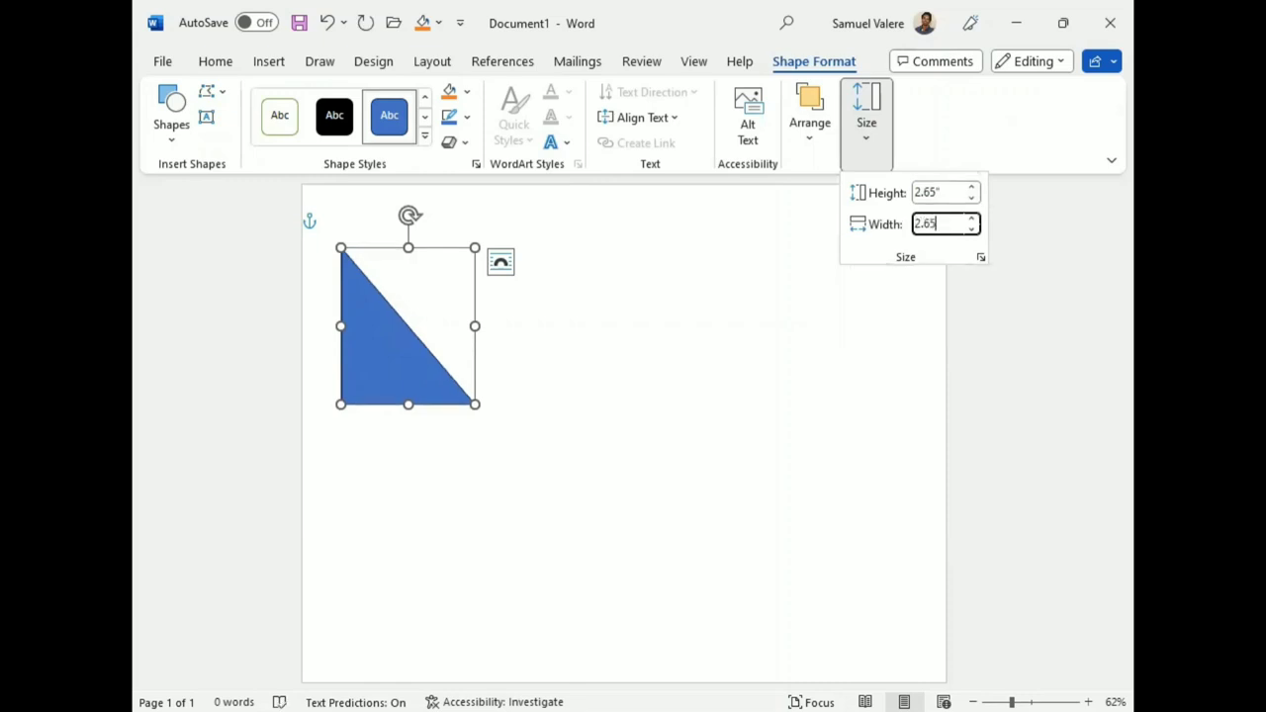
key("Return")
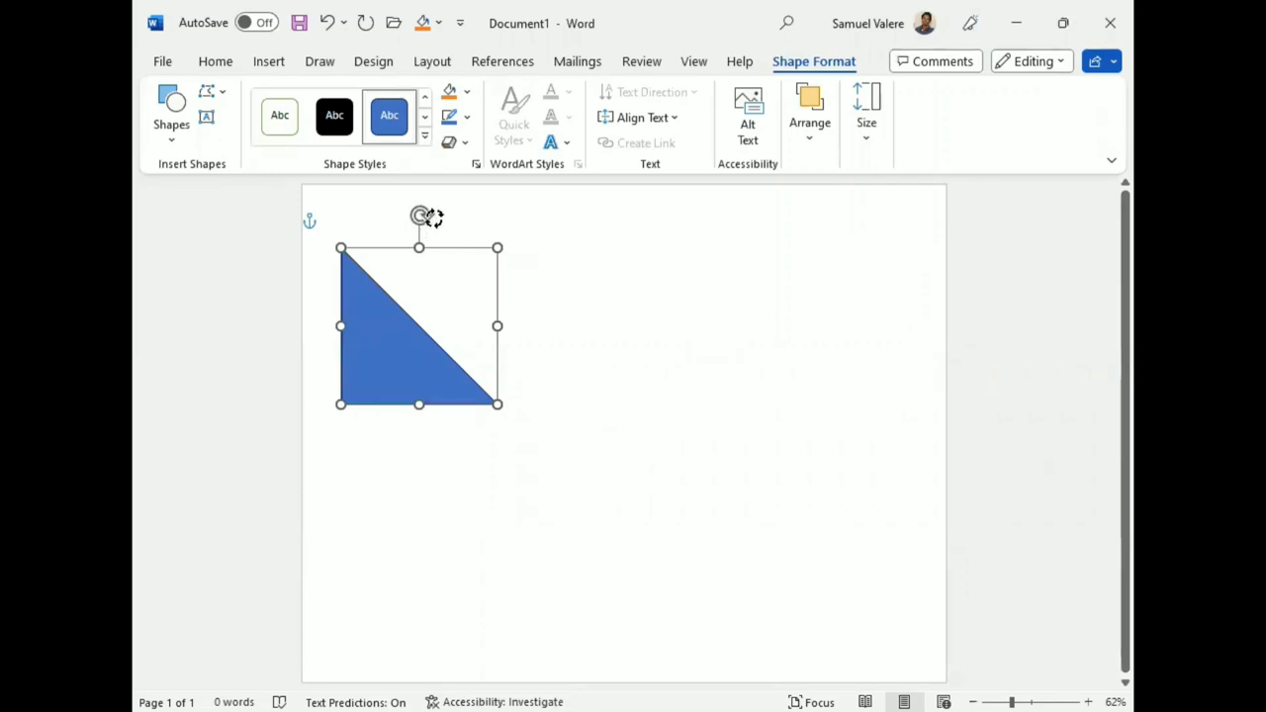
- Rotate the triangle into the page's top-left corner and remove its outline
left_click_drag(421, 216, 505, 331)
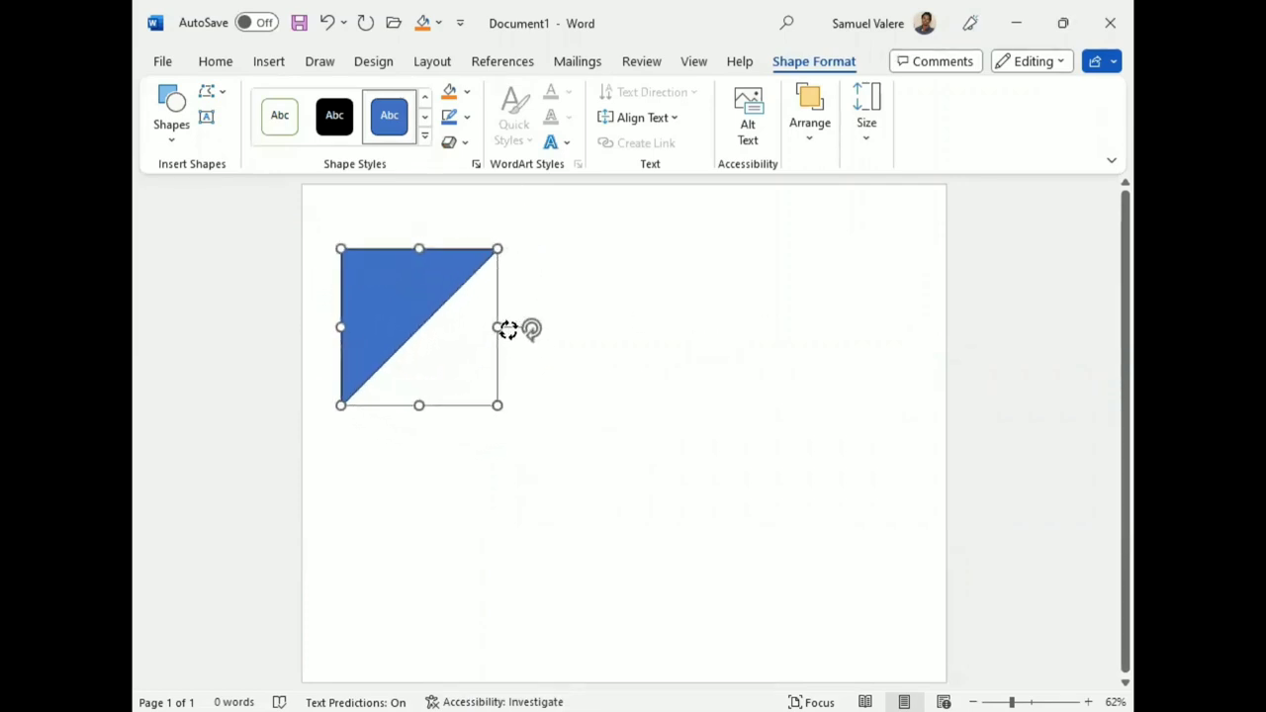
left_click_drag(410, 291, 370, 221)
left_click(467, 119)
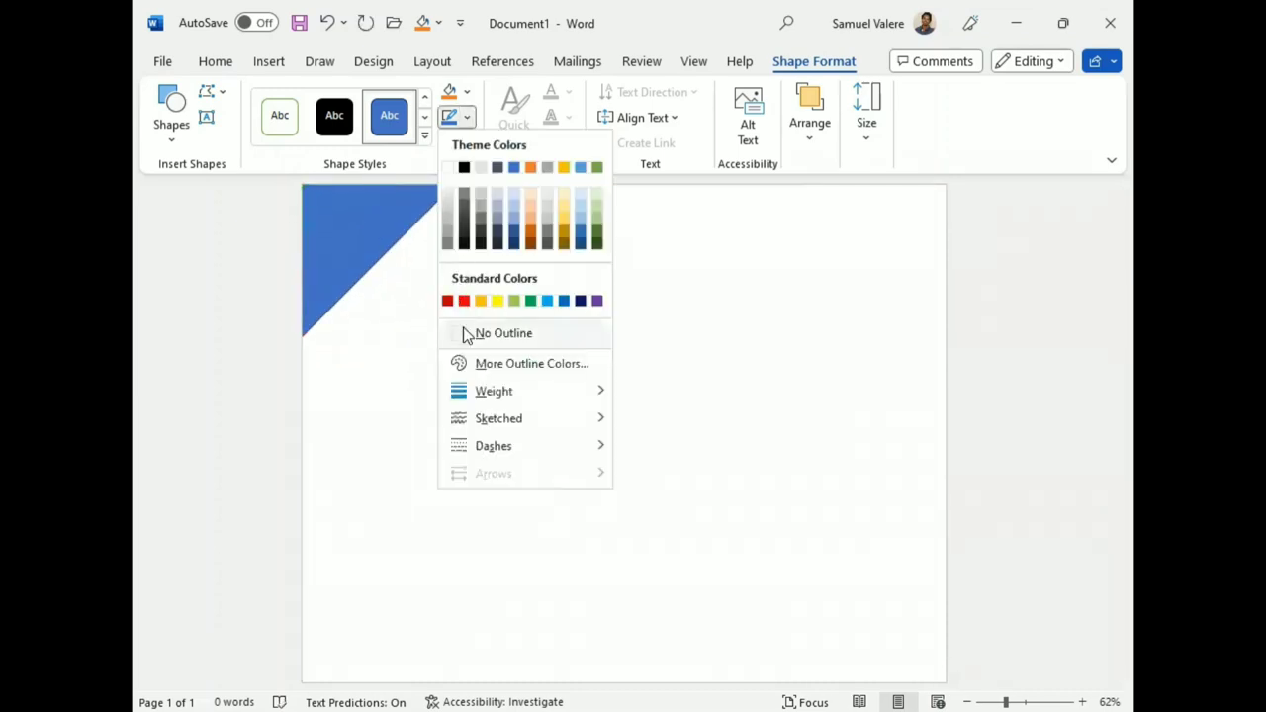
left_click(464, 334)
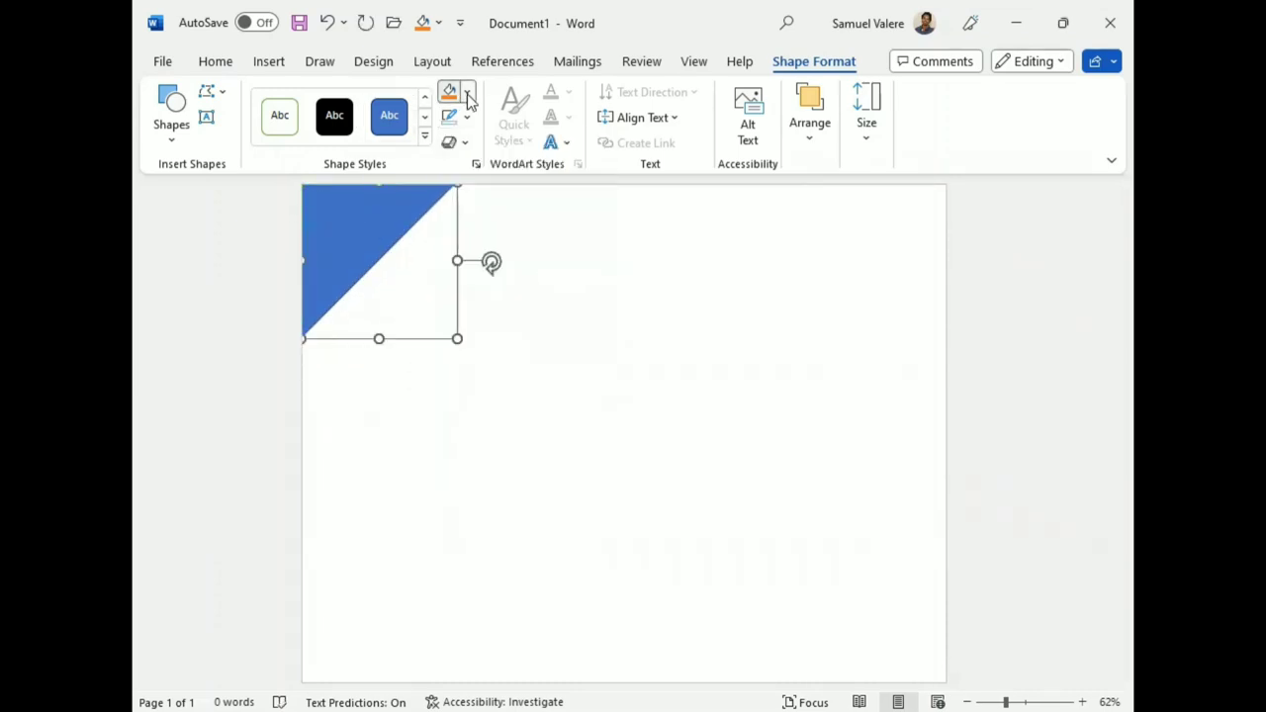
- Fill the triangle dark navy and fit it flush into the top-left corner
left_click(467, 92)
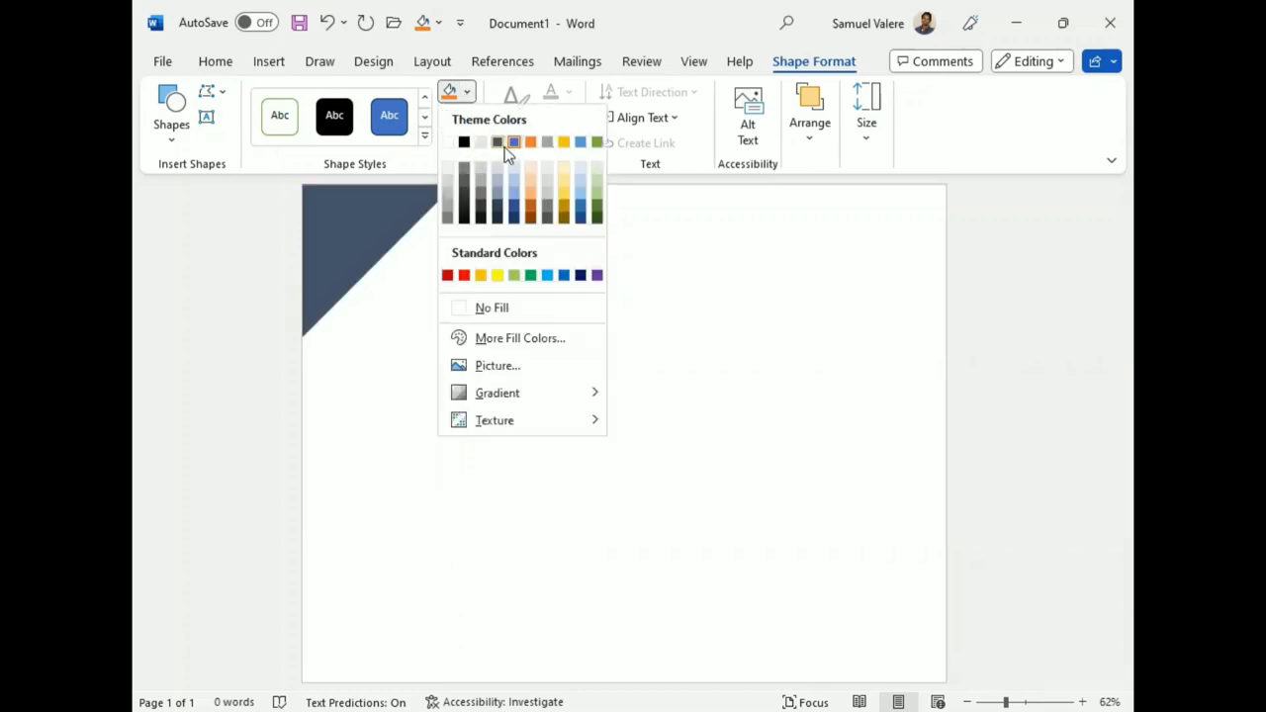
left_click(581, 275)
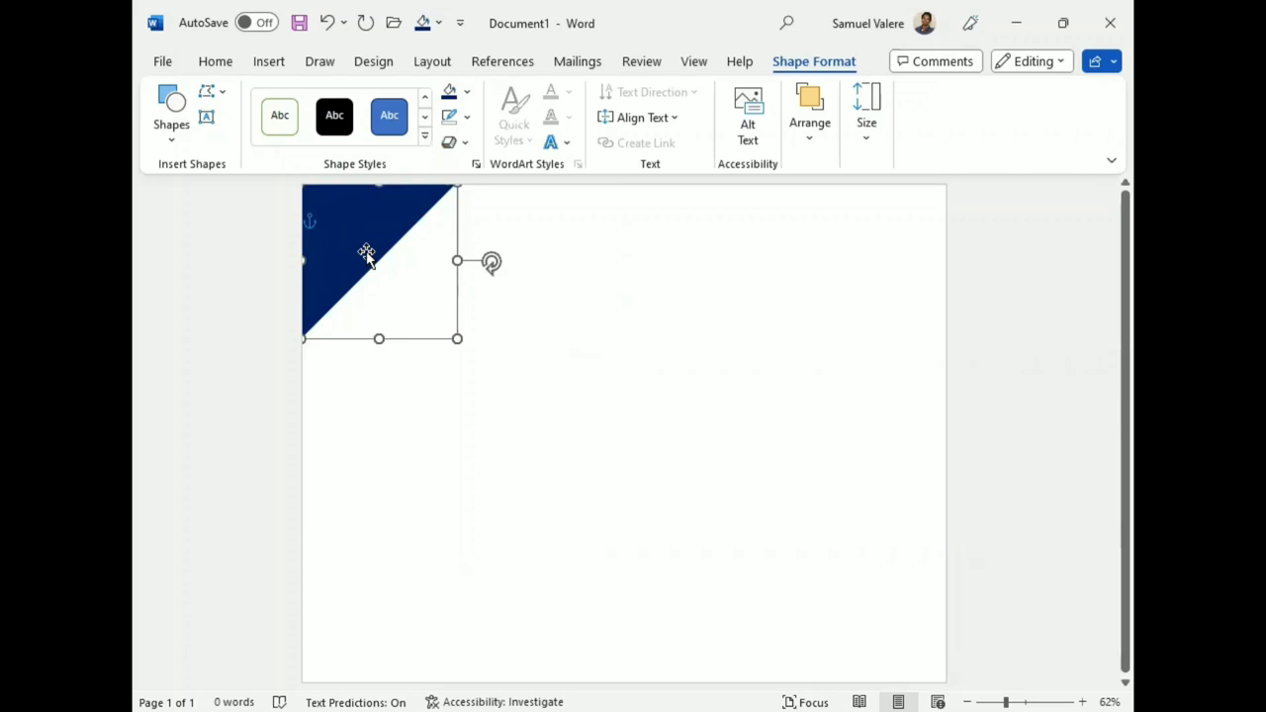
left_click_drag(370, 255, 366, 253)
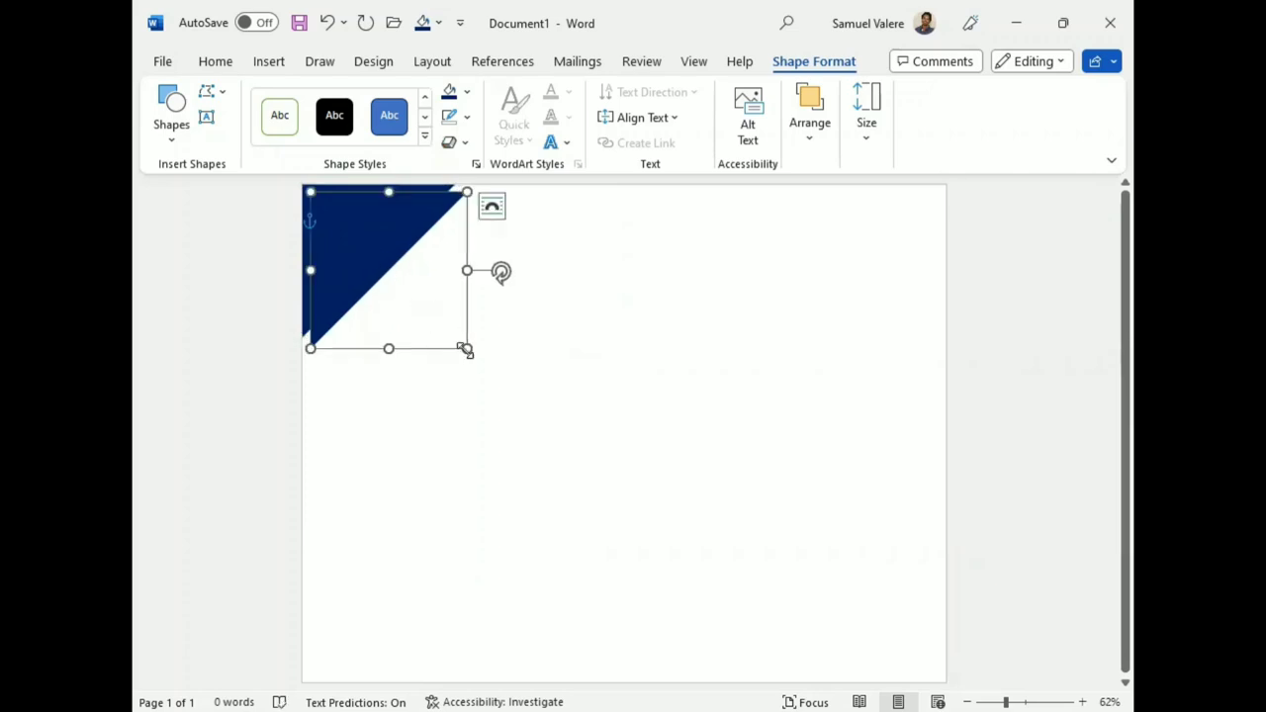
left_click_drag(466, 348, 475, 359)
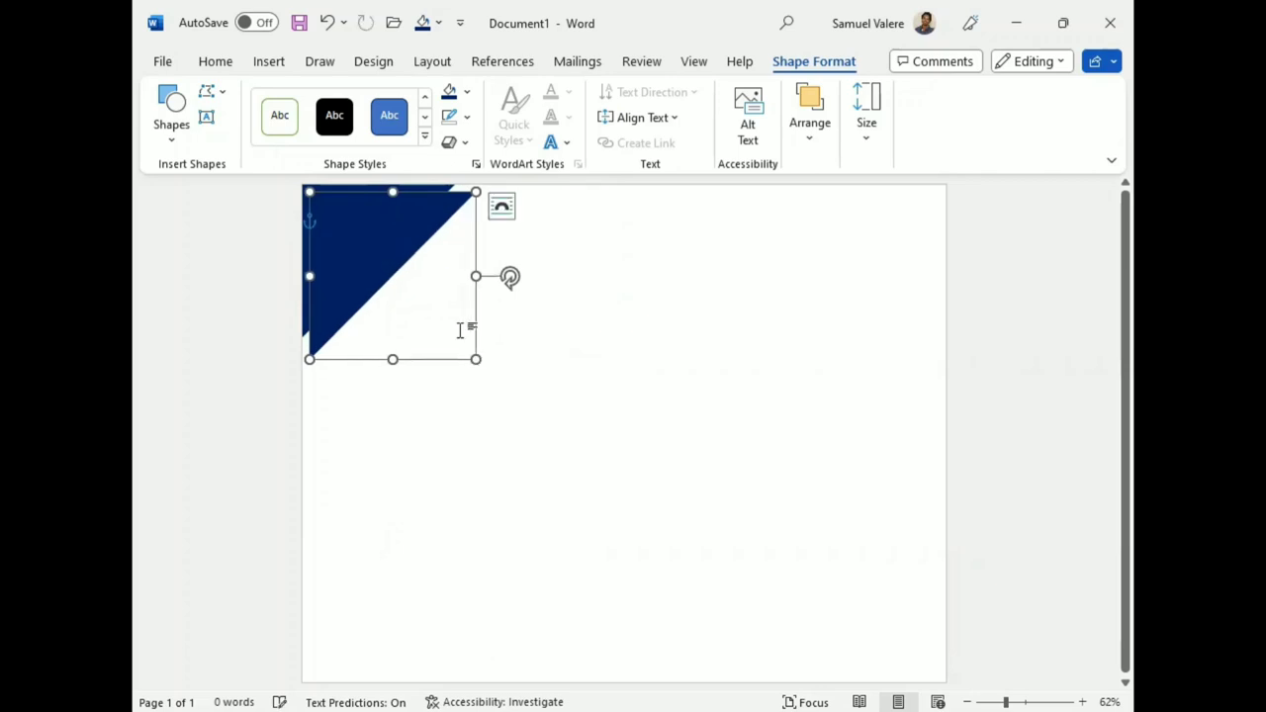
left_click_drag(366, 247, 358, 229)
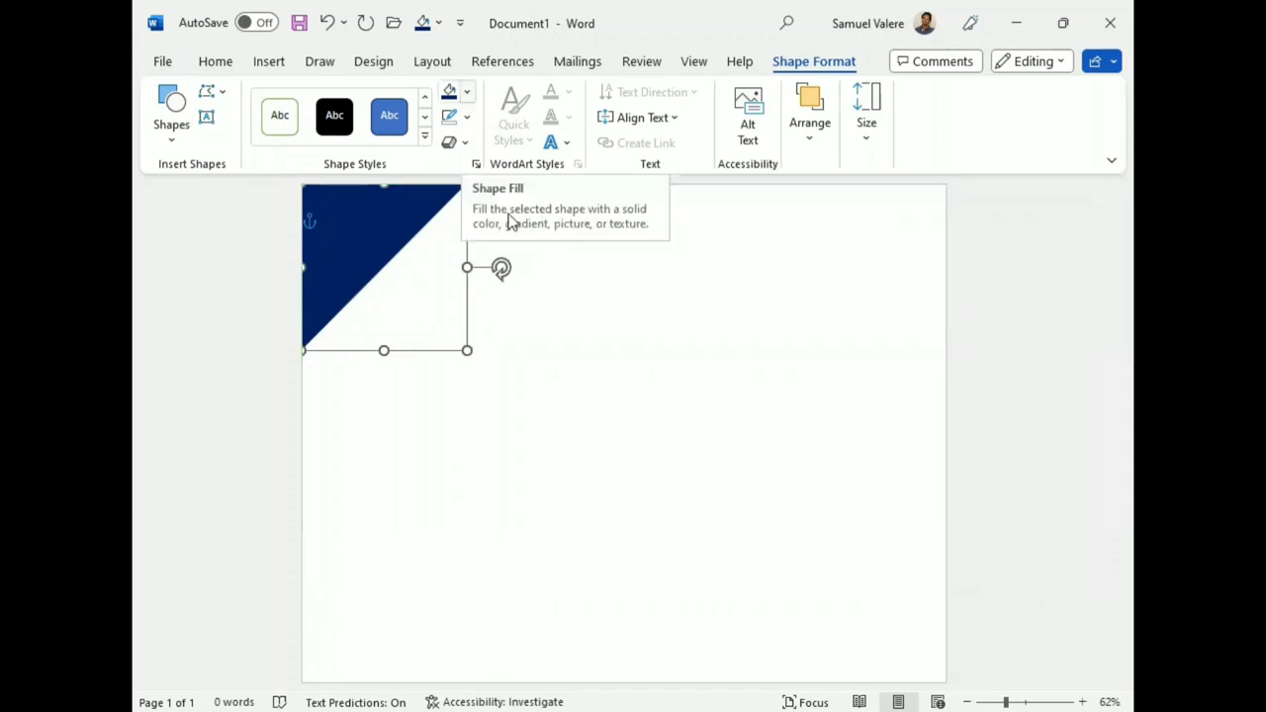
- Fill the copy gold, send it behind the navy triangle, and enlarge it into a stripe
left_click(467, 91)
left_click(478, 274)
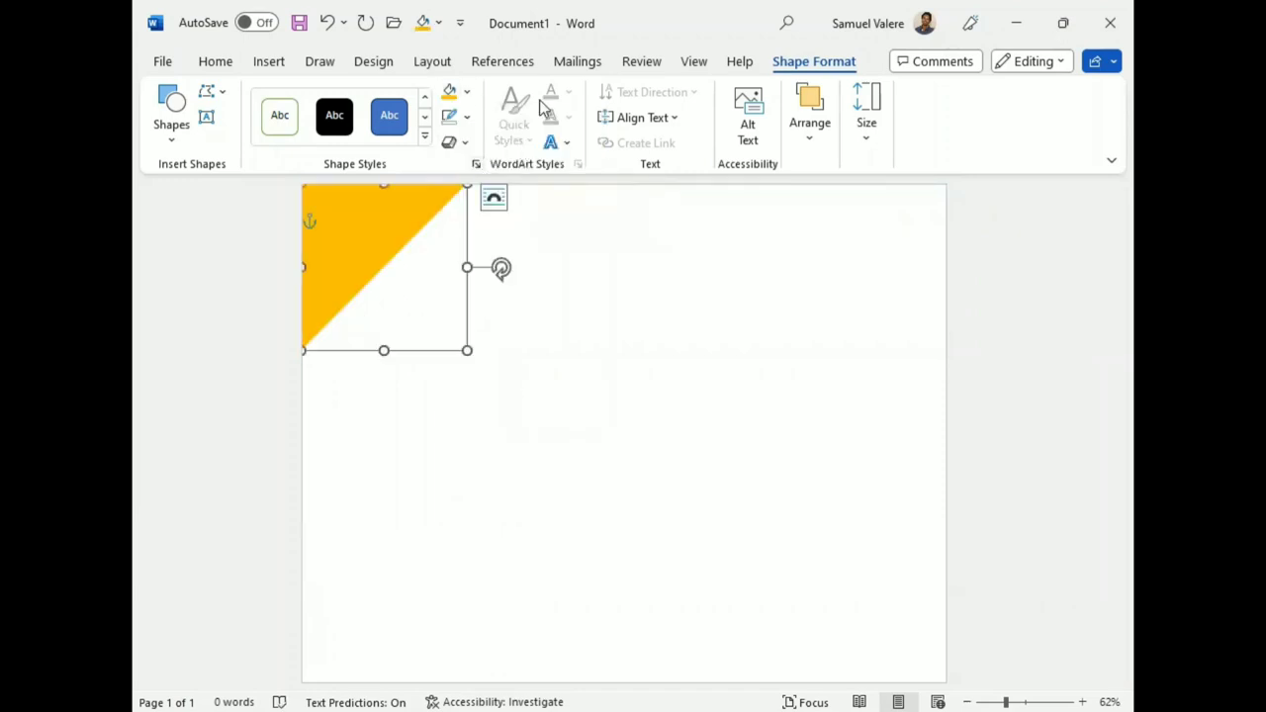
left_click(812, 138)
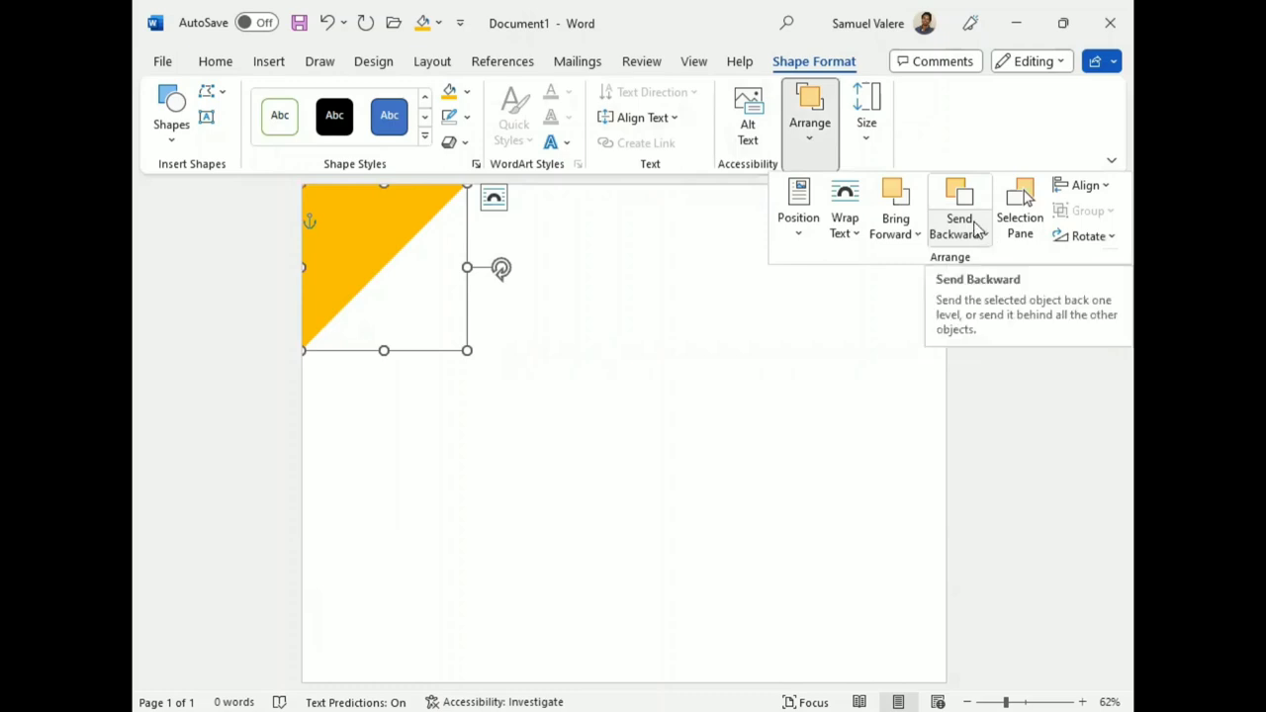
left_click(968, 233)
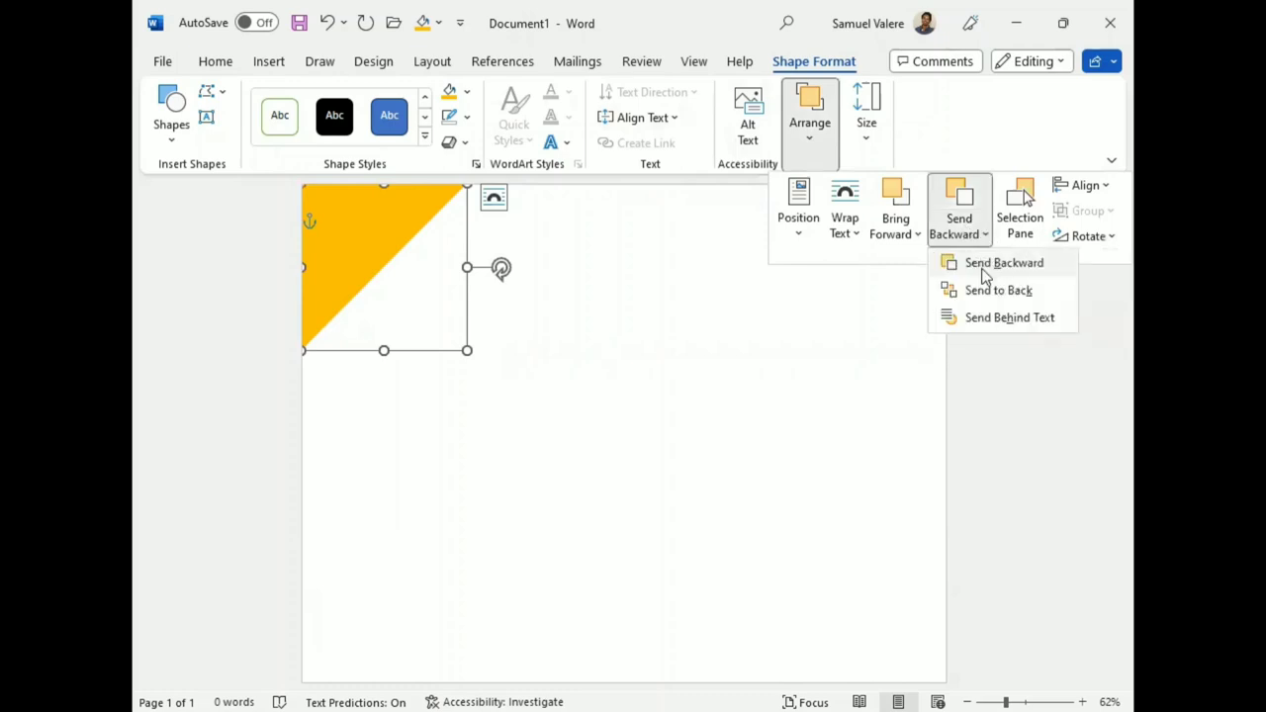
left_click(982, 265)
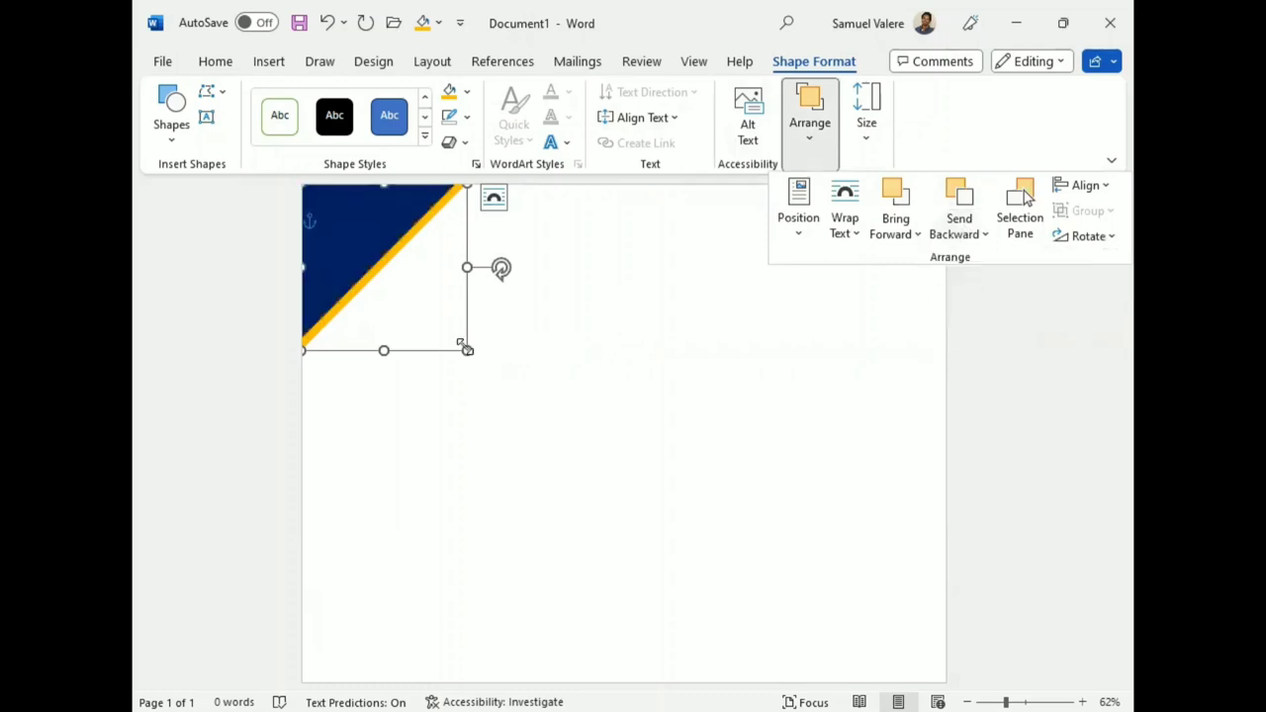
left_click_drag(465, 348, 469, 353)
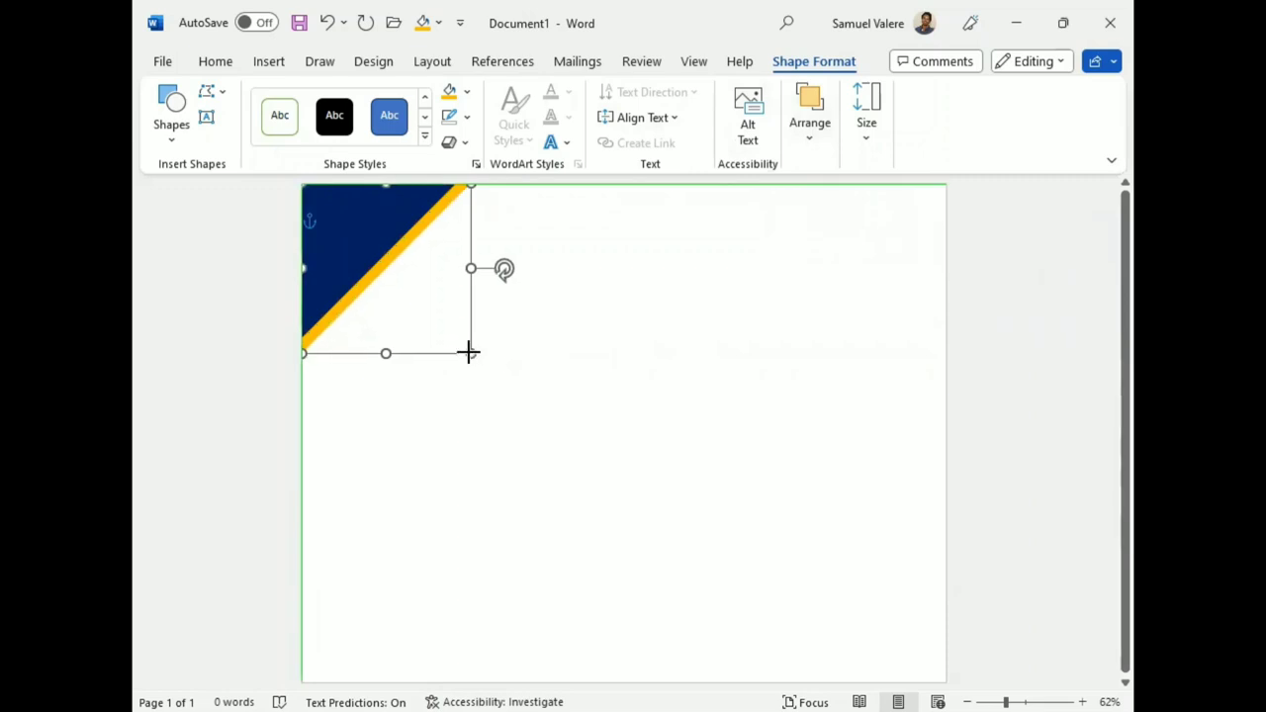
left_click_drag(469, 352, 472, 356)
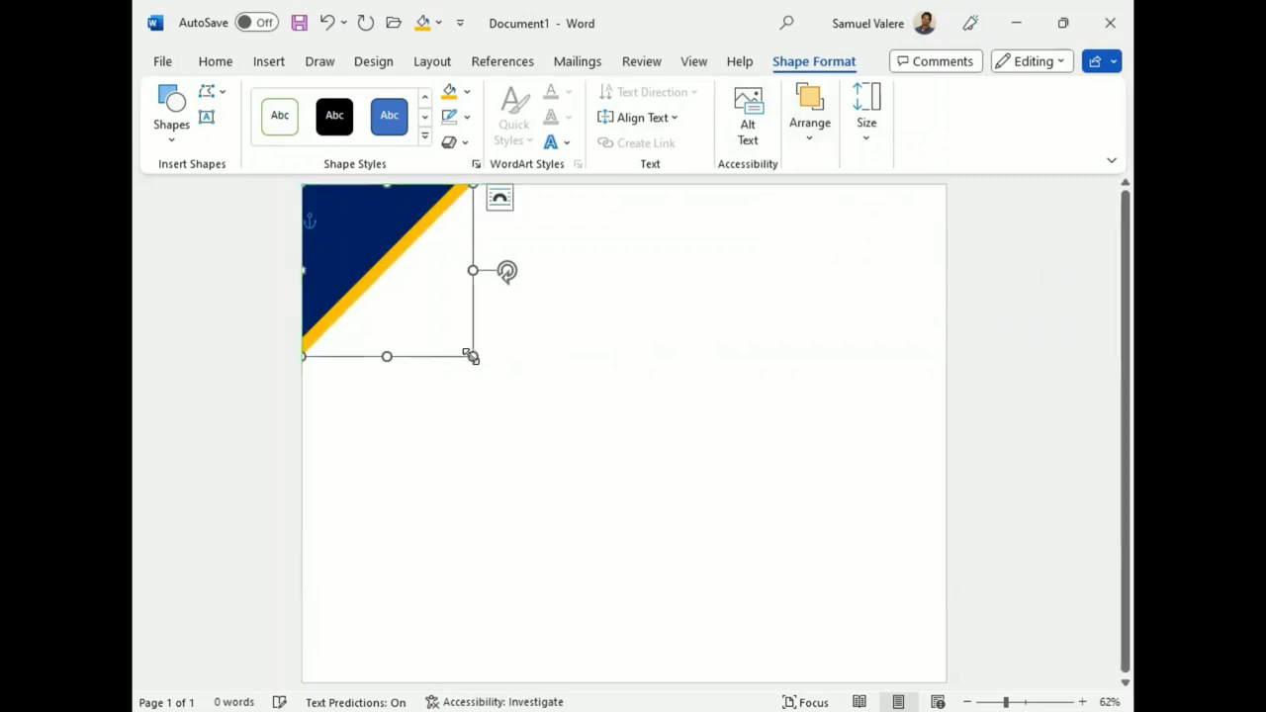
- Group the navy and gold triangles into one corner shape
key("ctrl+v")
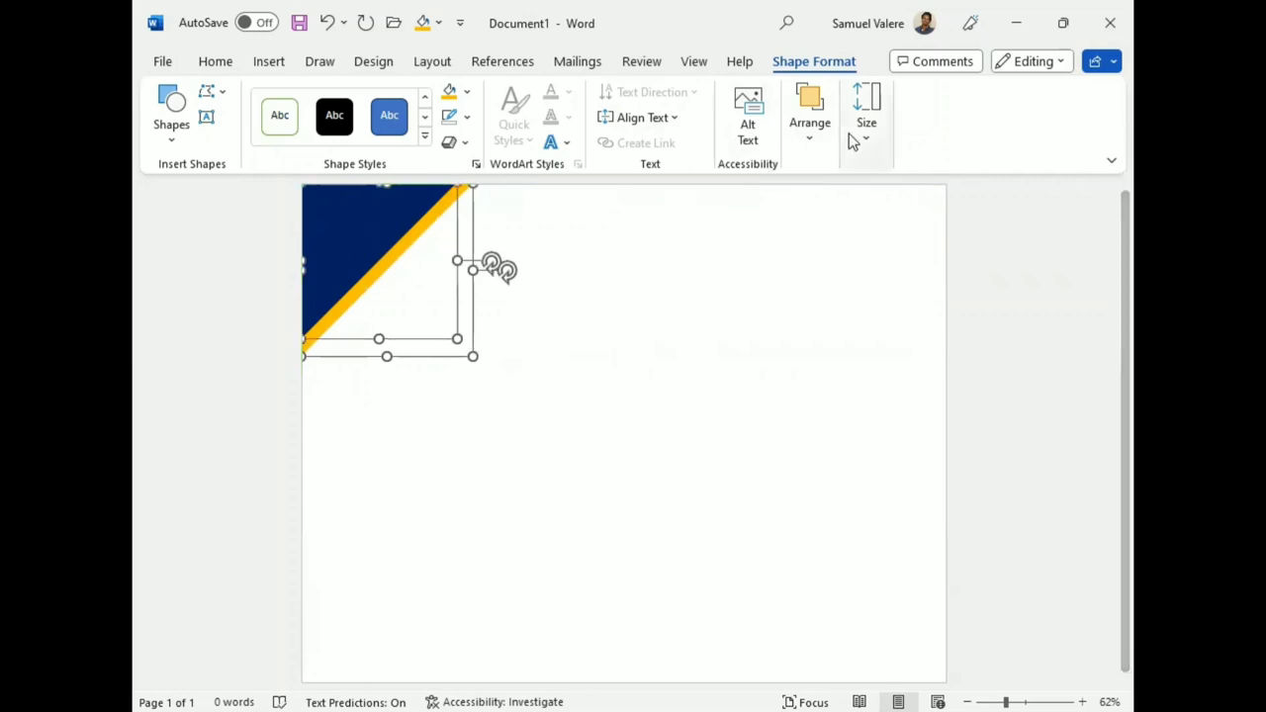
left_click(813, 143)
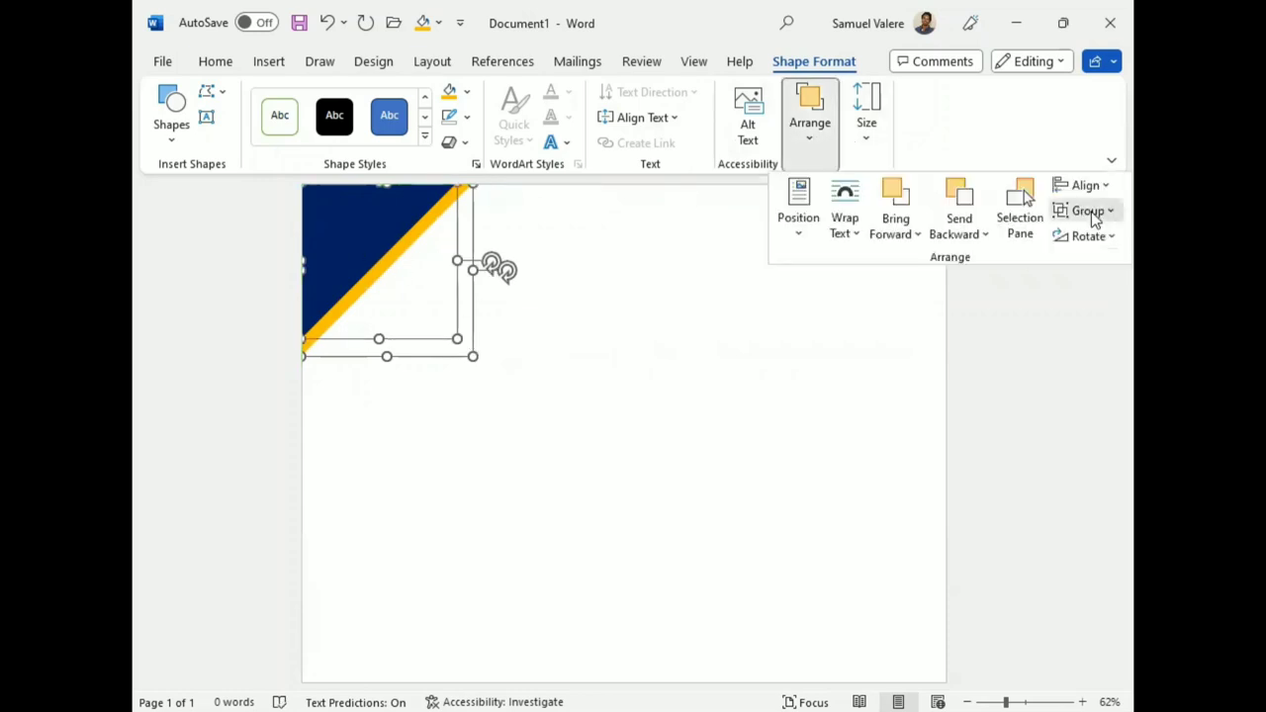
left_click(1088, 210)
left_click(1071, 239)
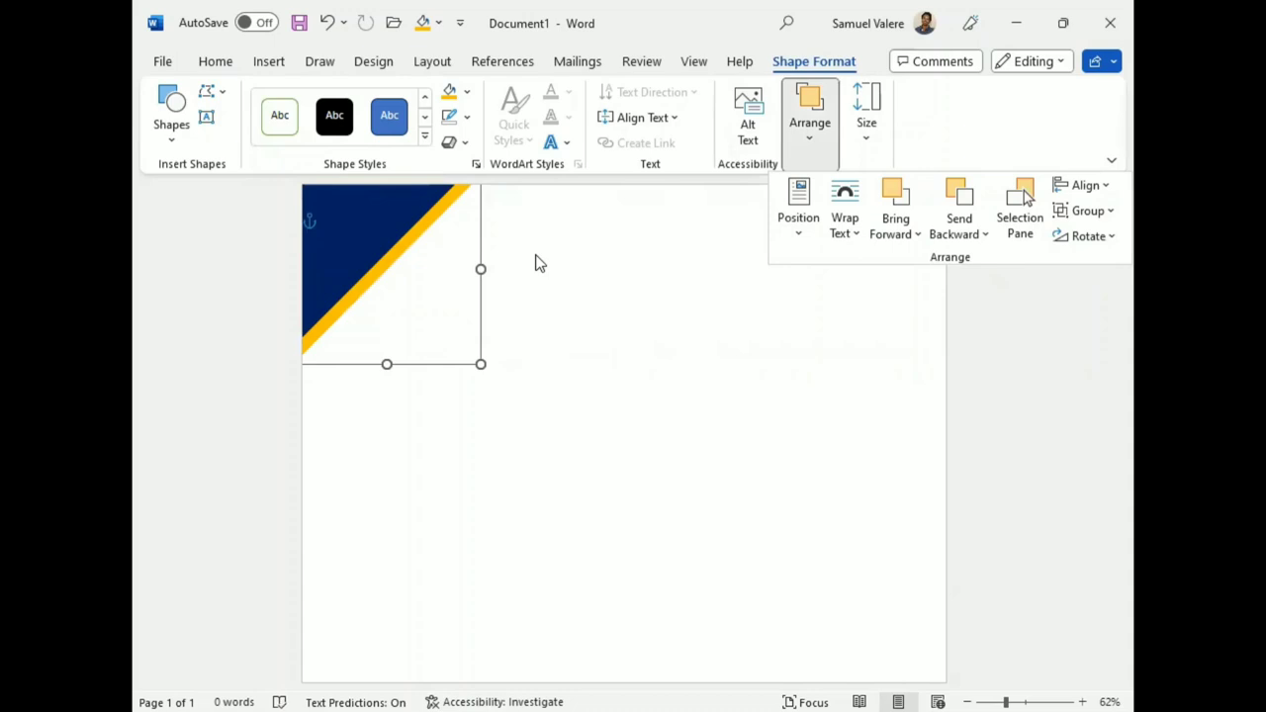
left_click(559, 260)
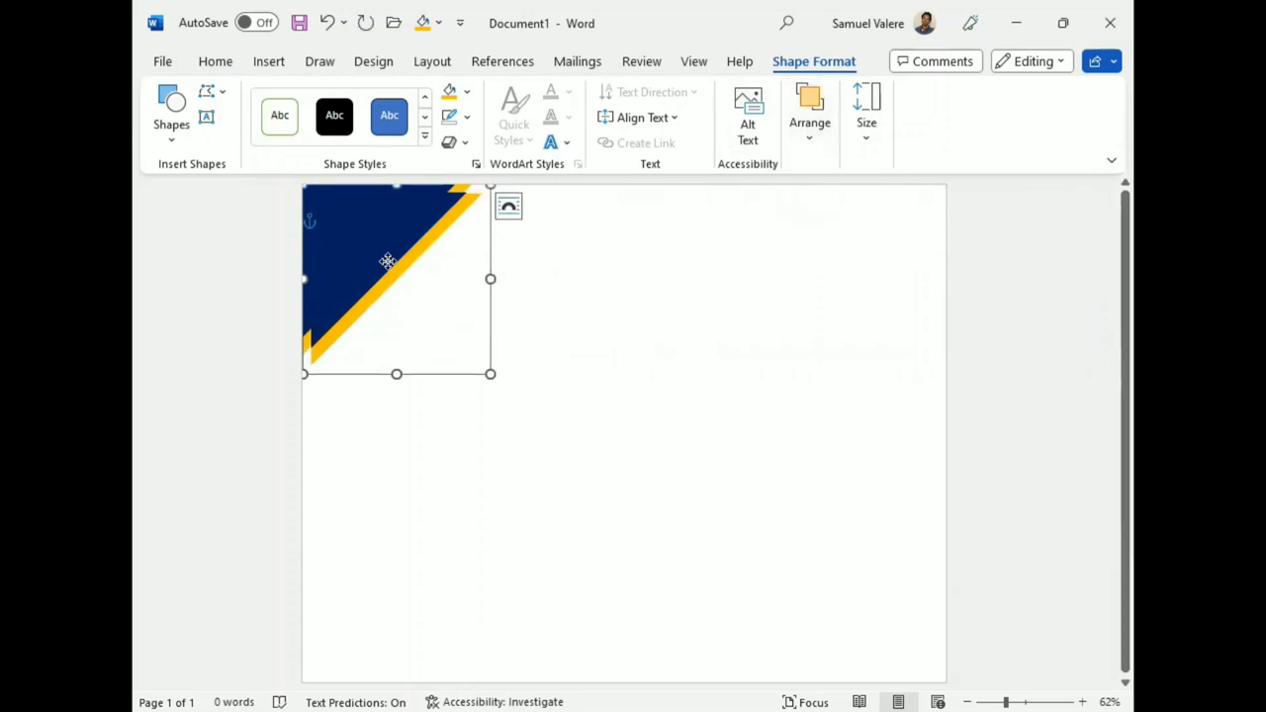
- Copy the corner shape, rotate it 90° right, and move it to the top-right corner
left_click_drag(386, 260, 488, 350)
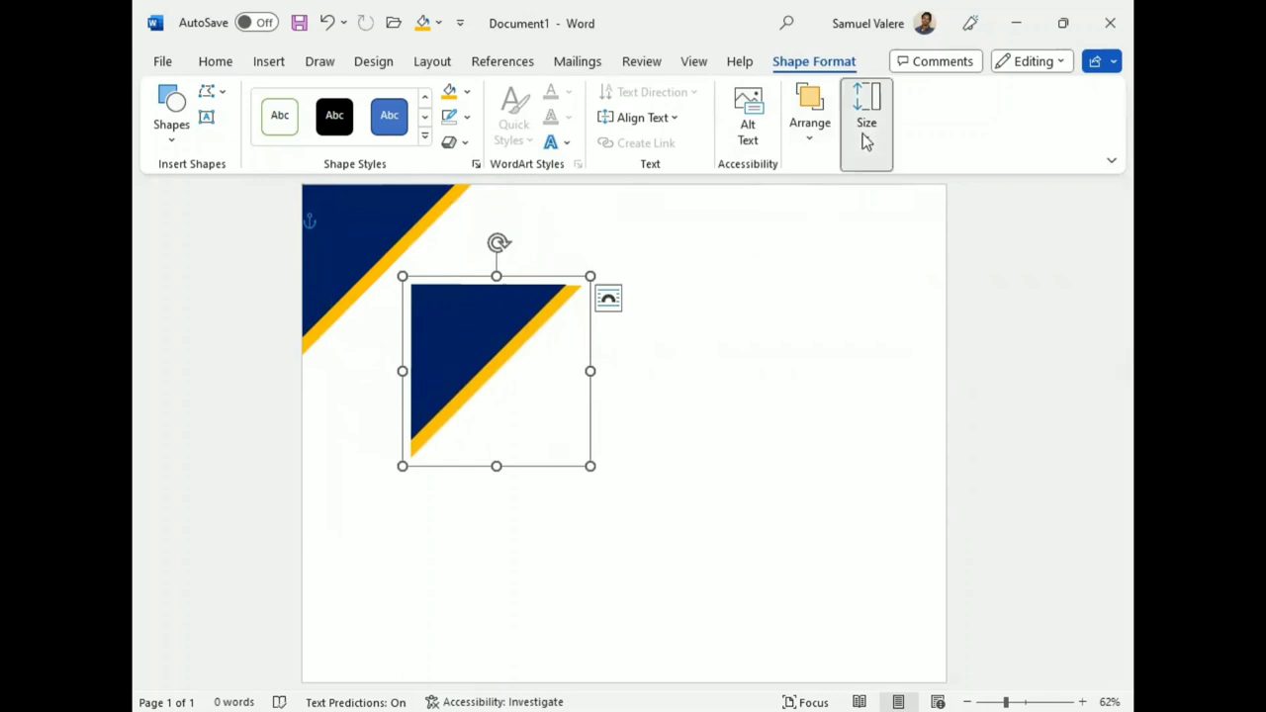
left_click(814, 142)
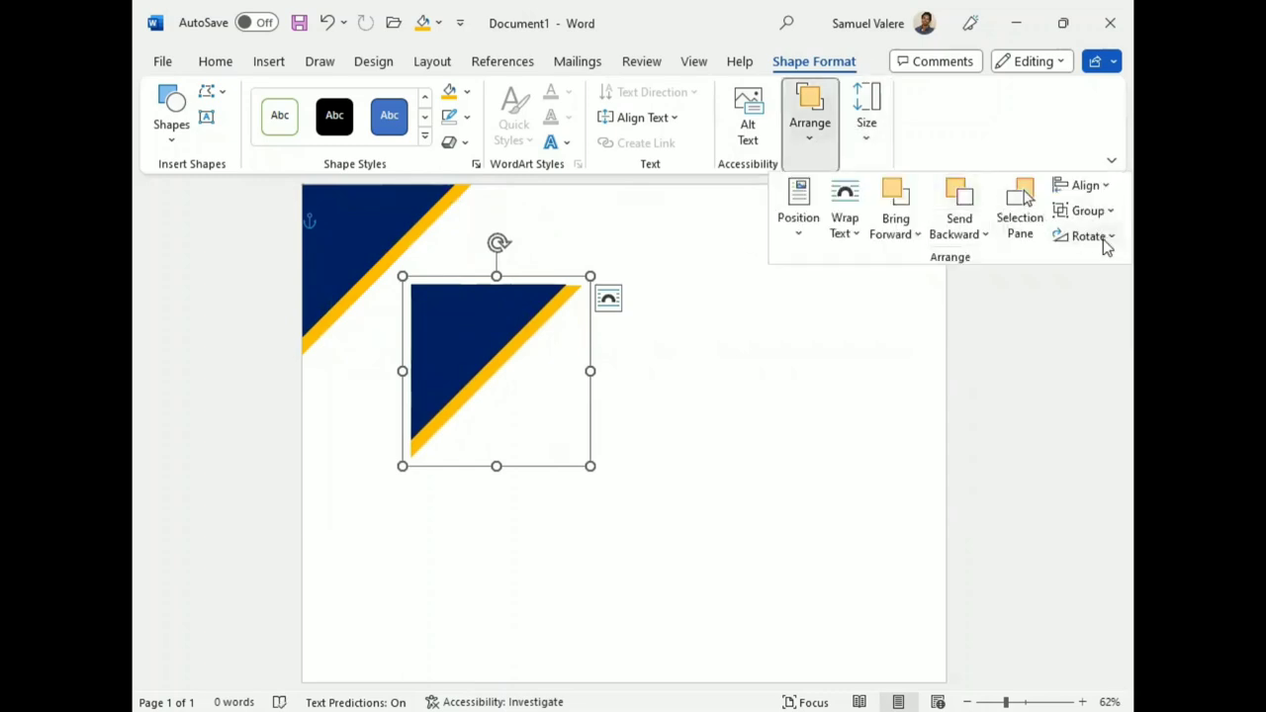
left_click(1106, 245)
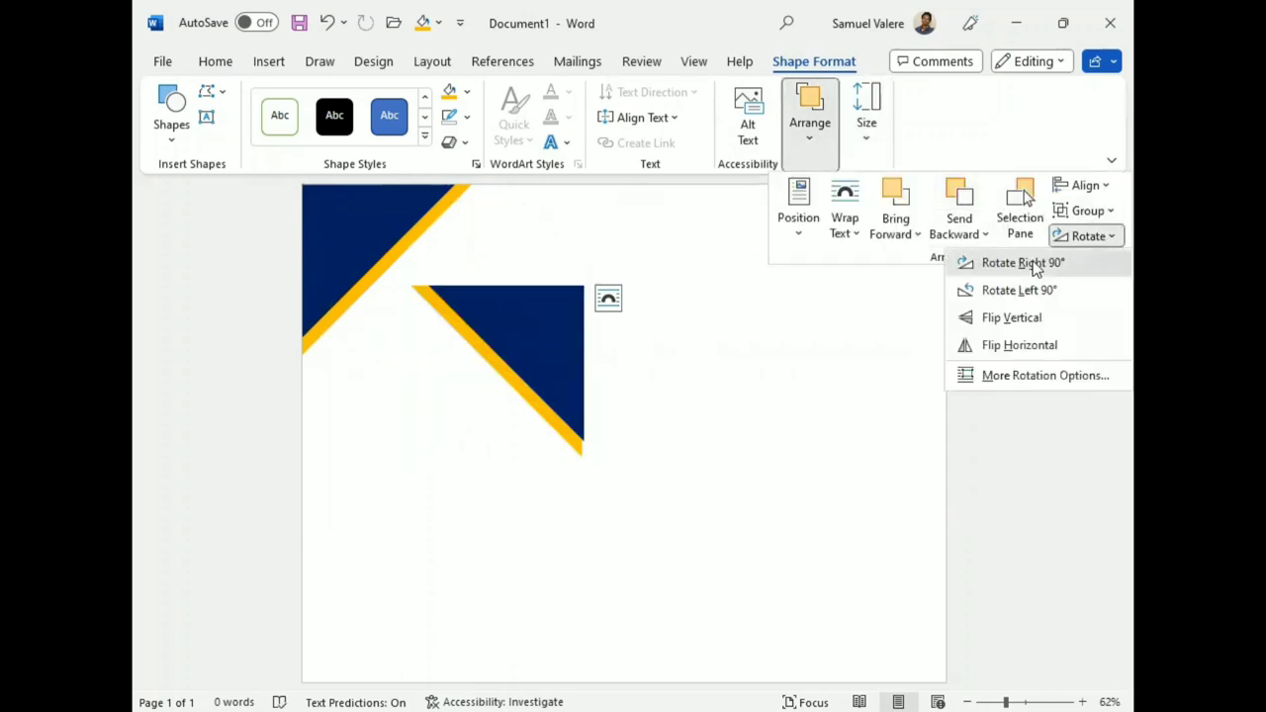
left_click(534, 333)
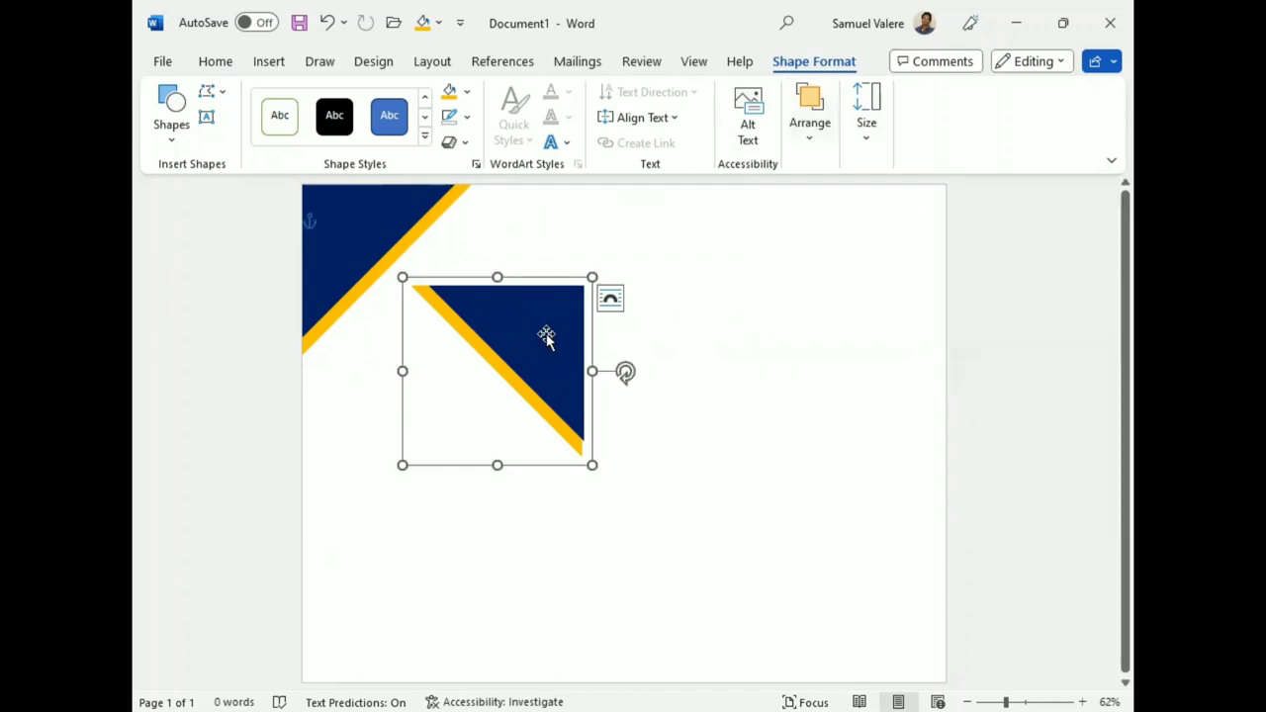
mouse_move(546, 333)
left_mouse_down()
mouse_move(865, 302)
mouse_move(892, 228)
mouse_move(893, 247)
mouse_move(758, 407)
left_mouse_up()
- Flip the next copy vertically and fit it into the bottom-right corner
left_click(809, 138)
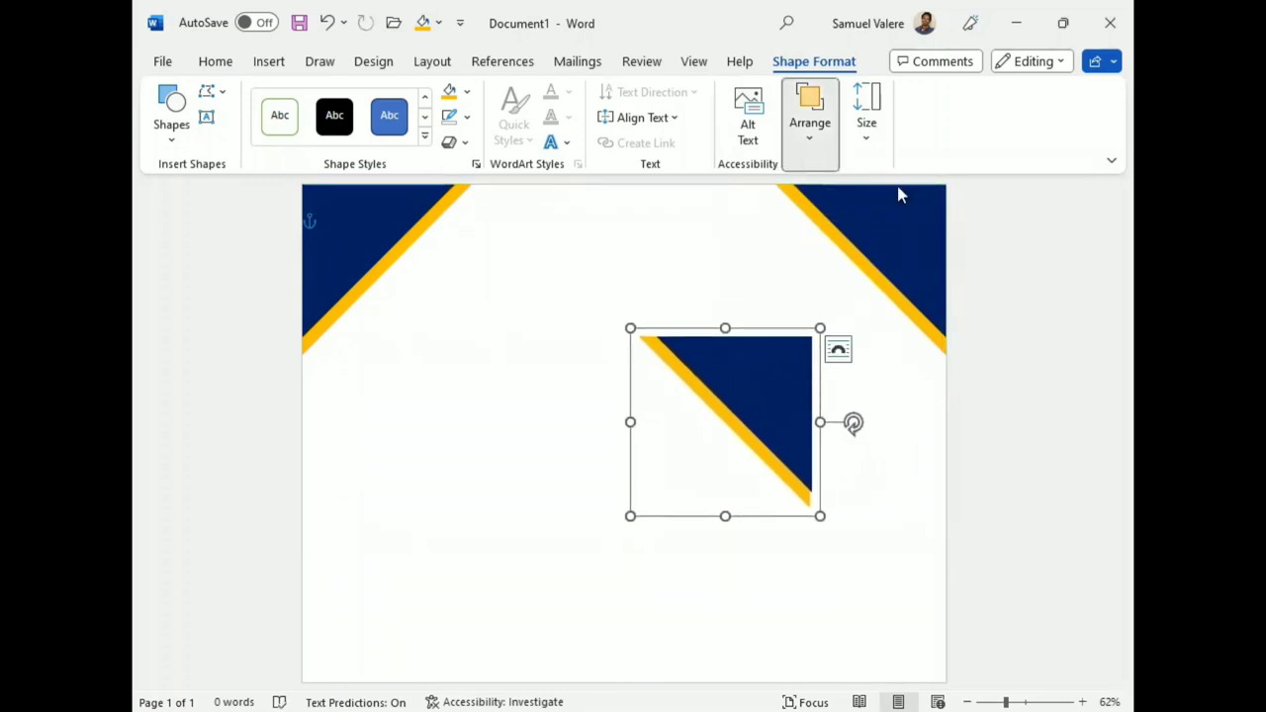
left_click(1099, 236)
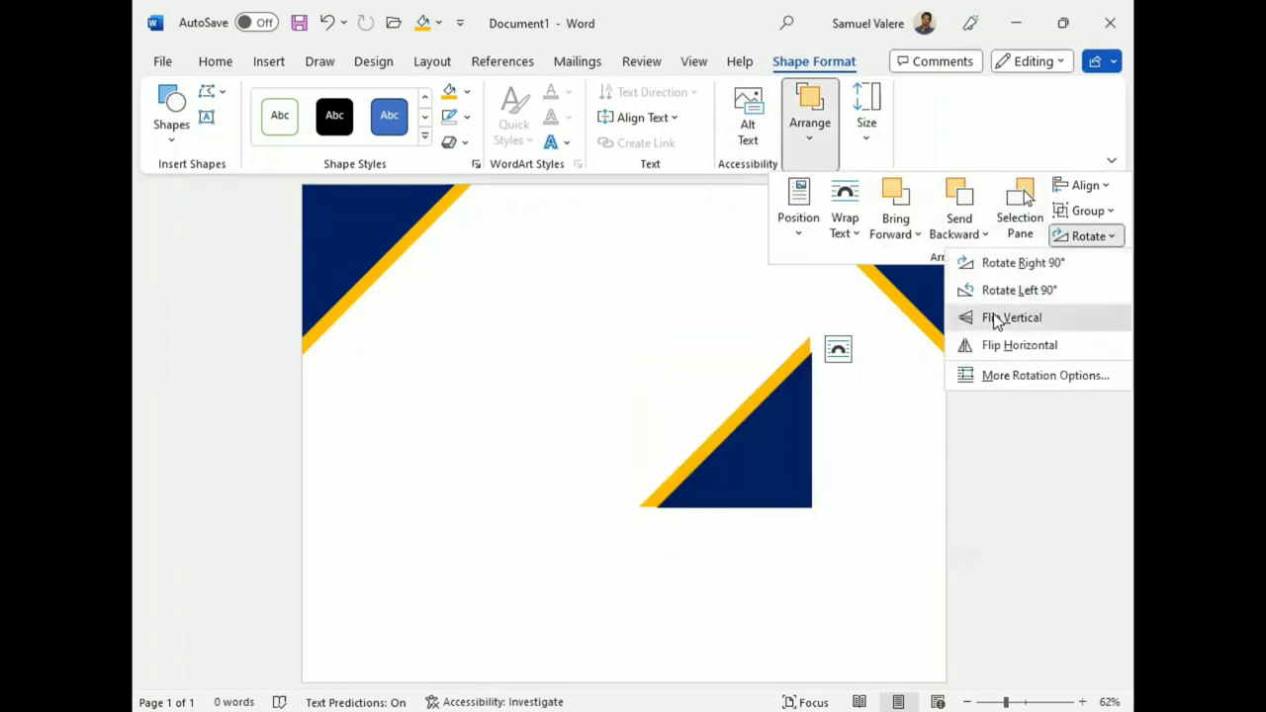
left_click(998, 319)
left_click(774, 453)
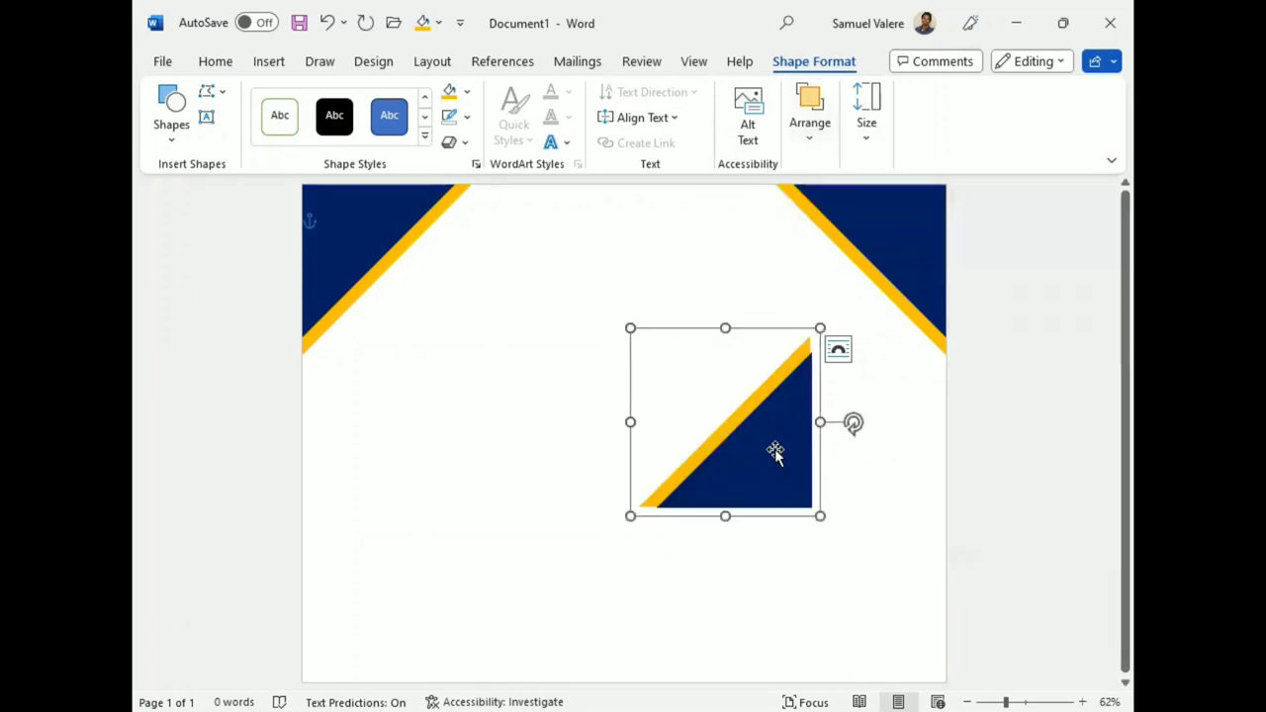
mouse_move(777, 451)
left_mouse_down()
mouse_move(878, 557)
mouse_move(899, 621)
left_mouse_up()
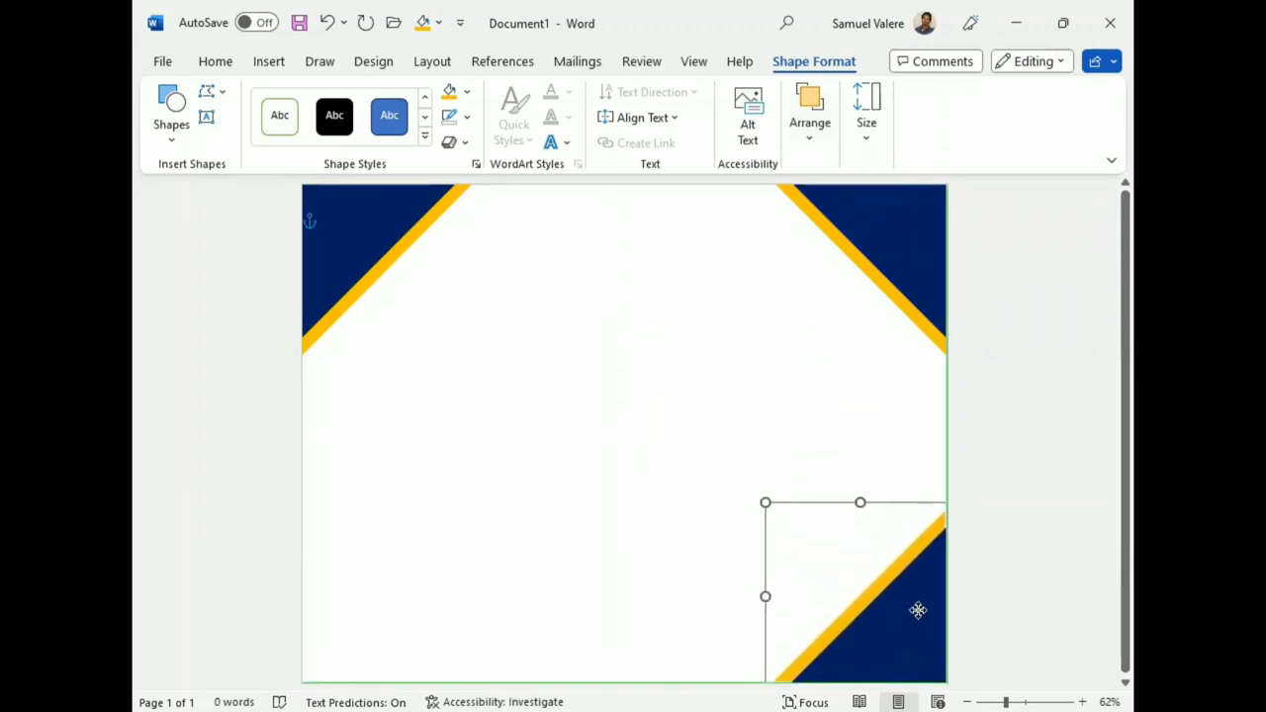
left_click_drag(900, 621, 916, 607)
- Copy the bottom-right corner shape and flip the copy horizontally
left_click(892, 443)
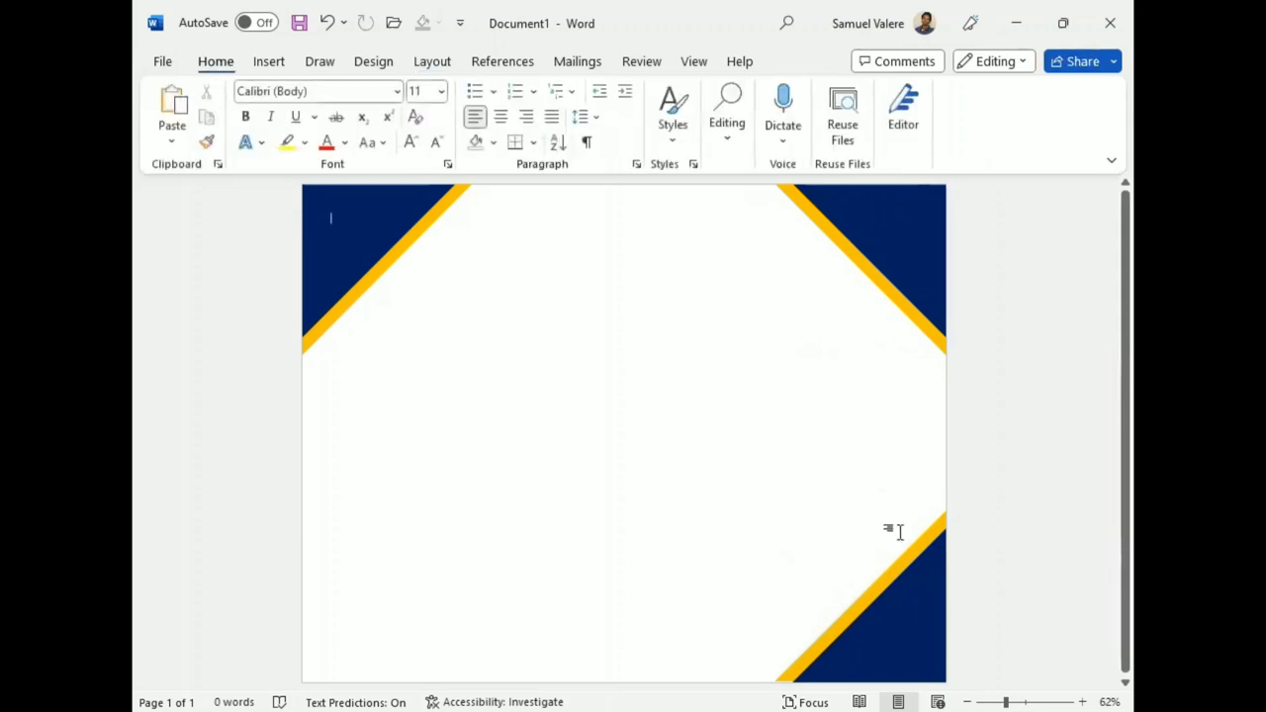
left_click(890, 611)
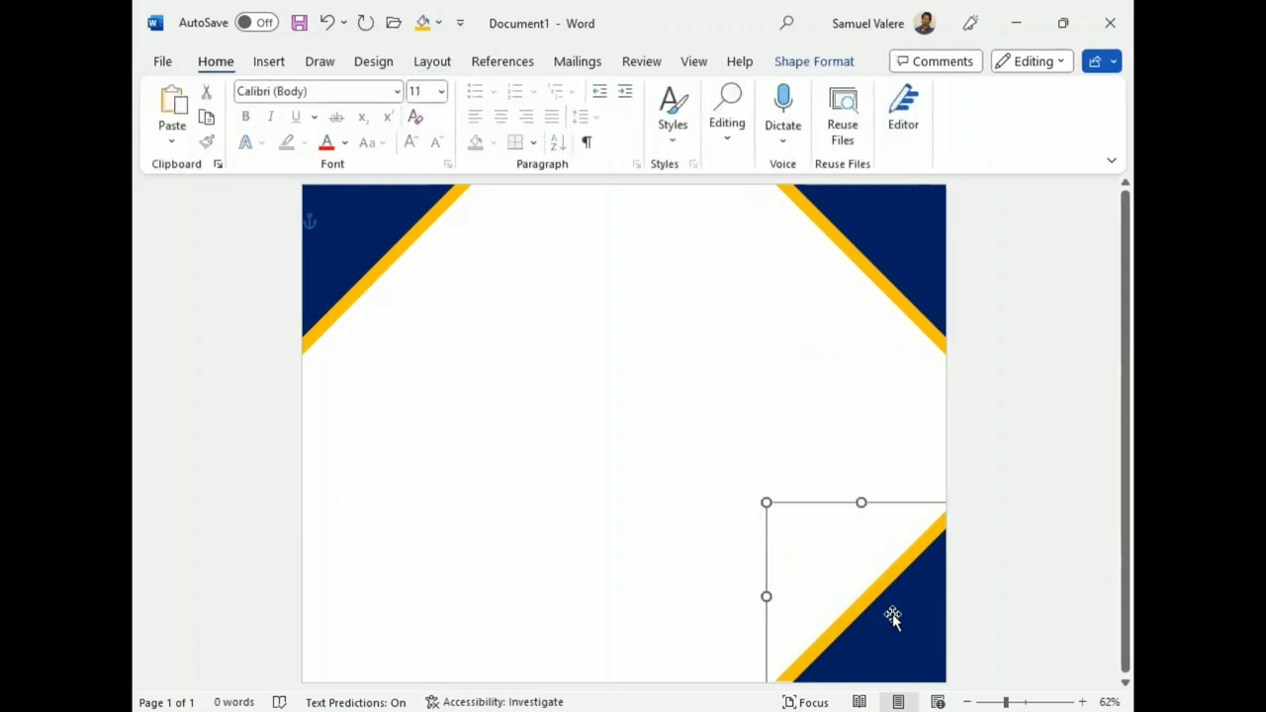
left_click_drag(905, 625, 717, 554)
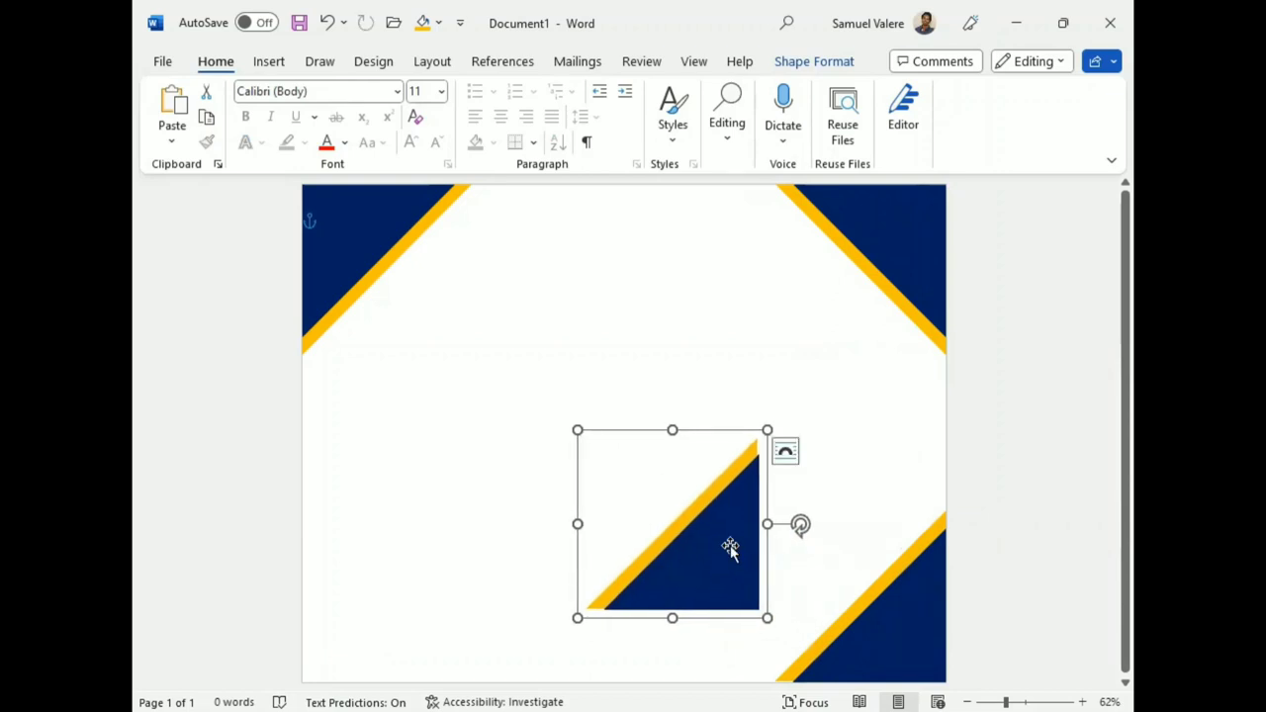
left_click(808, 64)
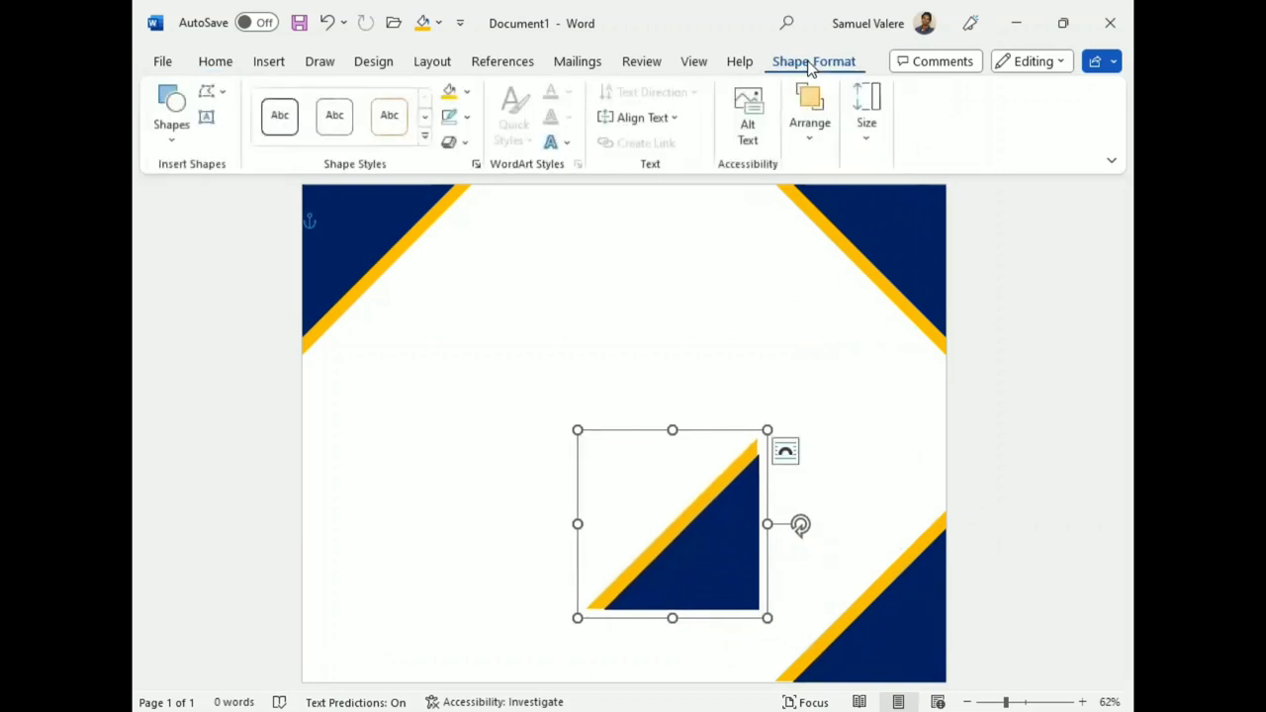
left_click(816, 143)
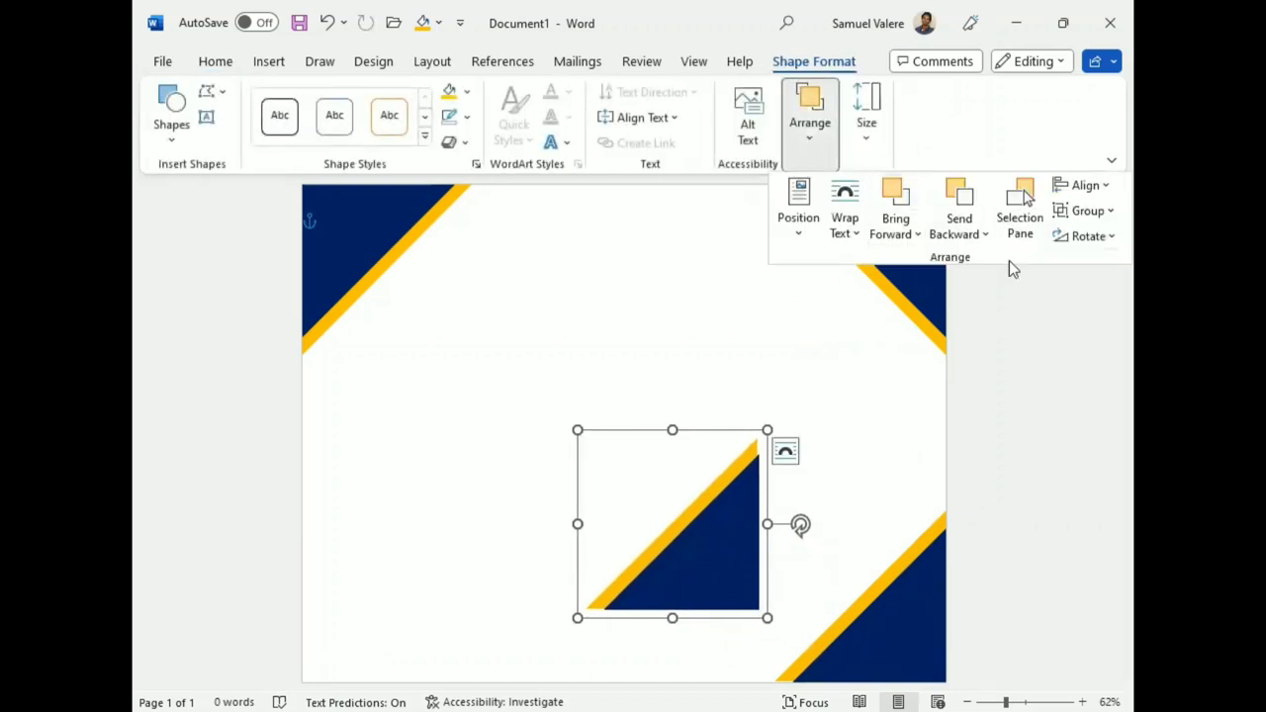
left_click(1088, 236)
left_click(992, 345)
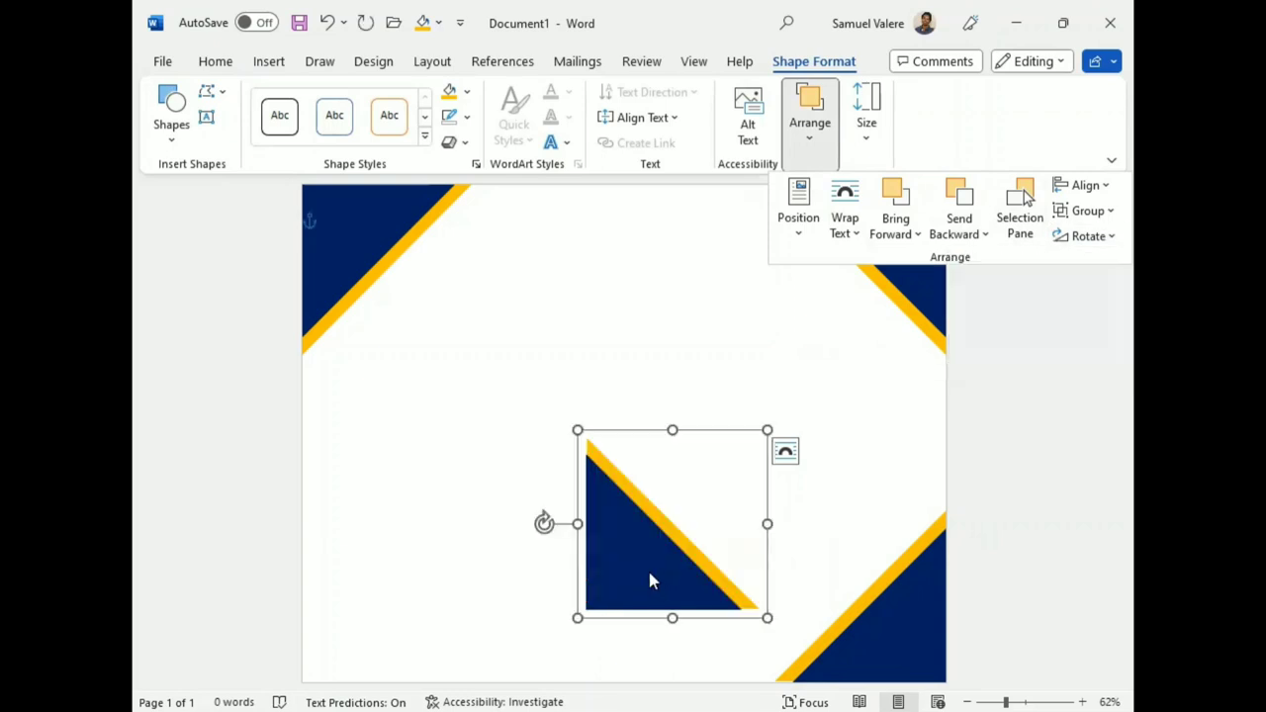
- Move the mirrored copy flush into the bottom-left corner, then deselect everything
mouse_move(650, 576)
left_mouse_down()
mouse_move(503, 557)
mouse_move(401, 576)
mouse_move(358, 602)
mouse_move(366, 644)
left_mouse_up()
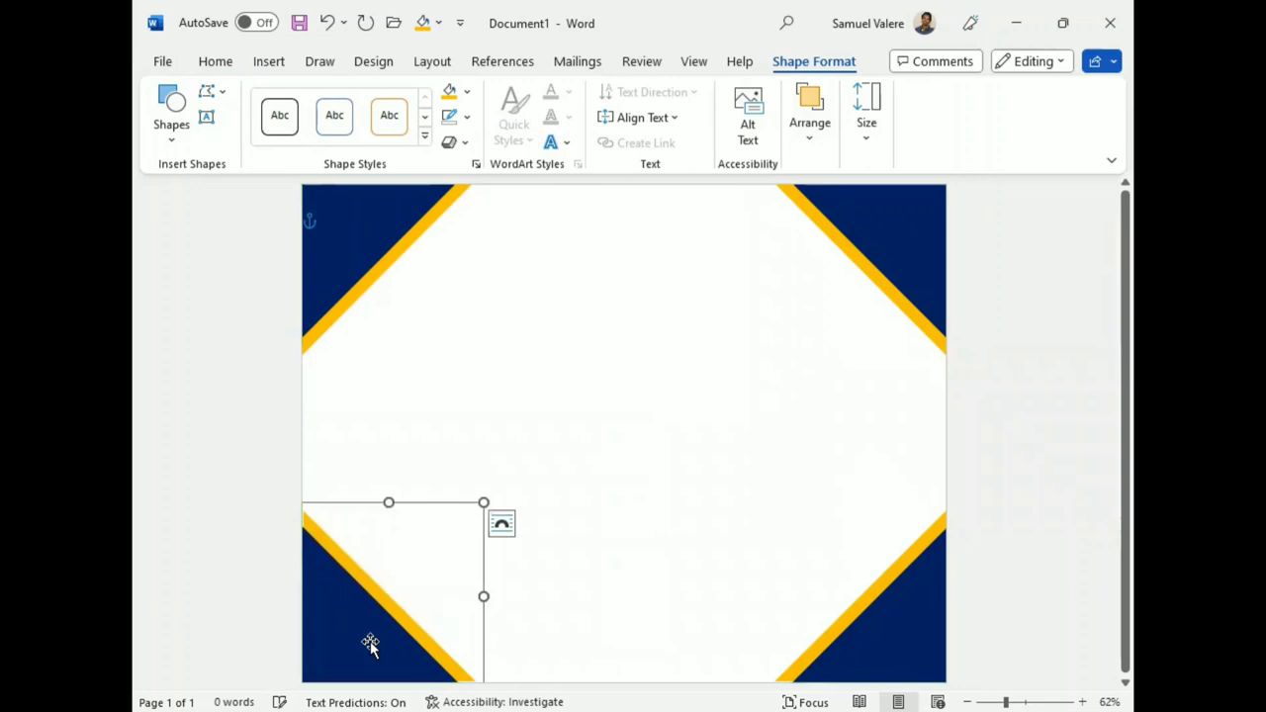
left_click(576, 524)
left_click(341, 555)
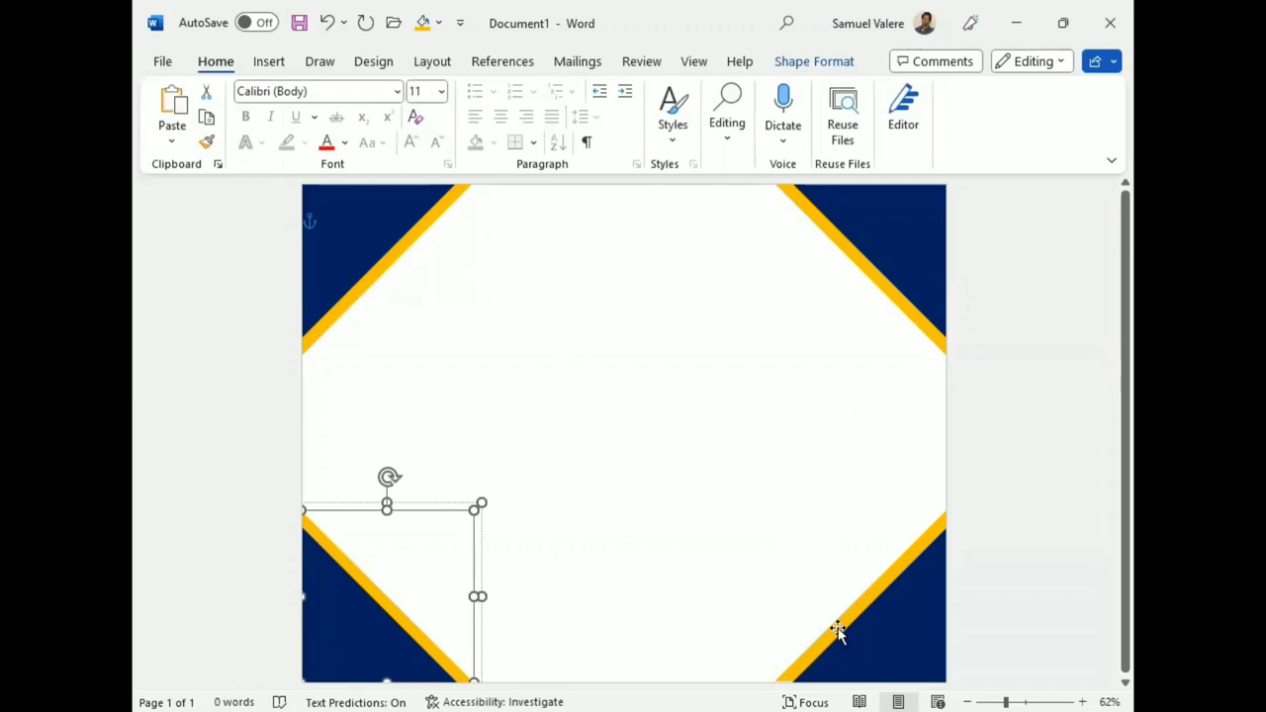
left_click(838, 631)
left_click(837, 631, "shift")
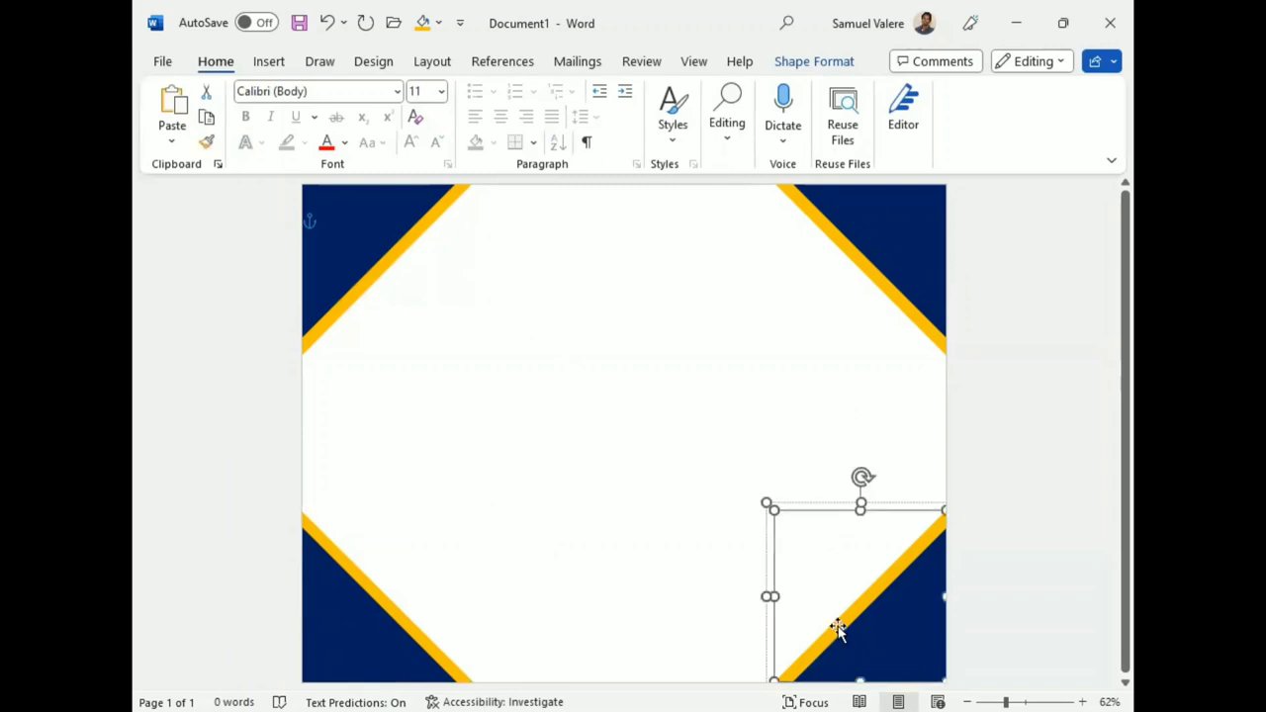
left_click(718, 443)
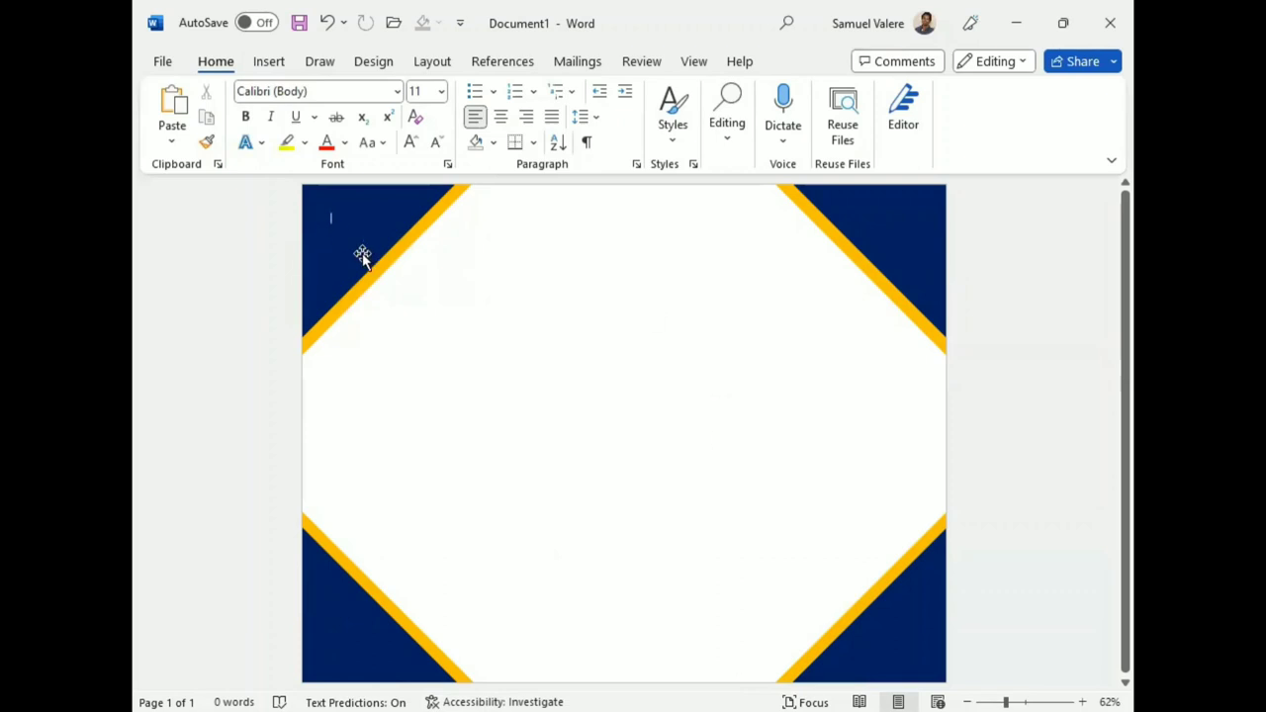
- Draw a large rectangle across the centre of the page
left_click(271, 60)
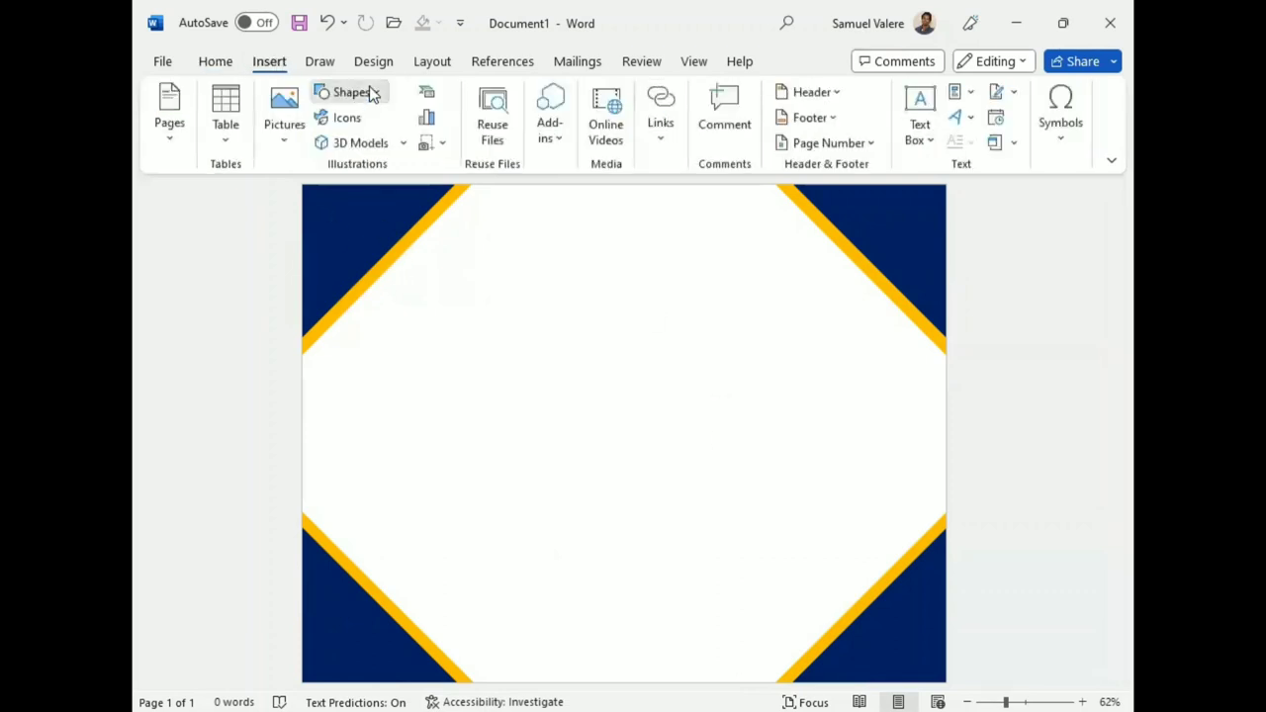
left_click(372, 94)
left_click(402, 147)
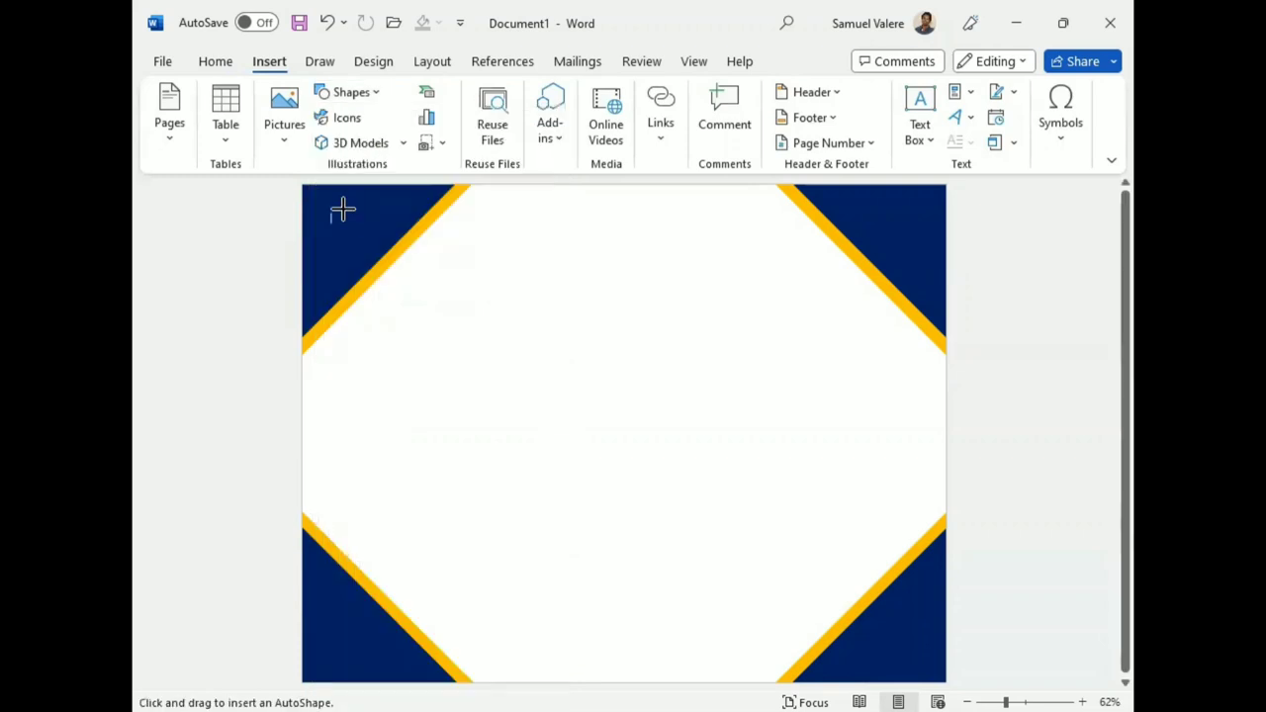
mouse_move(333, 207)
left_mouse_down()
mouse_move(686, 406)
mouse_move(897, 592)
left_mouse_up()
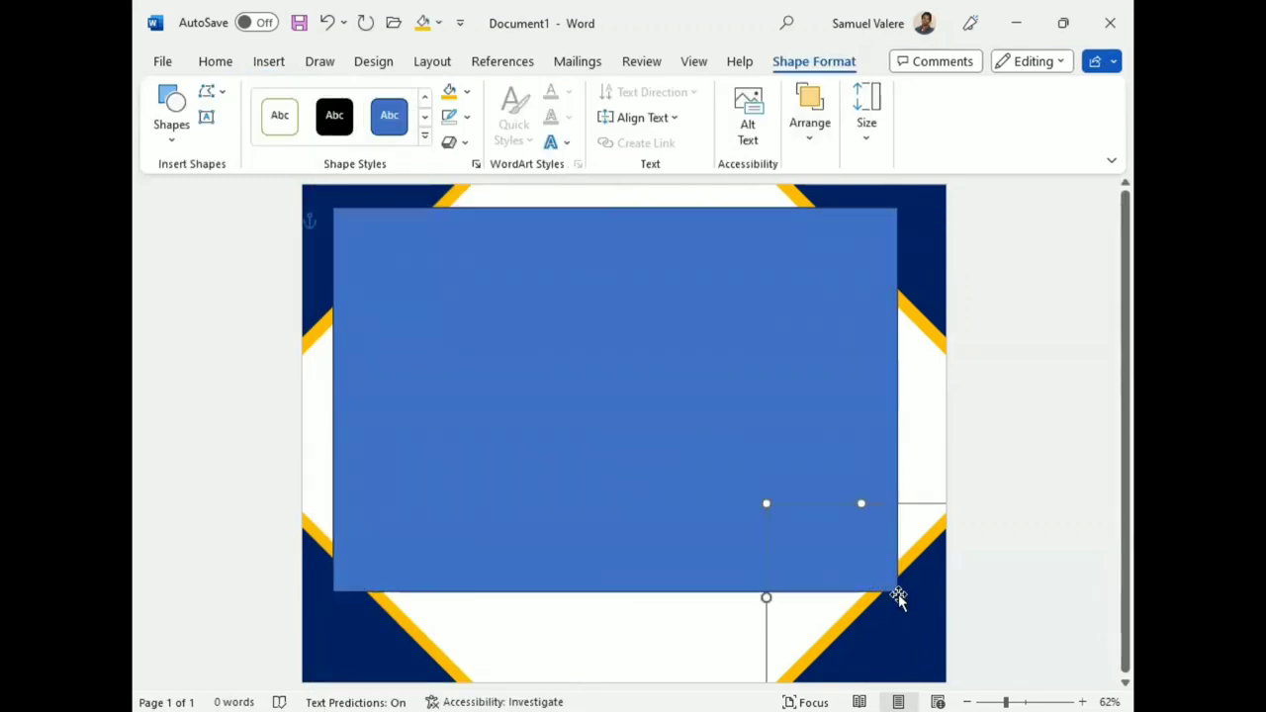
left_click_drag(897, 591, 902, 613)
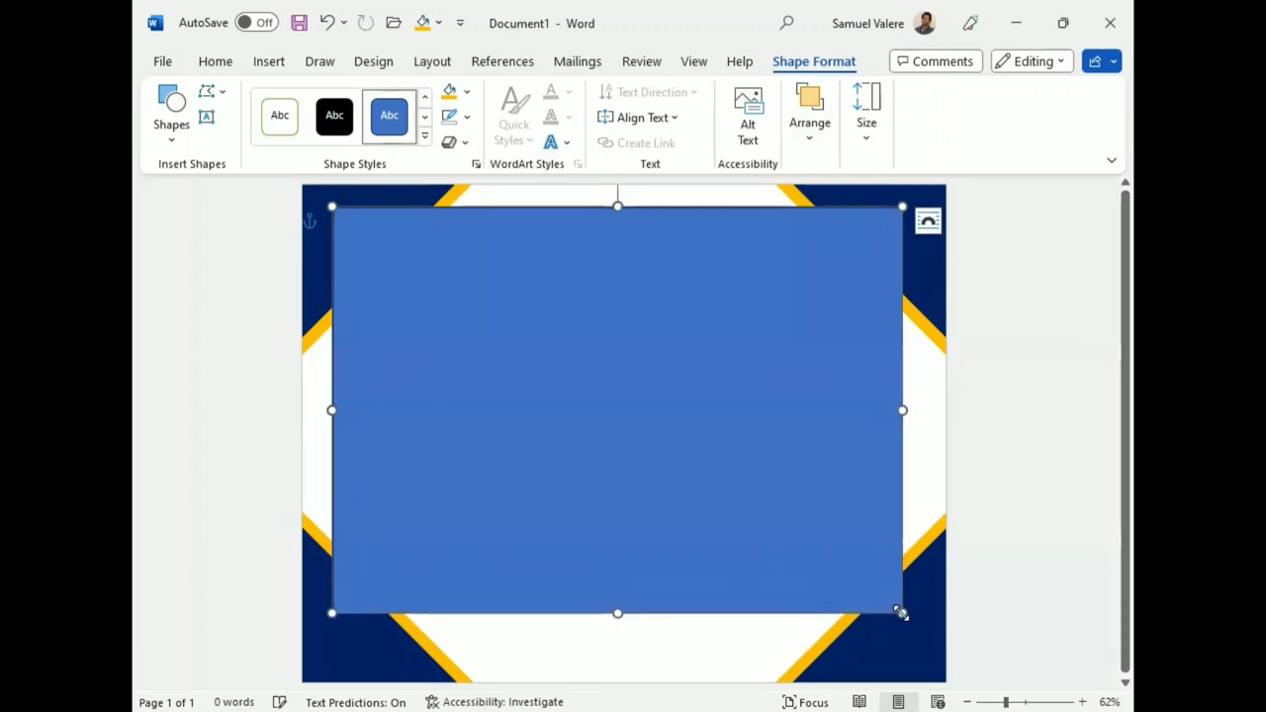
- Enlarge the rectangle toward the bottom-right and undo an accidental change to a small shape
left_click(893, 605)
left_click(902, 612)
left_click(899, 616)
left_click(776, 430)
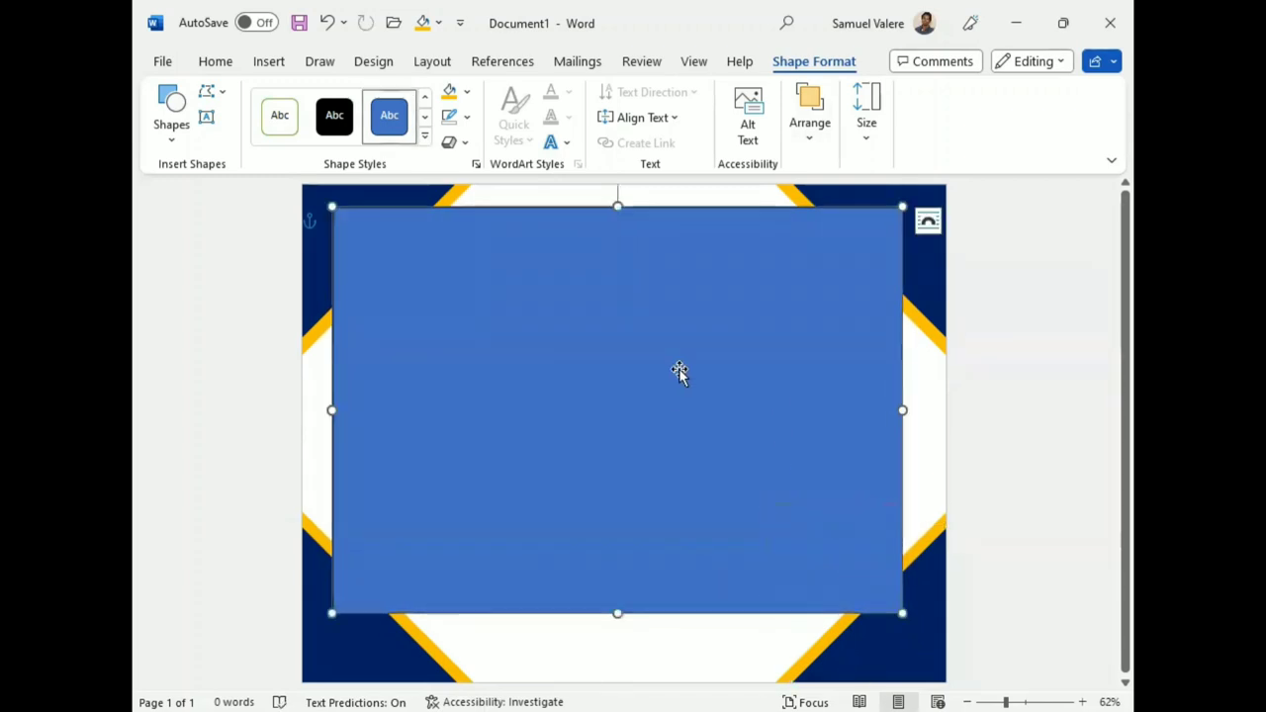
left_click_drag(899, 613, 912, 630)
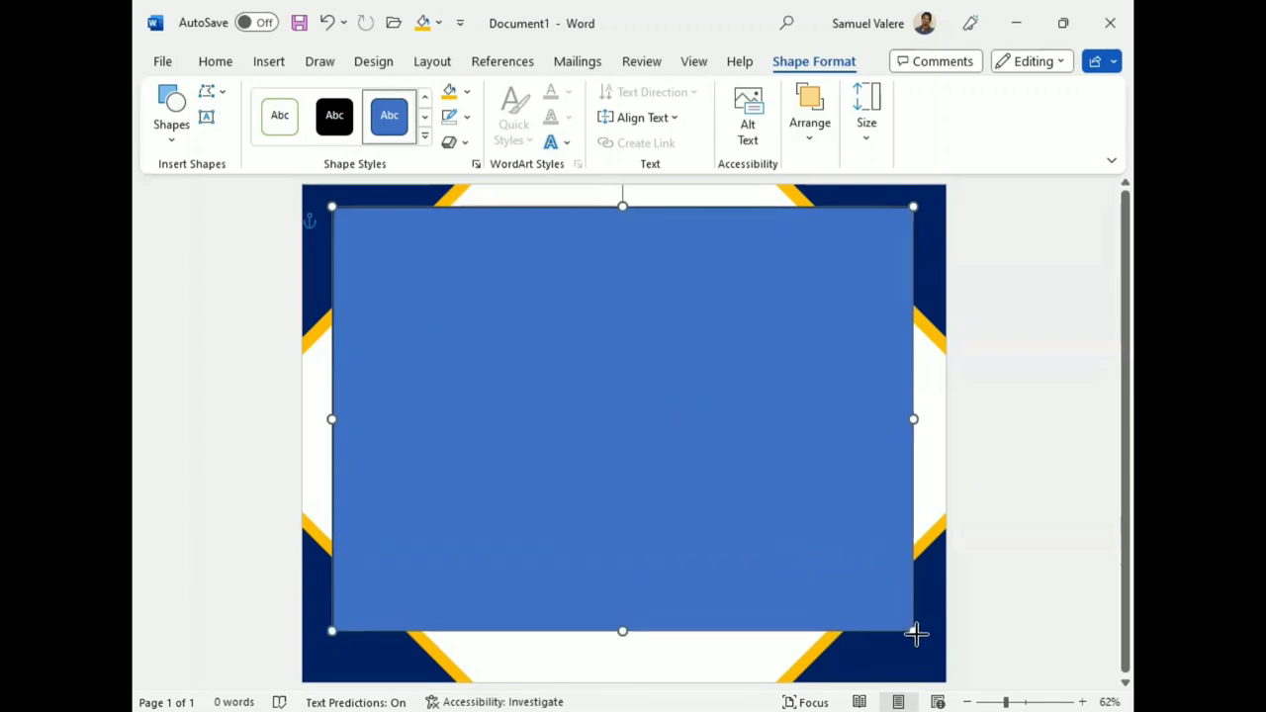
left_click(917, 648)
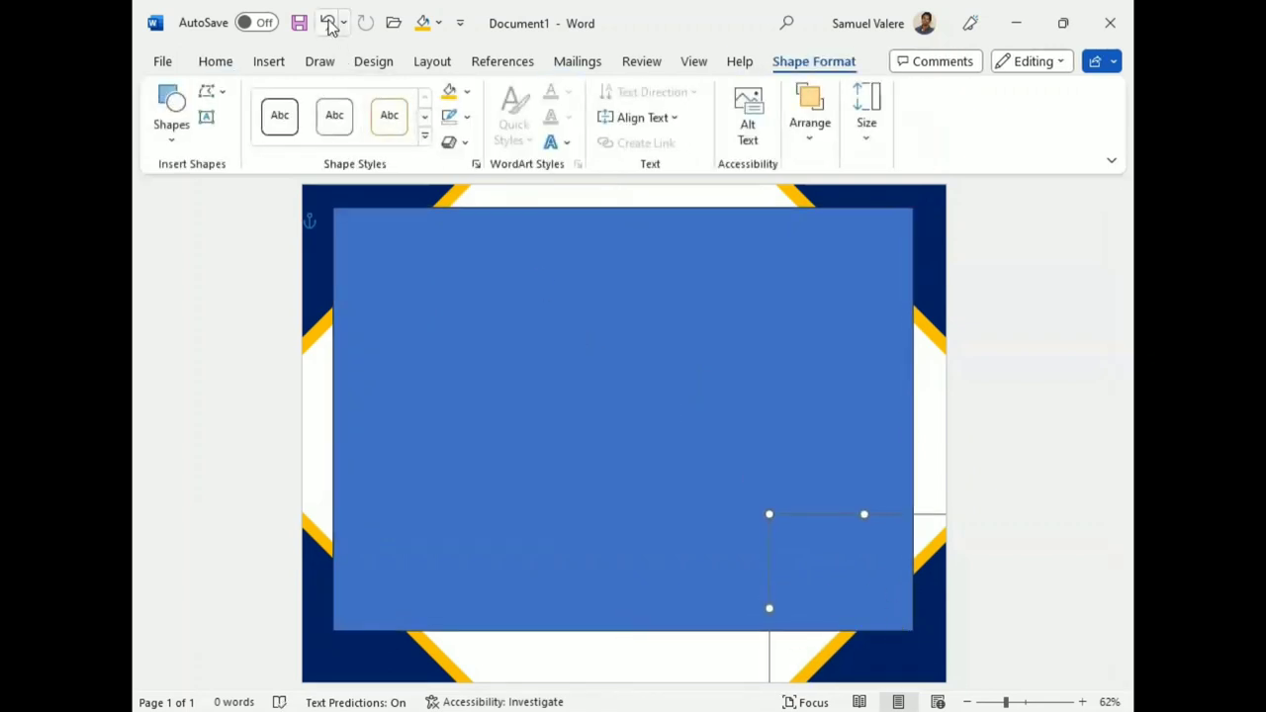
key("ctrl+z")
- Widen the rectangle on both sides and shift its top and bottom edges down slightly
left_click(567, 387)
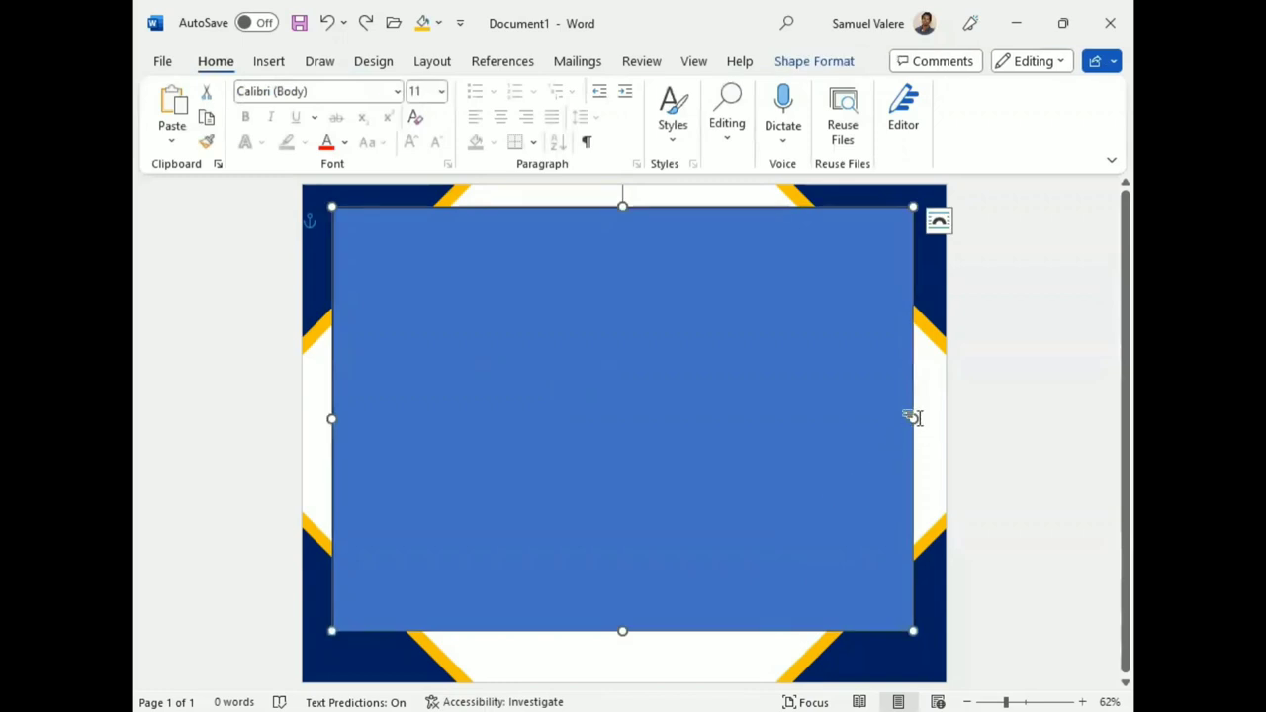
left_click_drag(912, 419, 920, 418)
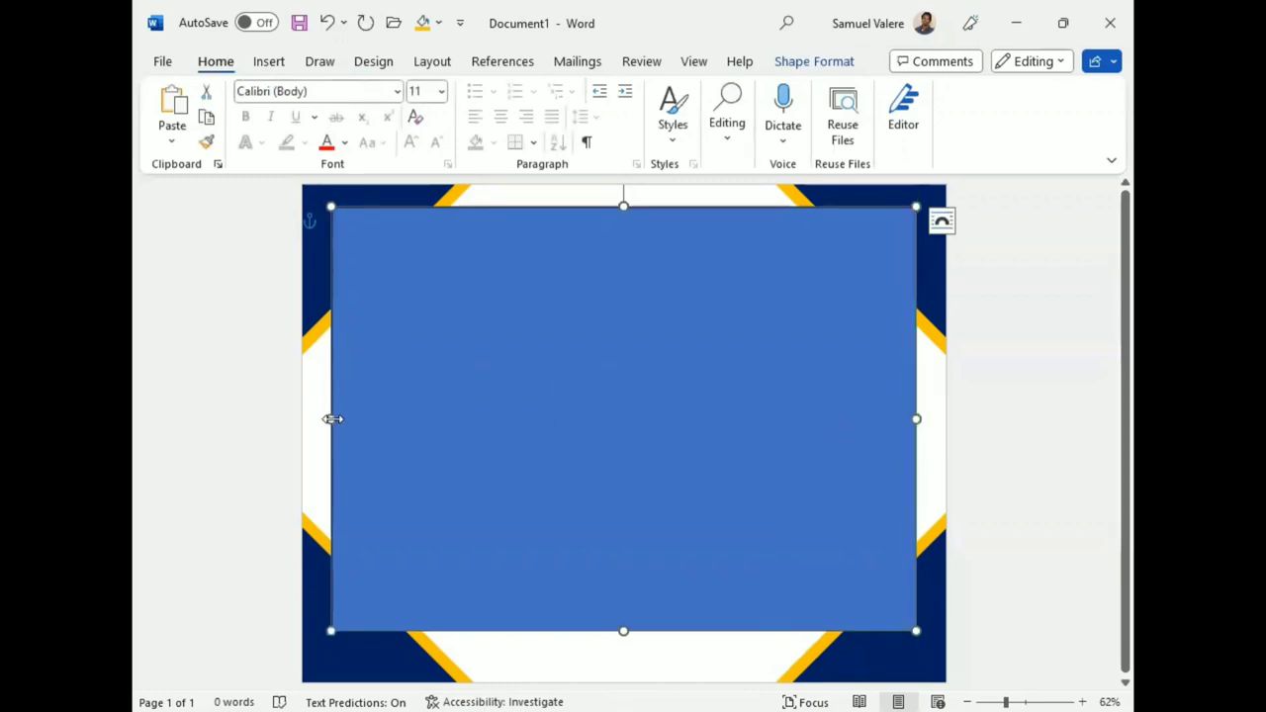
left_click_drag(332, 418, 325, 417)
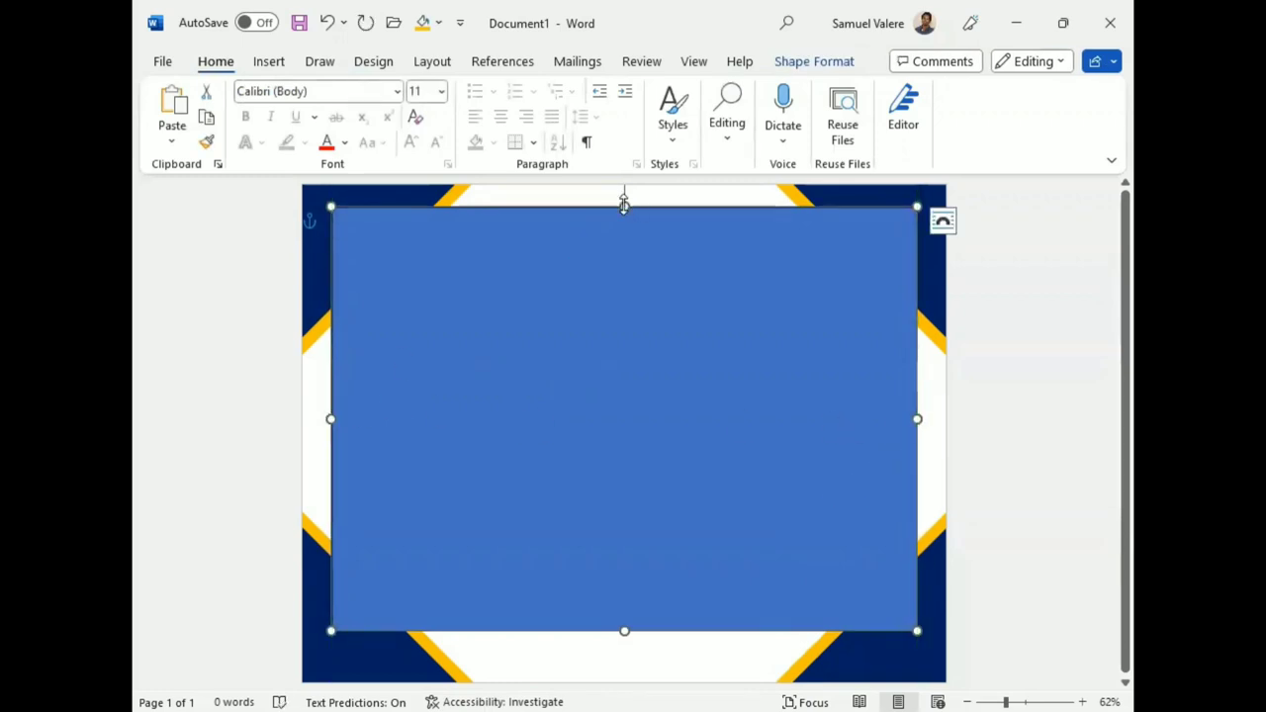
left_click_drag(624, 204, 624, 212)
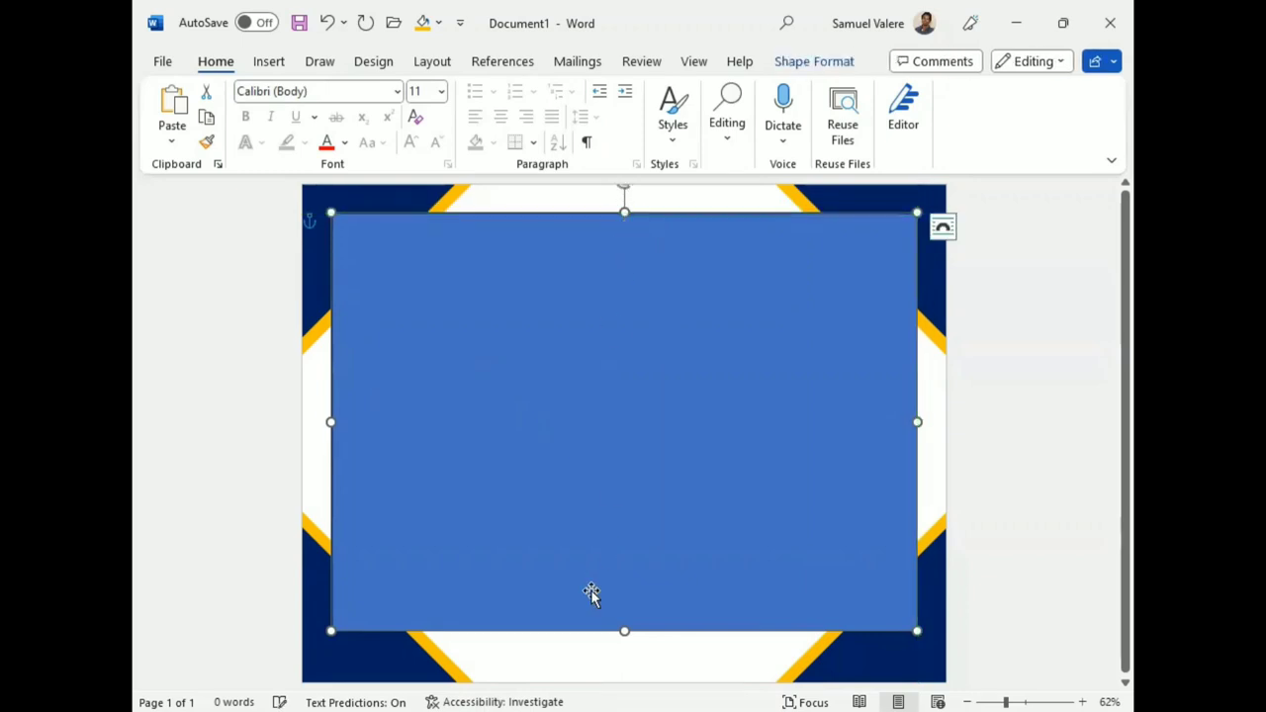
left_click_drag(624, 630, 624, 643)
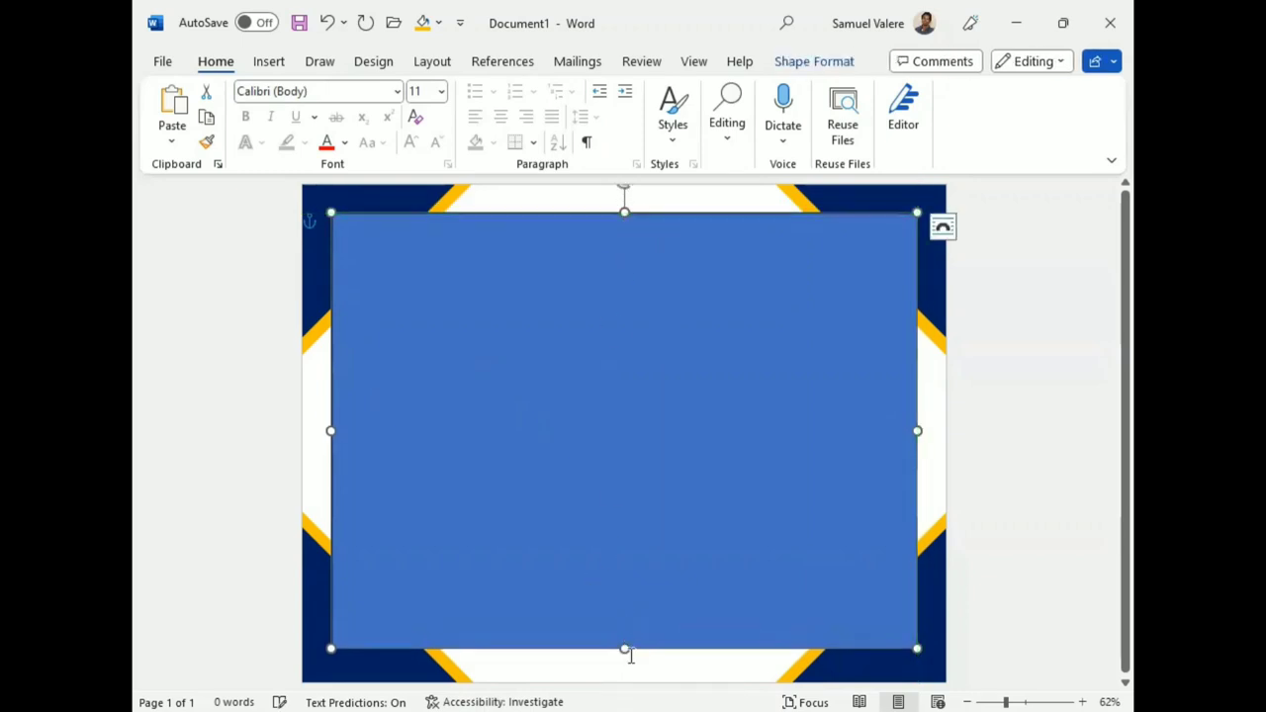
- Leave header and footer editing and stretch the rectangle slightly lower
double_click(624, 646)
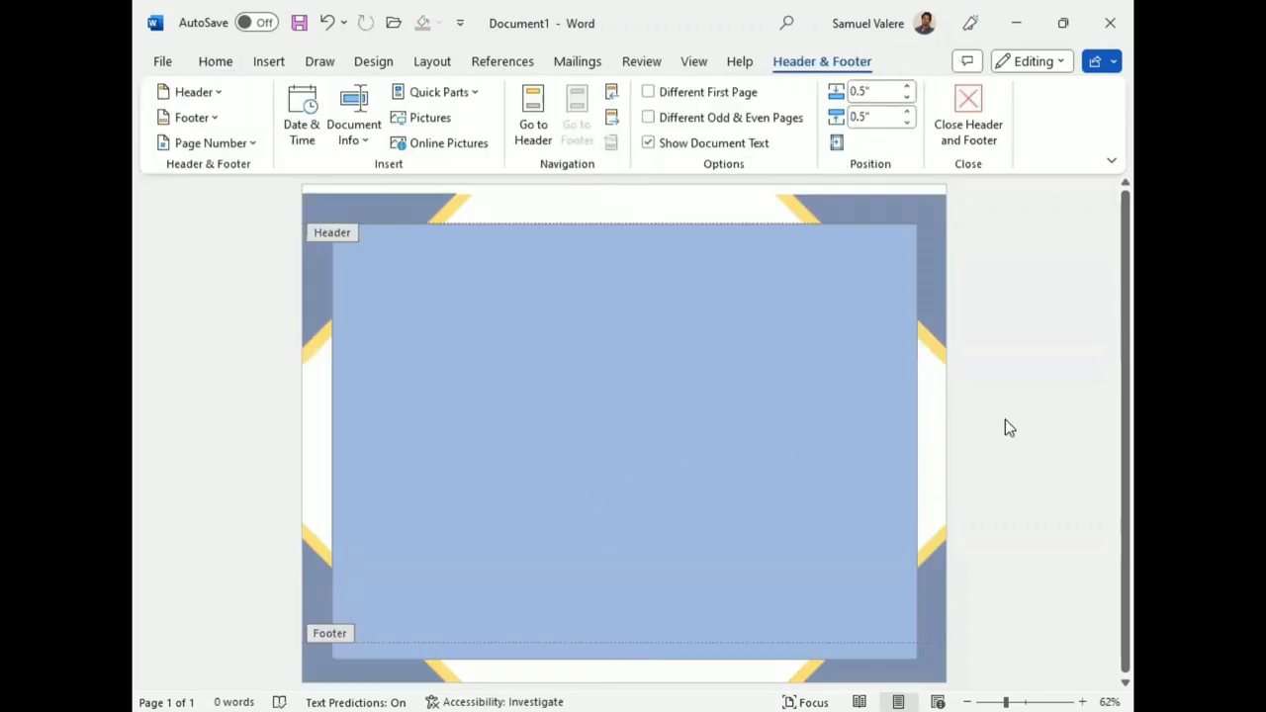
left_click(964, 114)
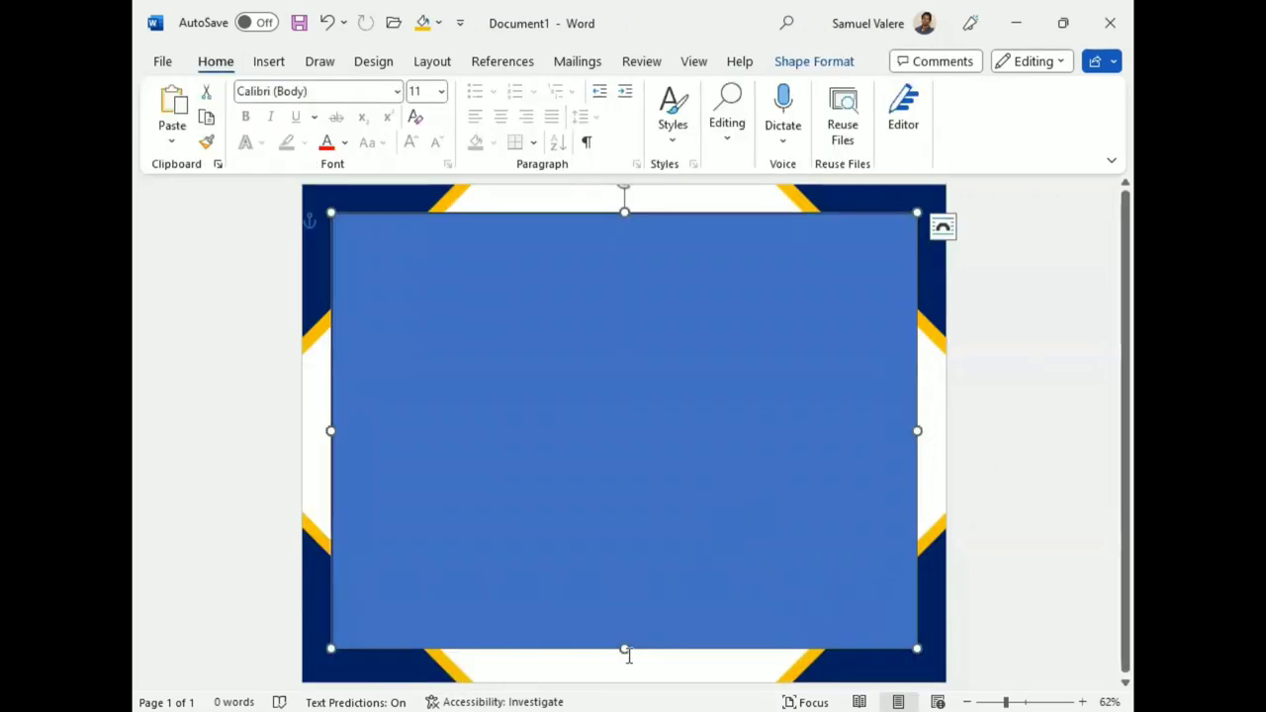
left_click_drag(624, 658, 625, 663)
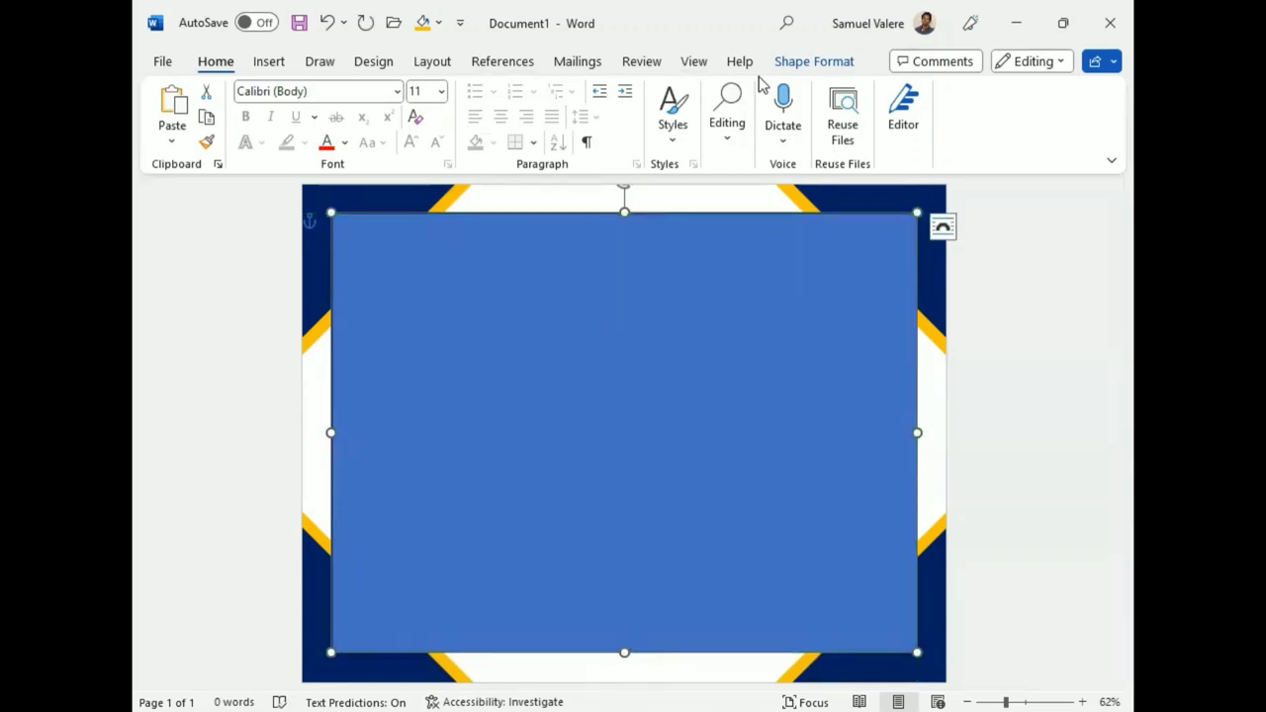
left_click(806, 64)
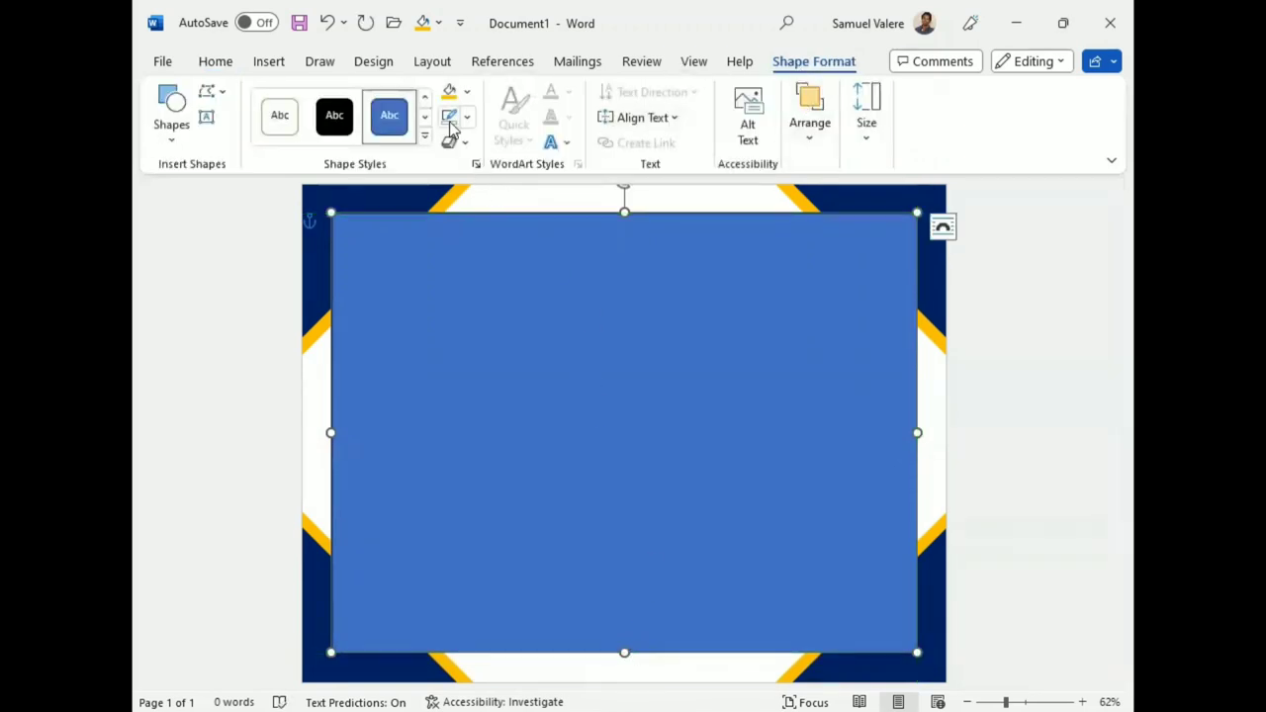
- Fill the rectangle white and give it a 3 pt gold outline
left_click(466, 91)
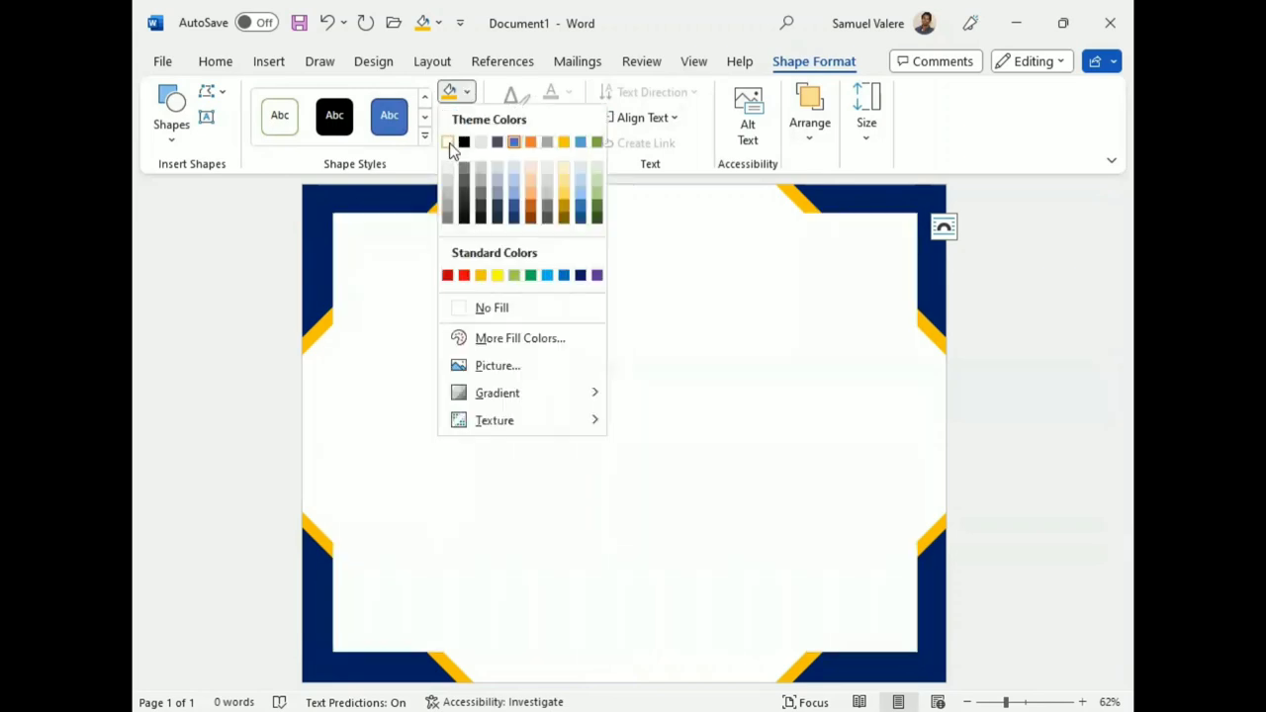
left_click(448, 143)
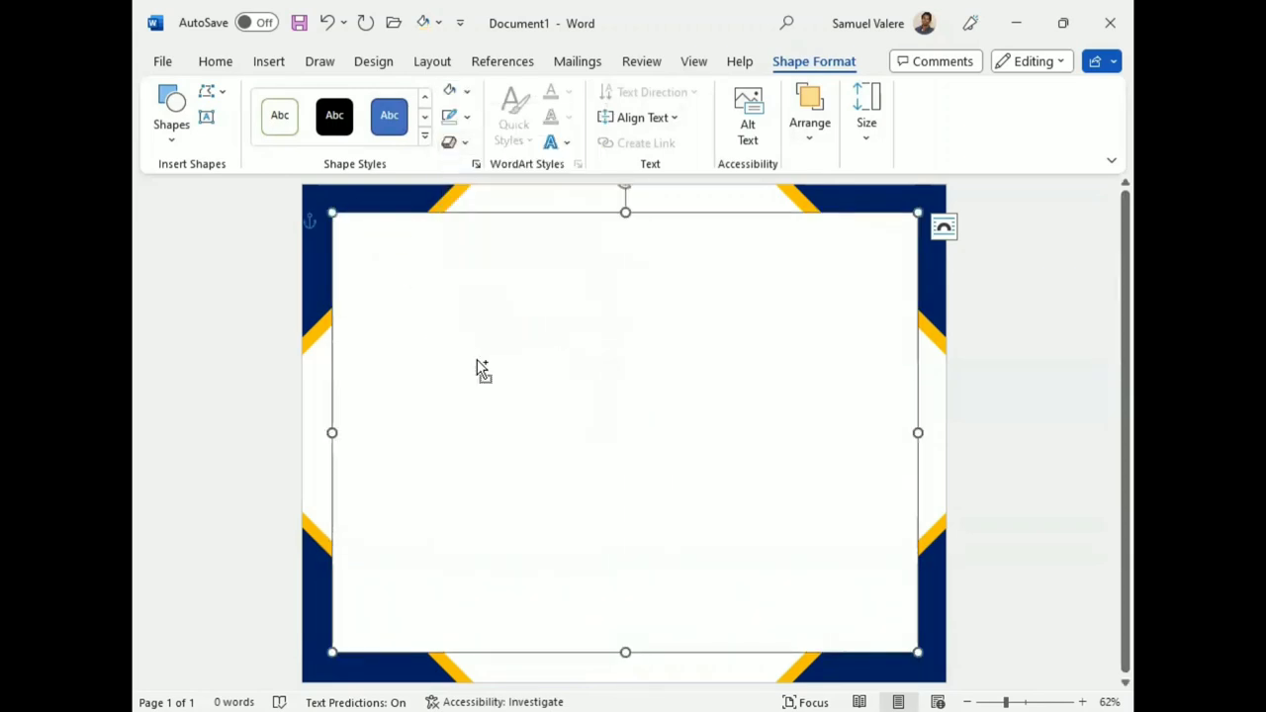
left_click_drag(476, 360, 486, 370)
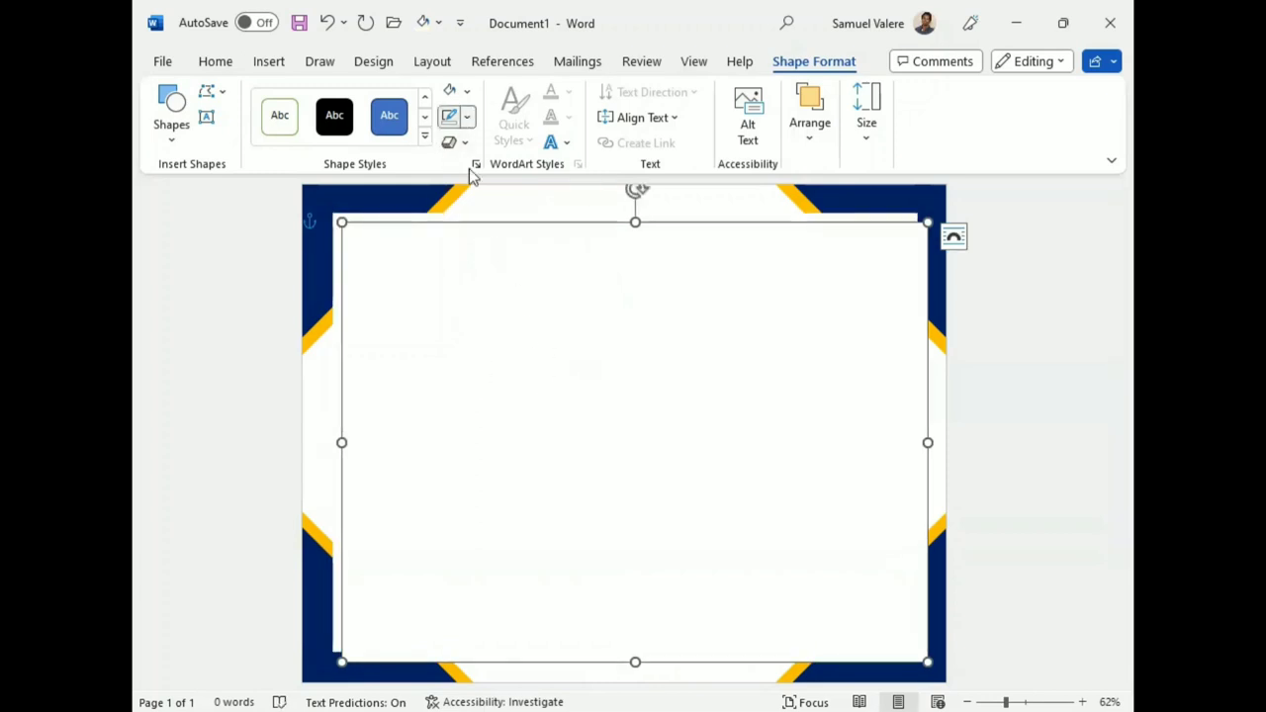
left_click(466, 116)
left_click(479, 302)
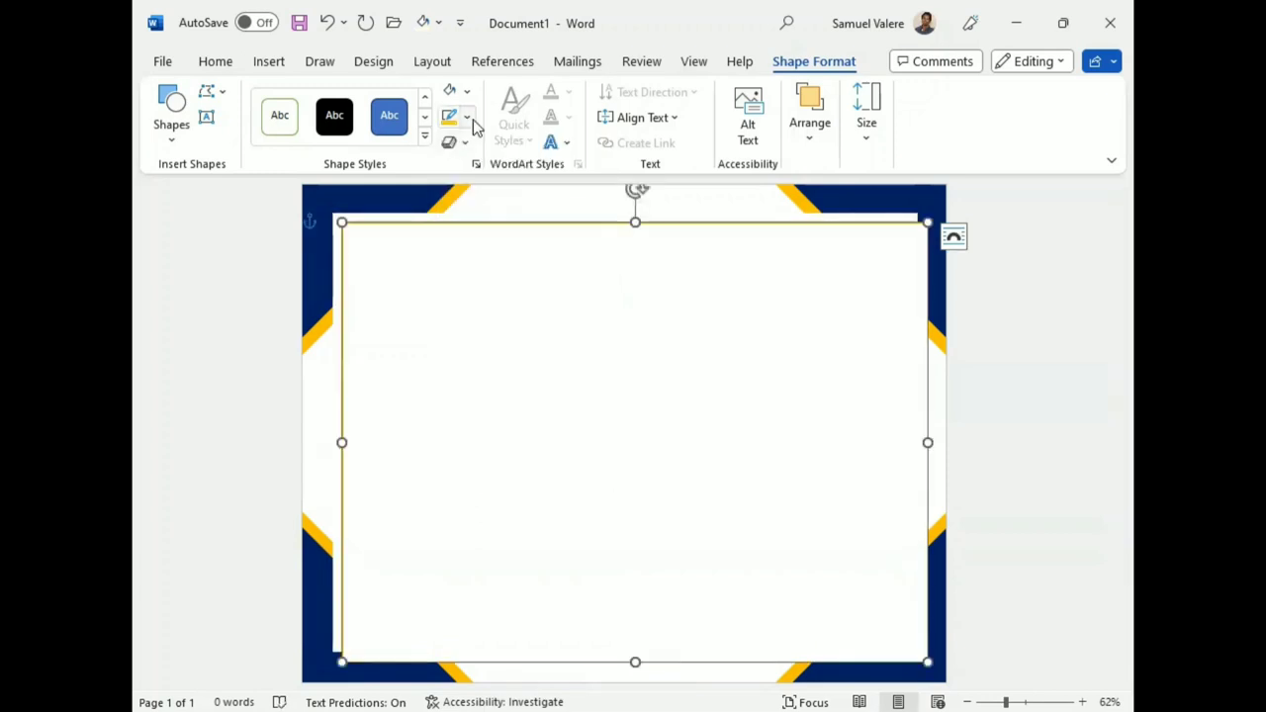
left_click(469, 119)
mouse_move(493, 390)
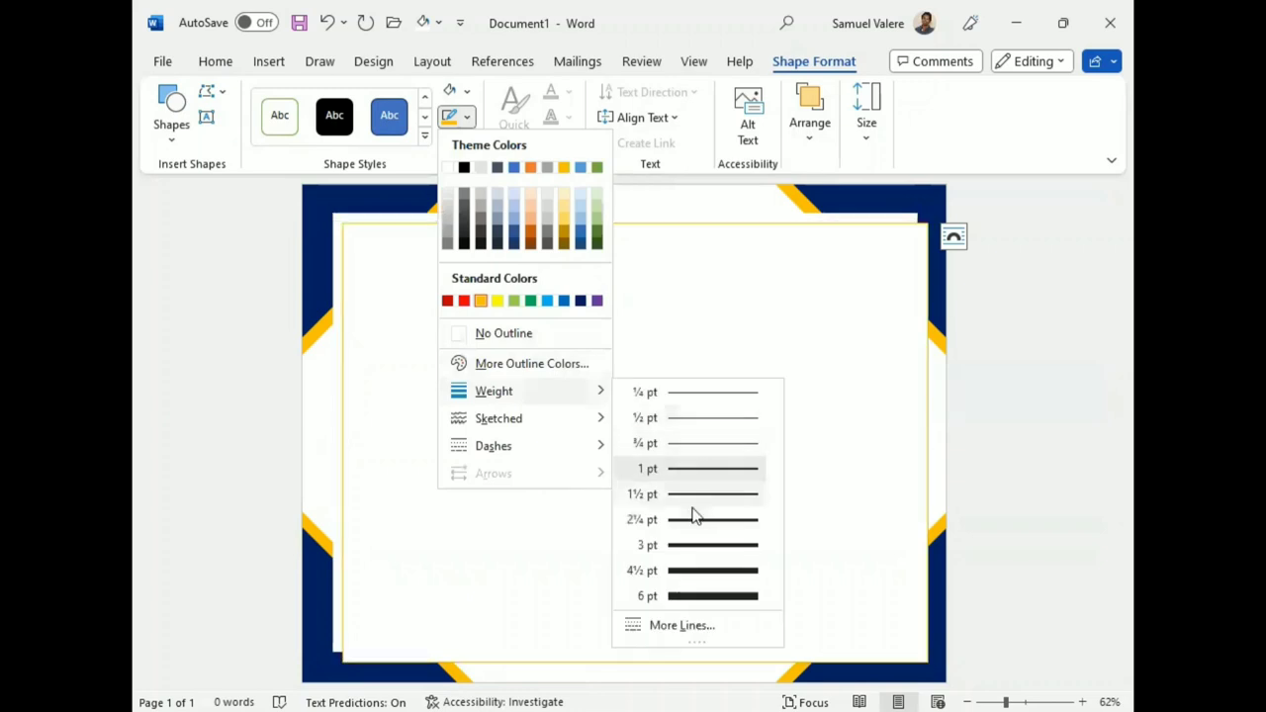
left_click(695, 546)
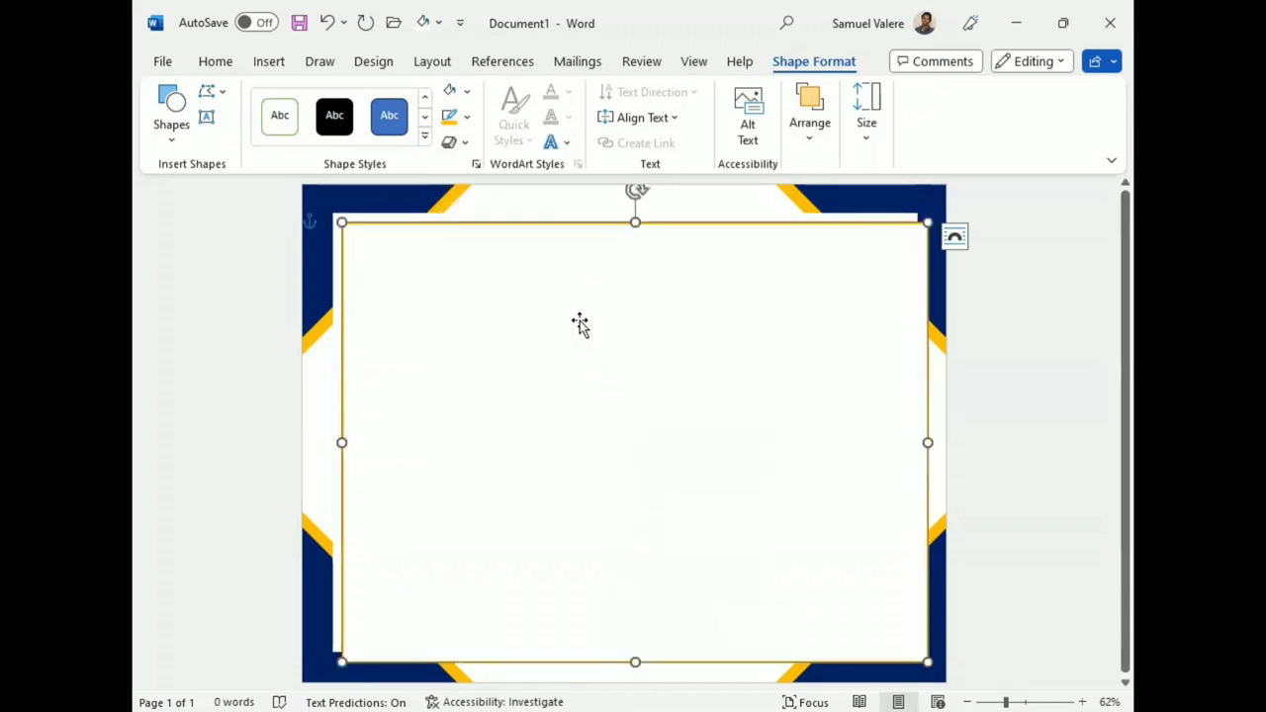
left_click(467, 91)
- Remove the rectangle's fill and stretch it into a centred gold frame inside the navy corners
left_click(461, 308)
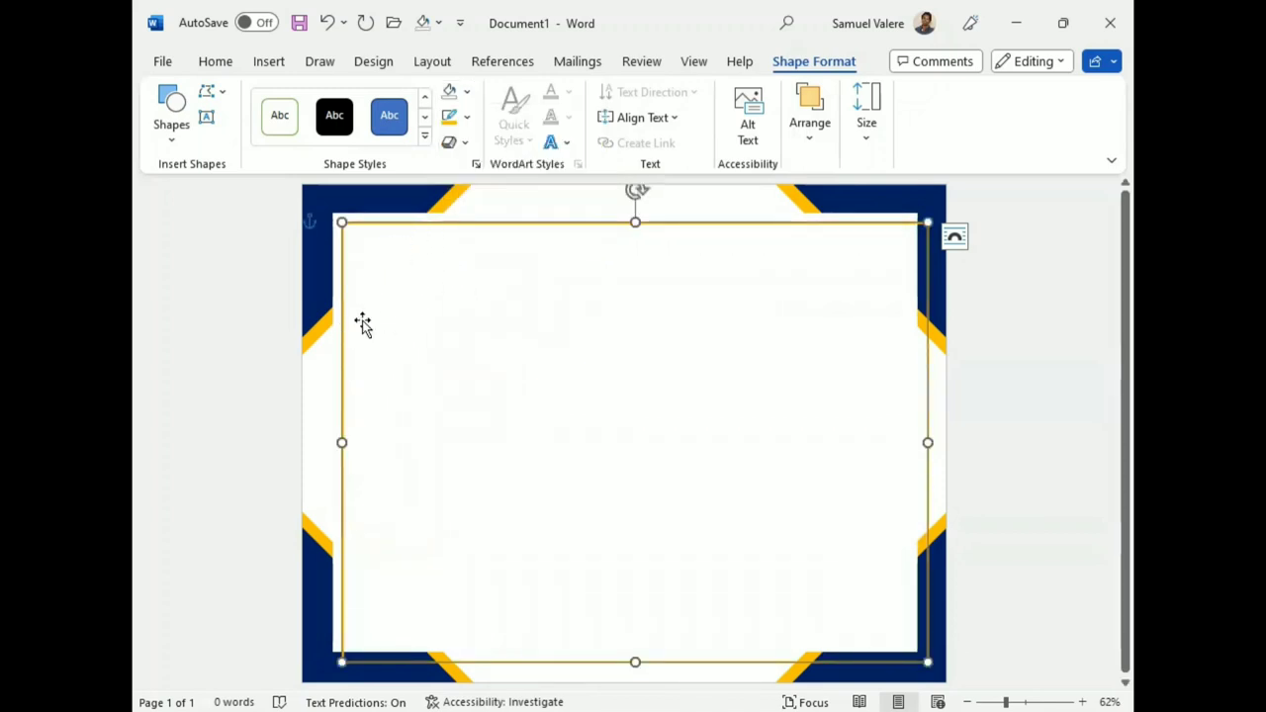
left_click_drag(342, 442, 313, 440)
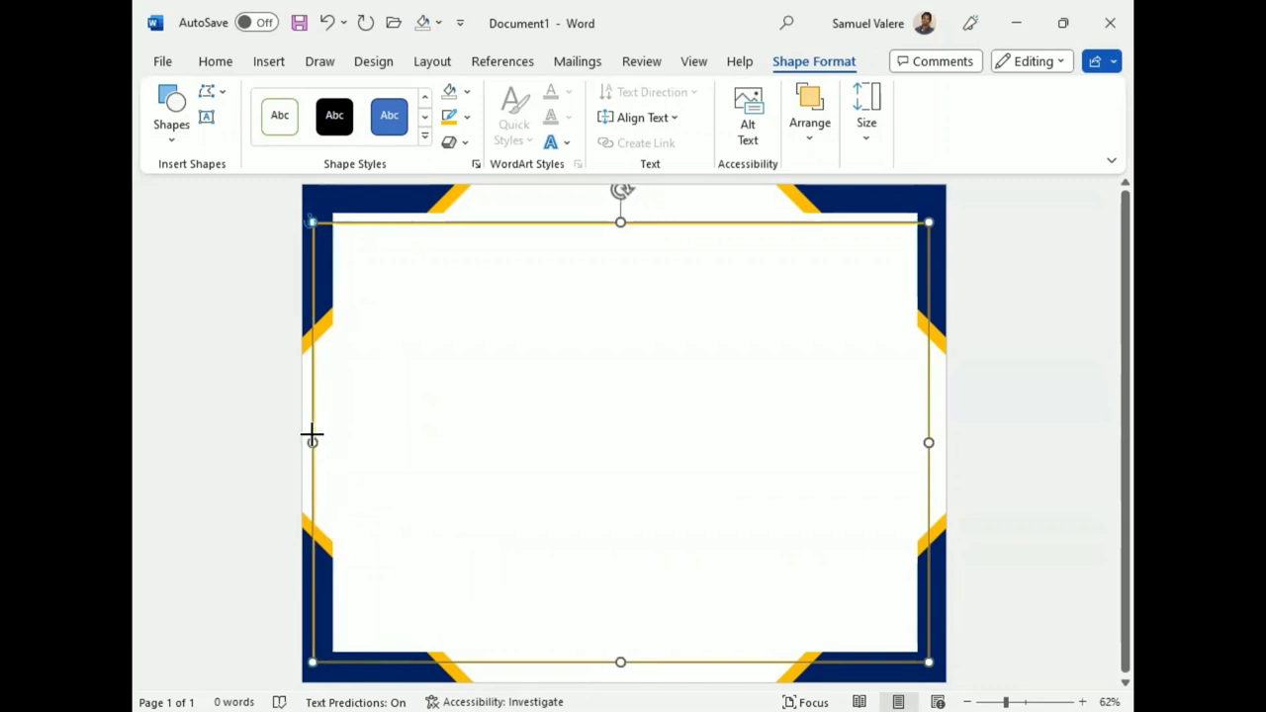
left_click_drag(620, 222, 619, 200)
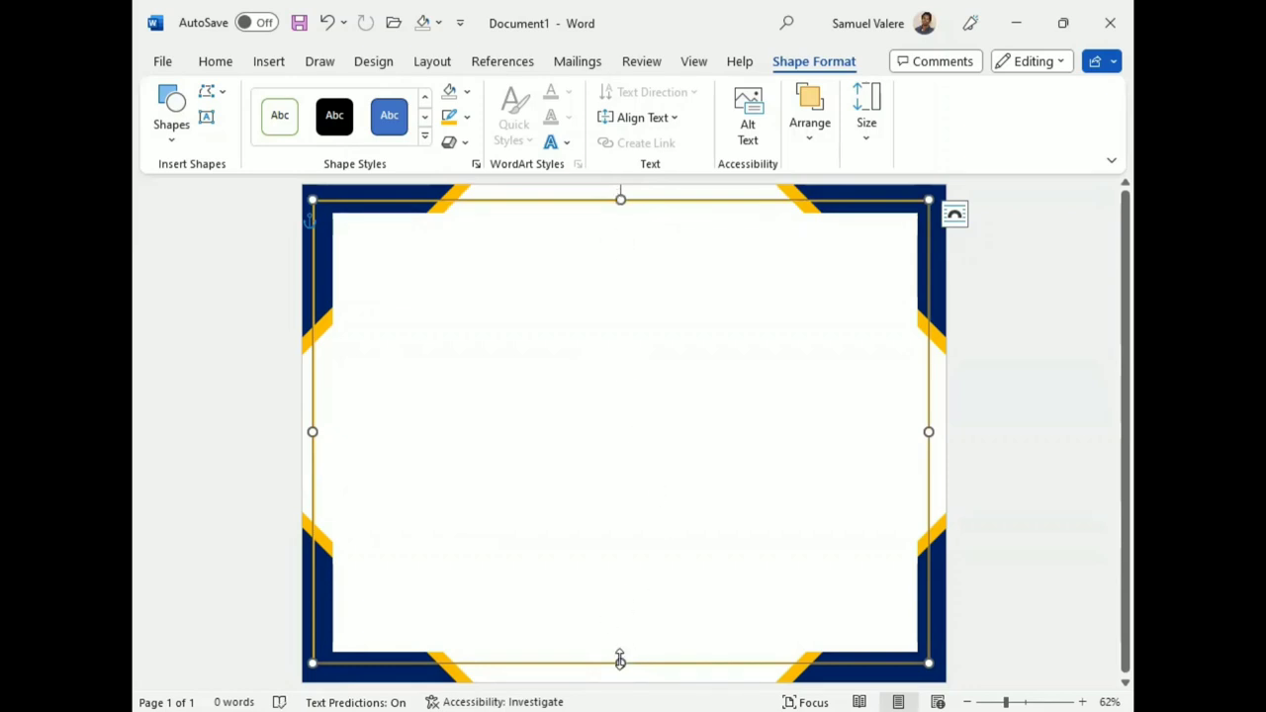
left_click_drag(620, 662, 620, 666)
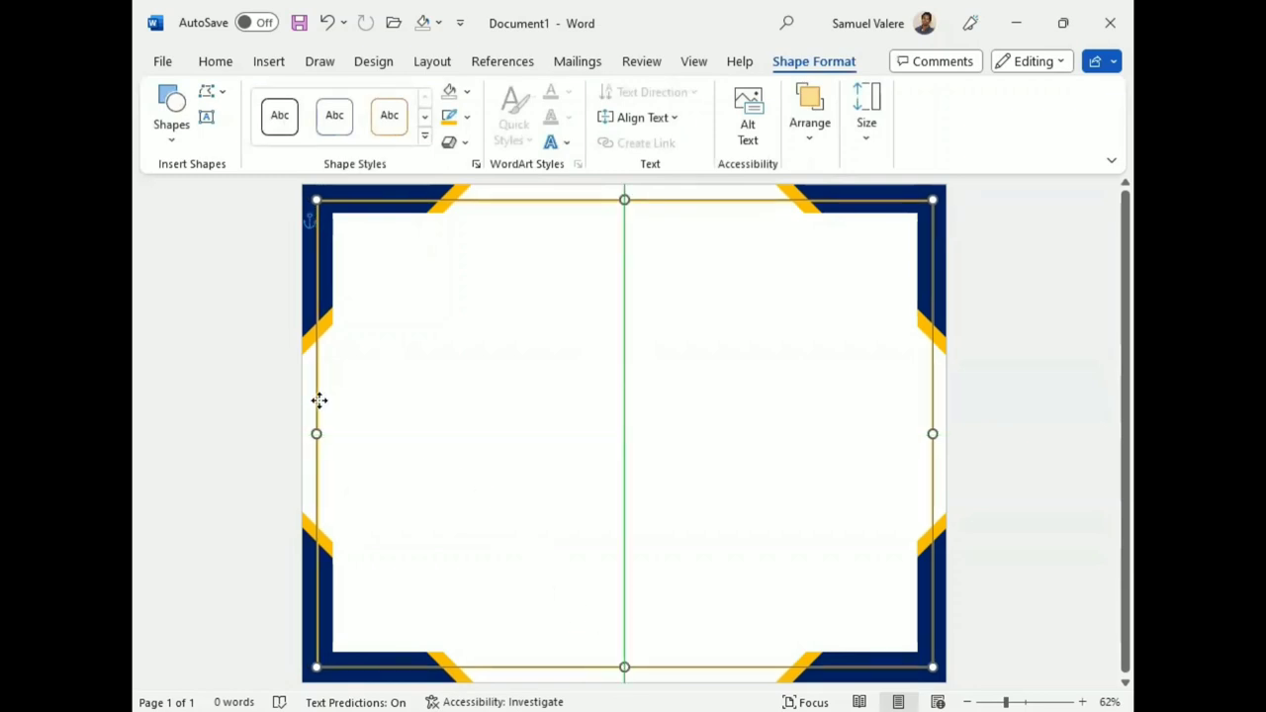
left_click_drag(317, 399, 320, 396)
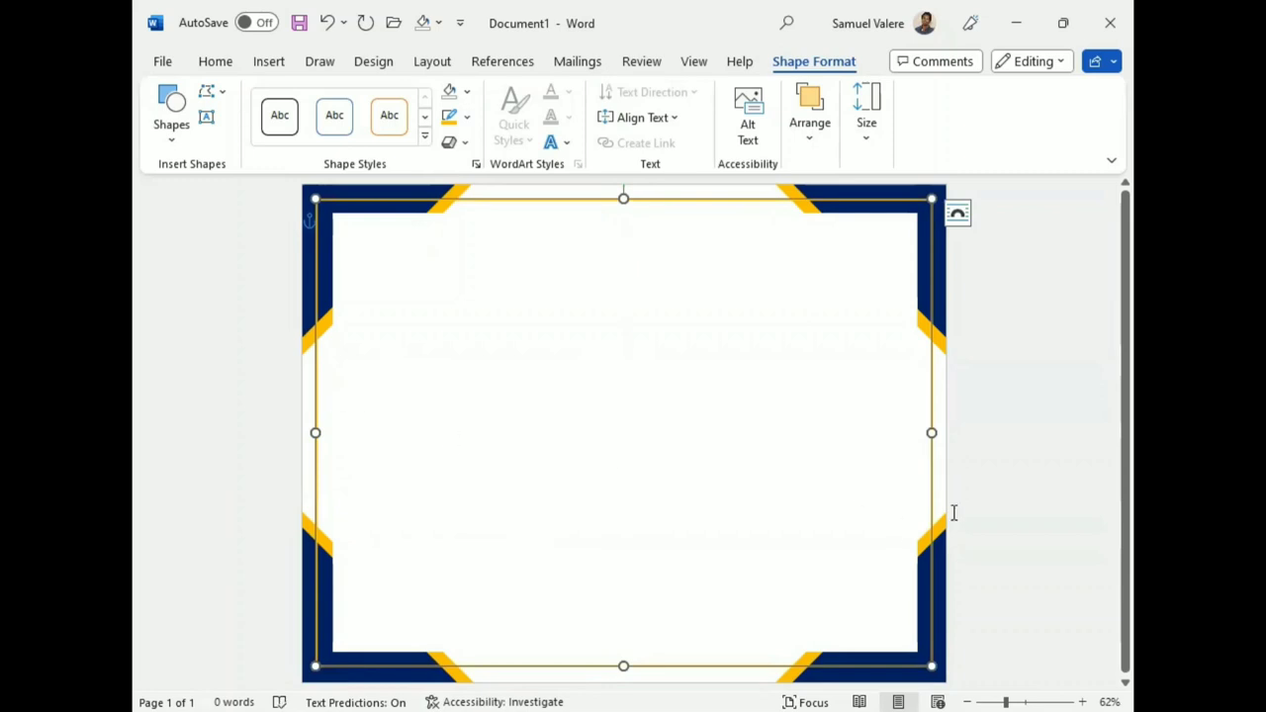
left_click(1037, 425)
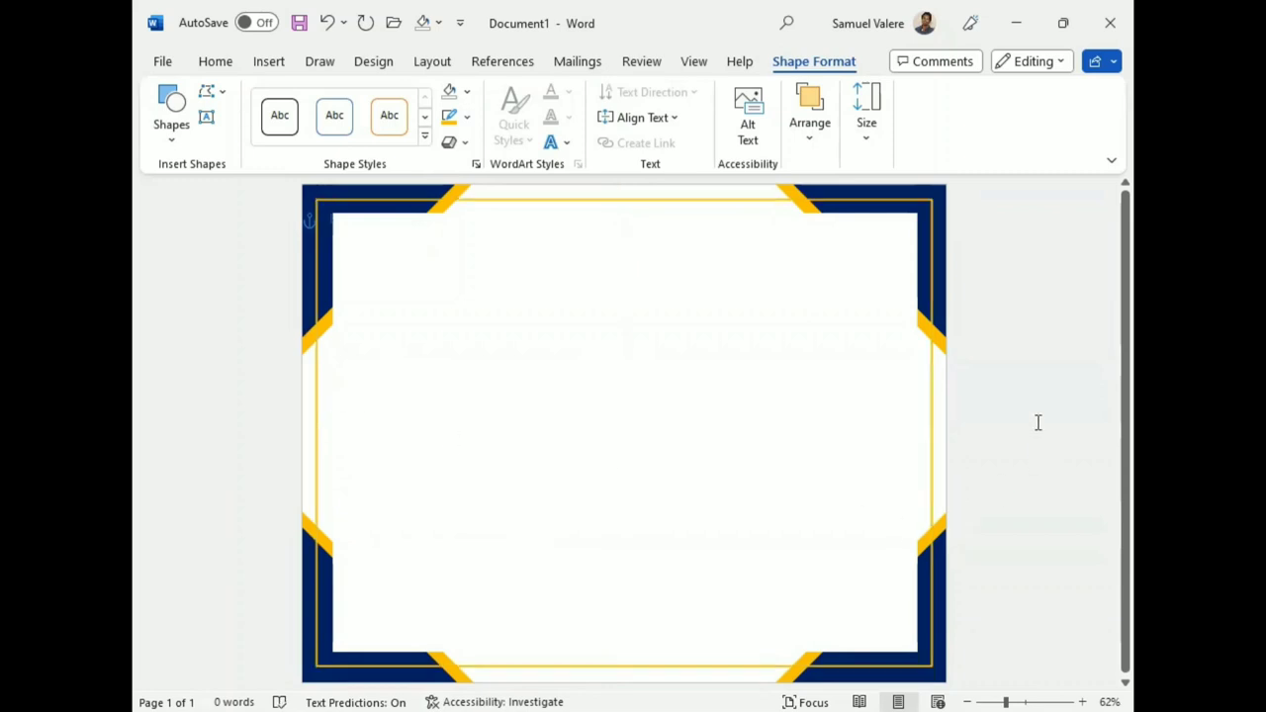
- Draw a text box near the top of the page and type the title Certificat
left_click(277, 61)
left_click(375, 92)
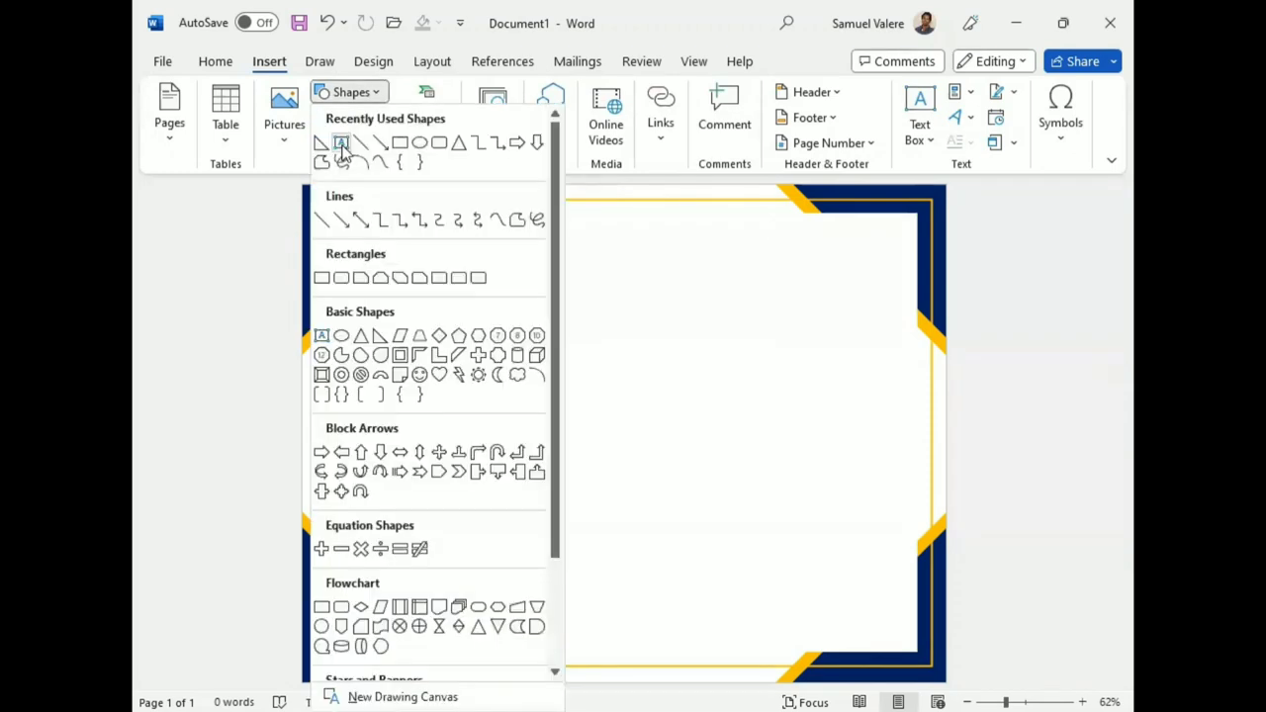
left_click(343, 146)
left_click_drag(421, 236, 668, 290)
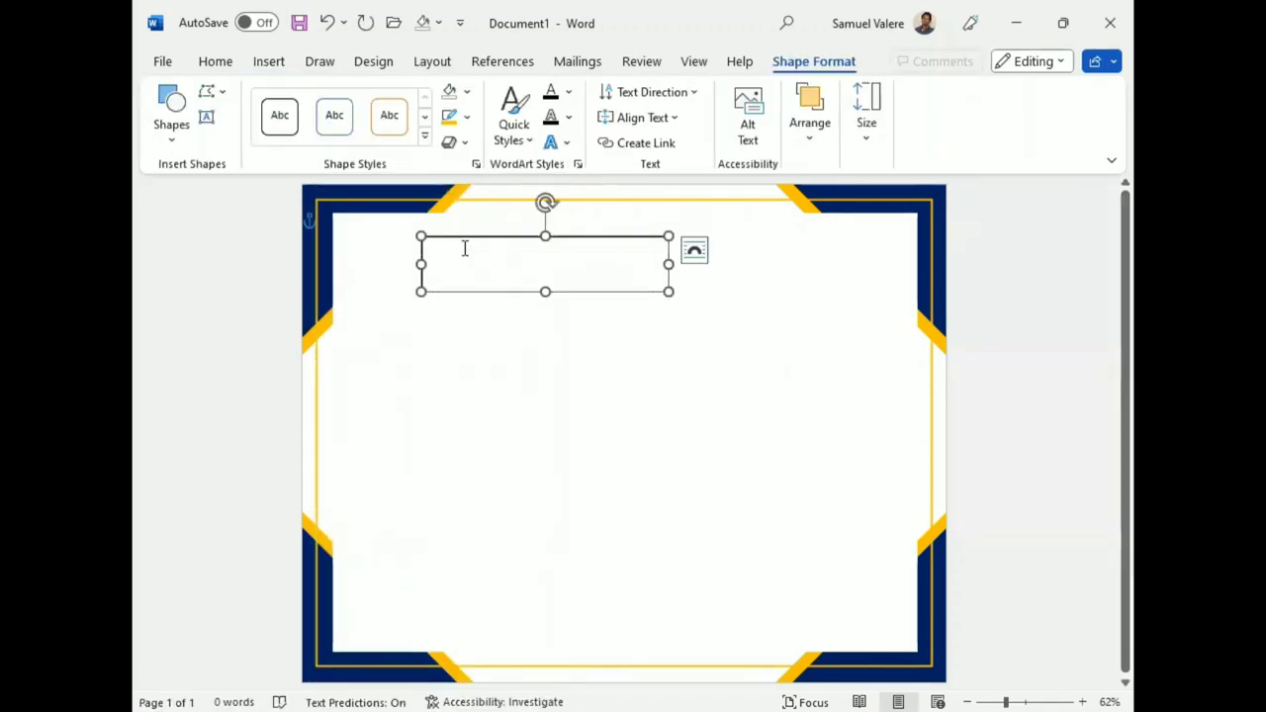
type("Certificat")
left_click_drag(463, 247, 425, 252)
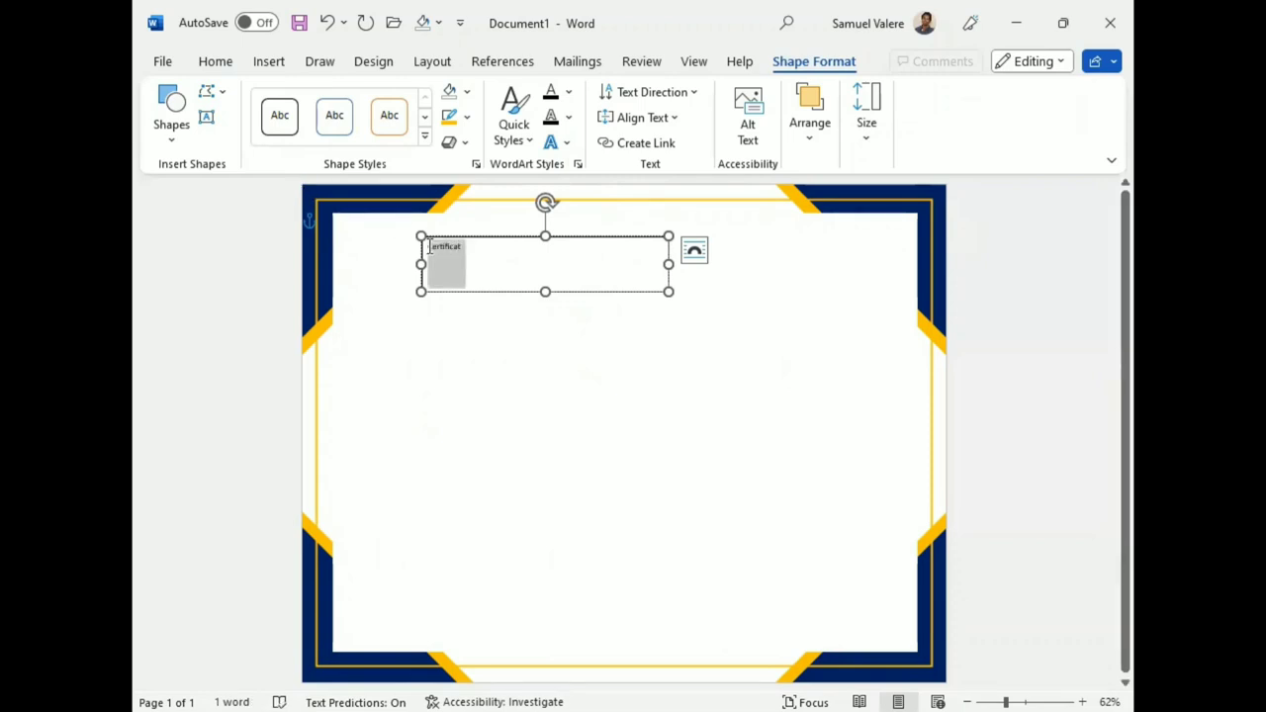
- Centre the title and set its font to Harrington
left_click(214, 61)
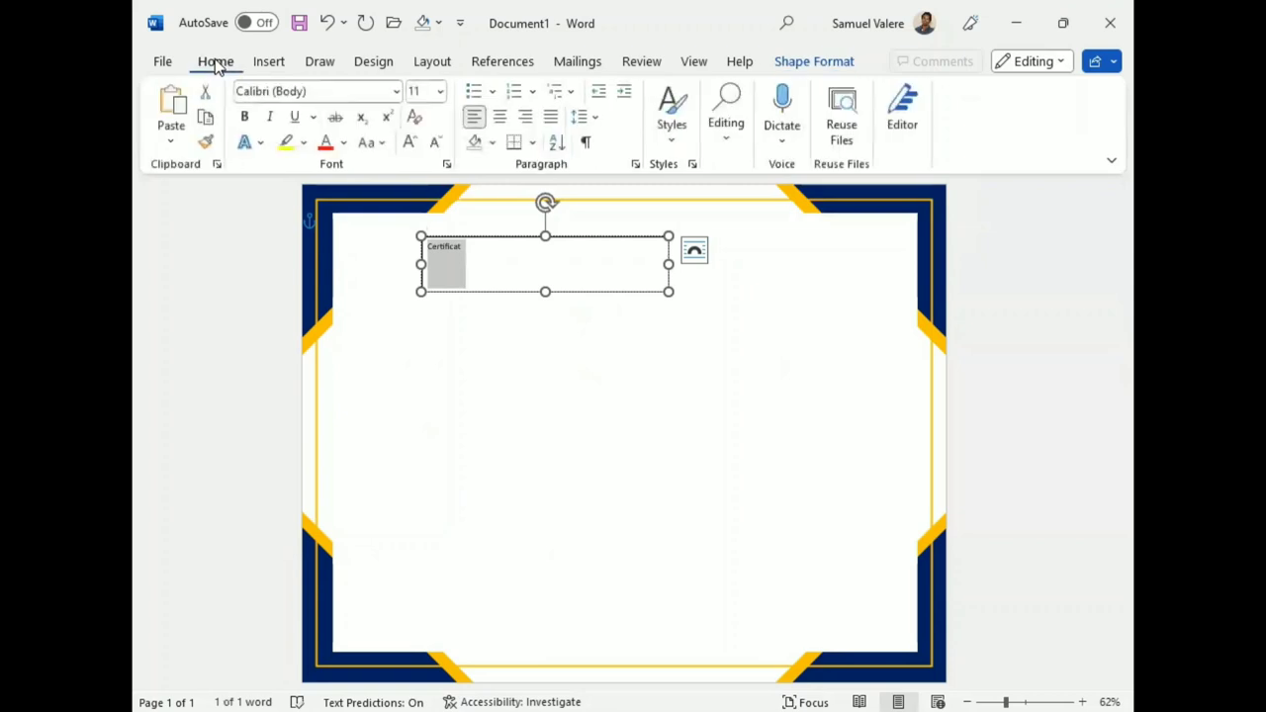
left_click(500, 117)
left_click(341, 91)
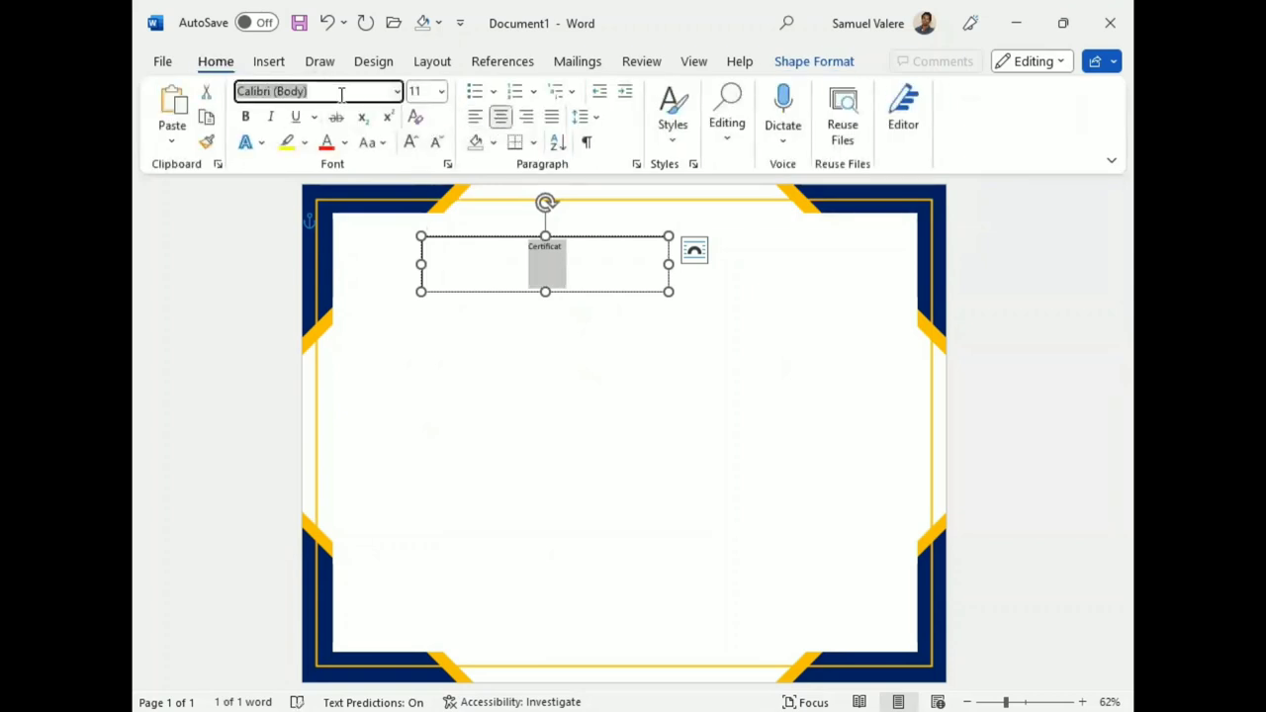
type("Kunstler Script")
key("Return")
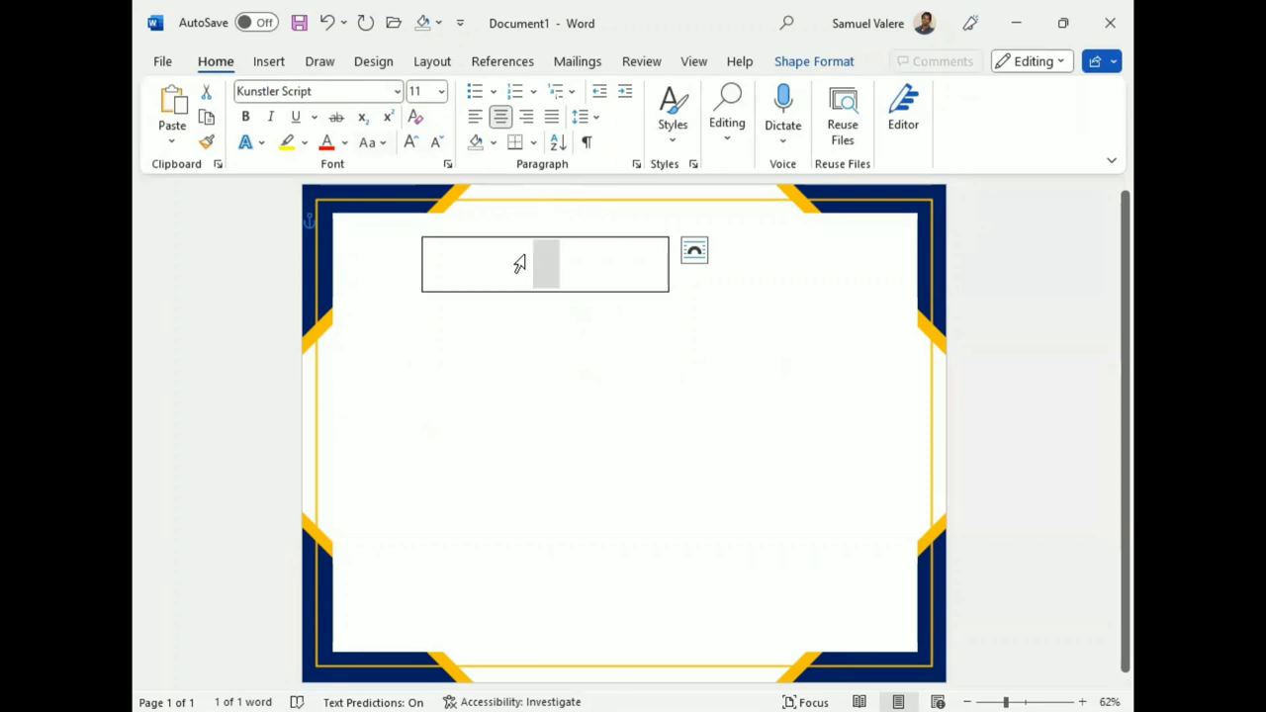
key("Delete")
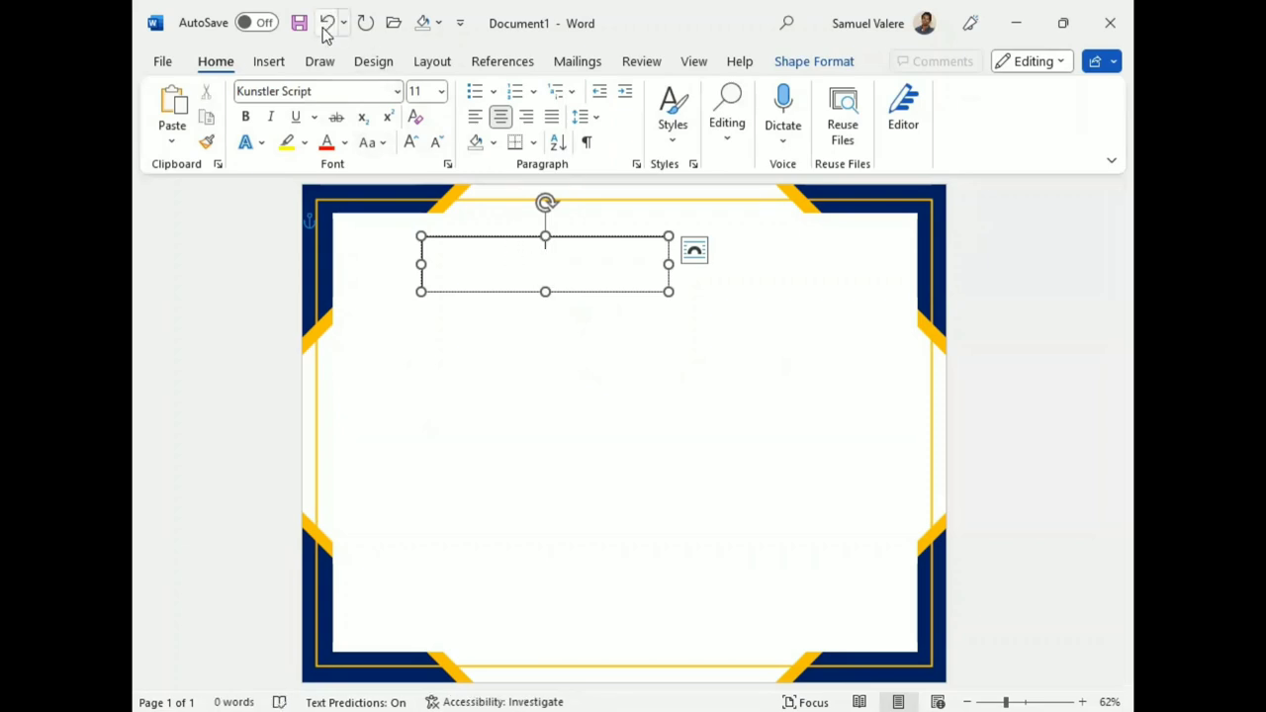
left_click(327, 21)
left_click(313, 90)
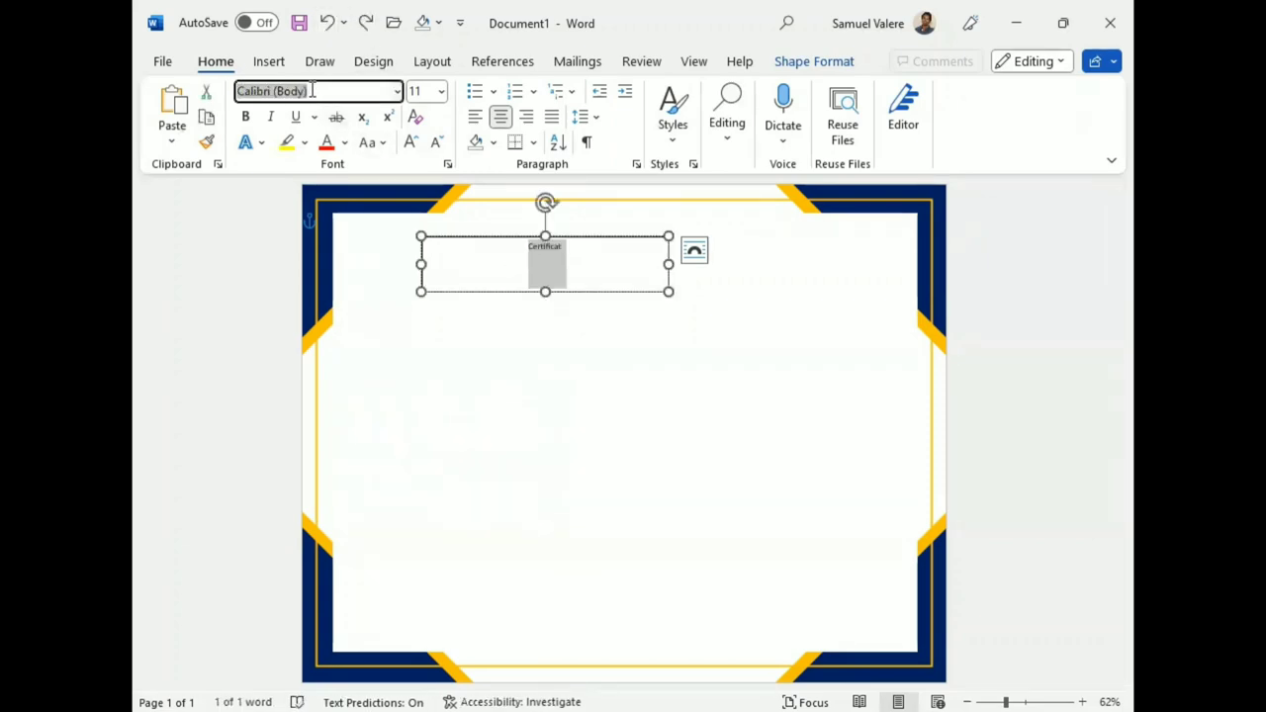
type("Harrington")
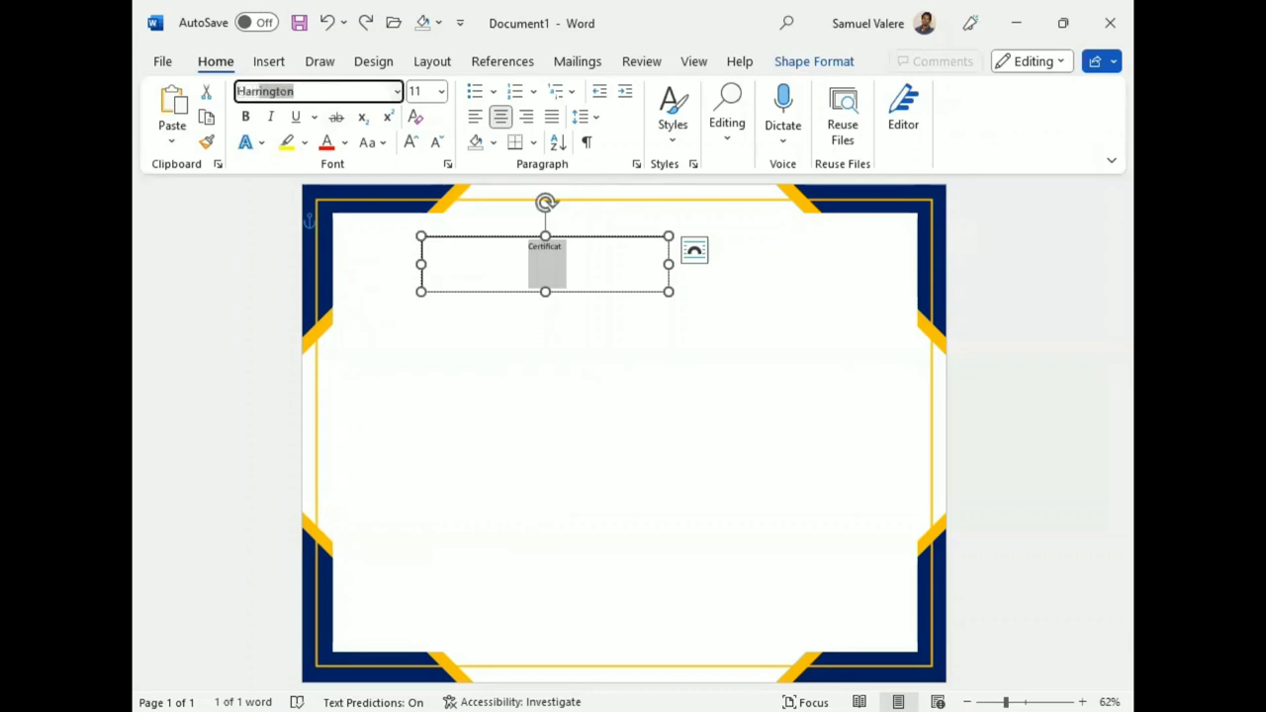
key("Return")
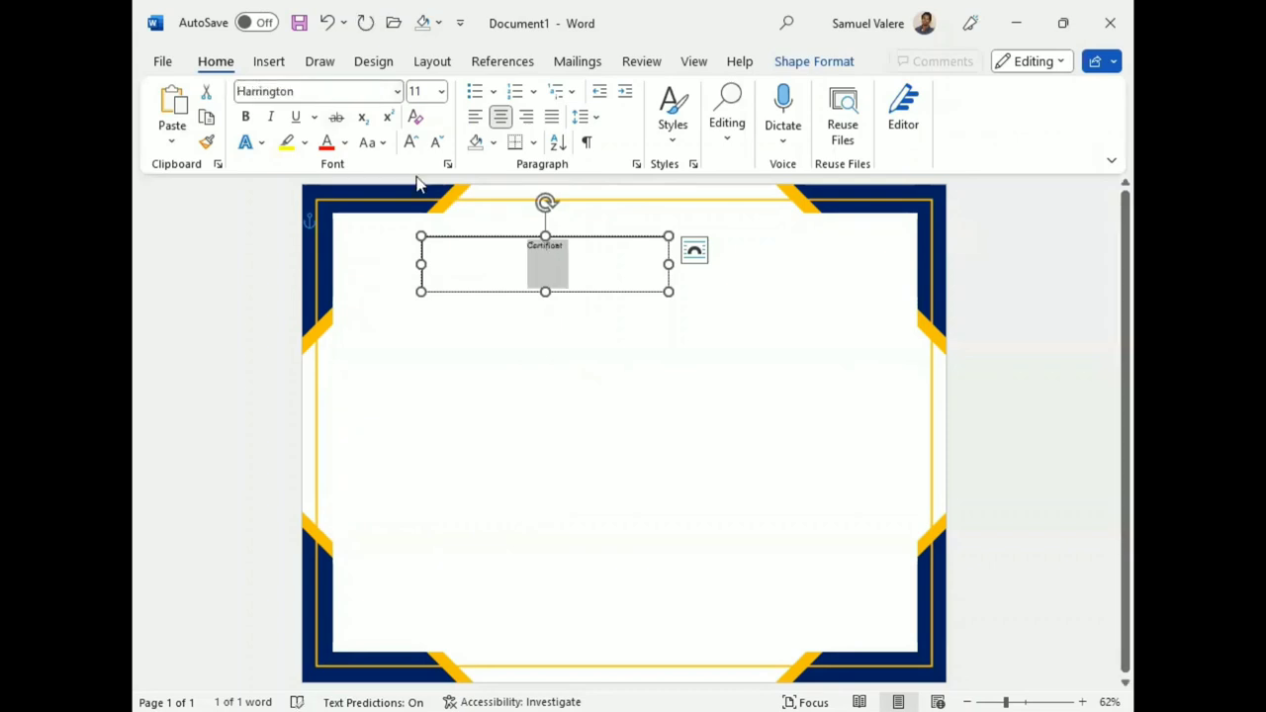
- Enlarge the title to 72 pt, make it bold, and stretch the box to fit
left_click(410, 141)
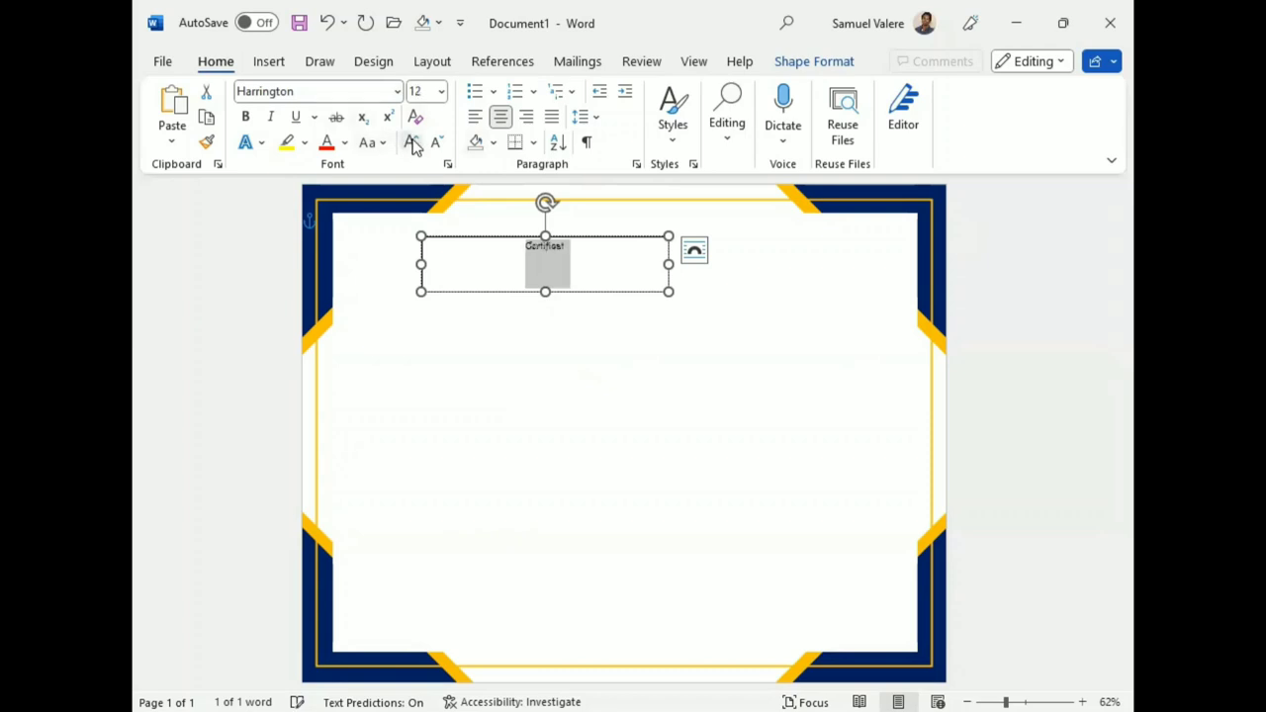
left_click(410, 141)
left_click(410, 141)
left_click(410, 141)
left_click(412, 142)
left_click(411, 143)
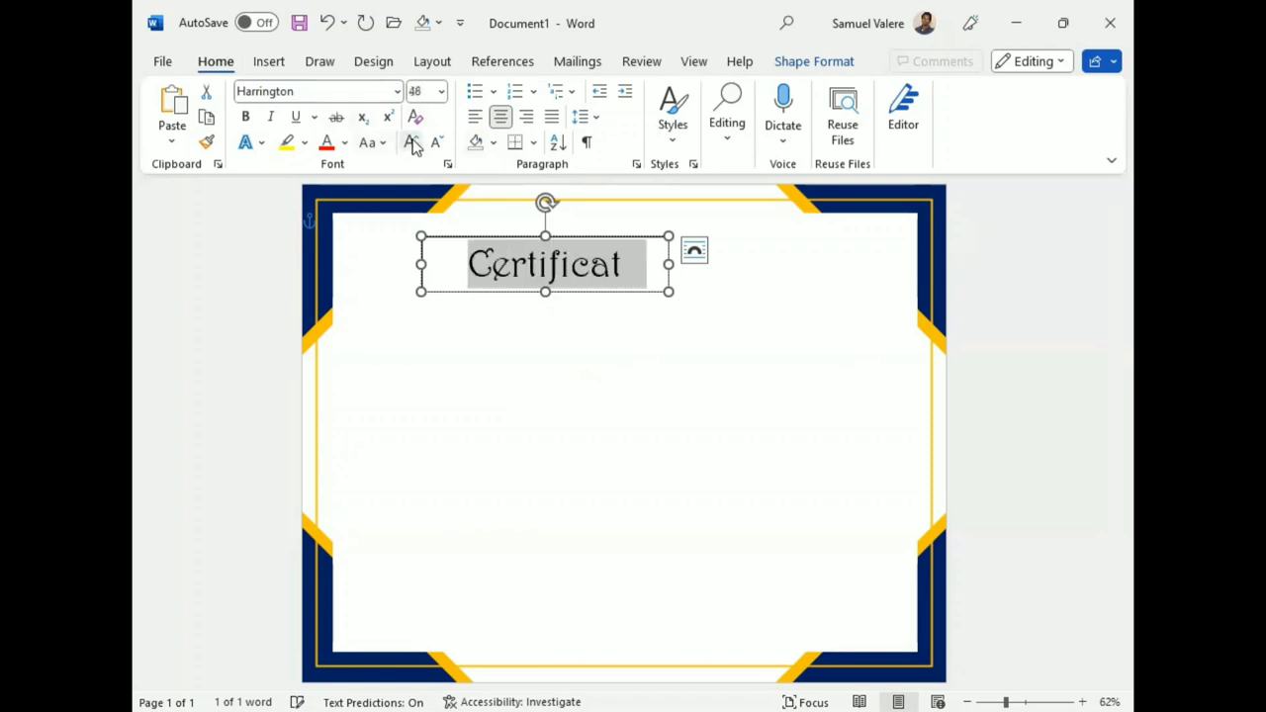
left_click(411, 142)
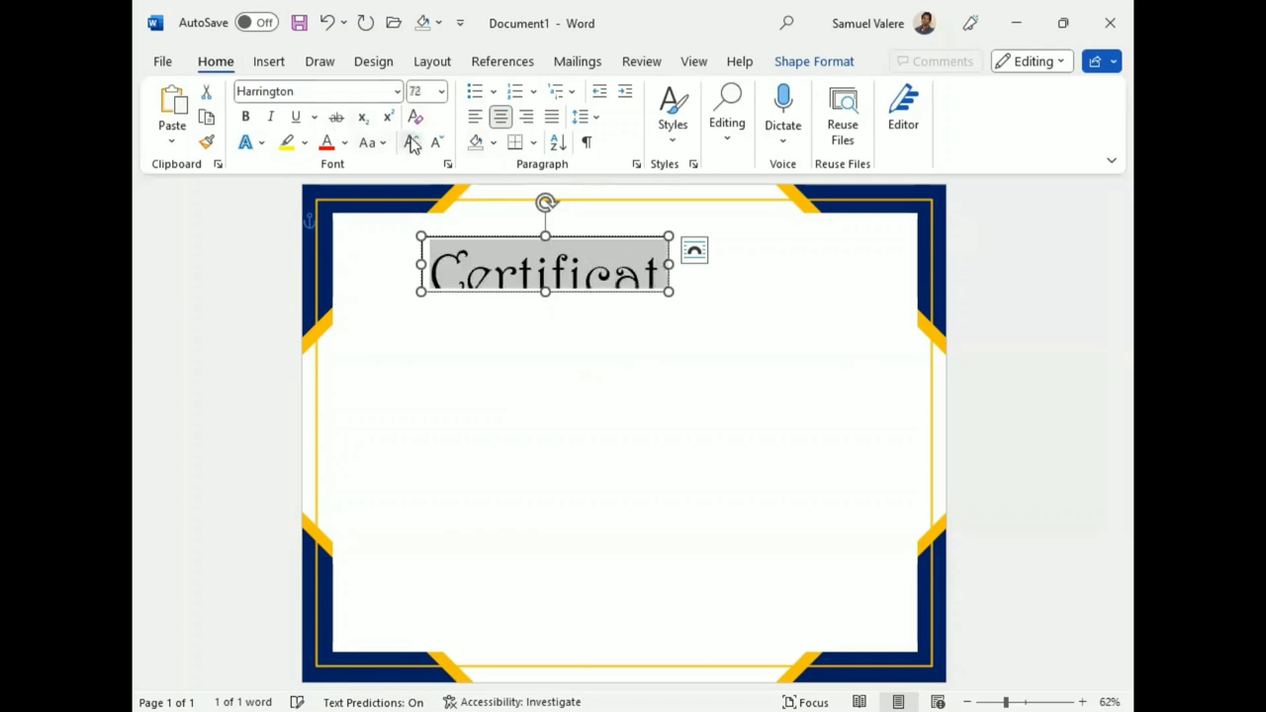
left_click(247, 117)
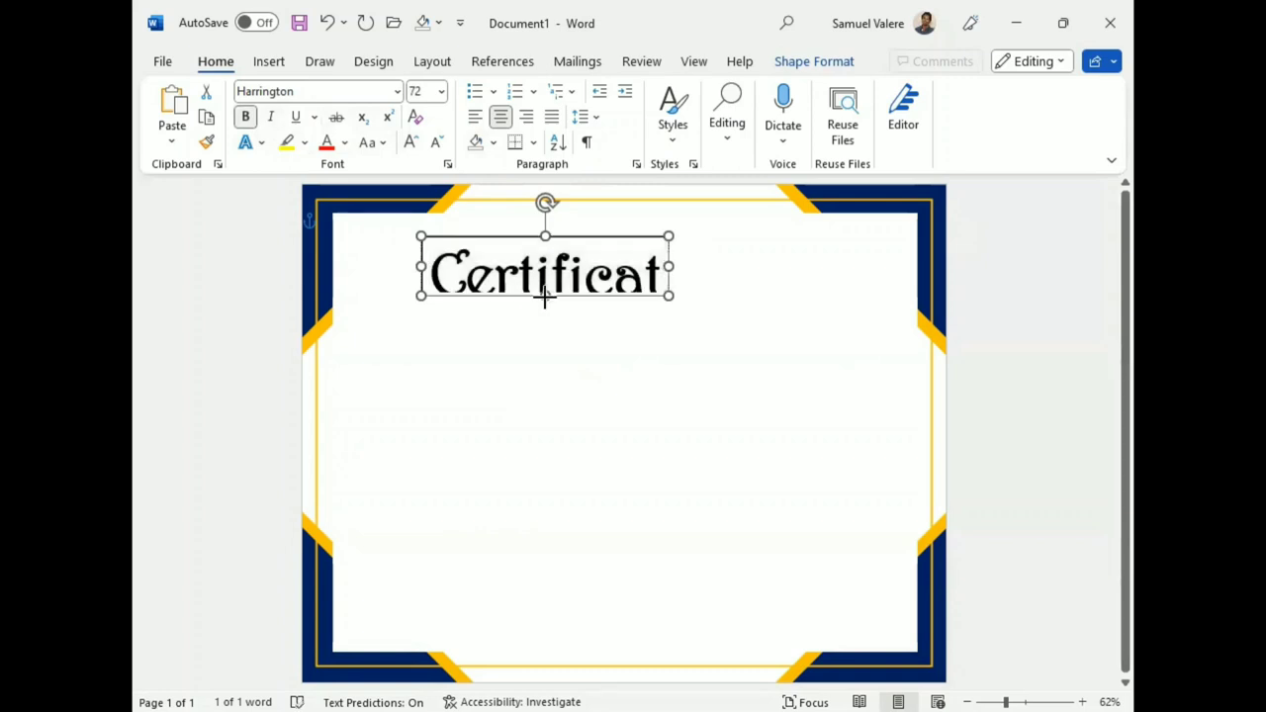
left_click_drag(545, 291, 546, 307)
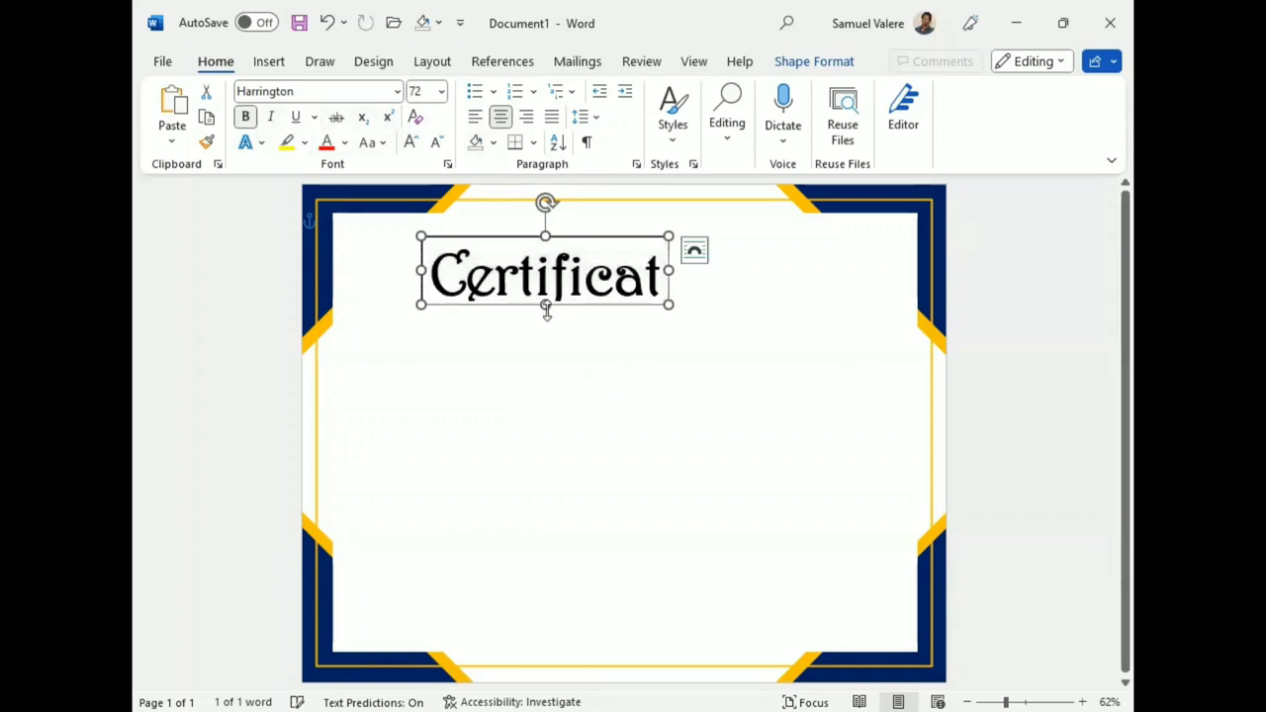
- Remove the Certificat box's outline and fill, then move it to the top centre
left_click(803, 63)
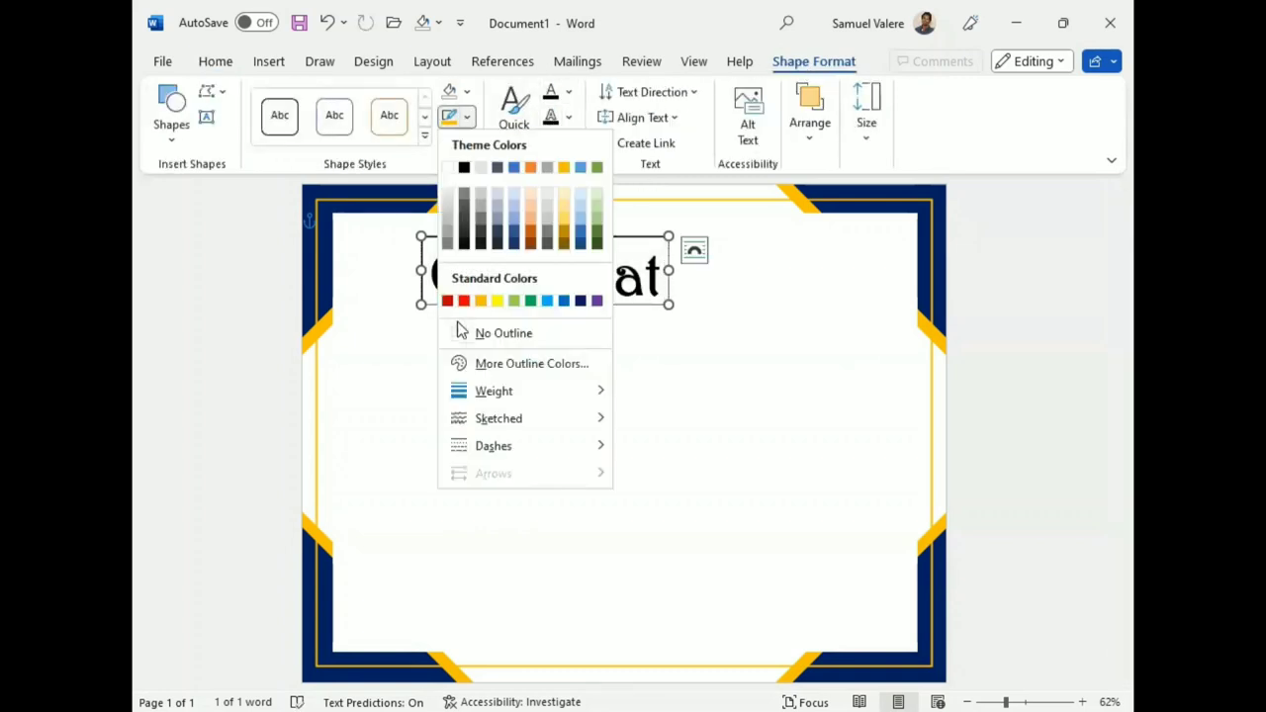
left_click(466, 117)
left_click(461, 334)
left_click(466, 91)
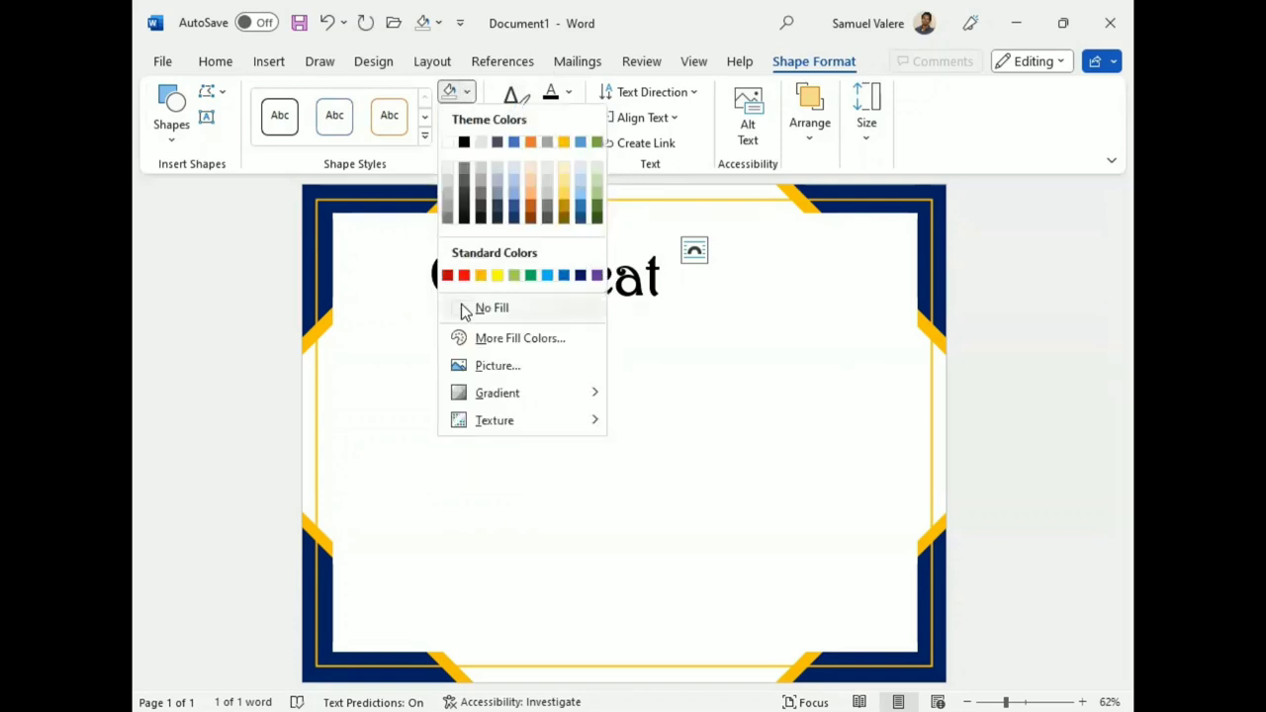
left_click(462, 312)
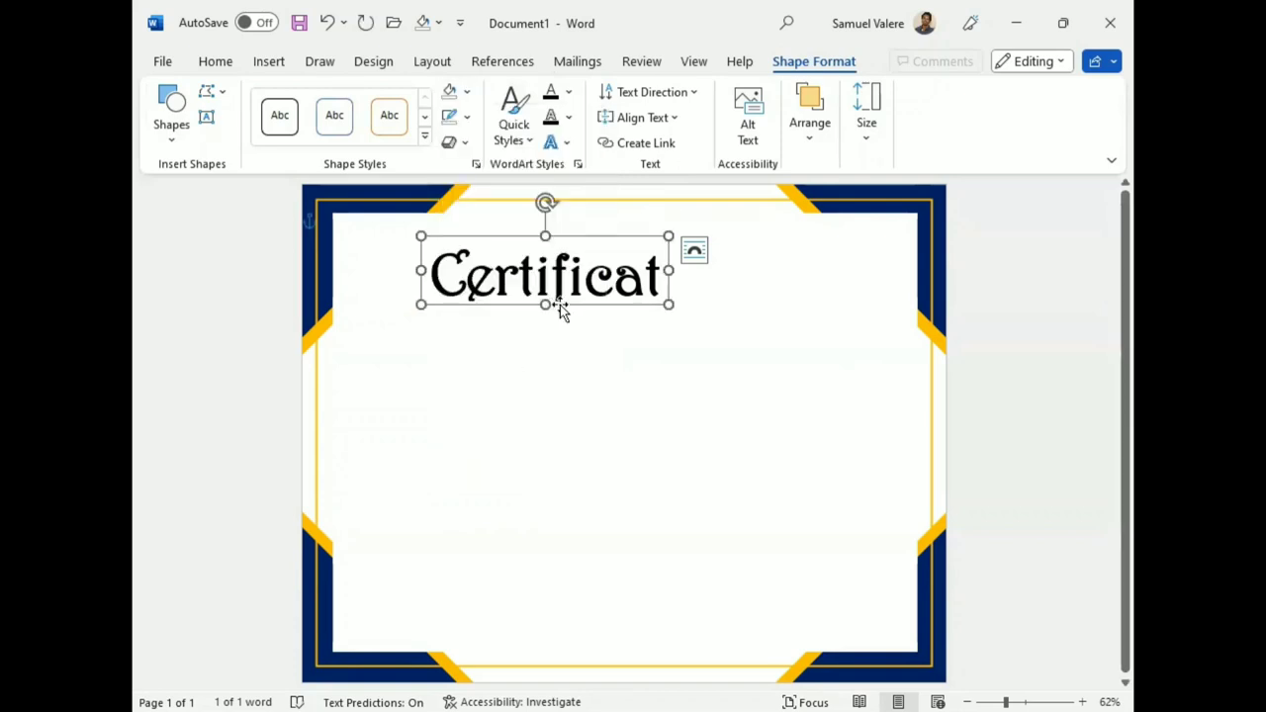
left_click_drag(558, 307, 659, 293)
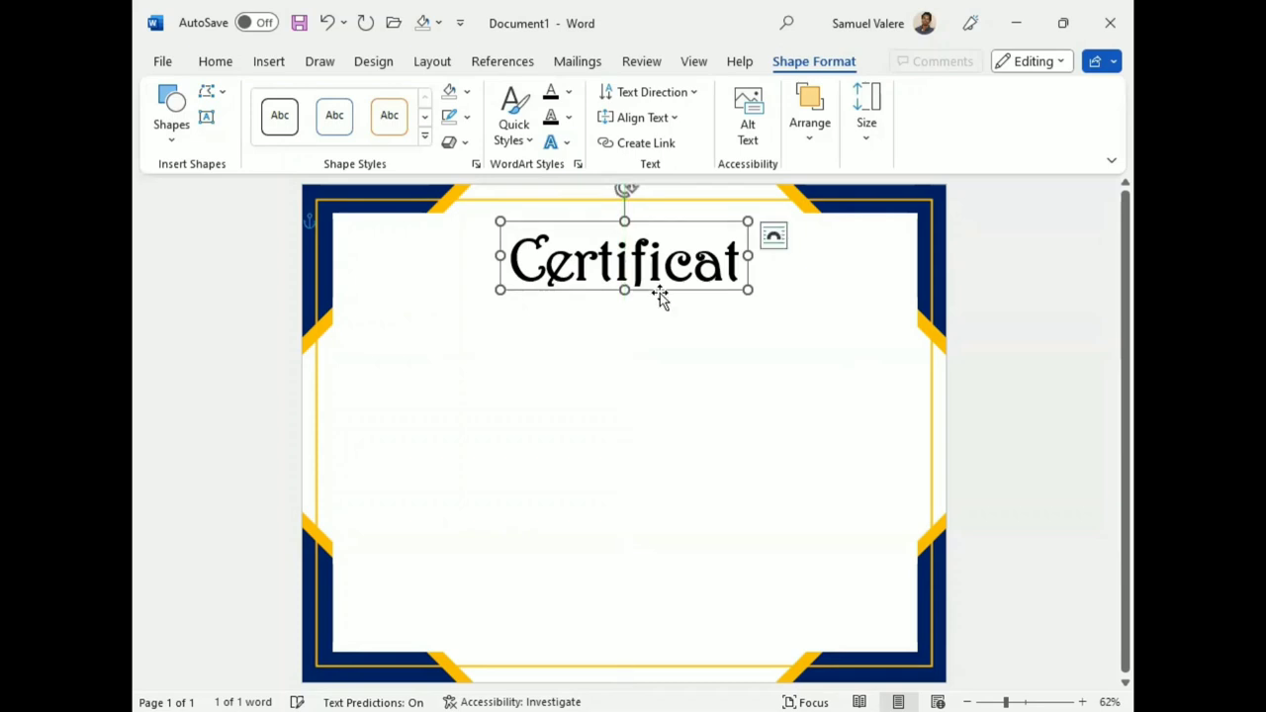
left_click_drag(651, 291, 649, 336)
- Duplicate the Certificat title box below the original and retype its text as D'appreciation
left_click(649, 337)
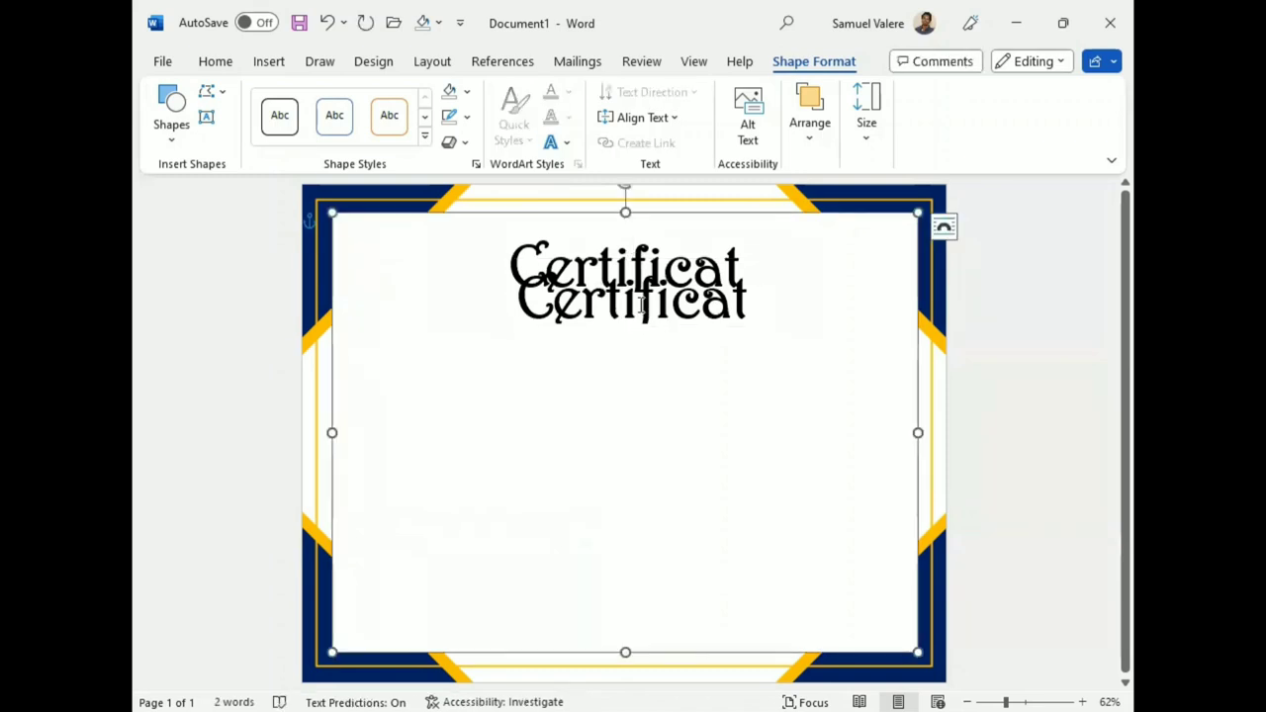
left_click(662, 326)
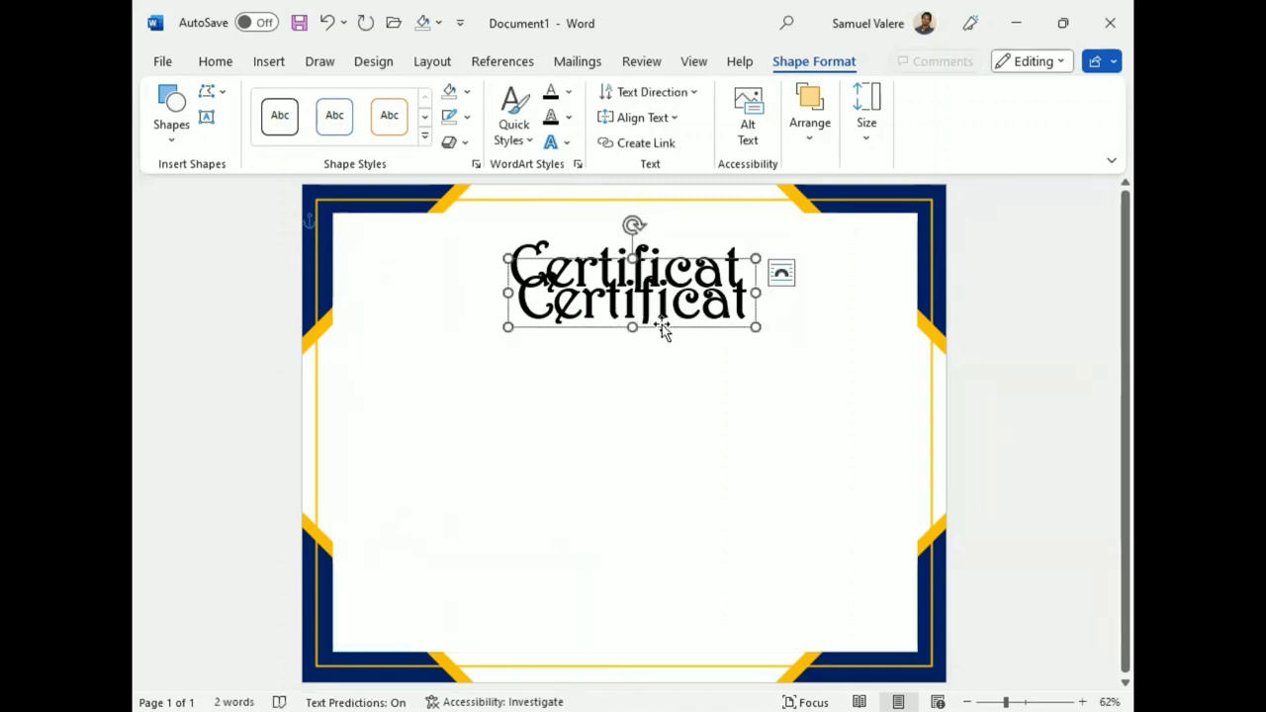
left_click_drag(662, 332, 658, 361)
double_click(635, 338)
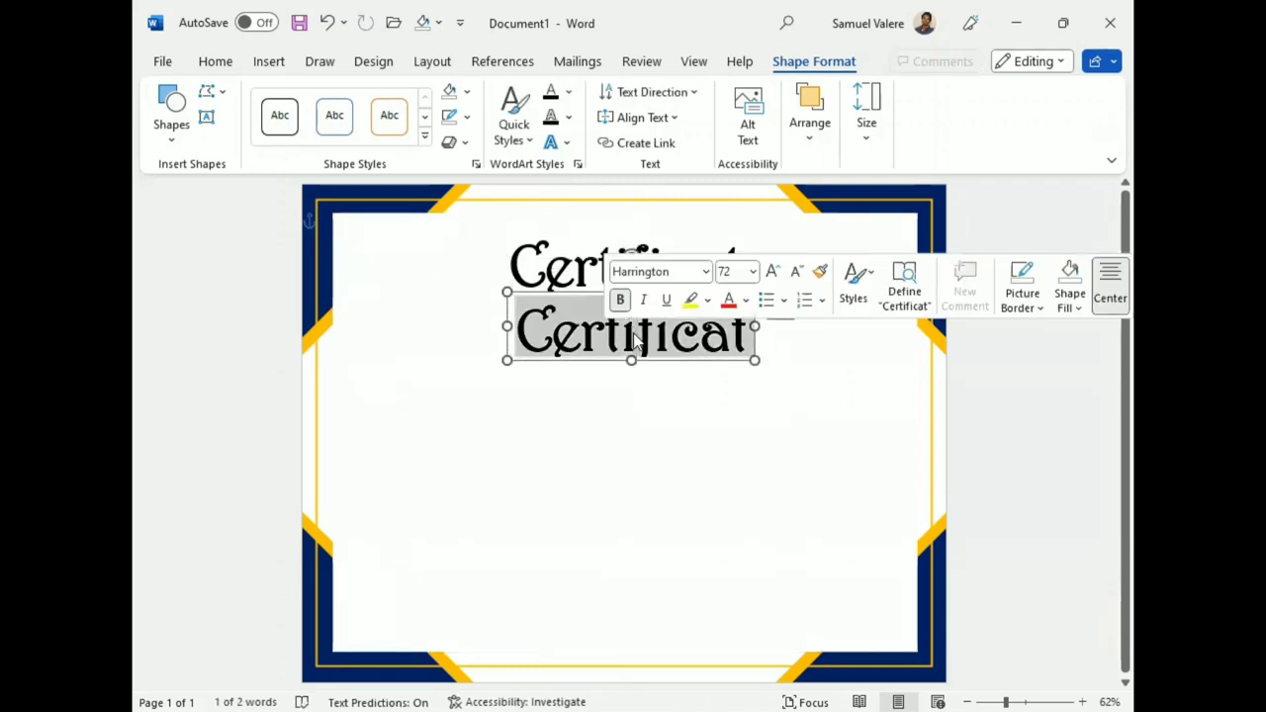
type("D")
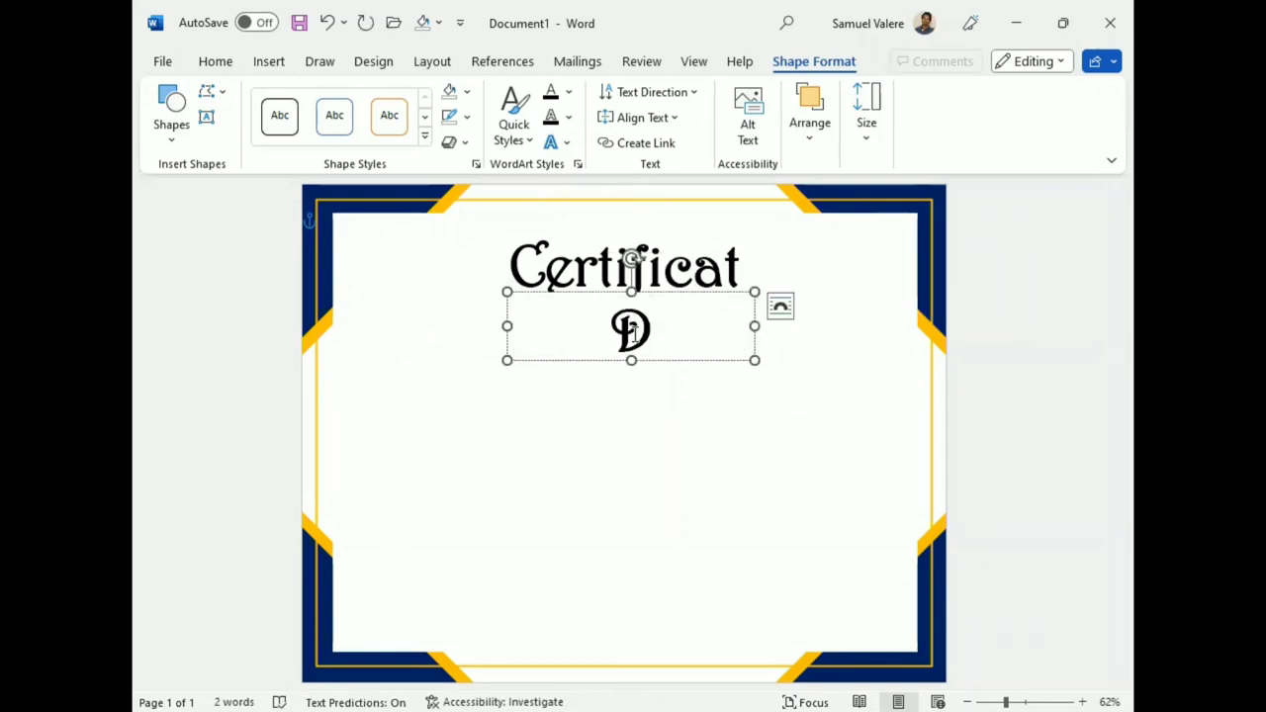
type("'apprec")
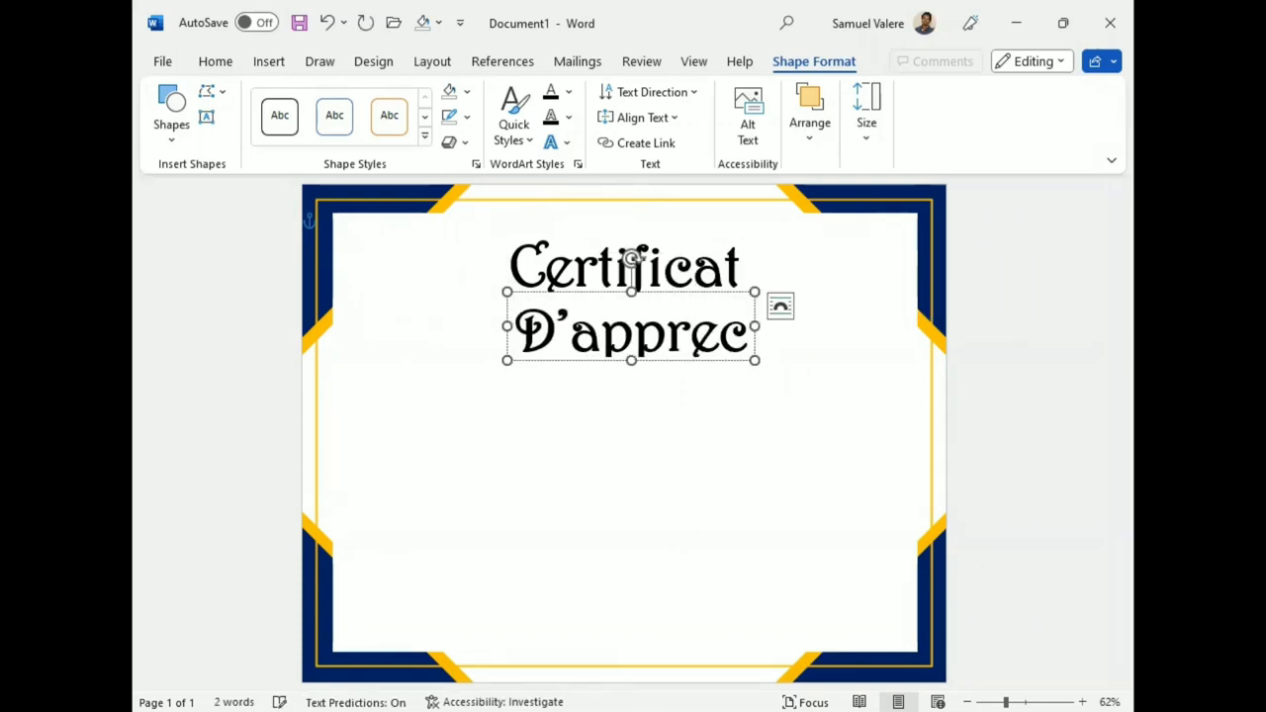
- Unbold D'appreciation, shrink its font three steps, and fit and centre its box under the title
double_click(659, 336)
left_click(590, 298)
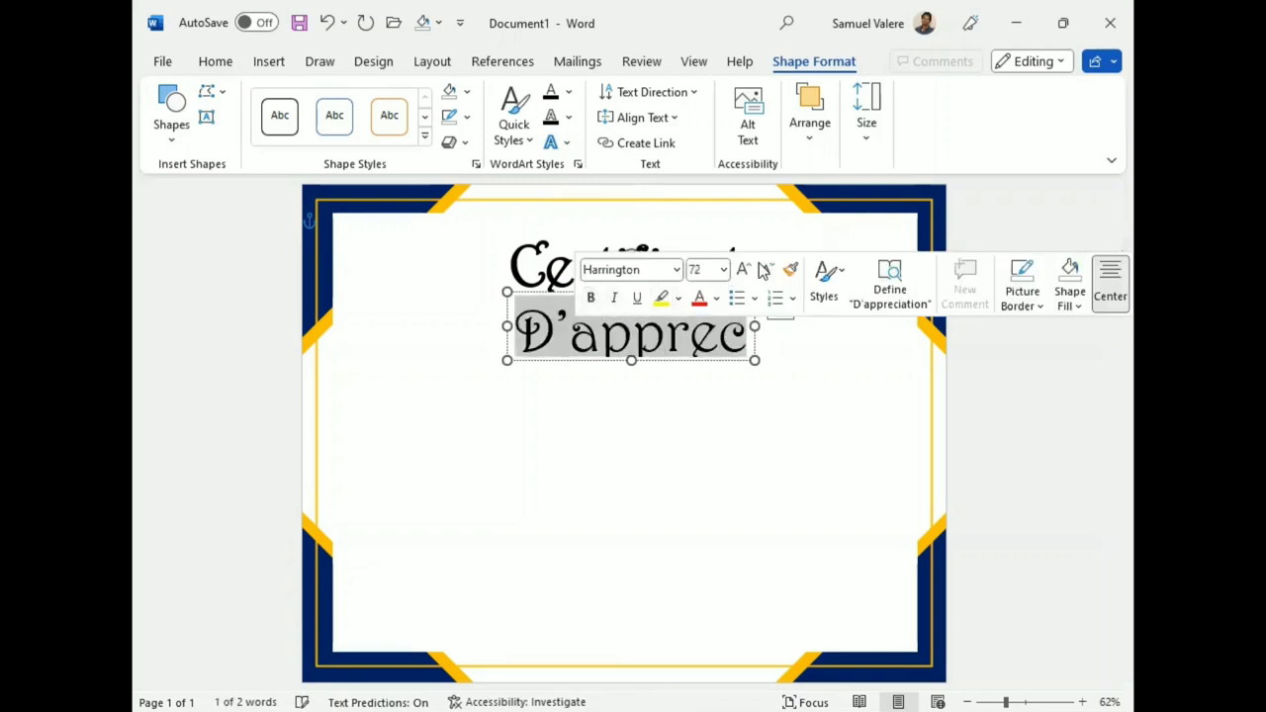
left_click(769, 272)
left_click(769, 272)
left_click(768, 272)
left_click(768, 271)
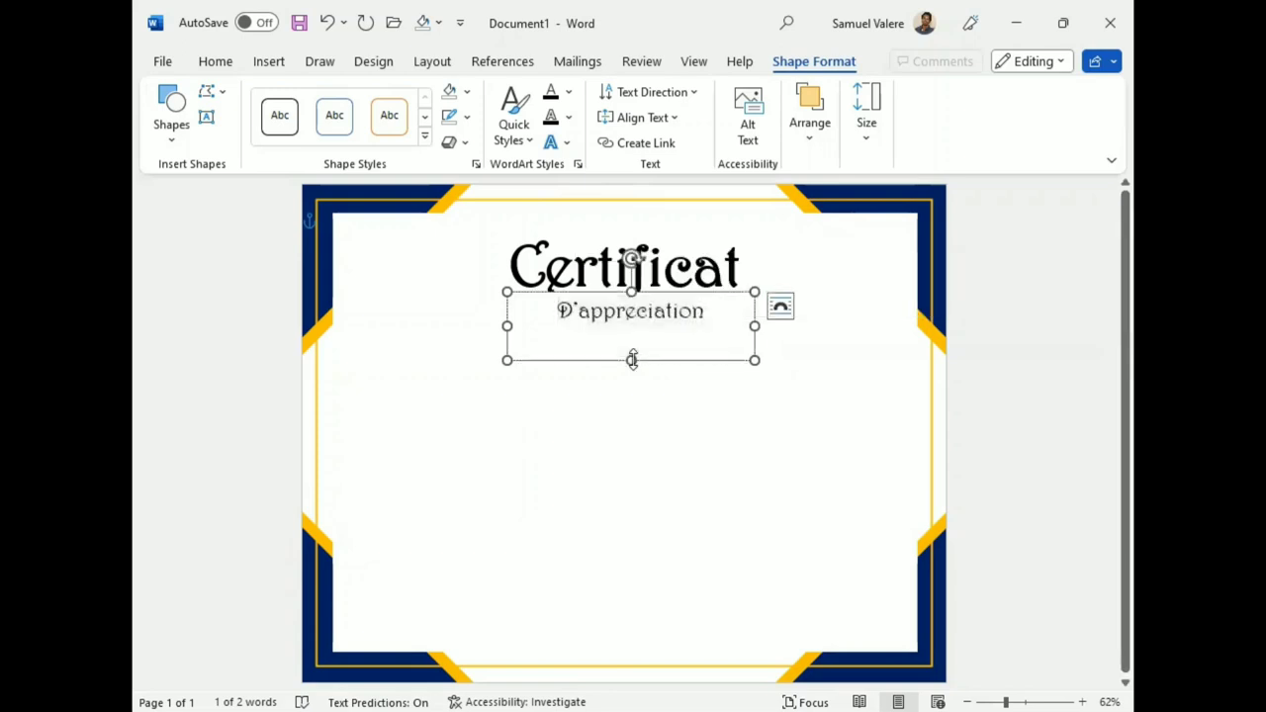
left_click_drag(630, 359, 630, 329)
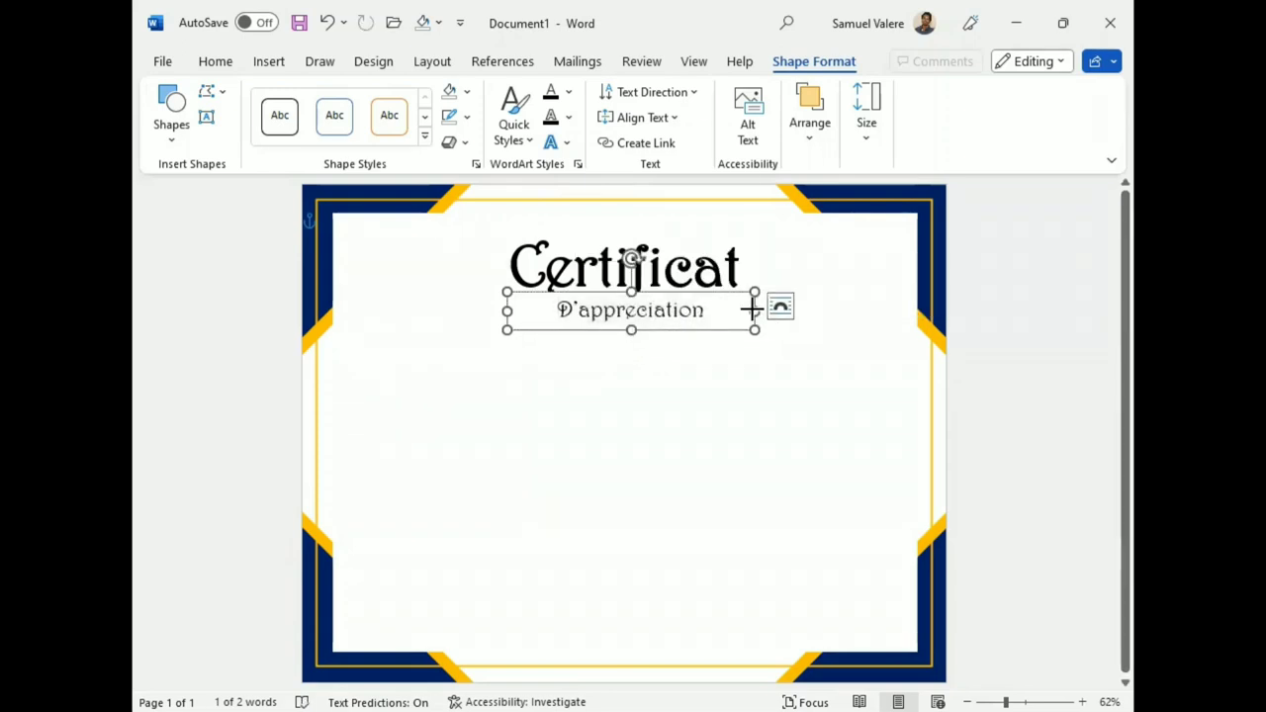
left_click_drag(754, 310, 673, 310)
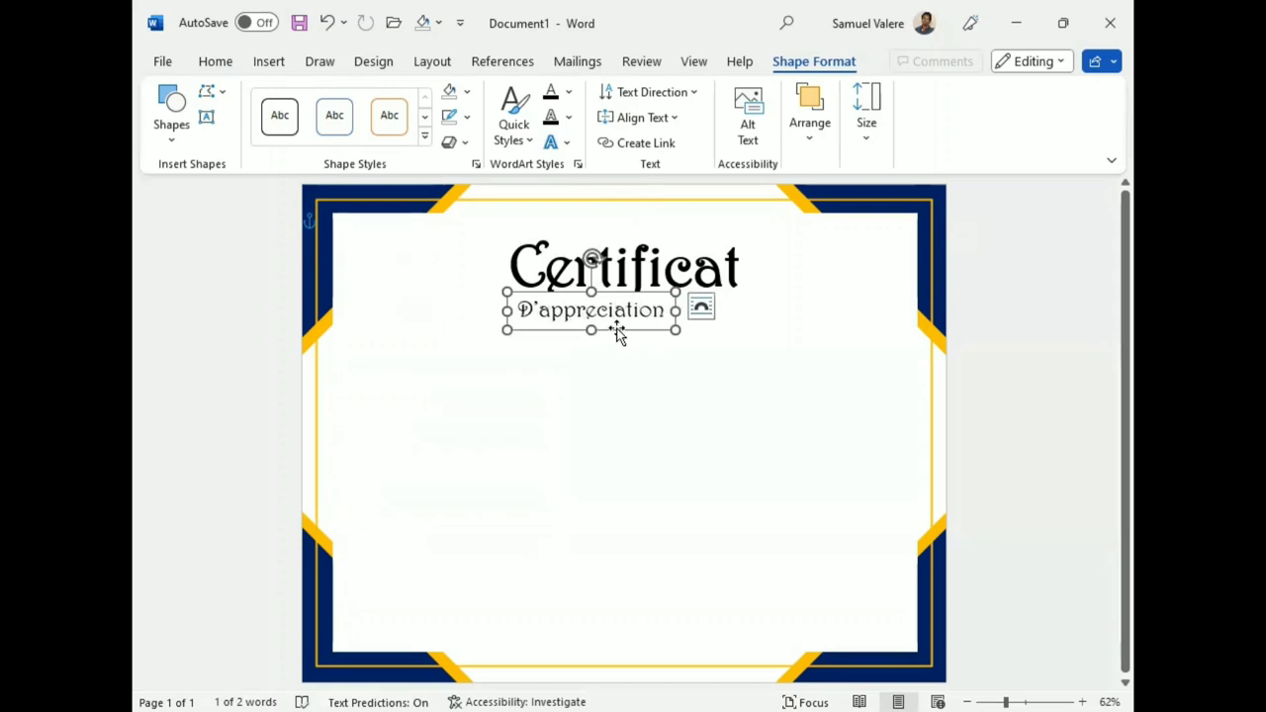
left_click_drag(614, 336, 652, 328)
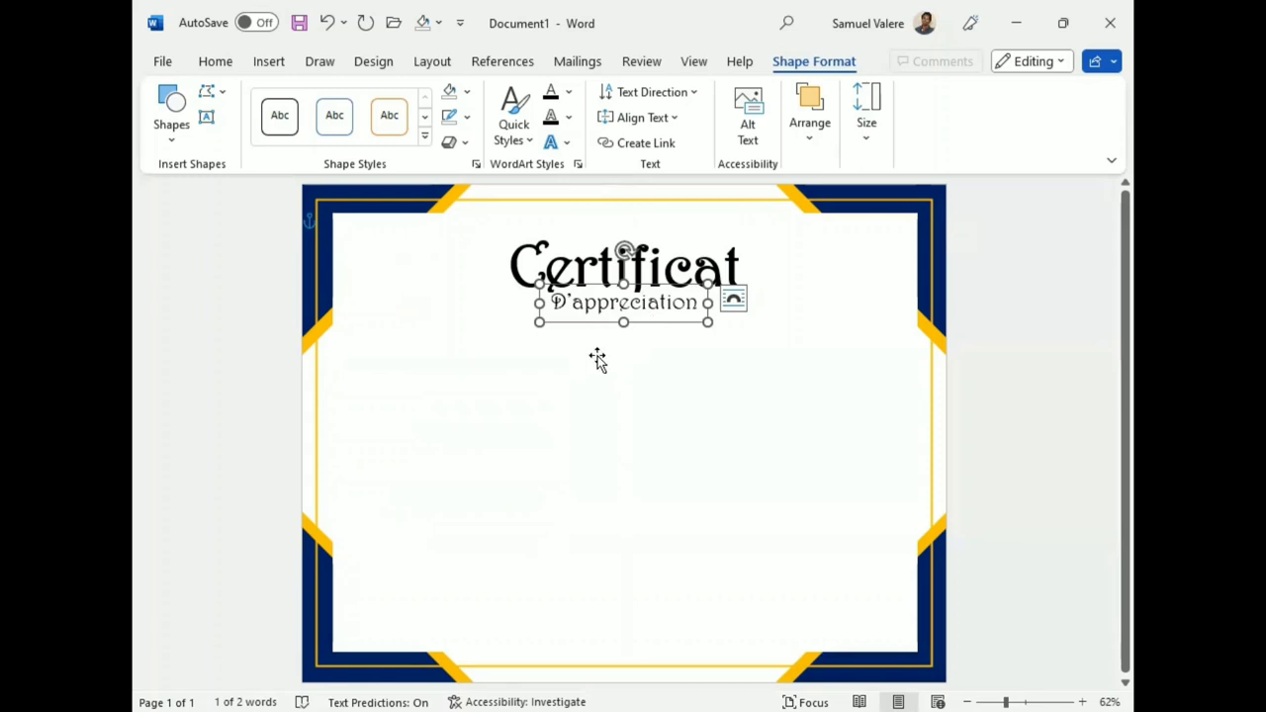
key("Down")
key("Down")
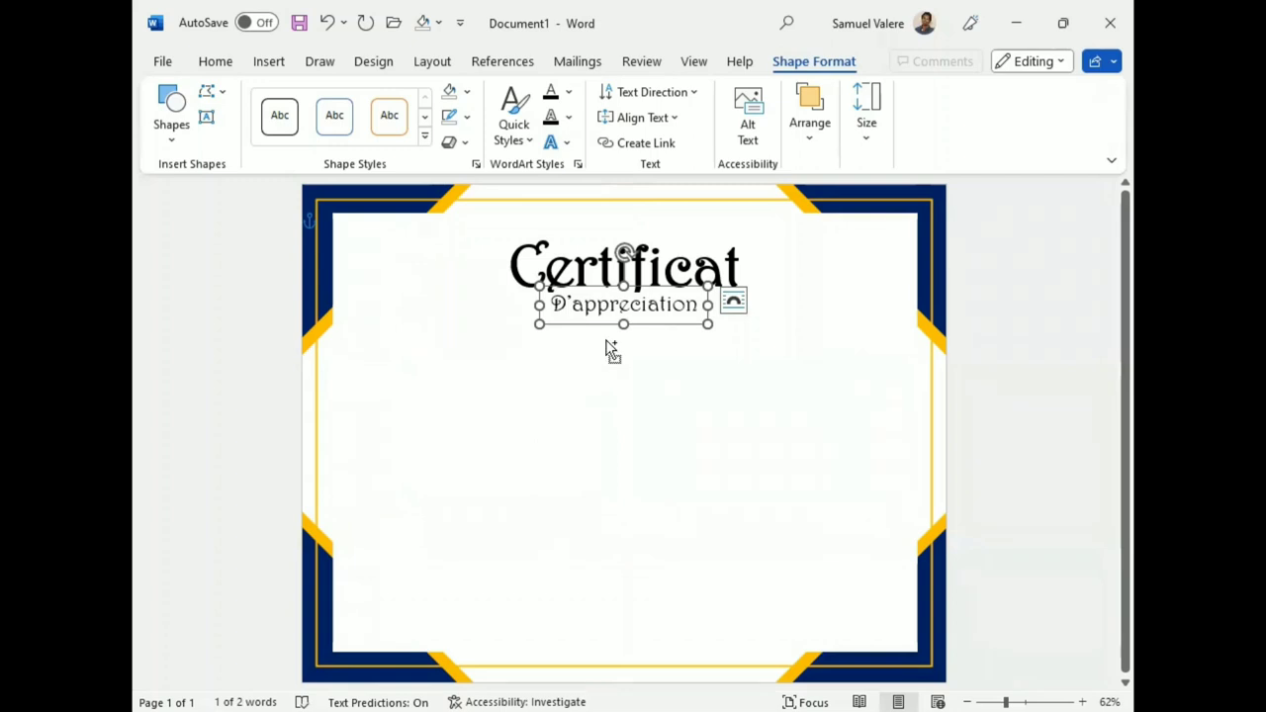
key("ctrl+f")
left_click(450, 241)
- Copy the subtitle box below itself and replace its text with 'En Tout Honneur'
left_click(449, 201)
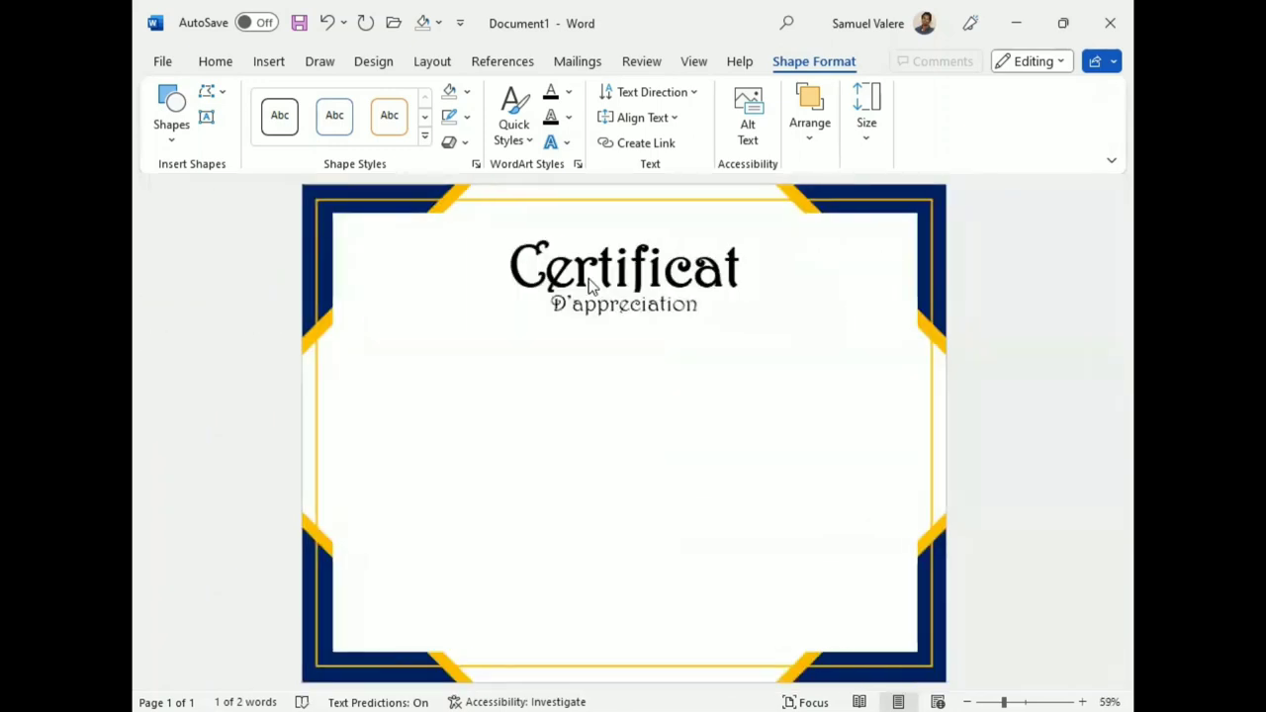
left_click(624, 315)
left_click_drag(633, 334, 633, 368)
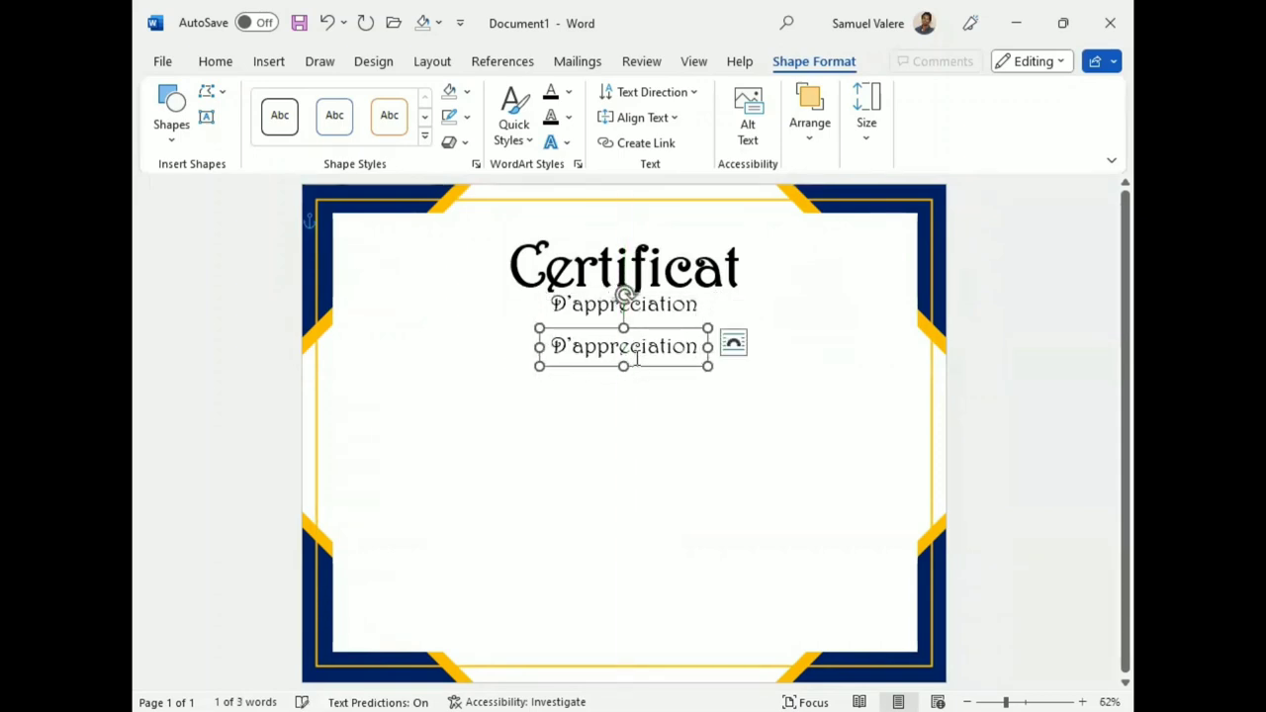
double_click(628, 349)
type("E")
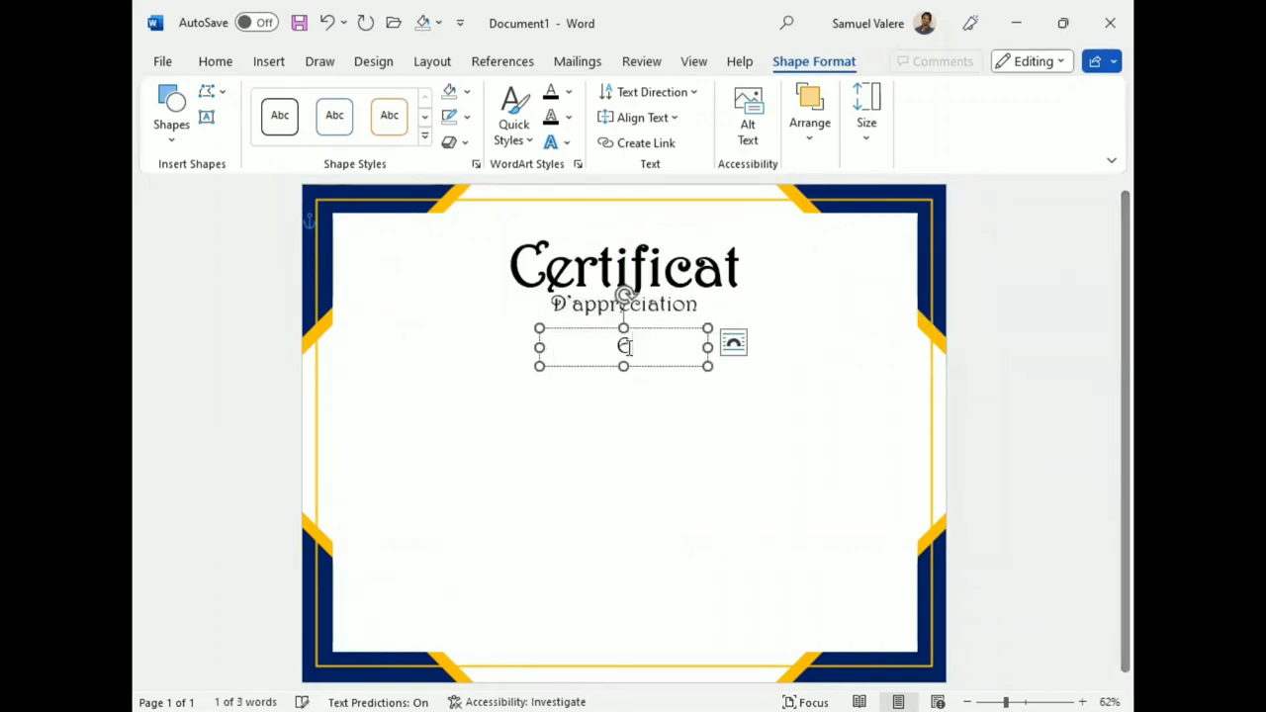
type("n tout")
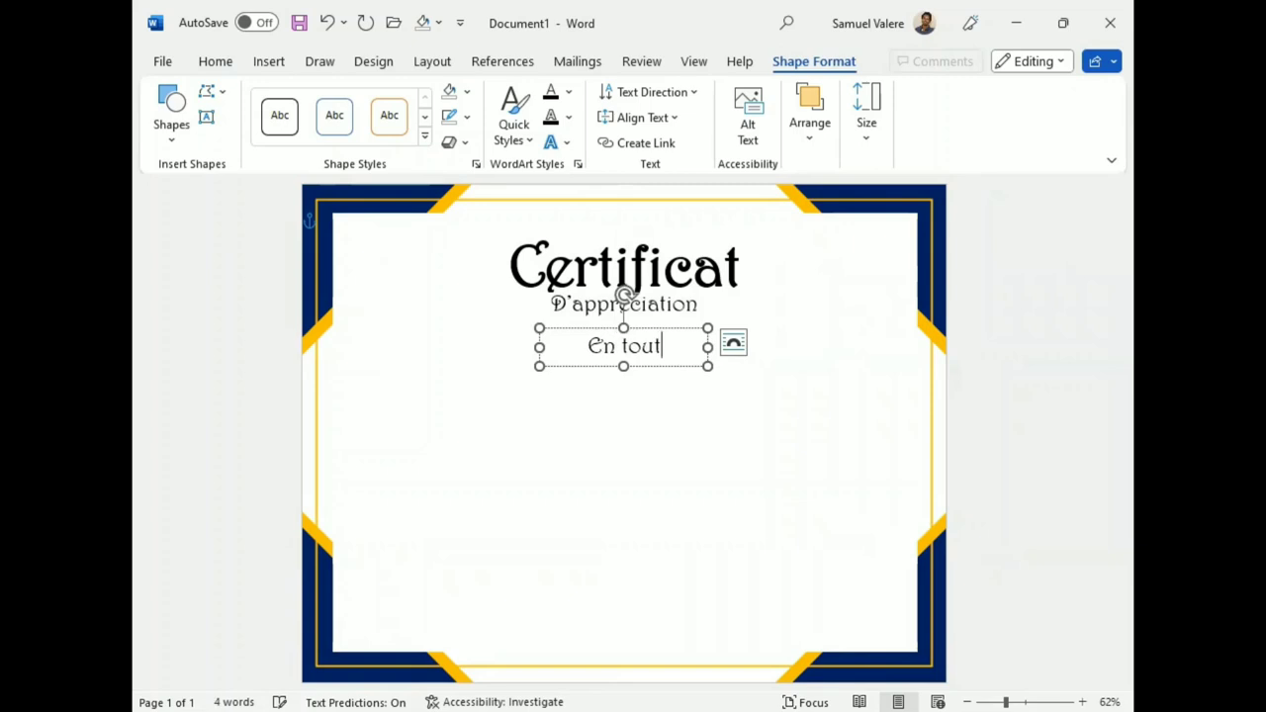
key("BackSpace")
key("BackSpace")
key("BackSpace")
key("BackSpace")
type("Tout")
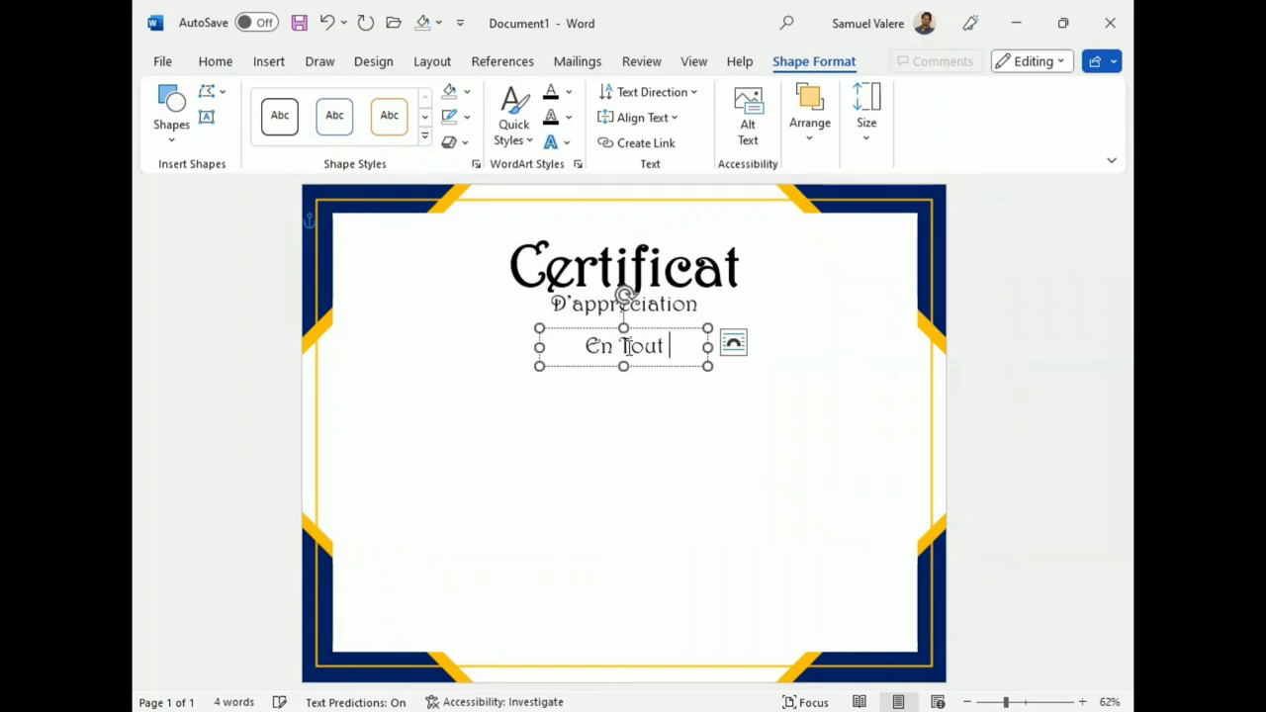
type("Honneur Nous")
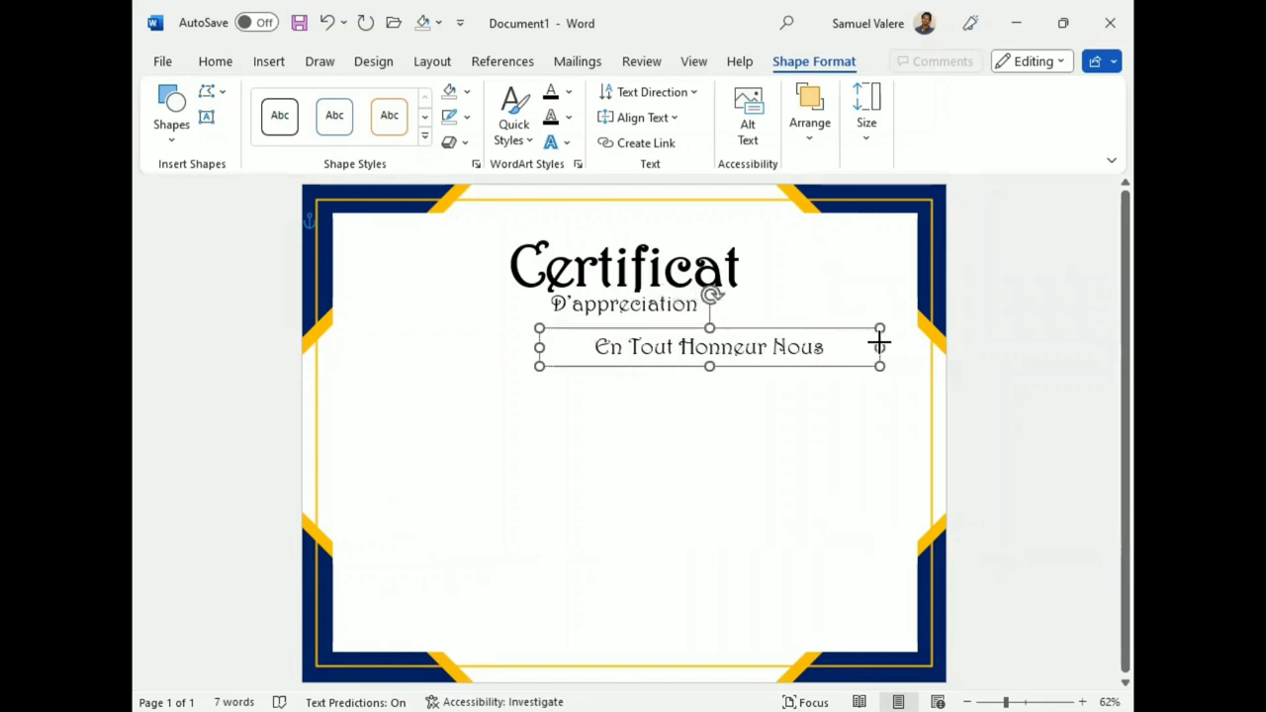
- Widen the message box across the page and finish the line with 'A Madame'
left_click_drag(706, 347, 881, 347)
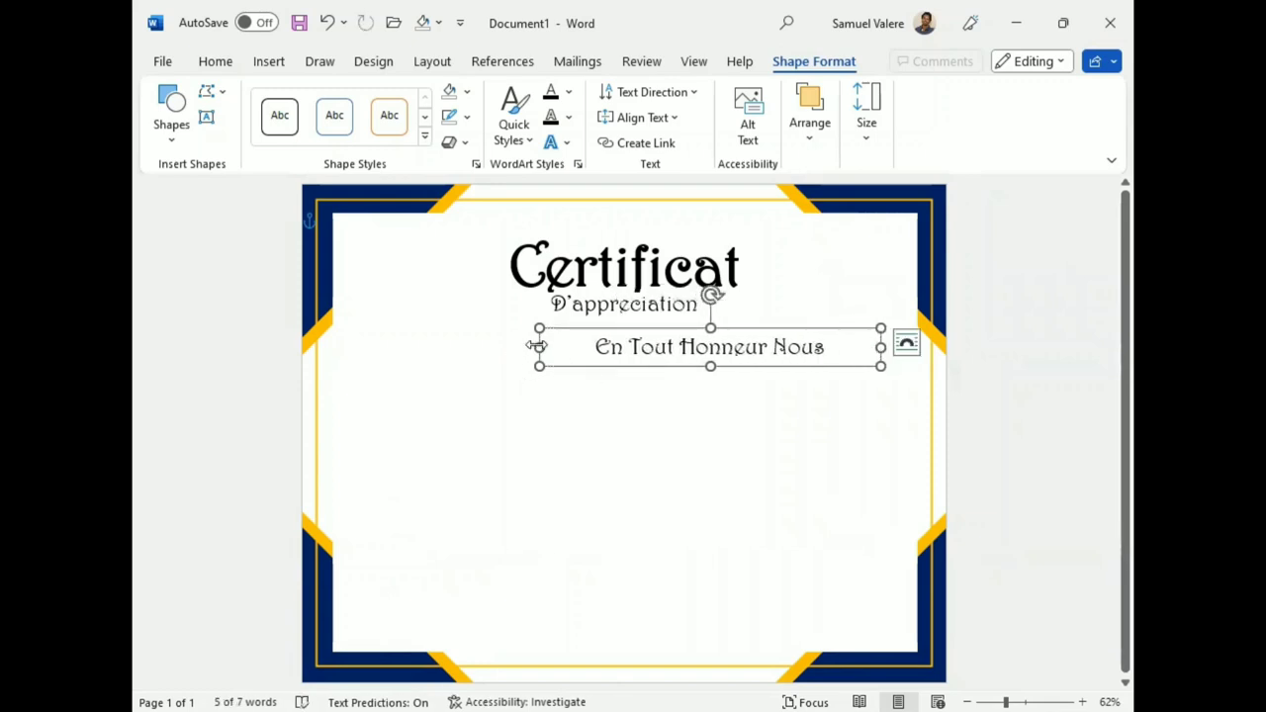
left_click_drag(538, 345, 329, 346)
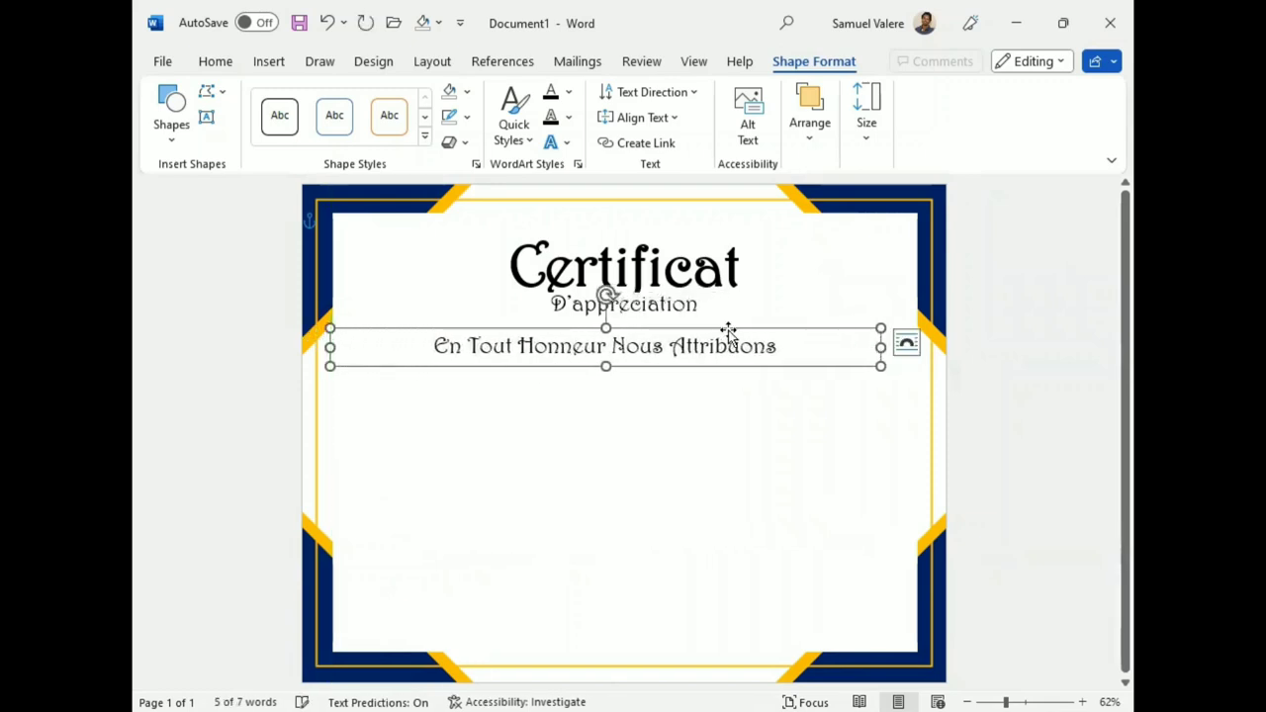
left_click(782, 346)
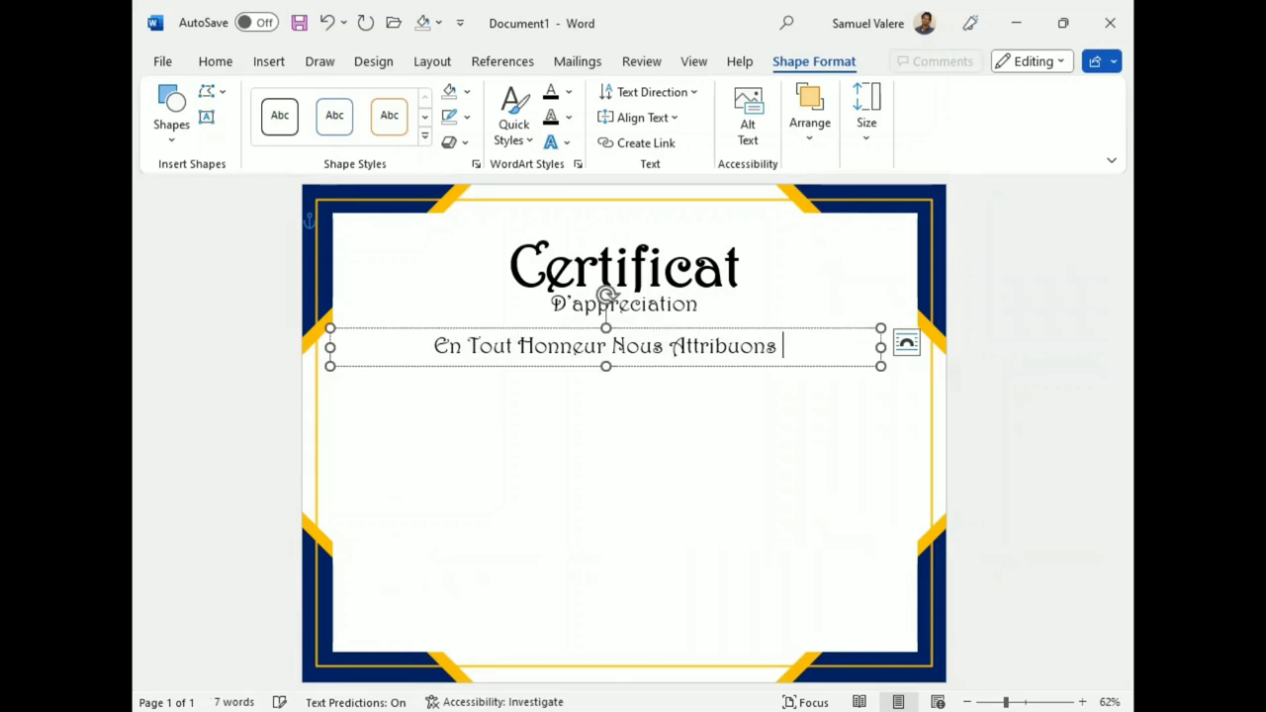
type("A ")
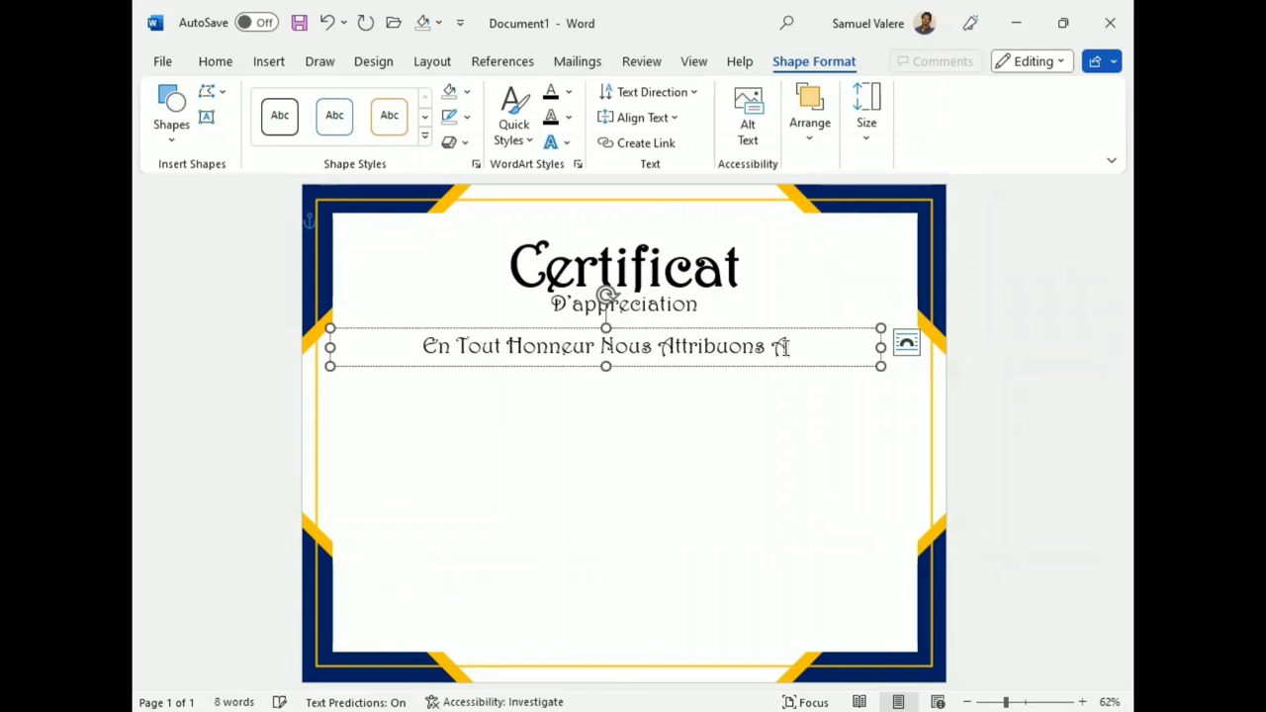
type("Mad")
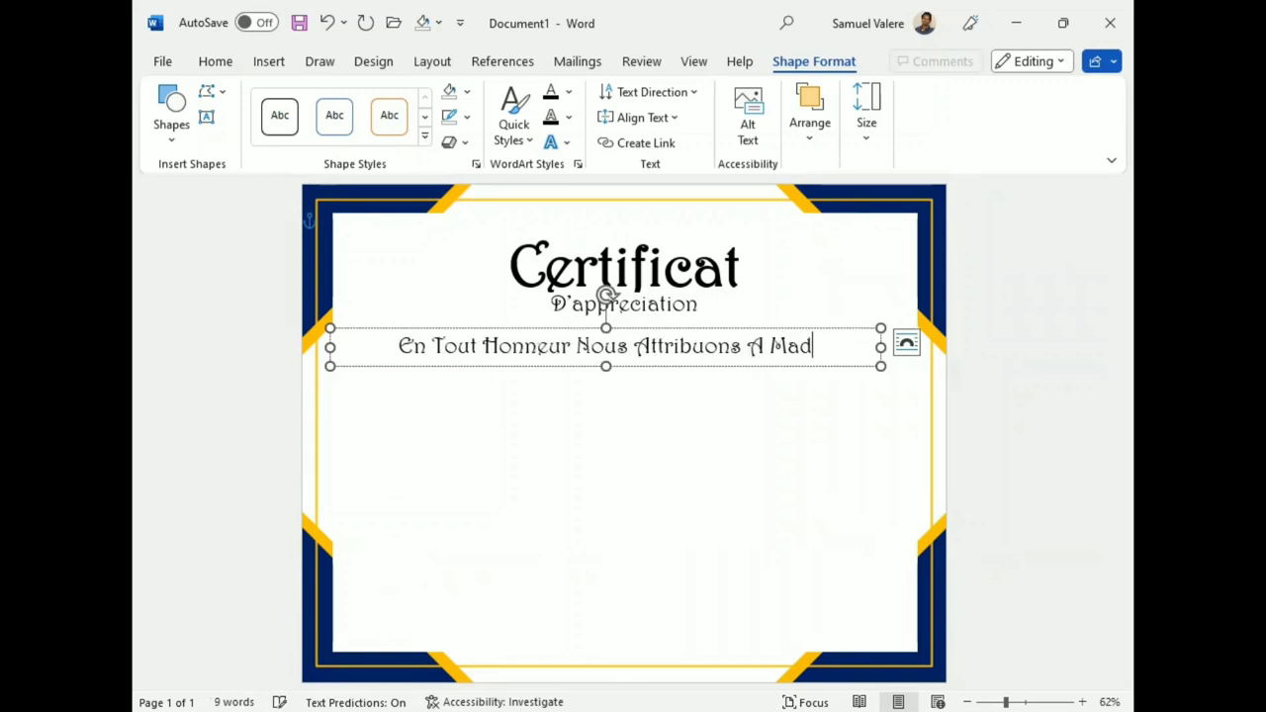
type("ame")
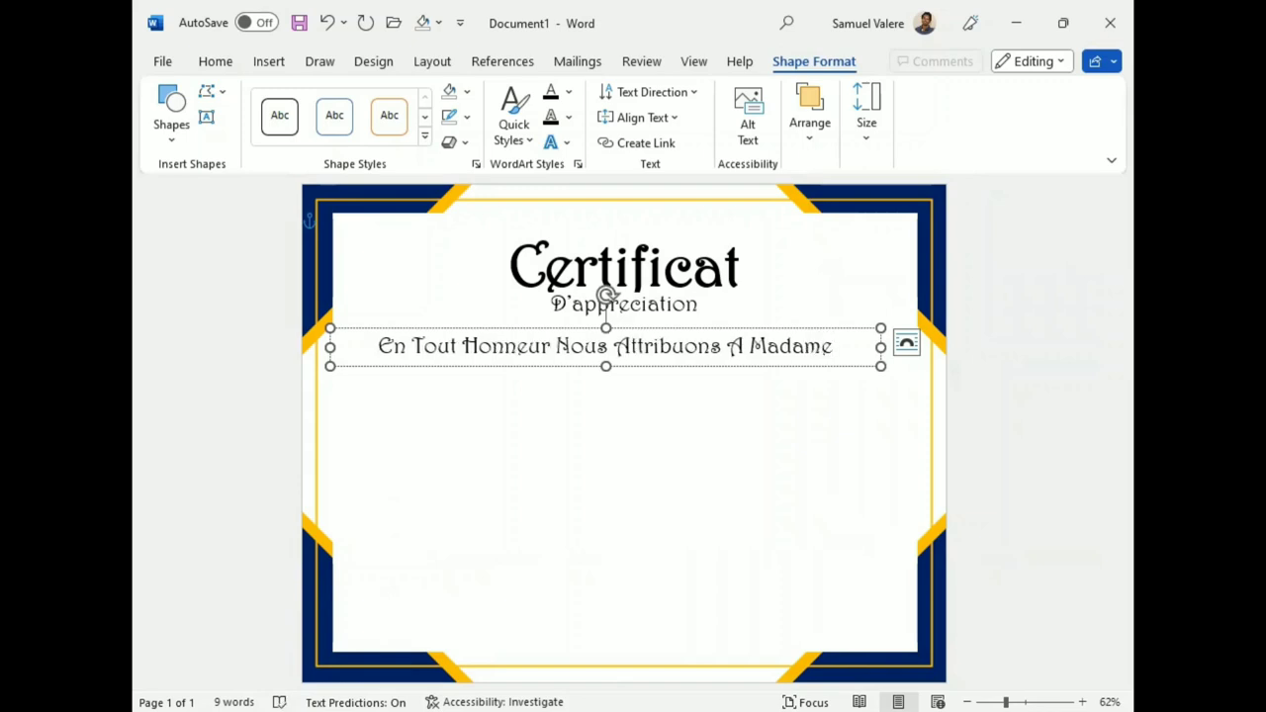
left_click(743, 366)
- Replace the A before Madame with the À symbol
double_click(736, 347)
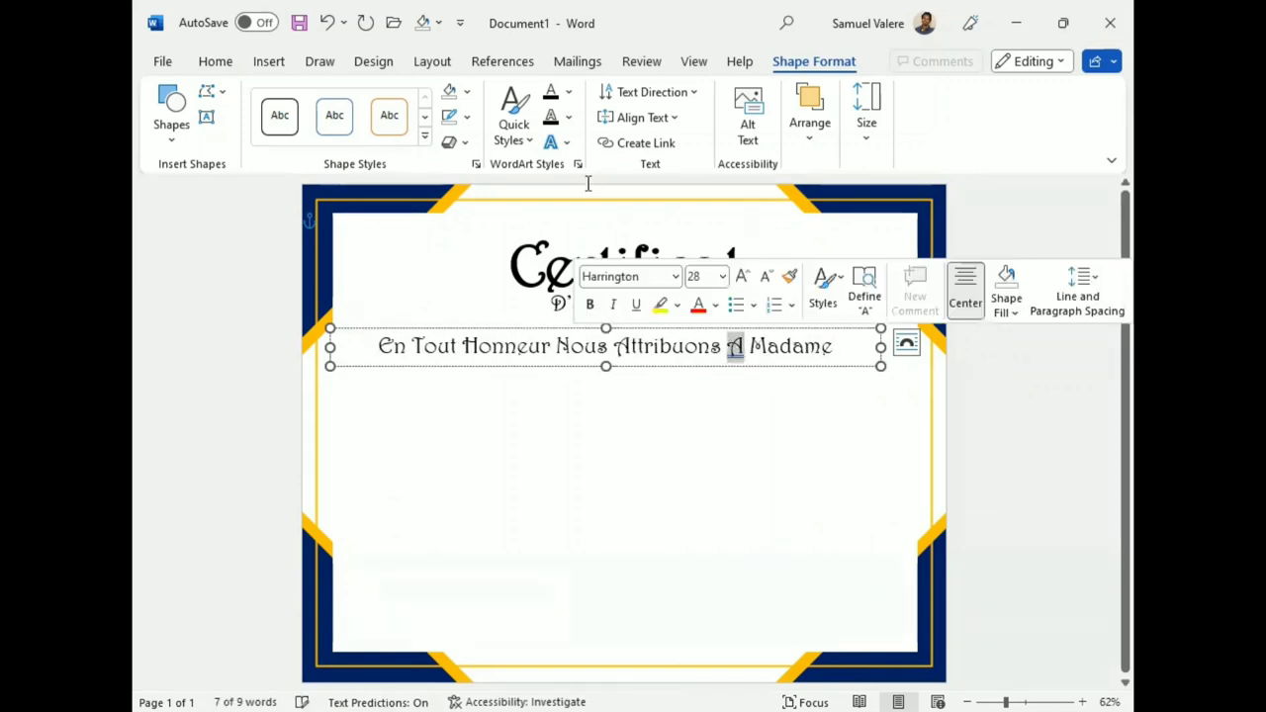
left_click(269, 62)
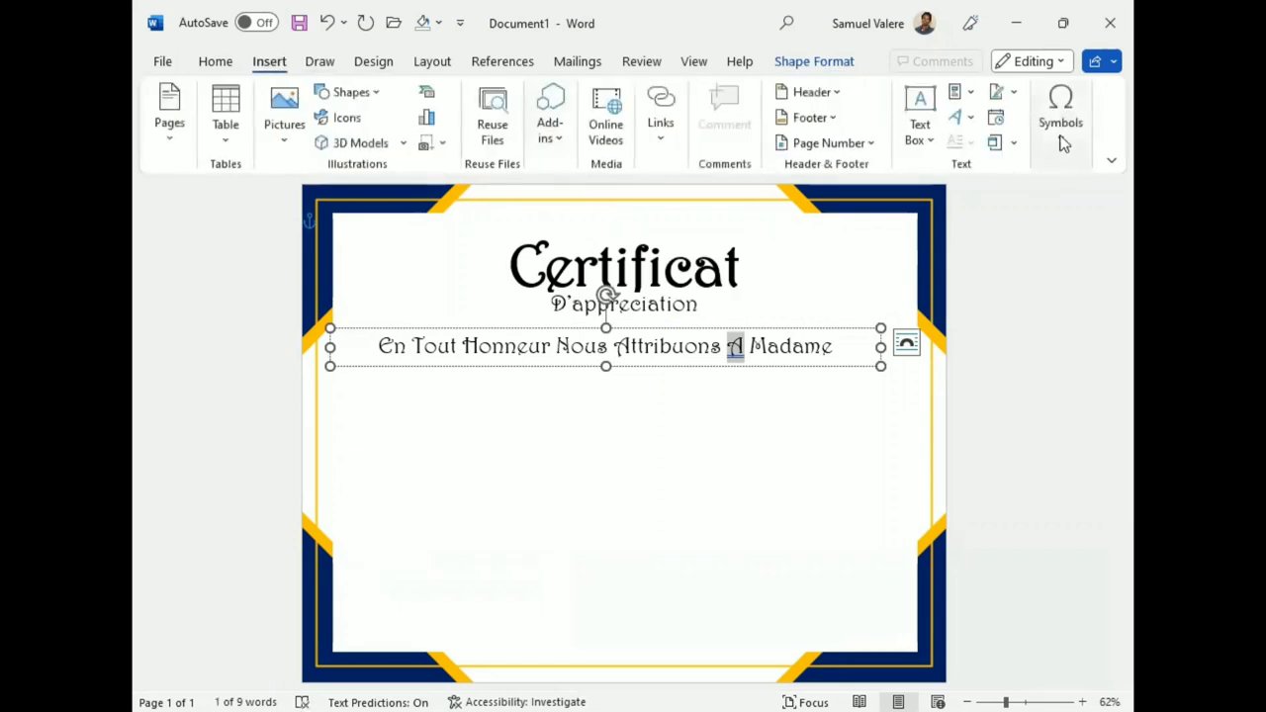
left_click(1060, 139)
left_click(1101, 230)
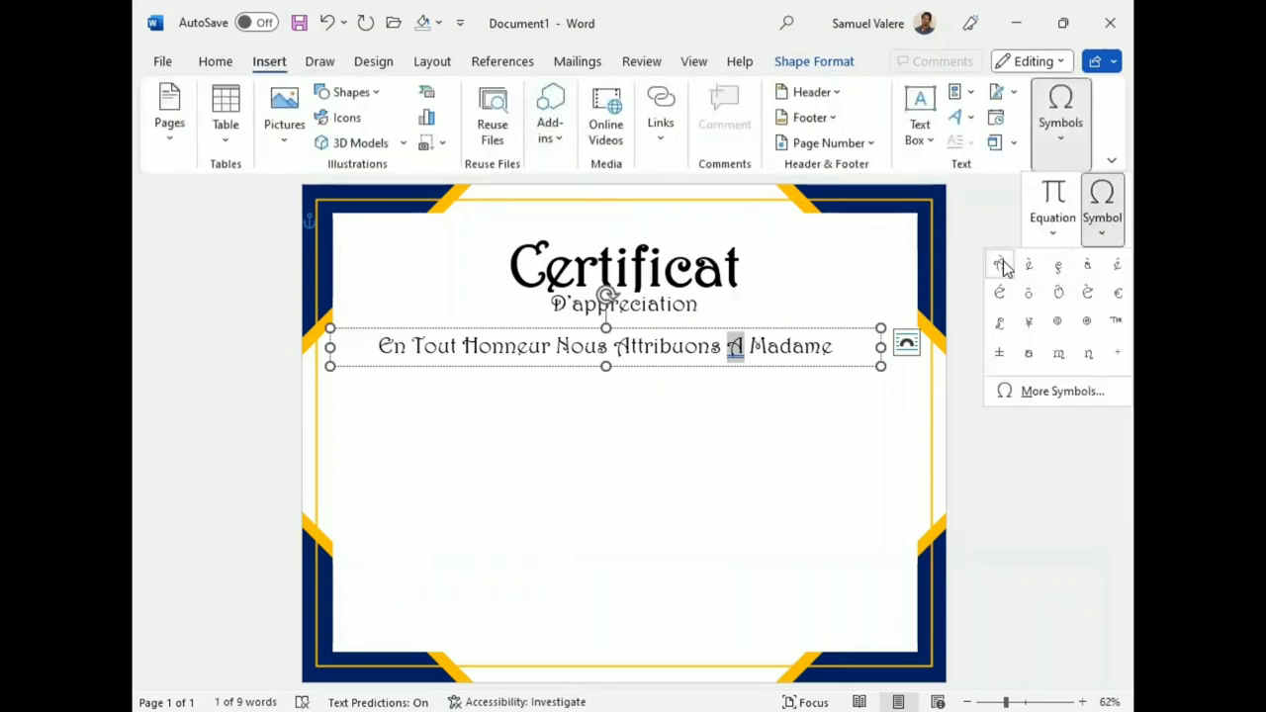
left_click(1002, 264)
- Shrink the whole greeting line from 28 pt down to 18 pt
double_click(698, 356)
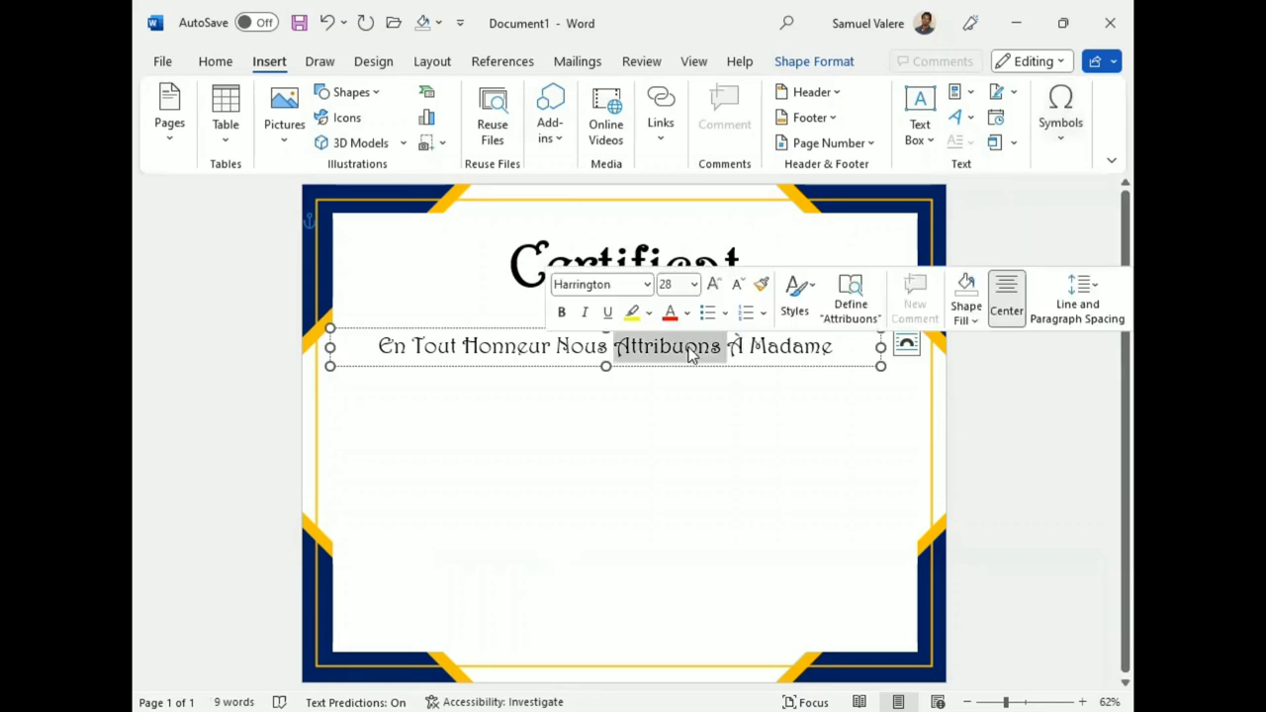
triple_click(690, 354)
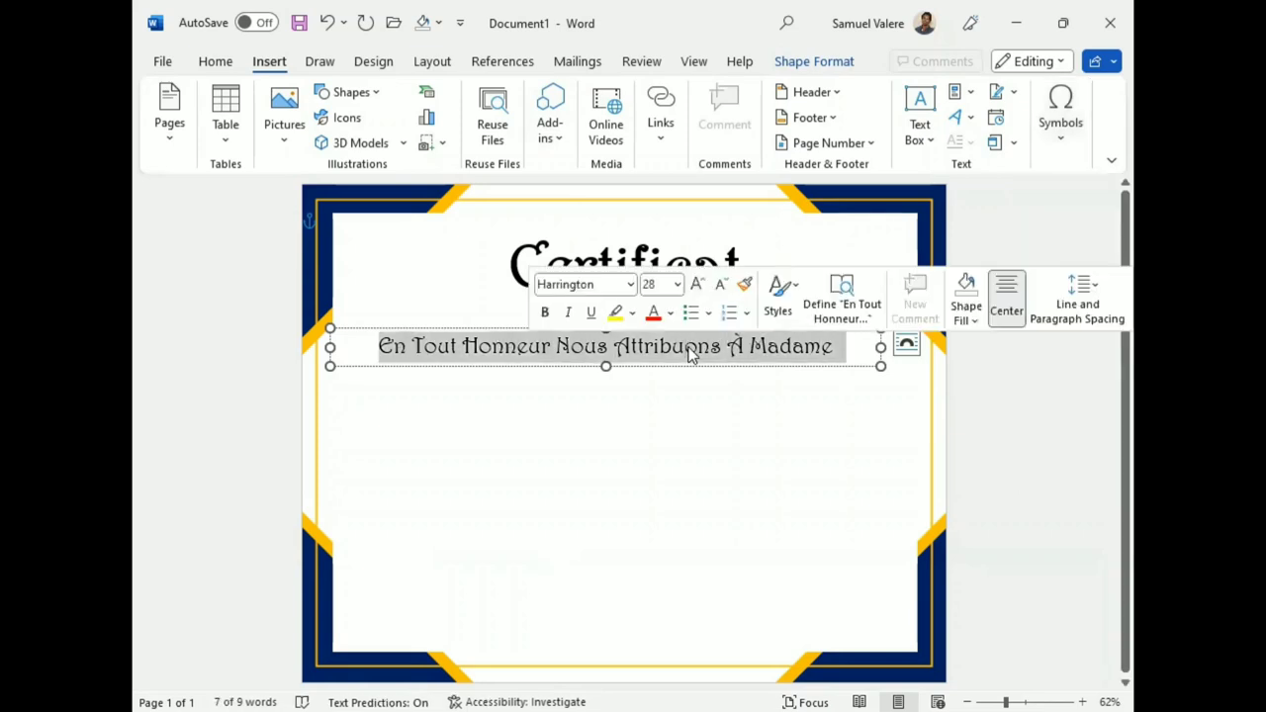
left_click(721, 285)
left_click(721, 285)
left_click(721, 285)
left_click(721, 285)
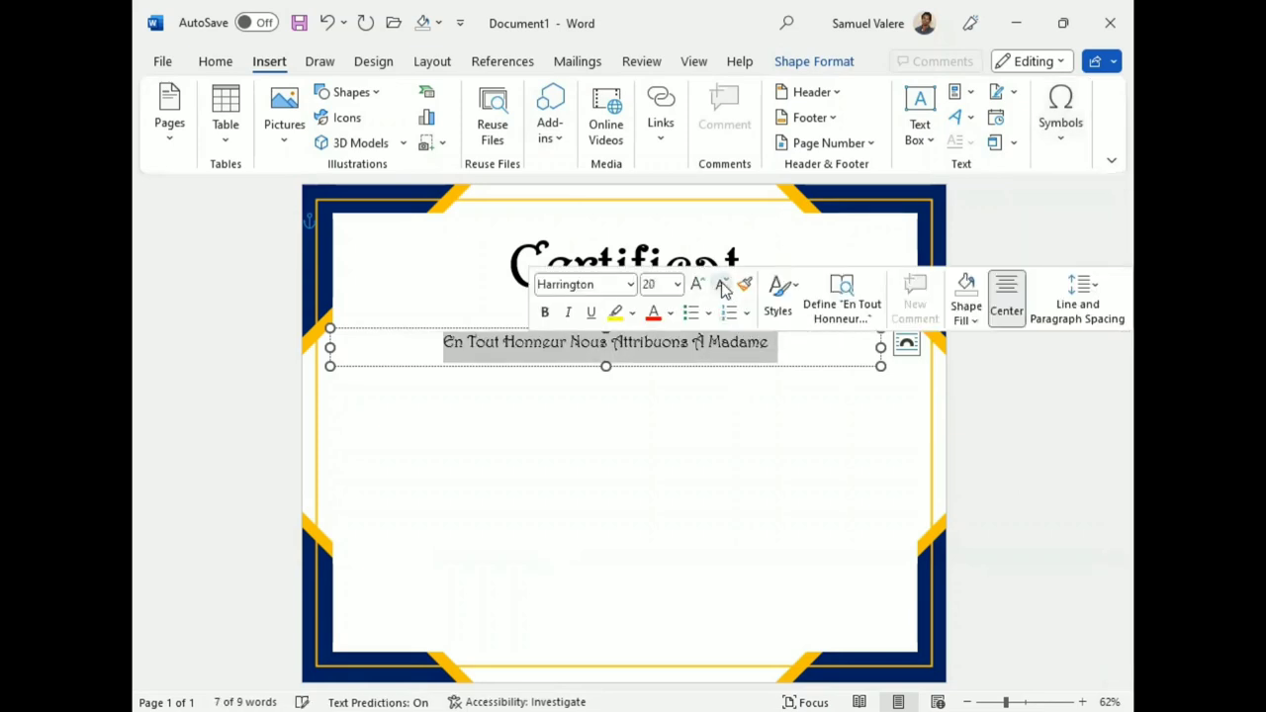
left_click(725, 289)
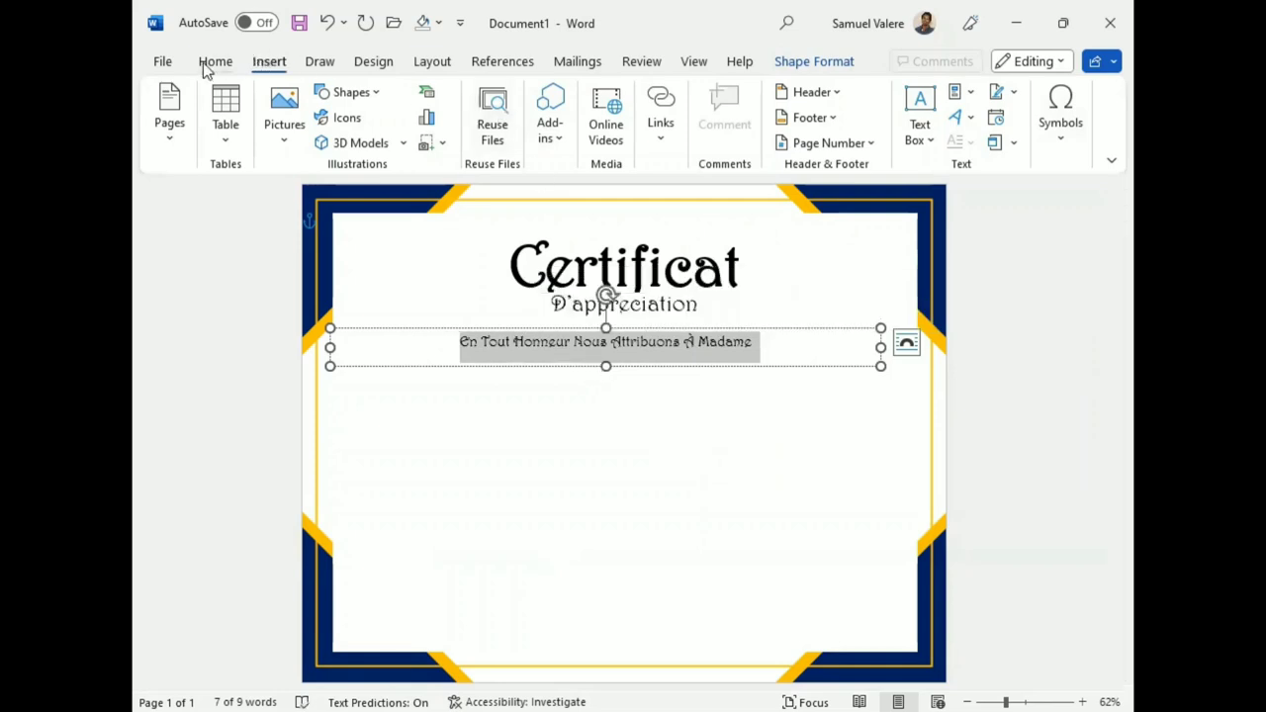
left_click(210, 63)
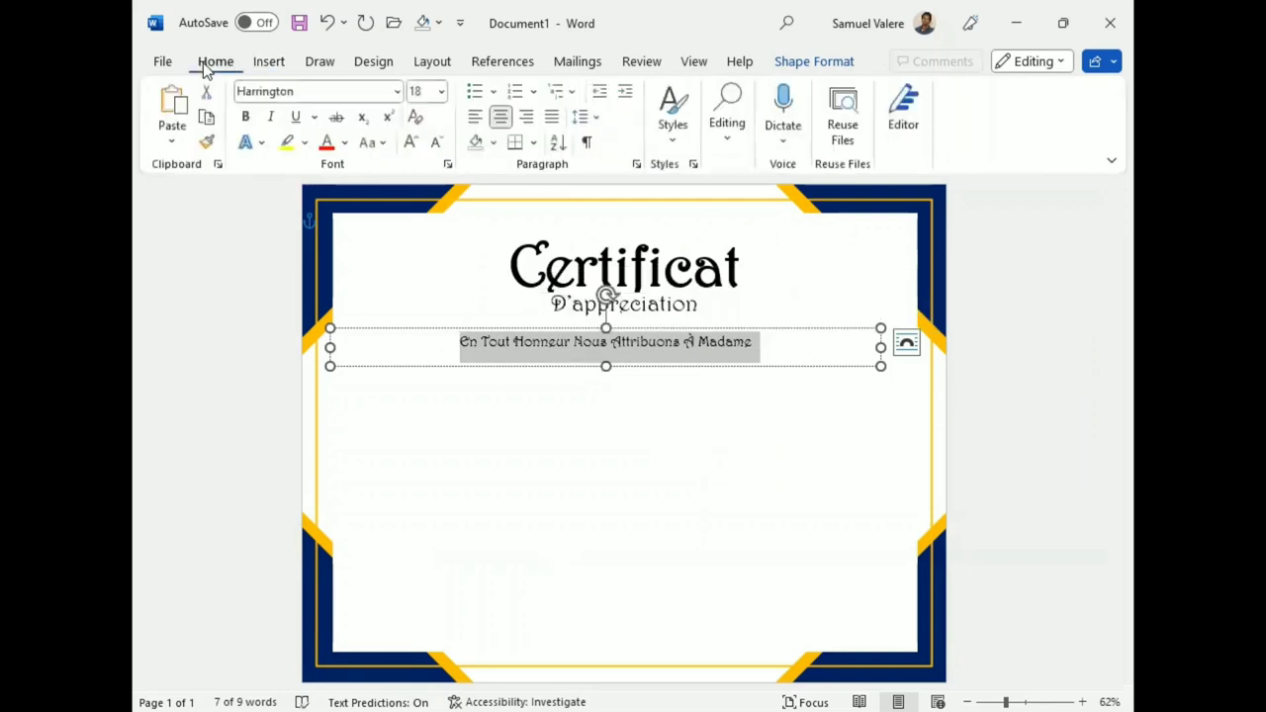
- Set the greeting line's character spacing to Expanded by 1 pt
left_click(449, 165)
left_click(516, 141)
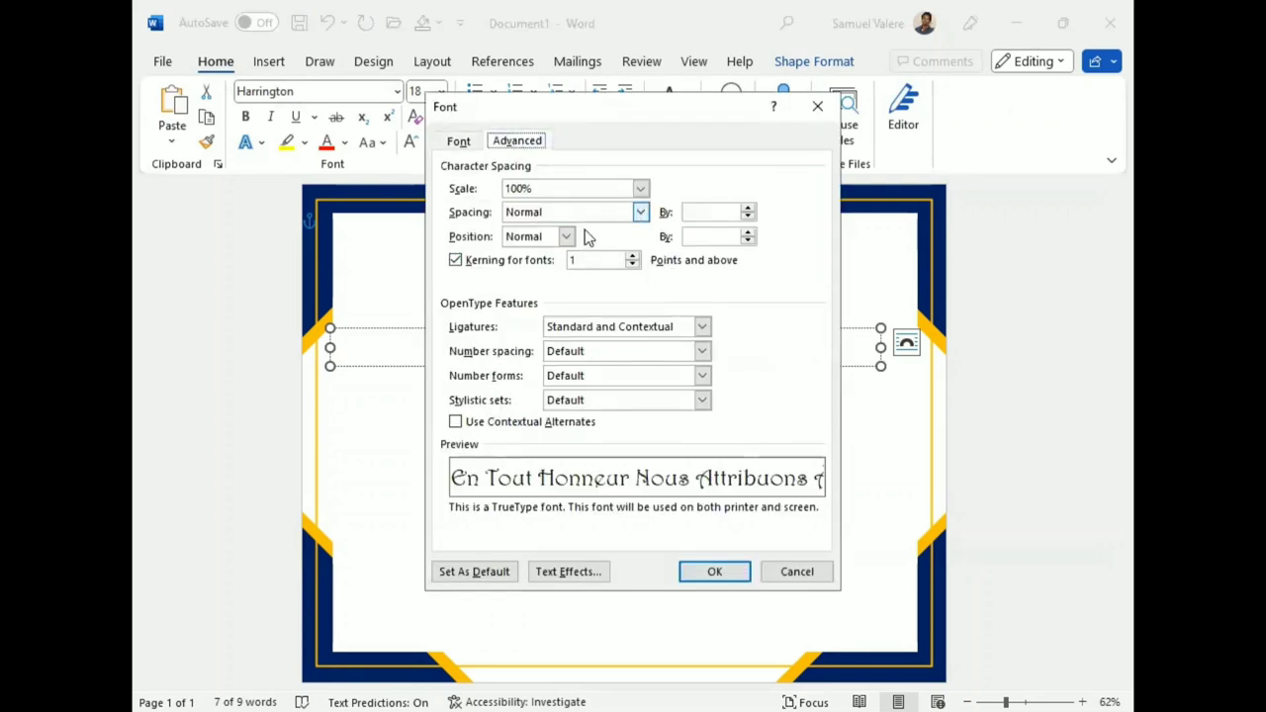
left_click(640, 211)
left_click(556, 243)
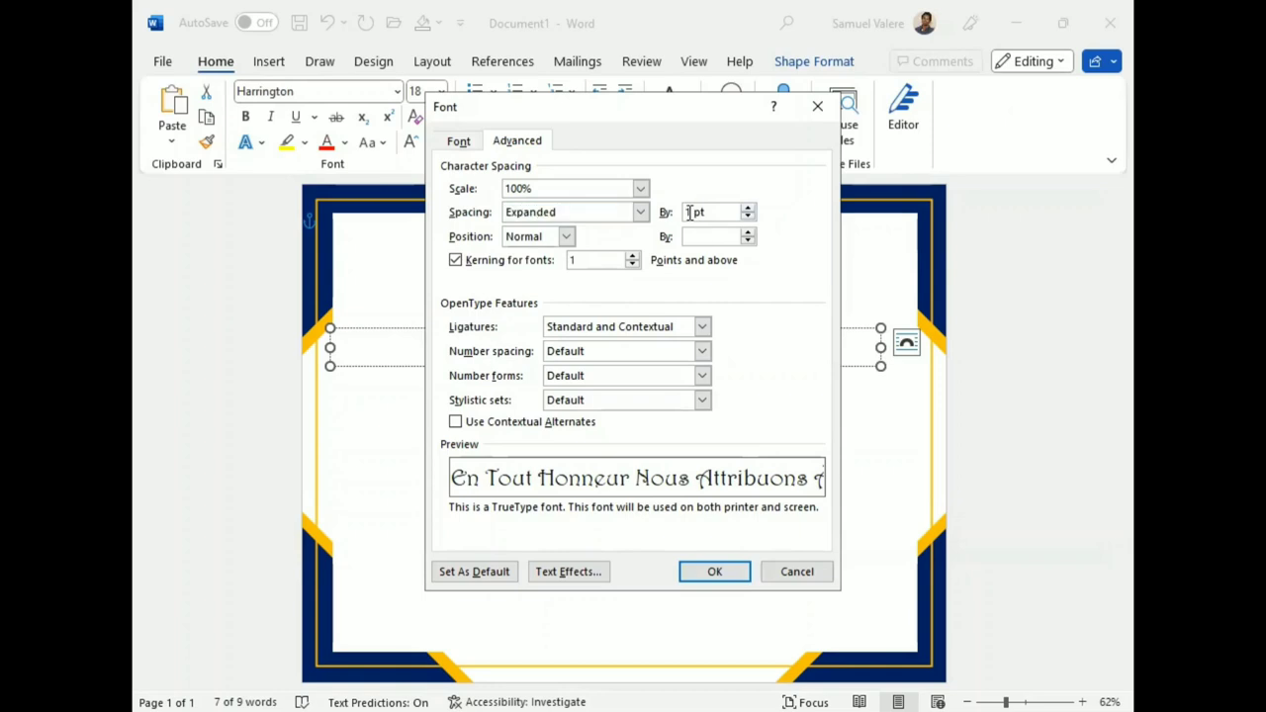
key("Return")
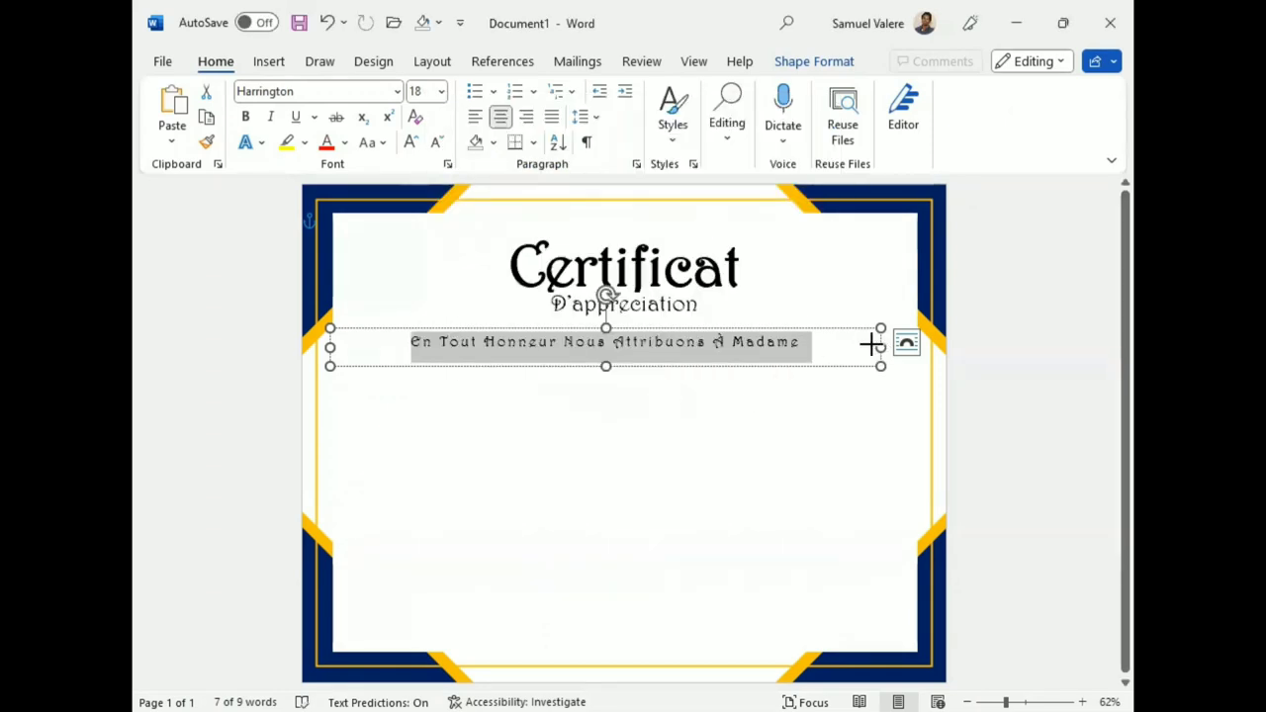
- Narrow the greeting box, centre it under the title, and reduce the text to 16 pt
left_click_drag(879, 346, 740, 341)
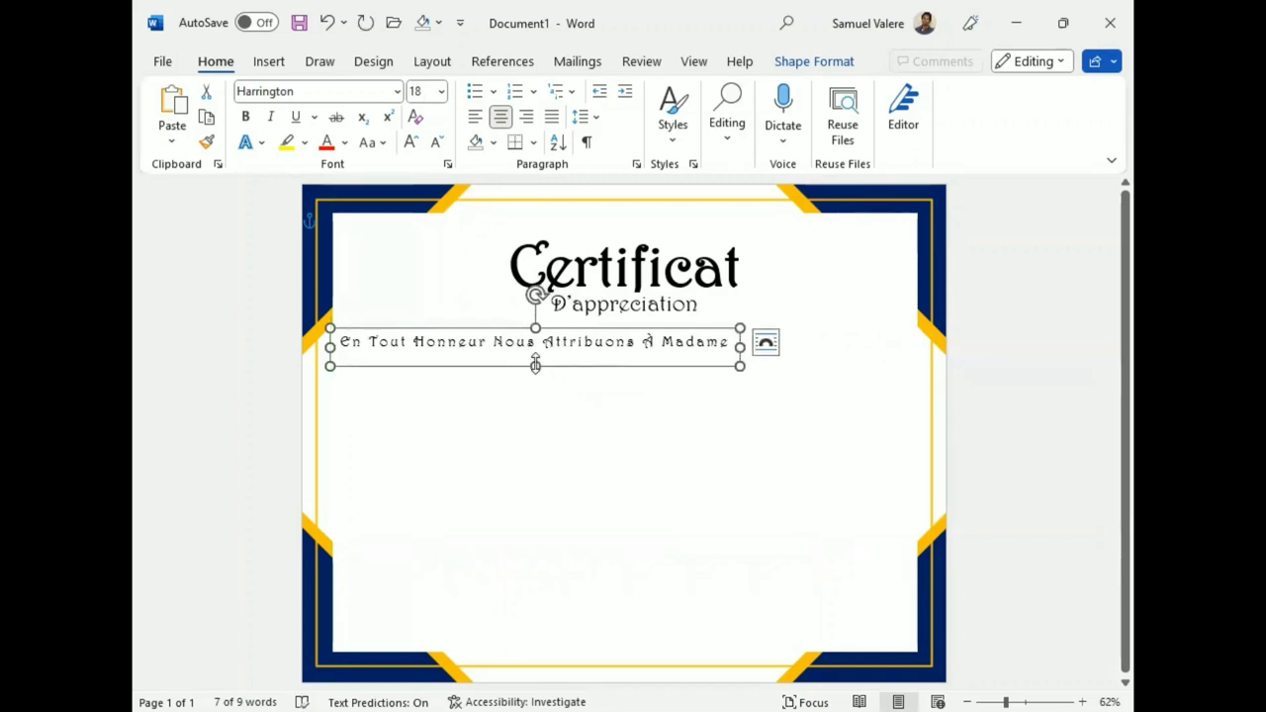
left_click_drag(557, 354, 643, 362)
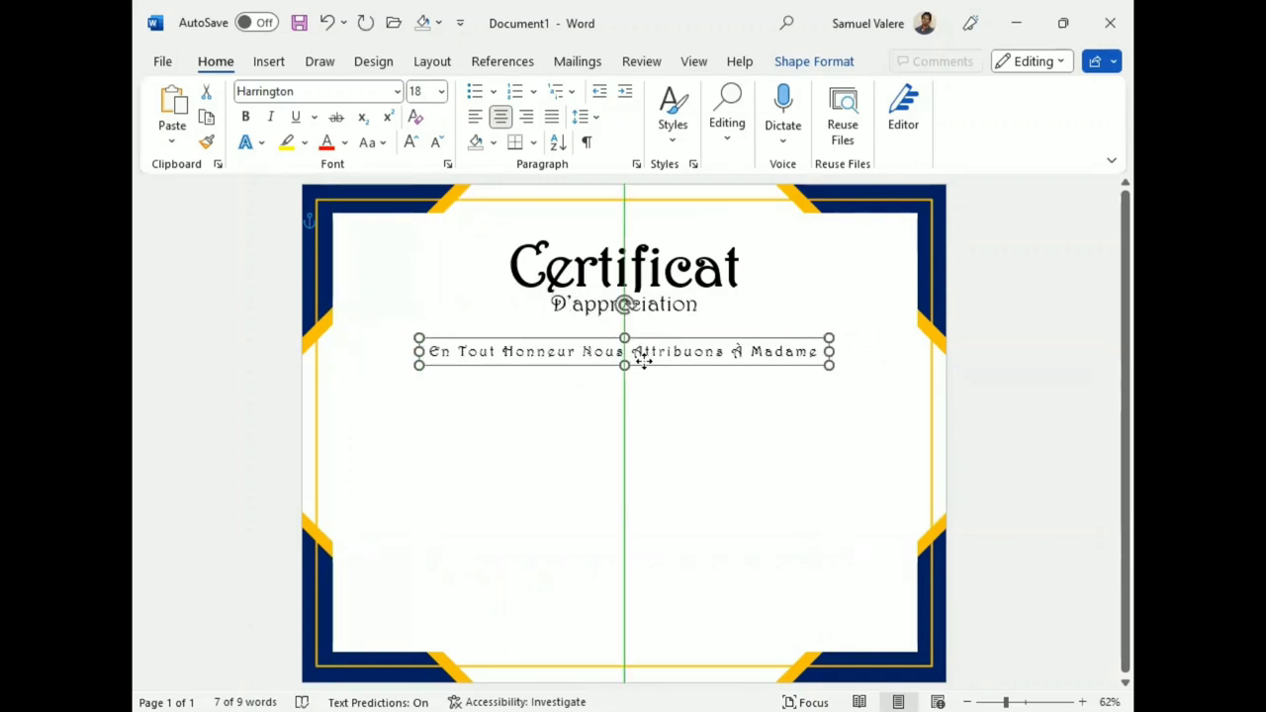
triple_click(649, 348)
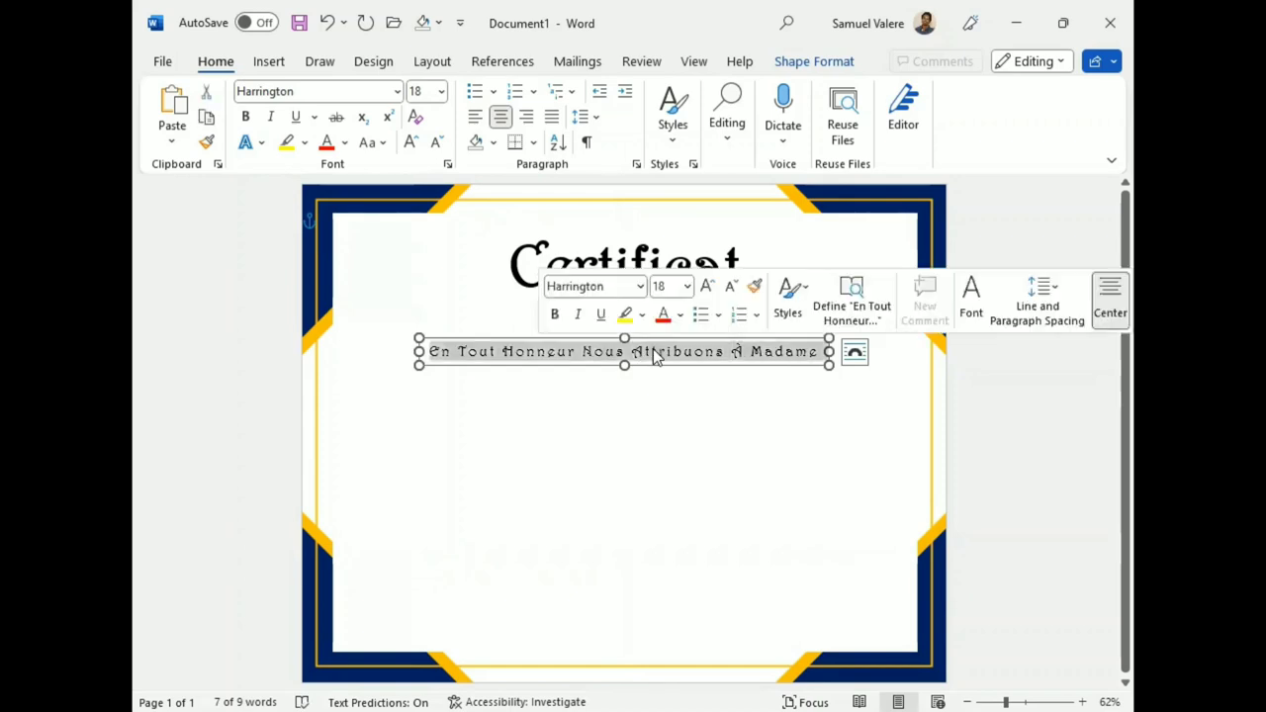
left_click(729, 287)
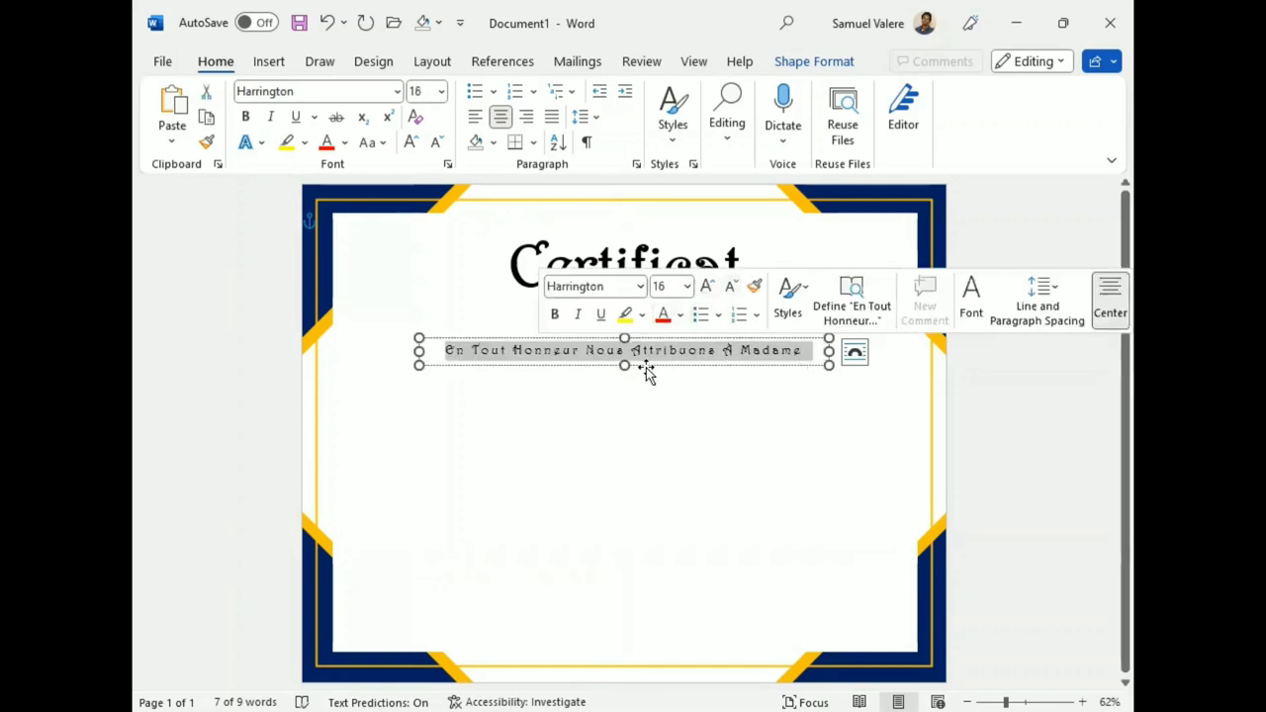
left_click(623, 364)
left_click_drag(624, 364, 623, 360)
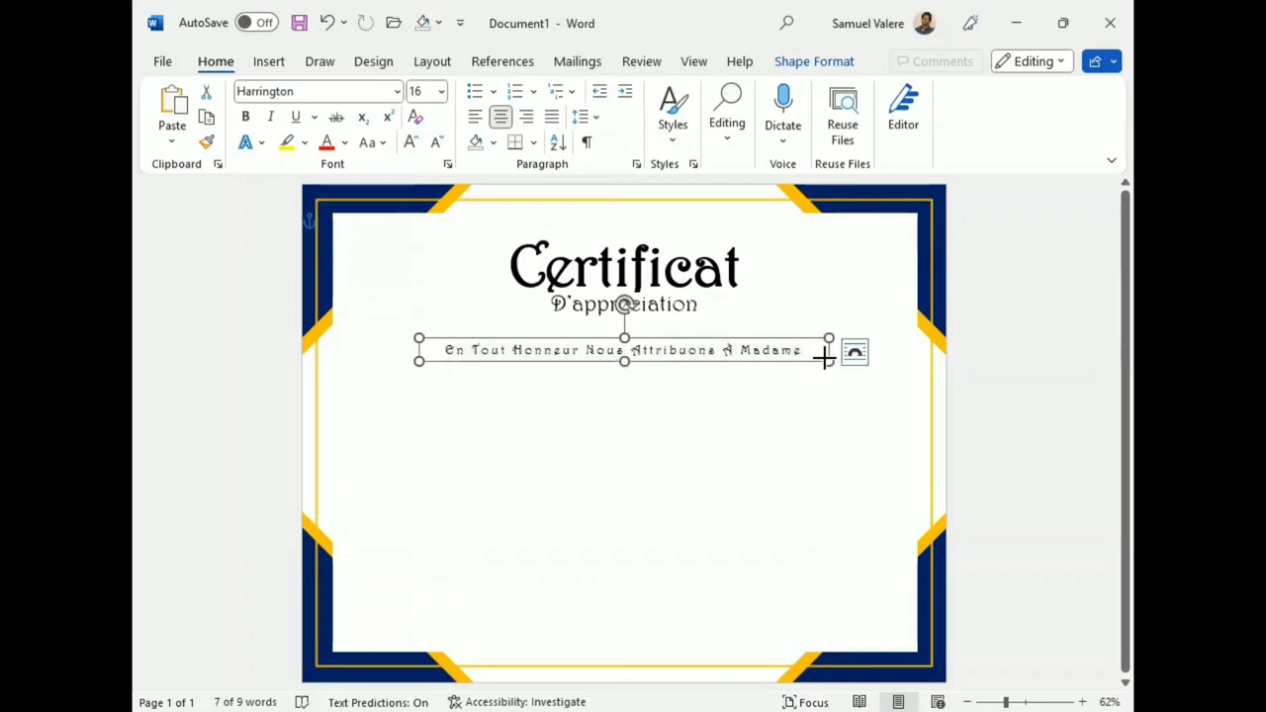
left_click_drag(827, 360, 810, 360)
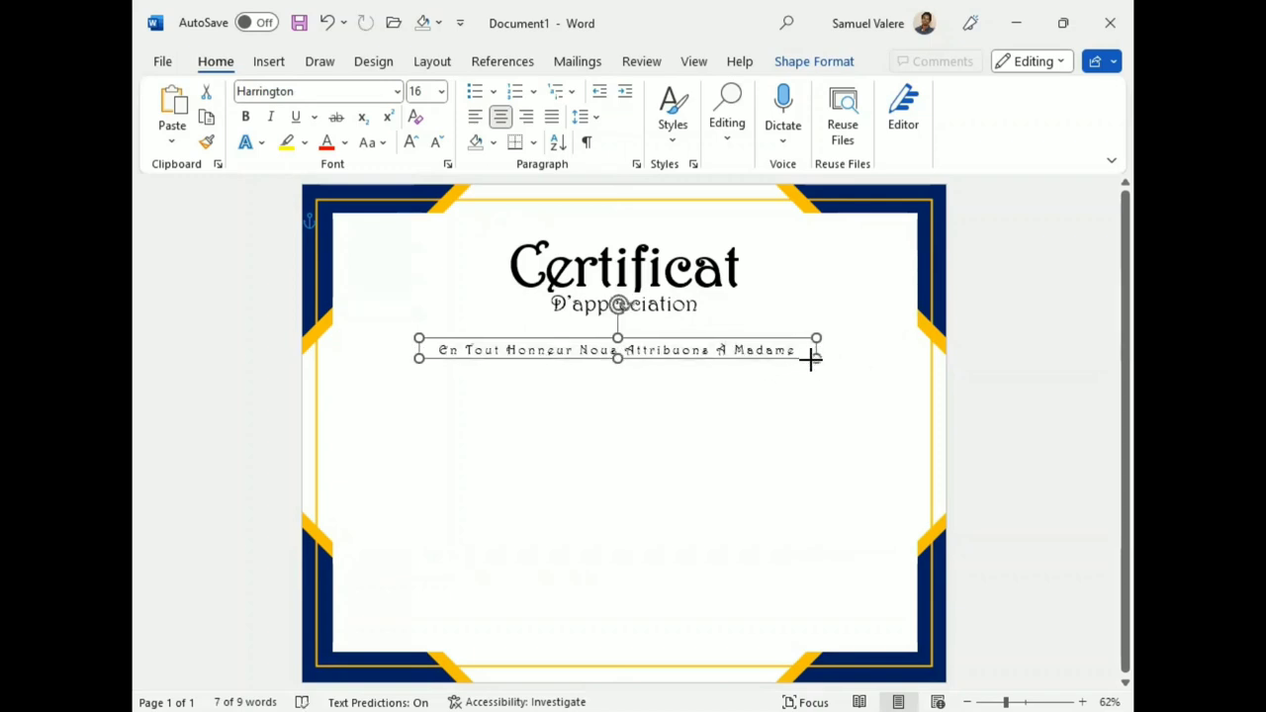
triple_click(675, 348)
- Return the greeting to 18 pt and widen its box so Madame fits, re-centred
left_click(679, 285)
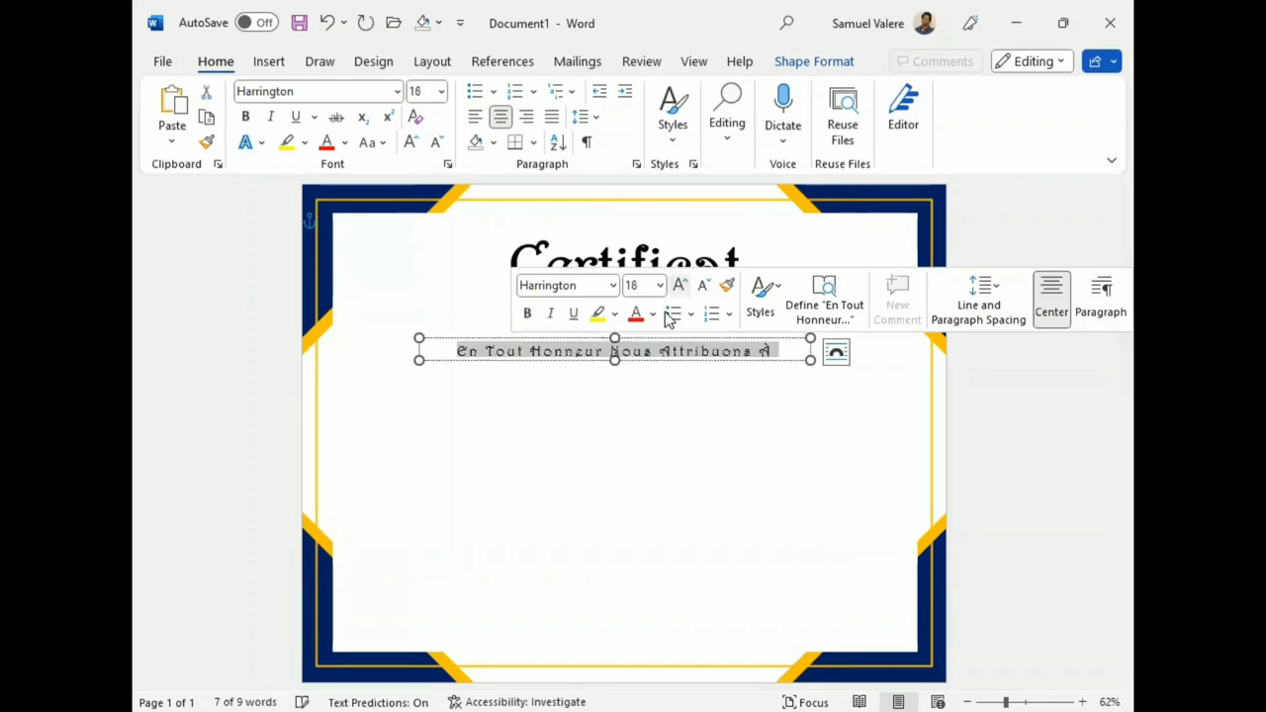
left_click_drag(810, 360, 827, 361)
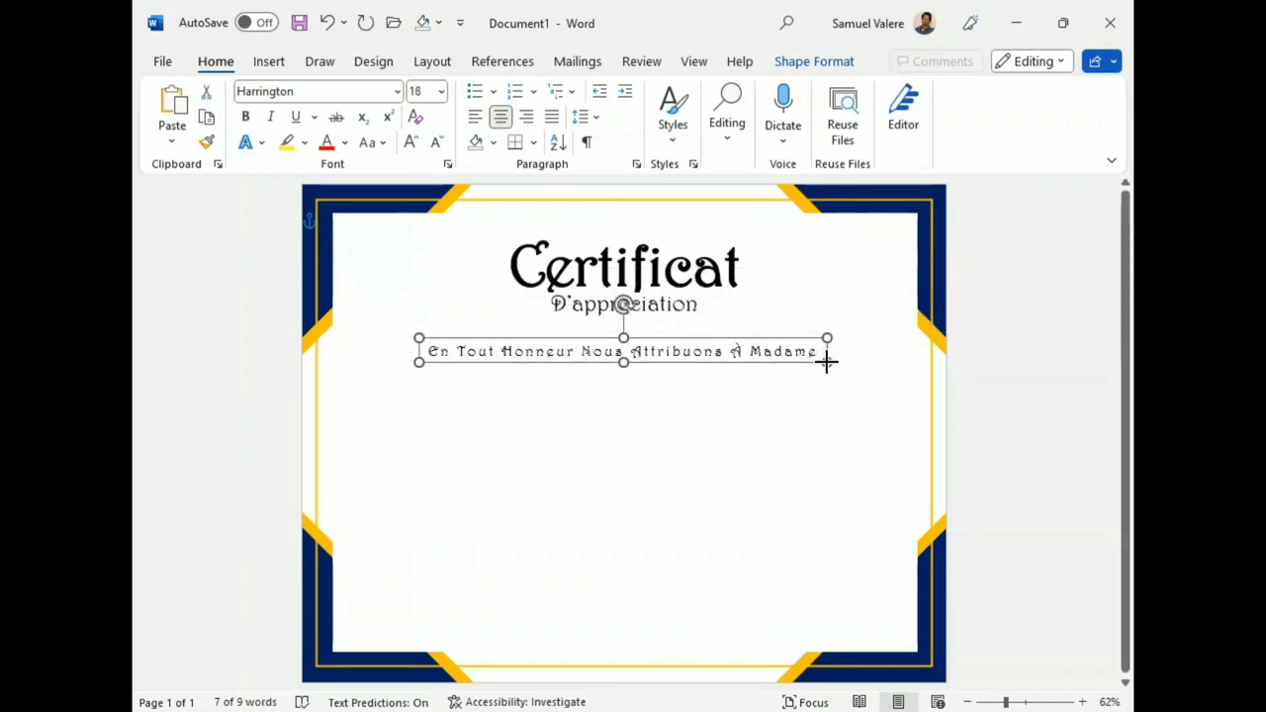
mouse_move(660, 362)
left_mouse_down()
mouse_move(636, 357)
mouse_move(684, 361)
left_mouse_up()
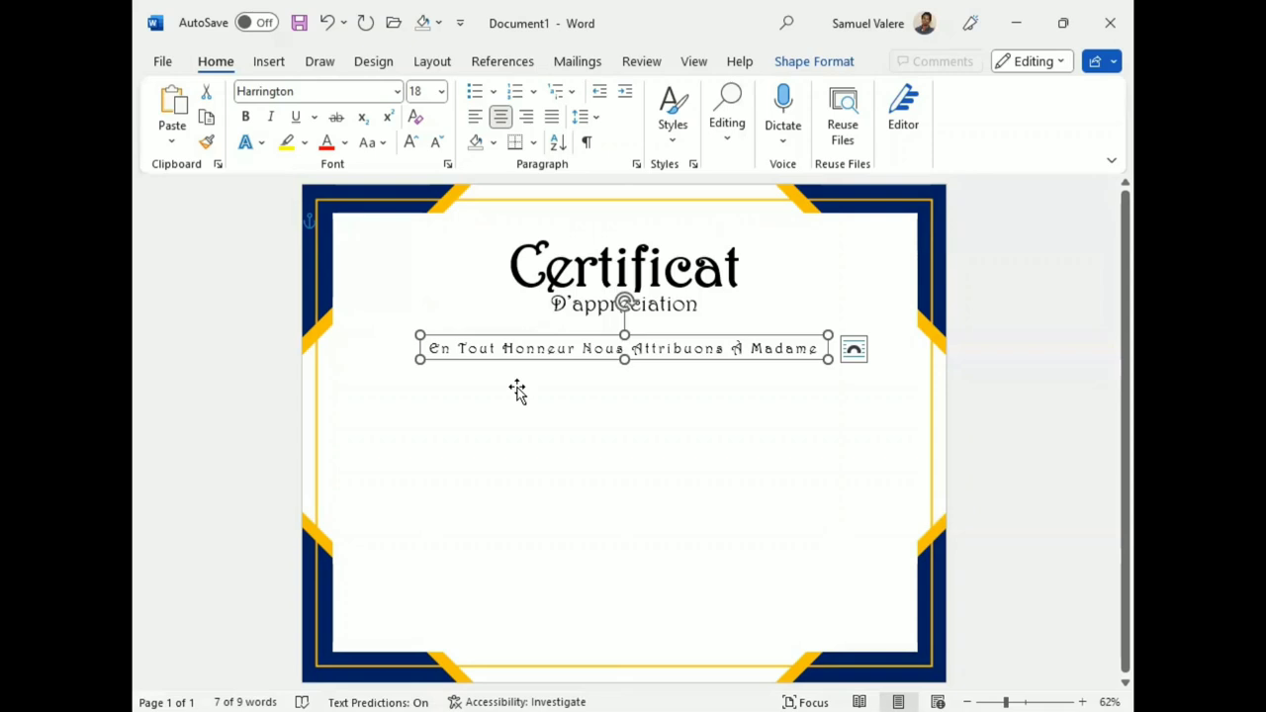
- Duplicate the Certificat title box with Ctrl+D and place the copy below the greeting line
left_click(608, 259)
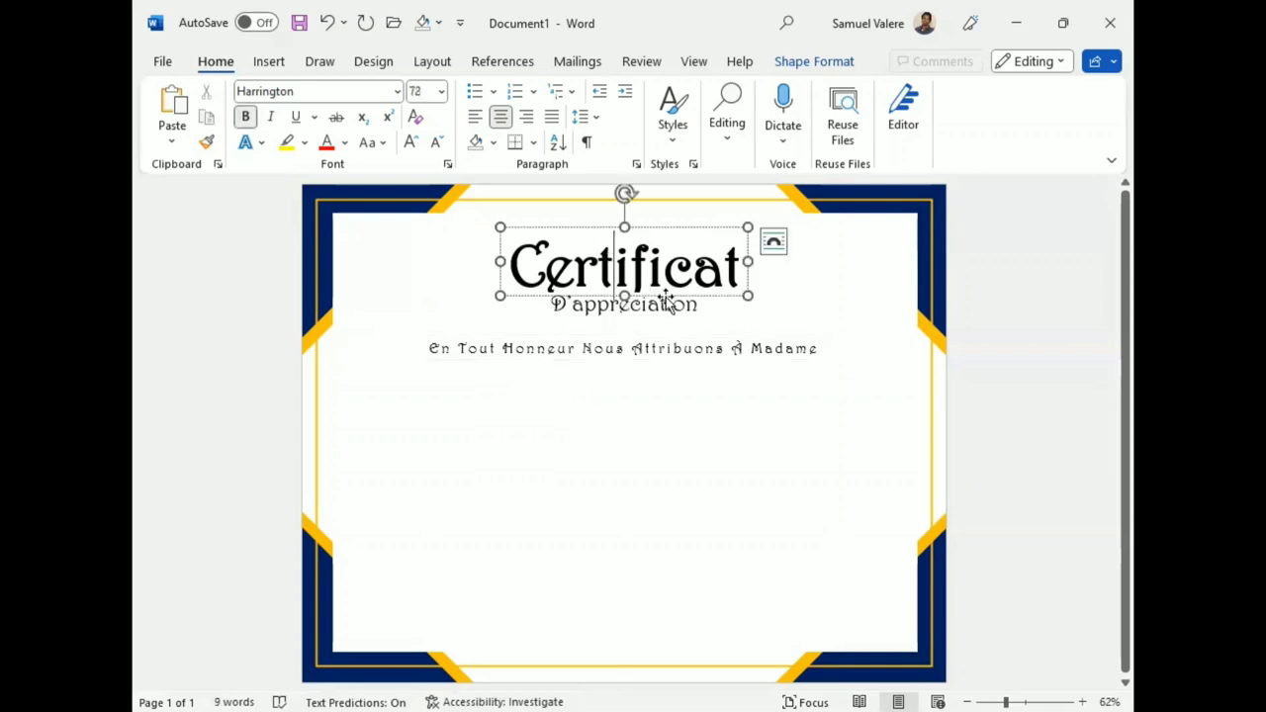
left_click(700, 297)
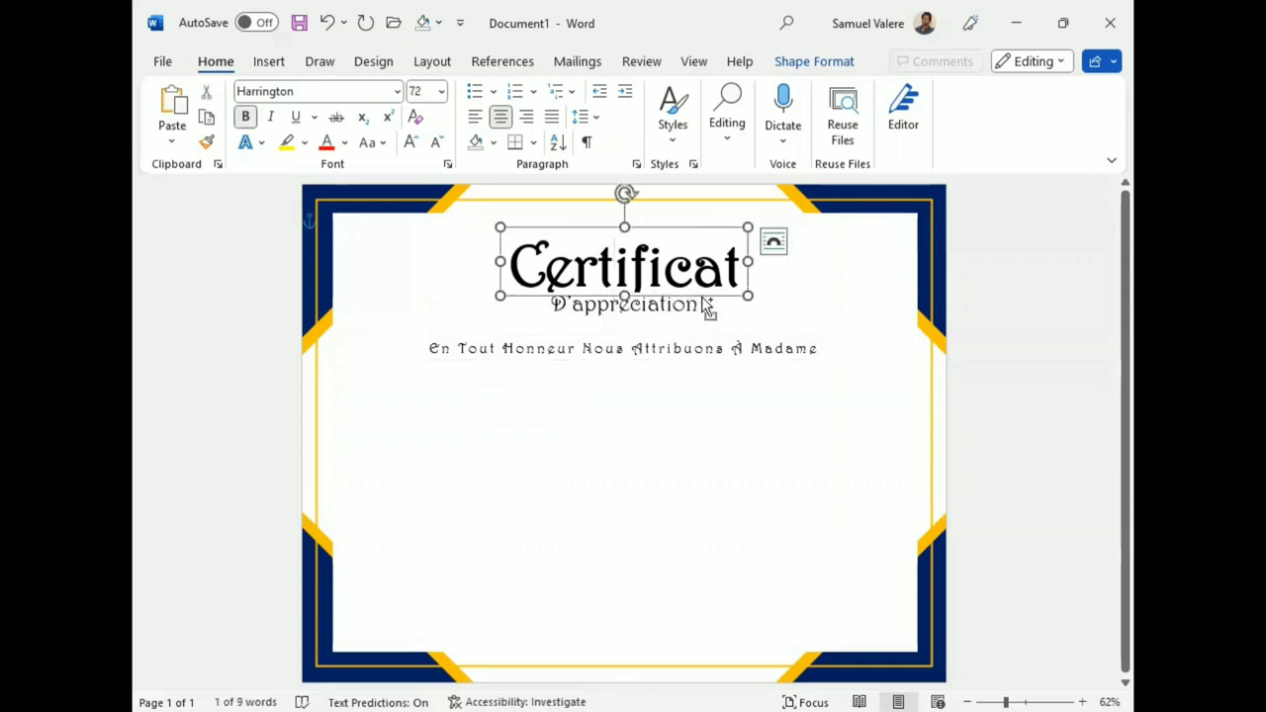
key("ctrl+d")
left_click_drag(706, 314, 679, 433)
left_click(679, 436)
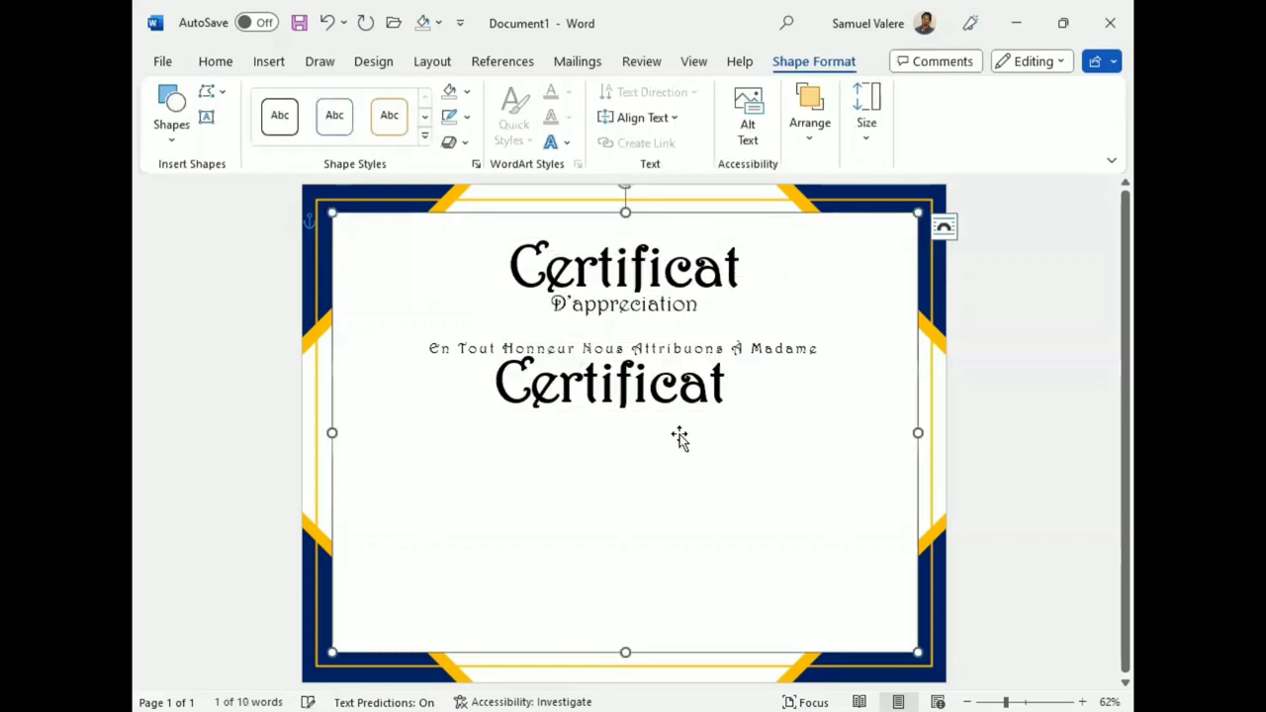
left_click(678, 412)
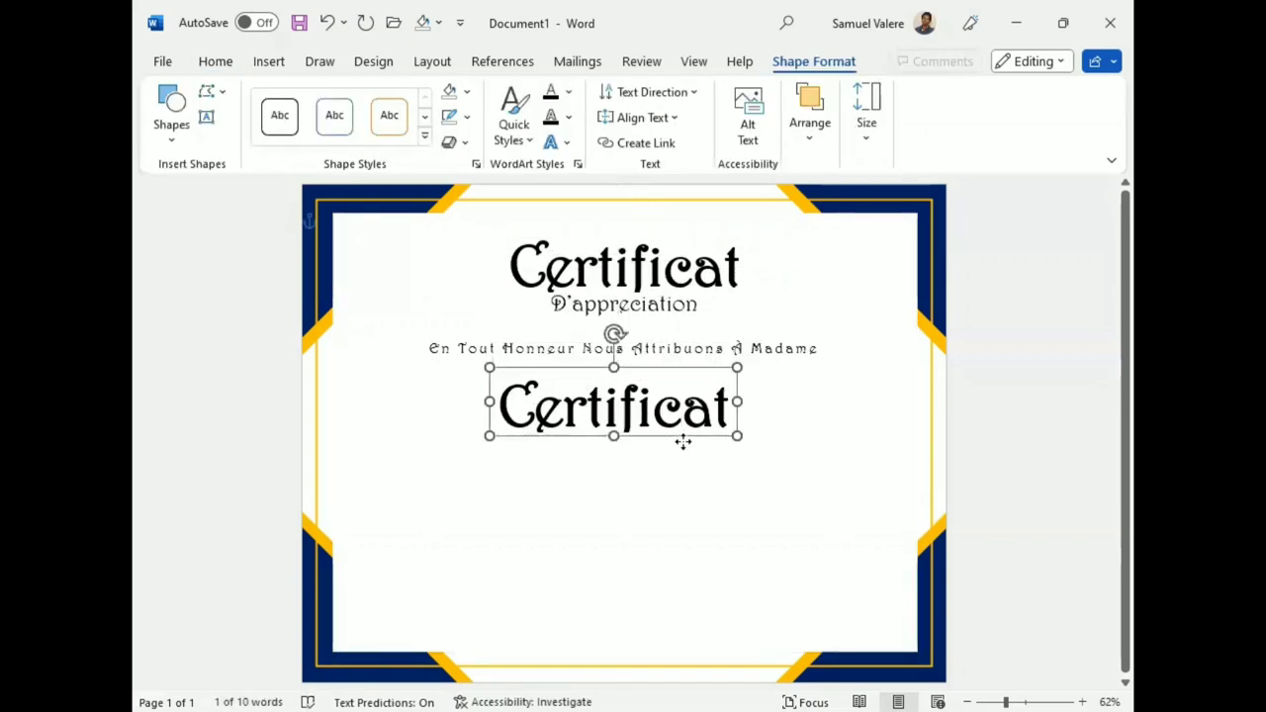
left_click_drag(681, 417, 661, 486)
left_click(682, 452)
left_click(659, 440)
left_click(654, 456)
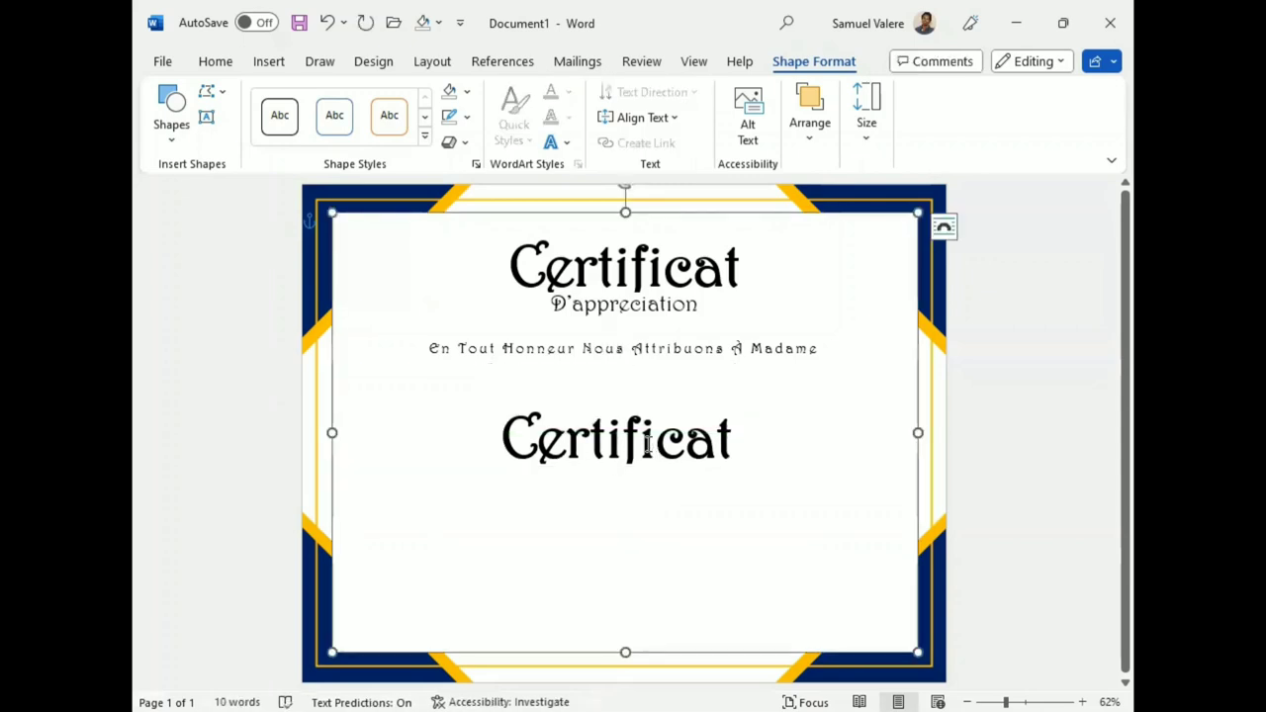
- Replace the copy's text with the recipient's full name, widening the box to fit it
double_click(652, 452)
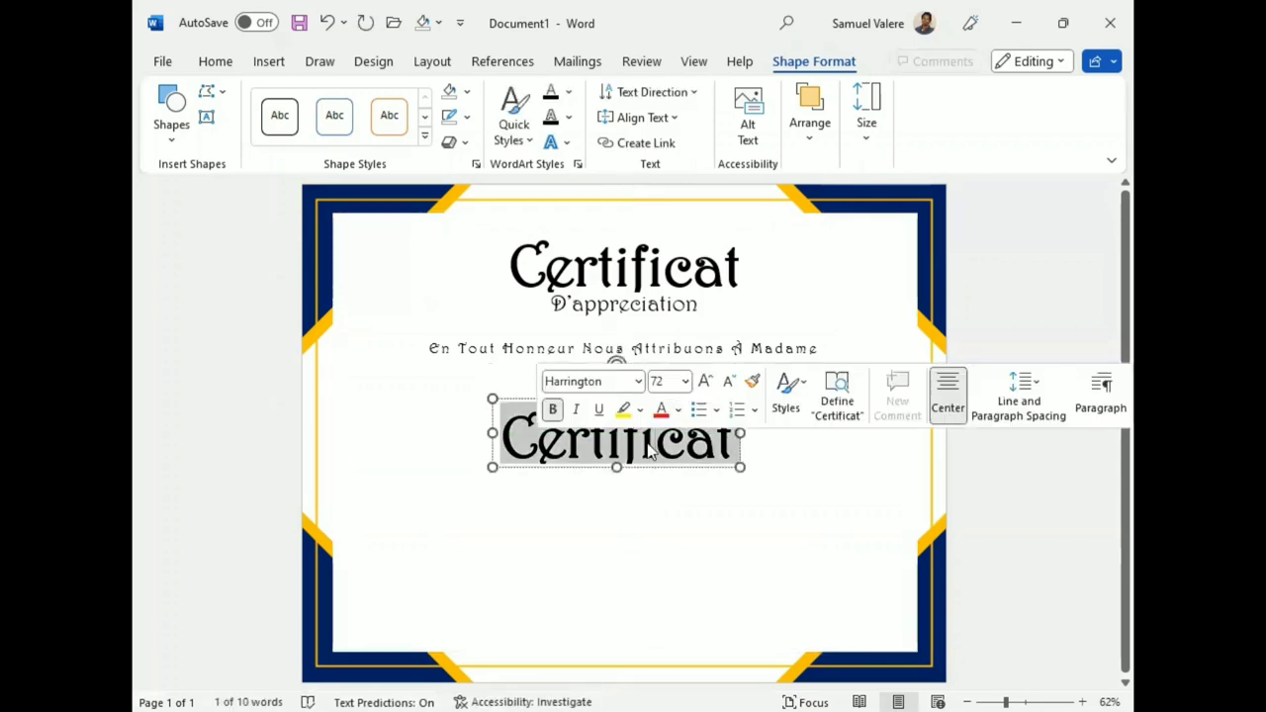
type("Marit")
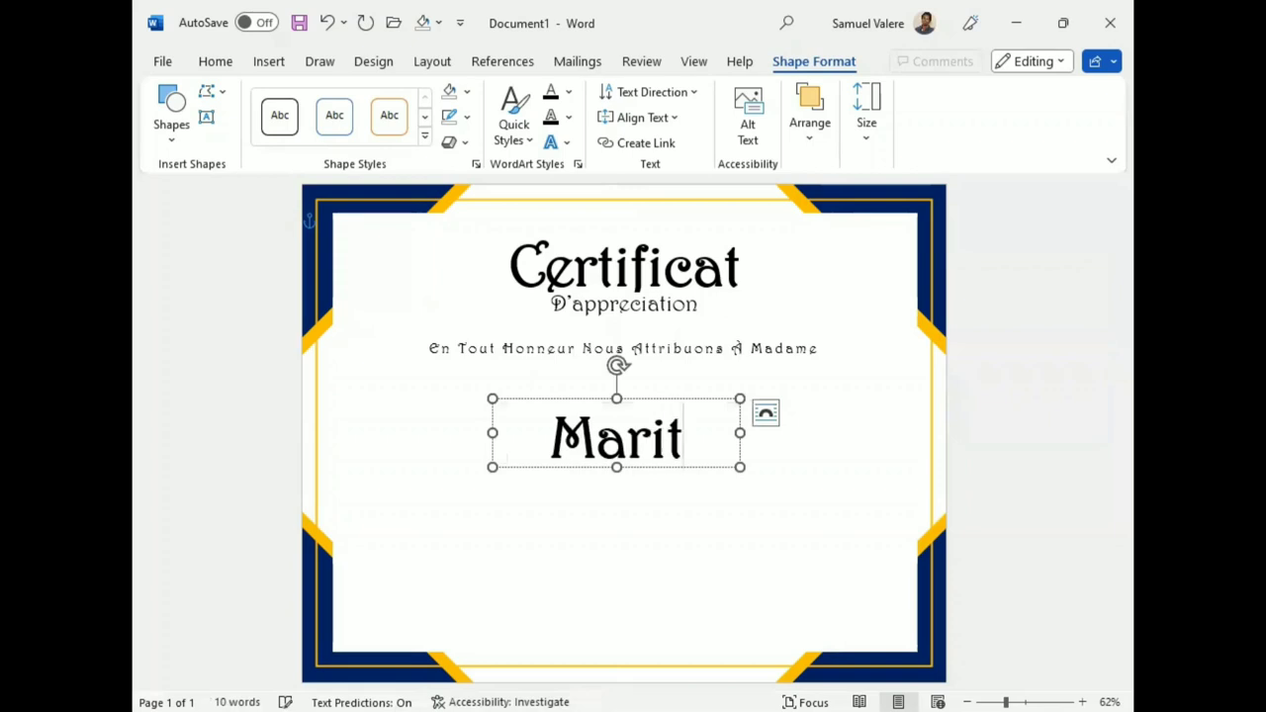
type("he")
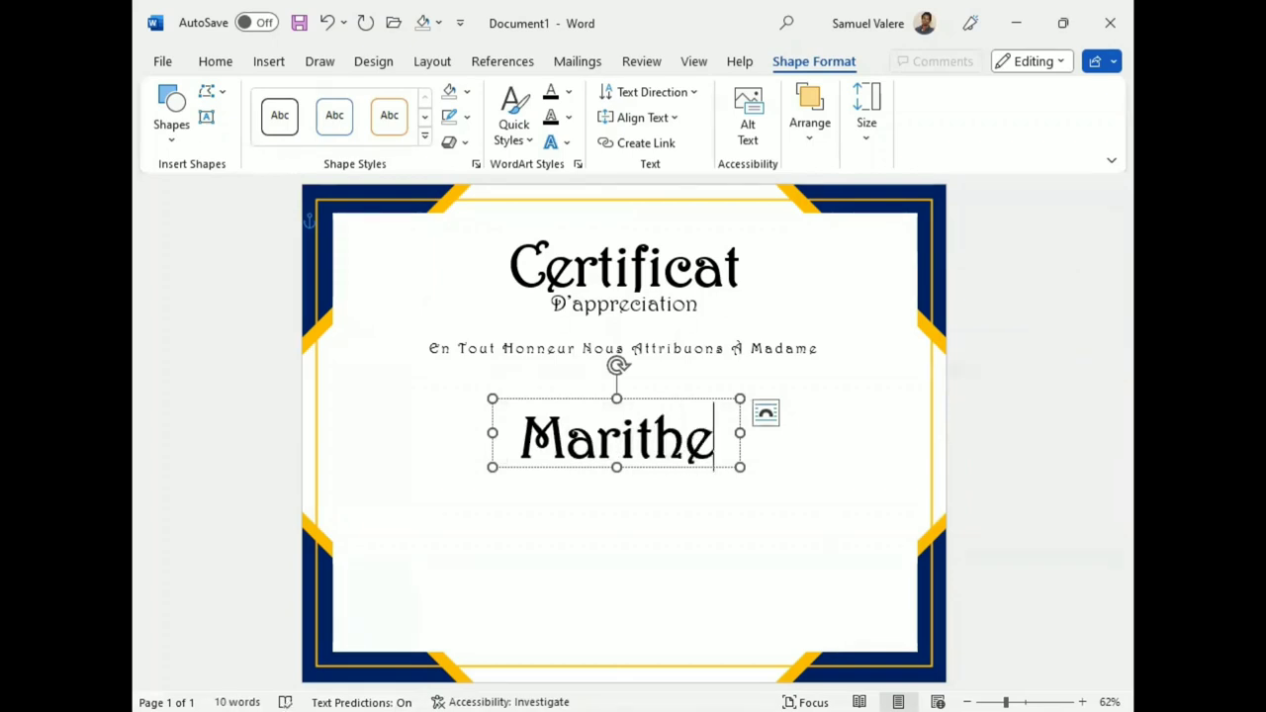
type("z")
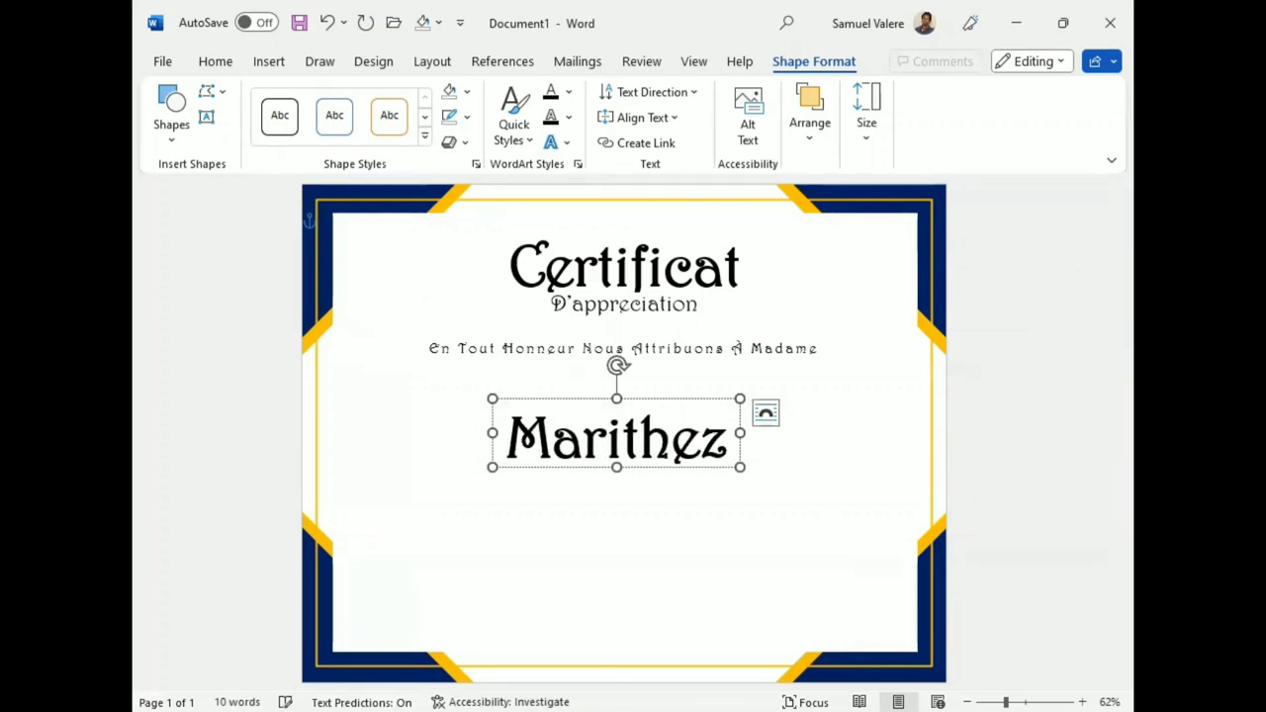
type("a")
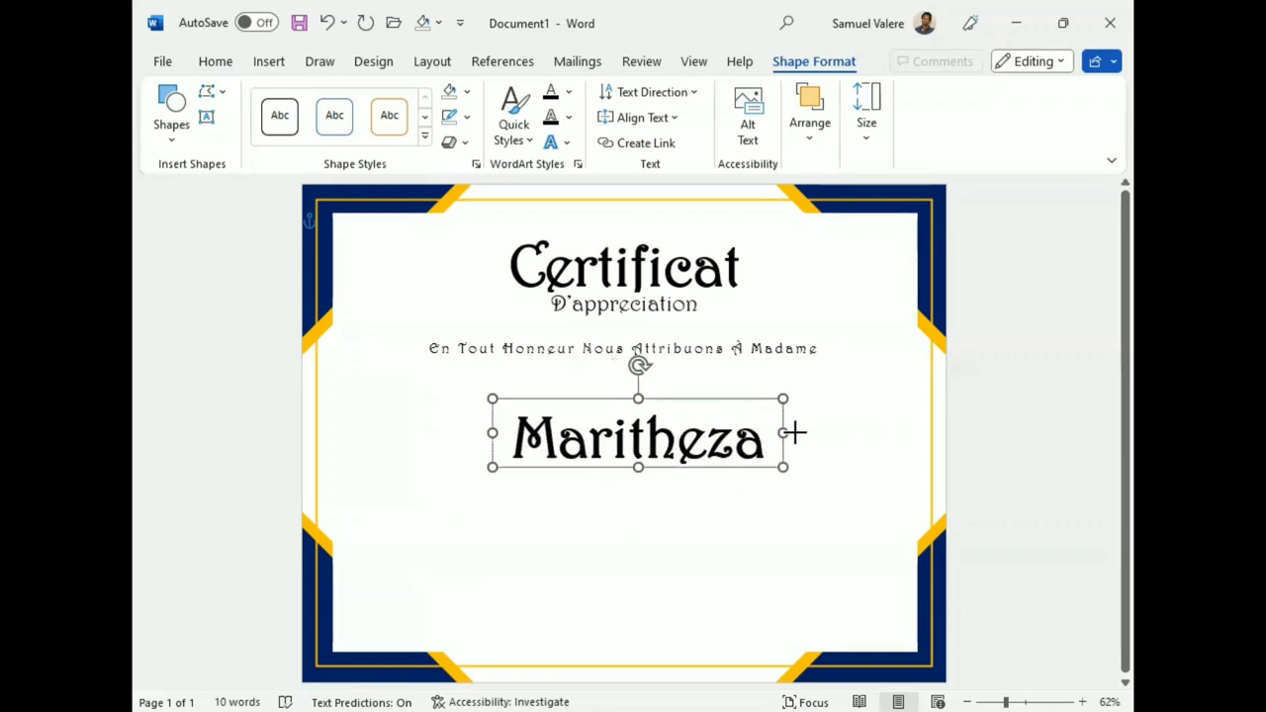
left_click_drag(739, 432, 908, 435)
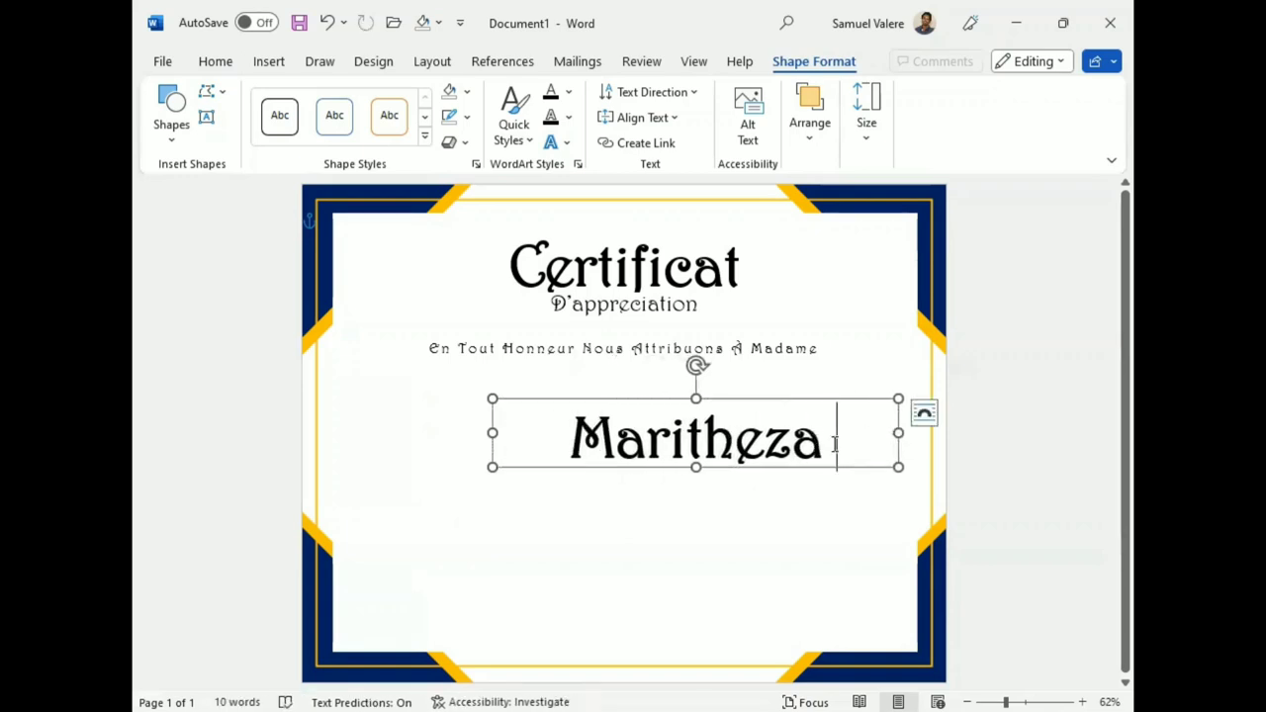
type("Lor")
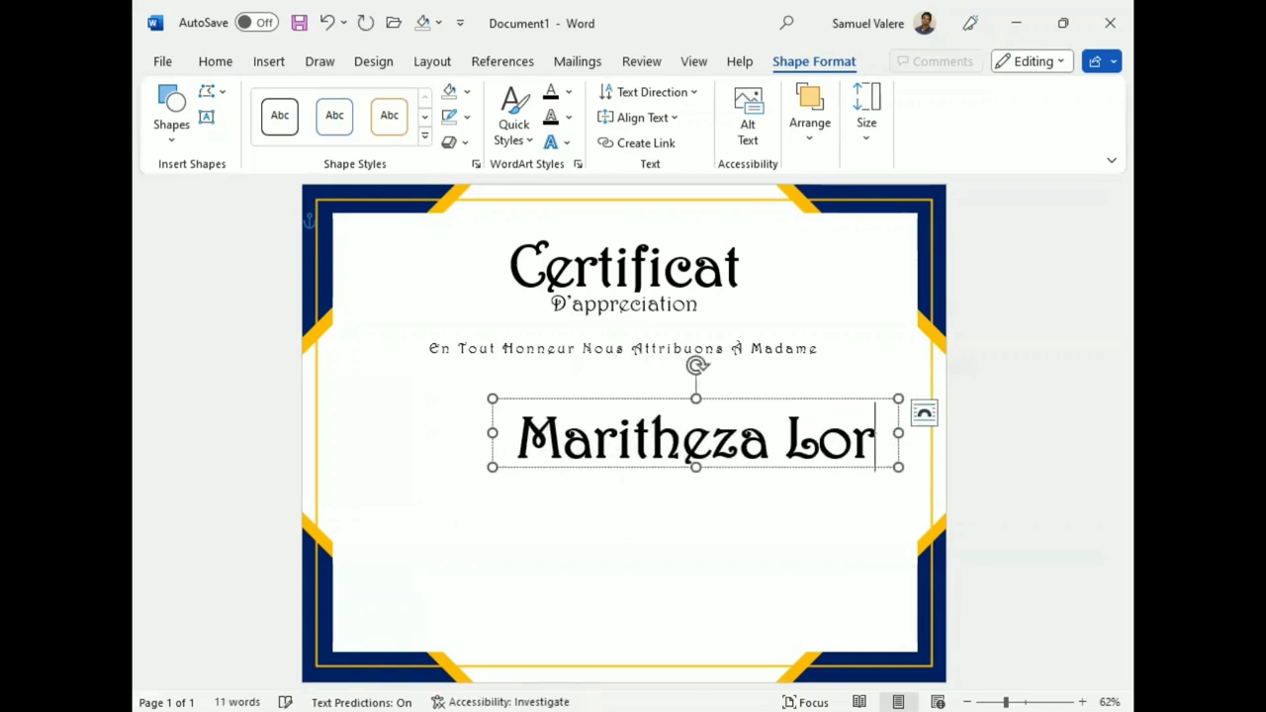
type("d")
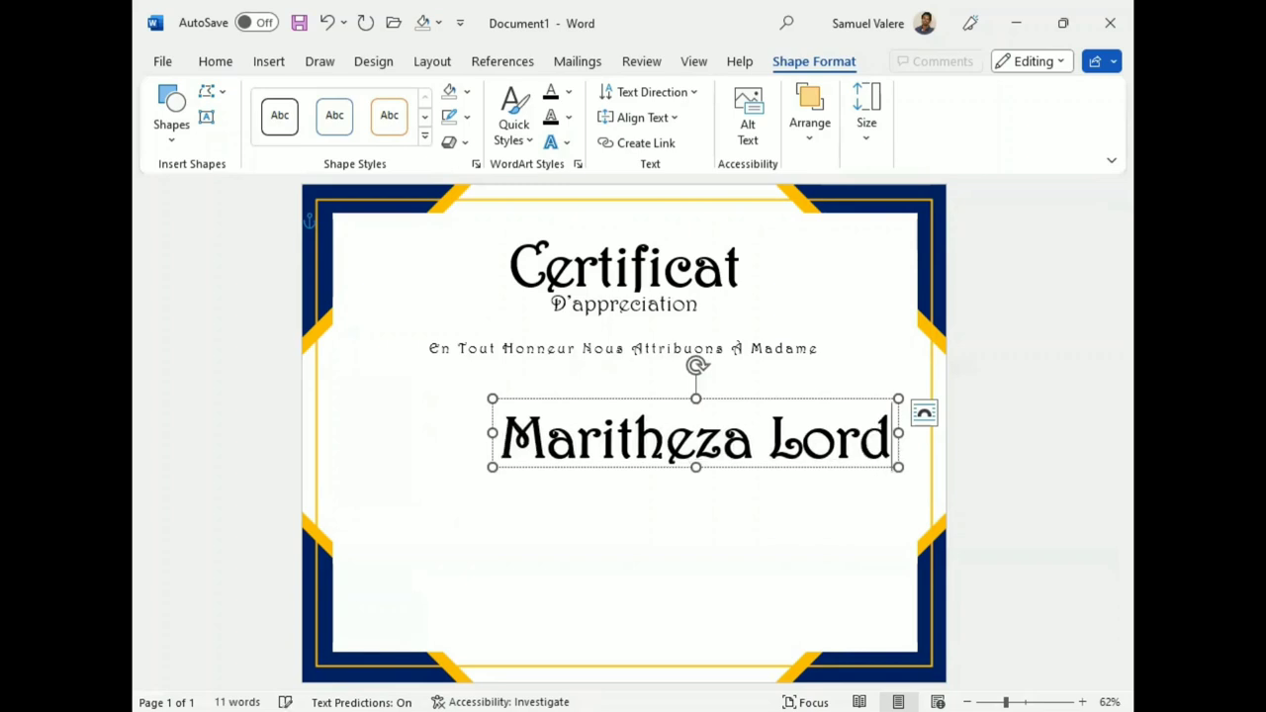
key("ctrl+z")
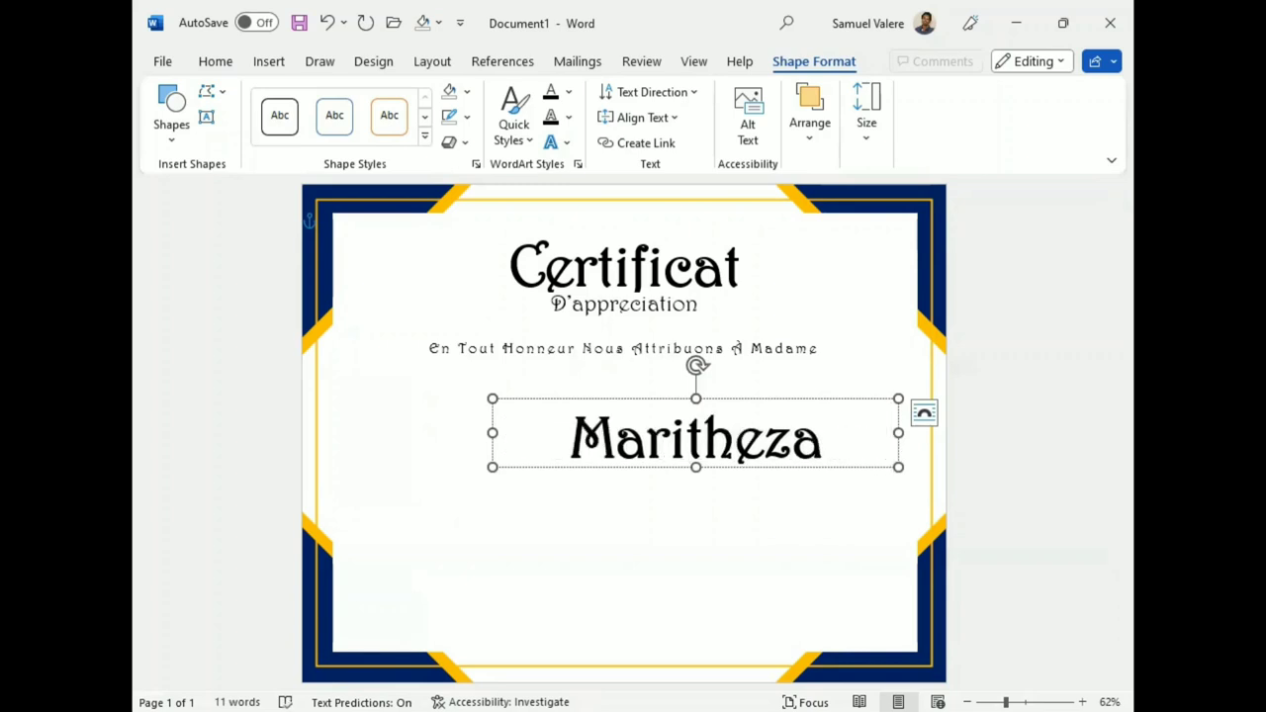
left_click(491, 431)
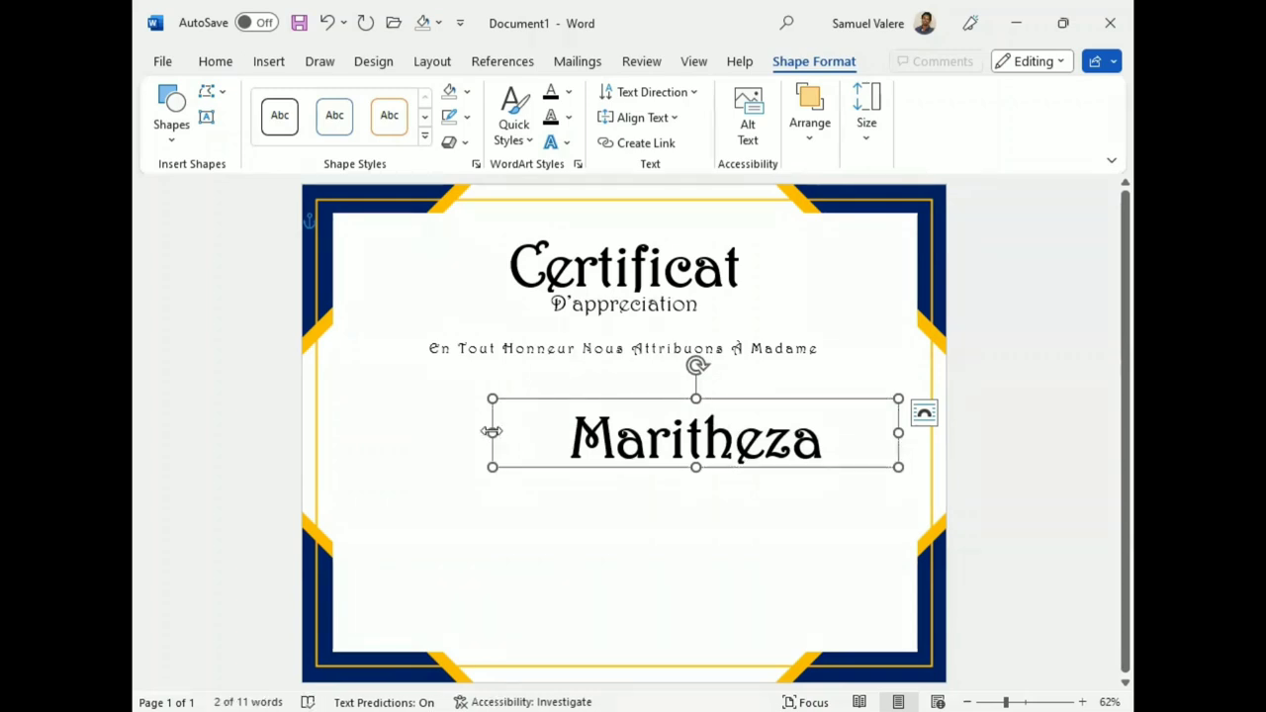
left_click_drag(491, 431, 330, 431)
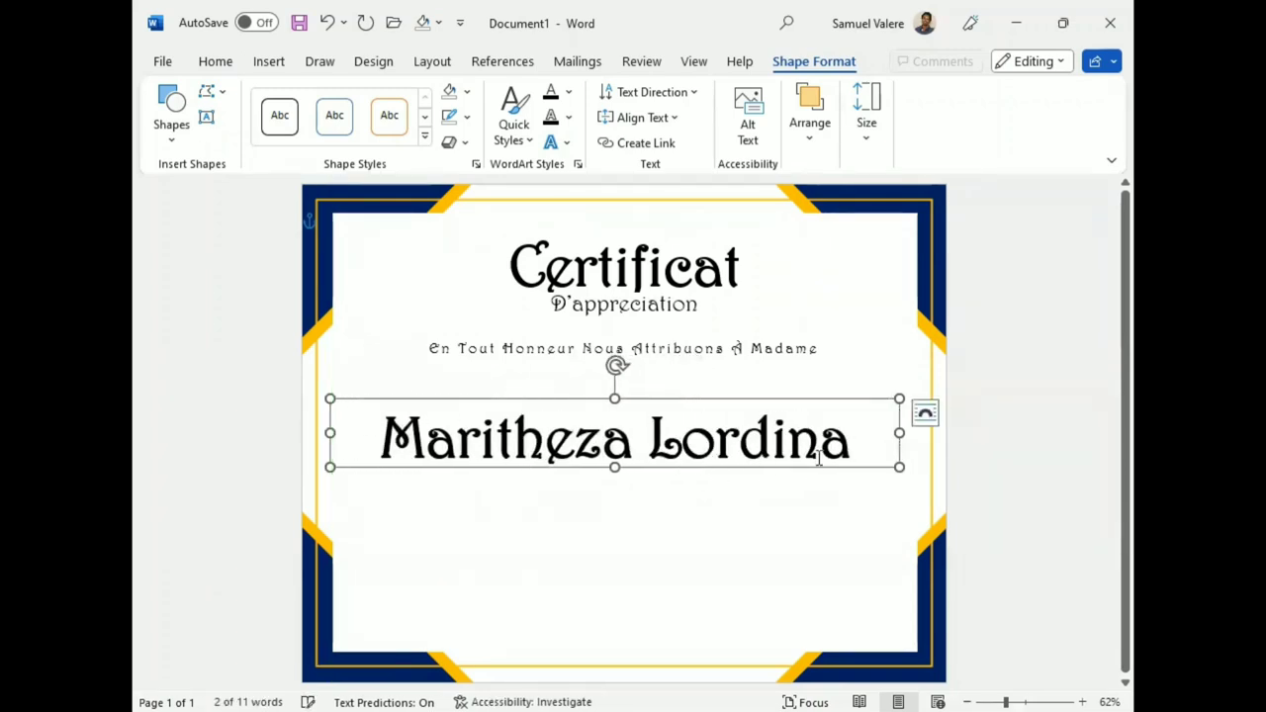
left_click(856, 442)
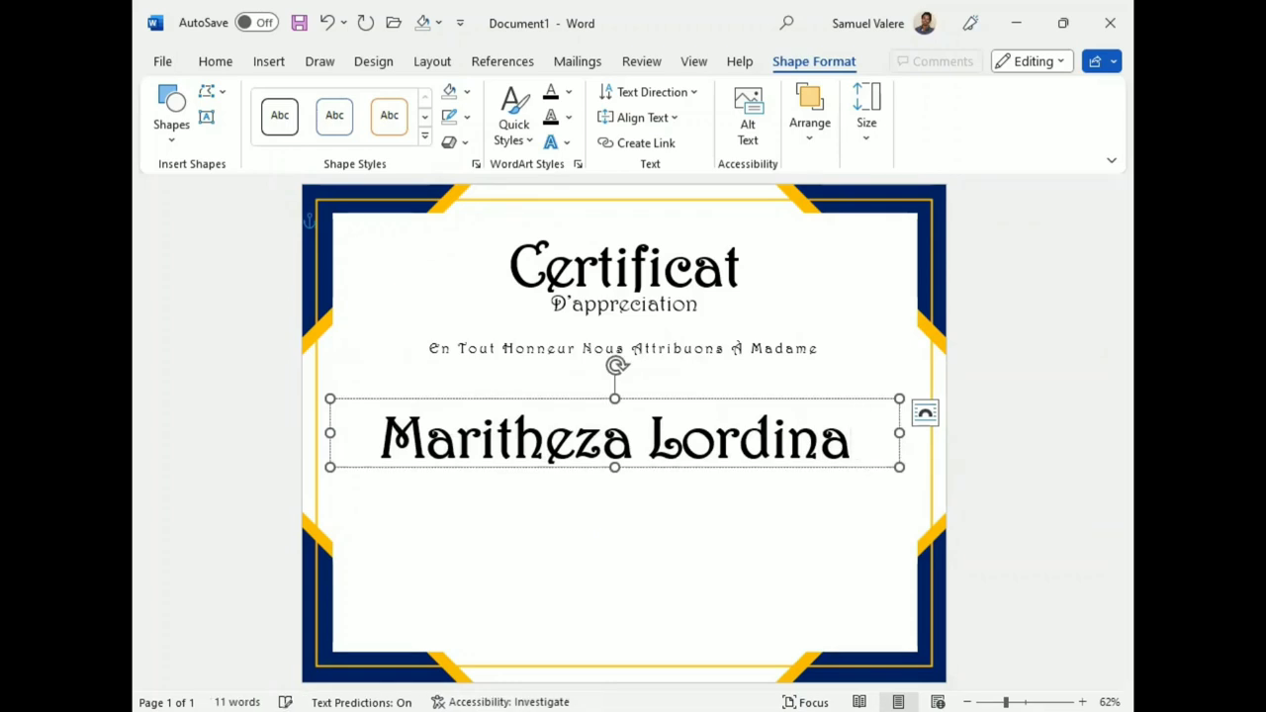
type("D")
- Set the recipient's name in Kunstler Script and enlarge it to 80 pt
triple_click(680, 445)
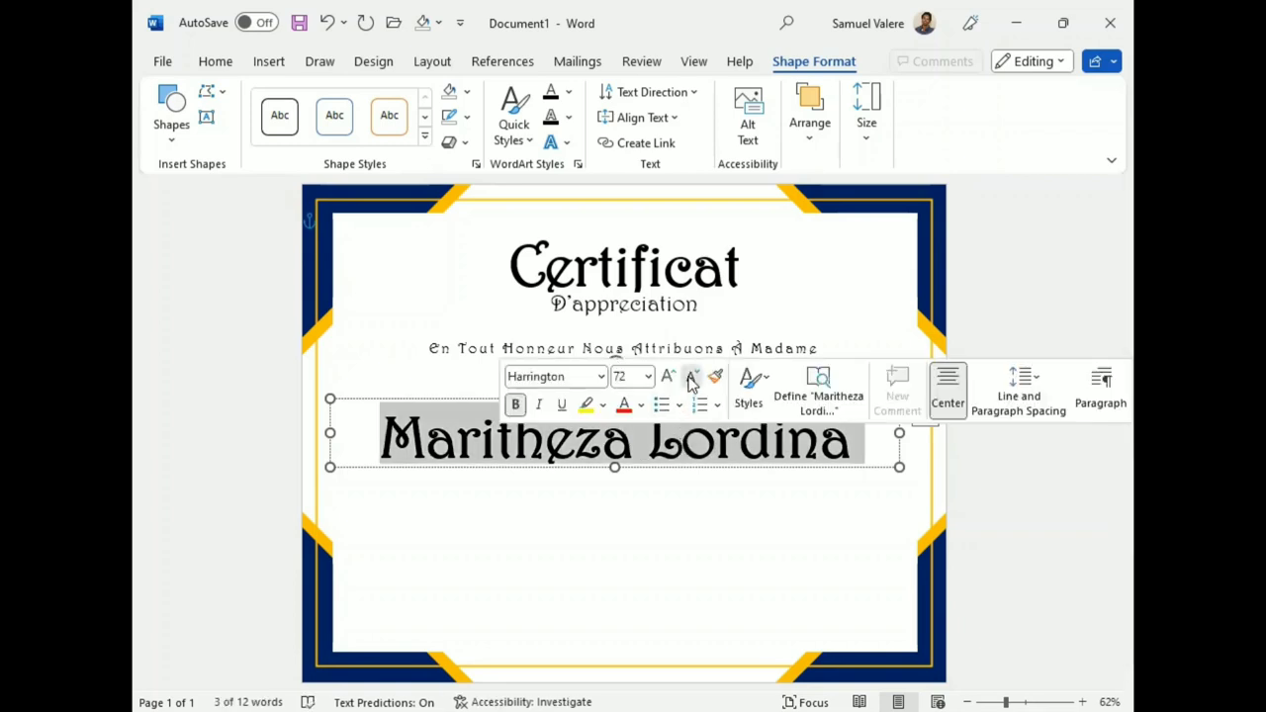
left_click(692, 377)
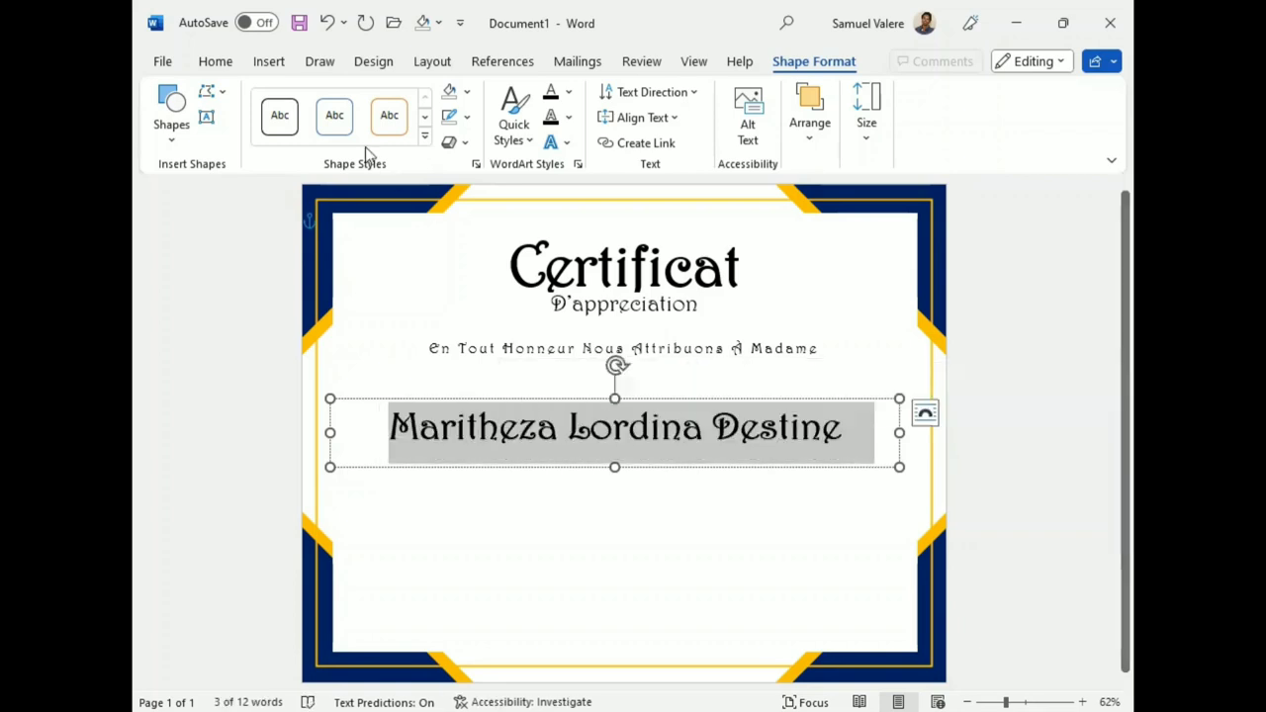
left_click(218, 66)
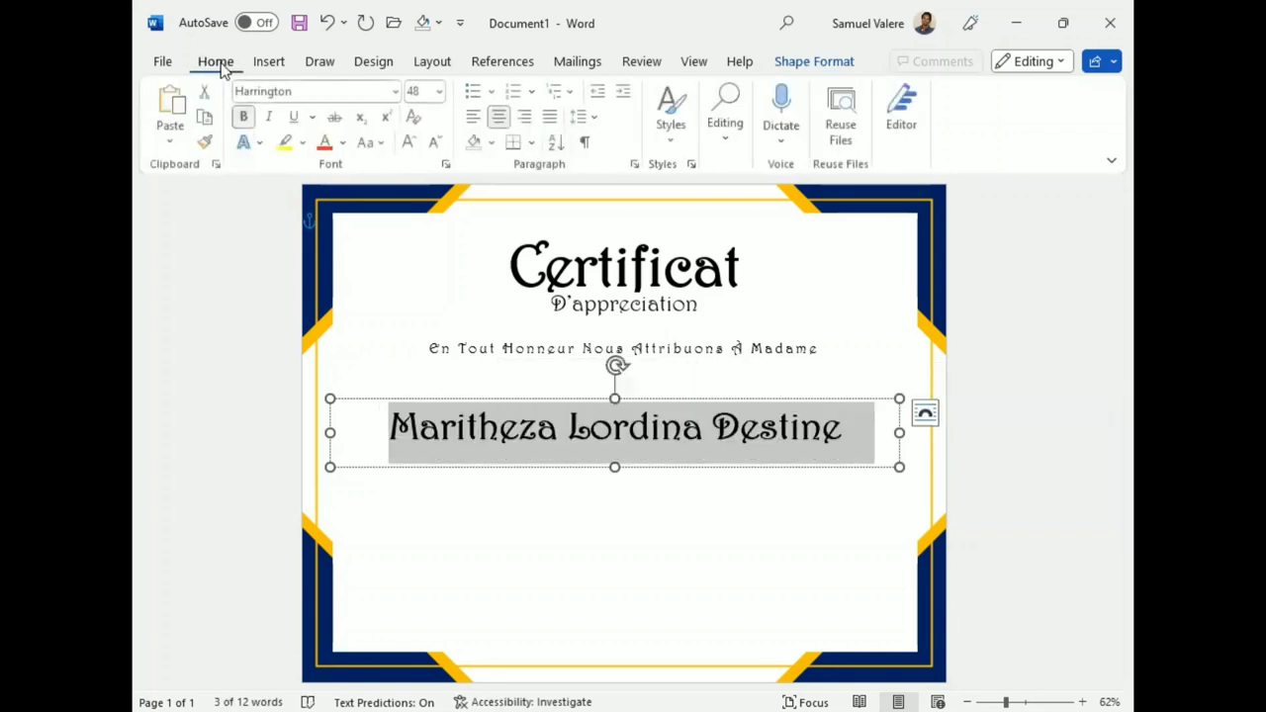
left_click(307, 91)
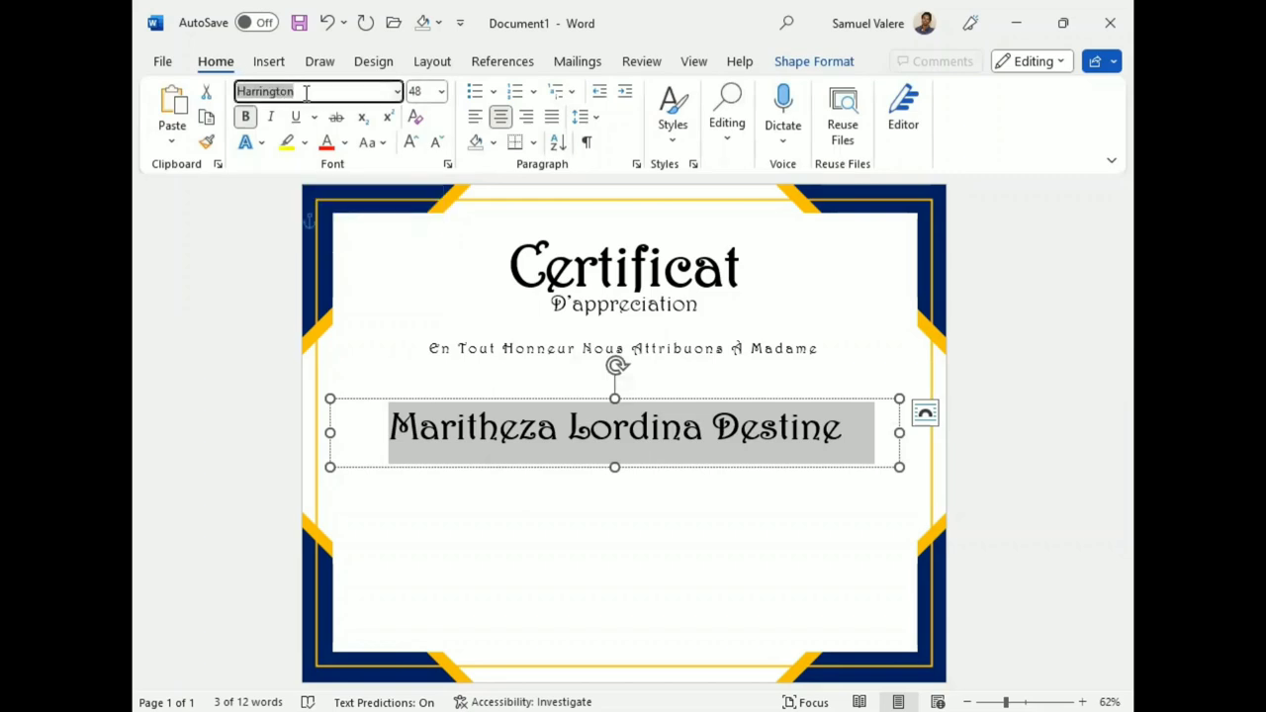
type("Kunstler Script")
key("Return")
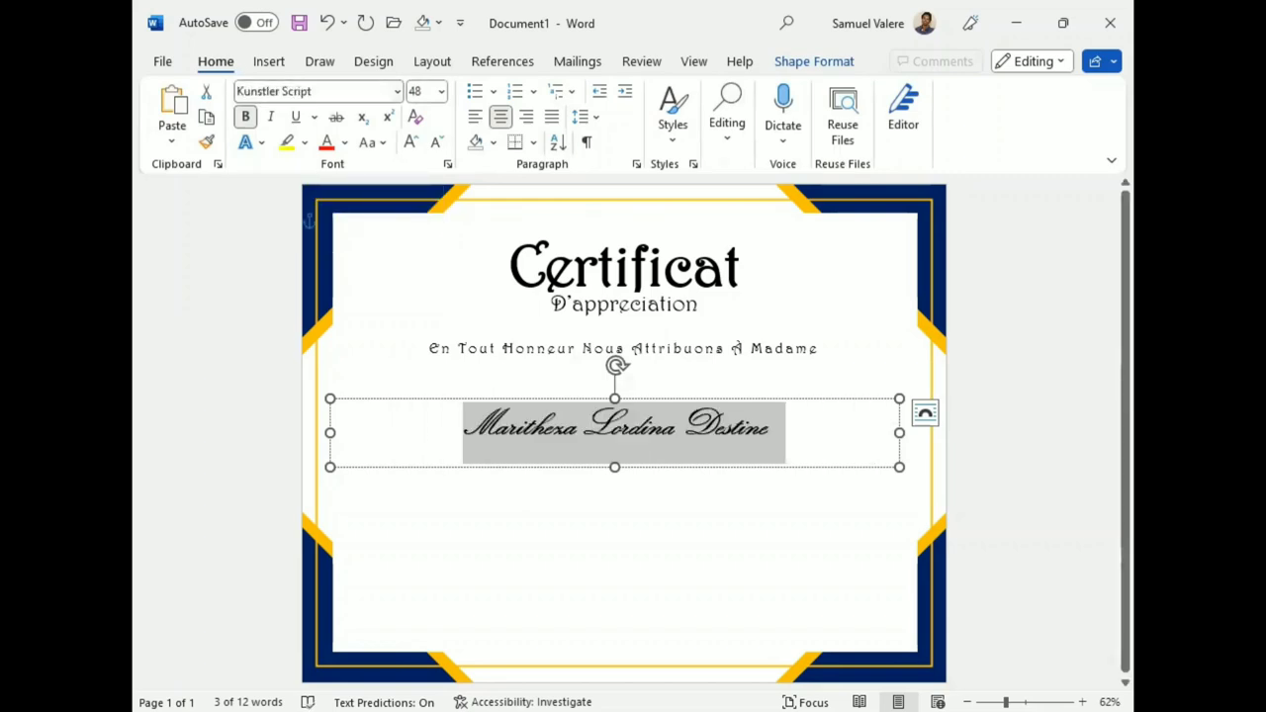
left_click(410, 142)
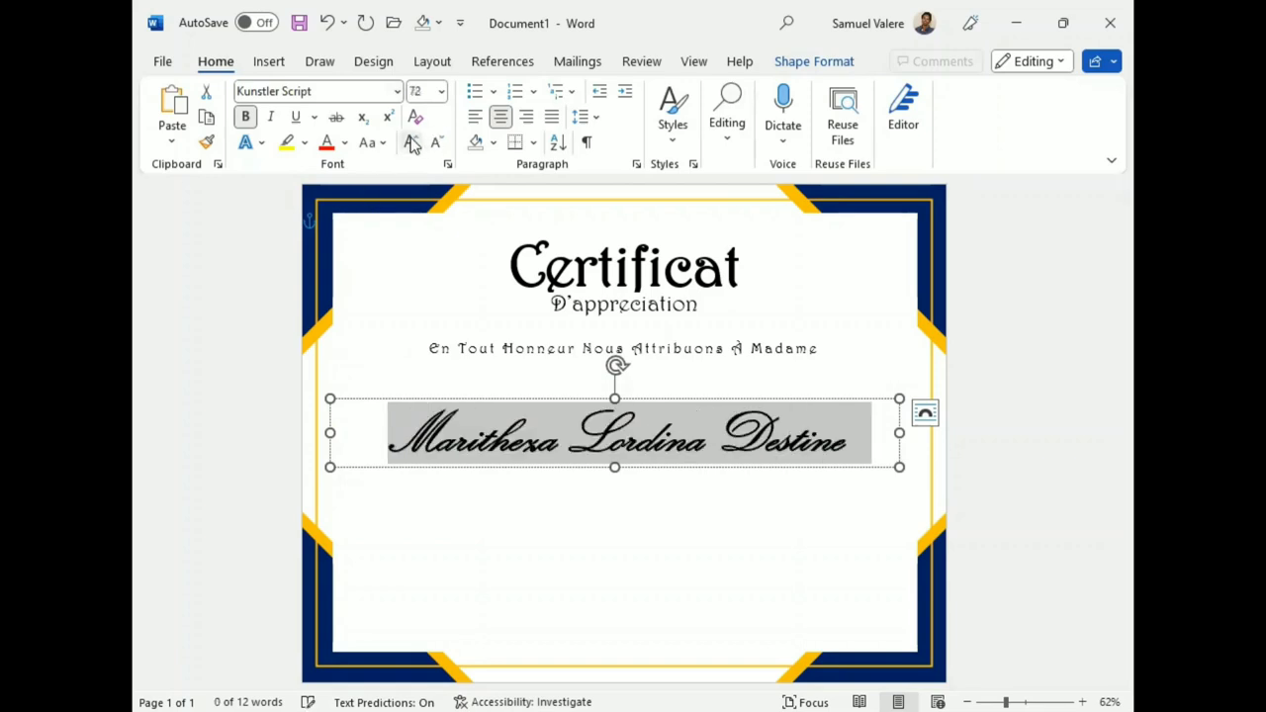
left_click(411, 142)
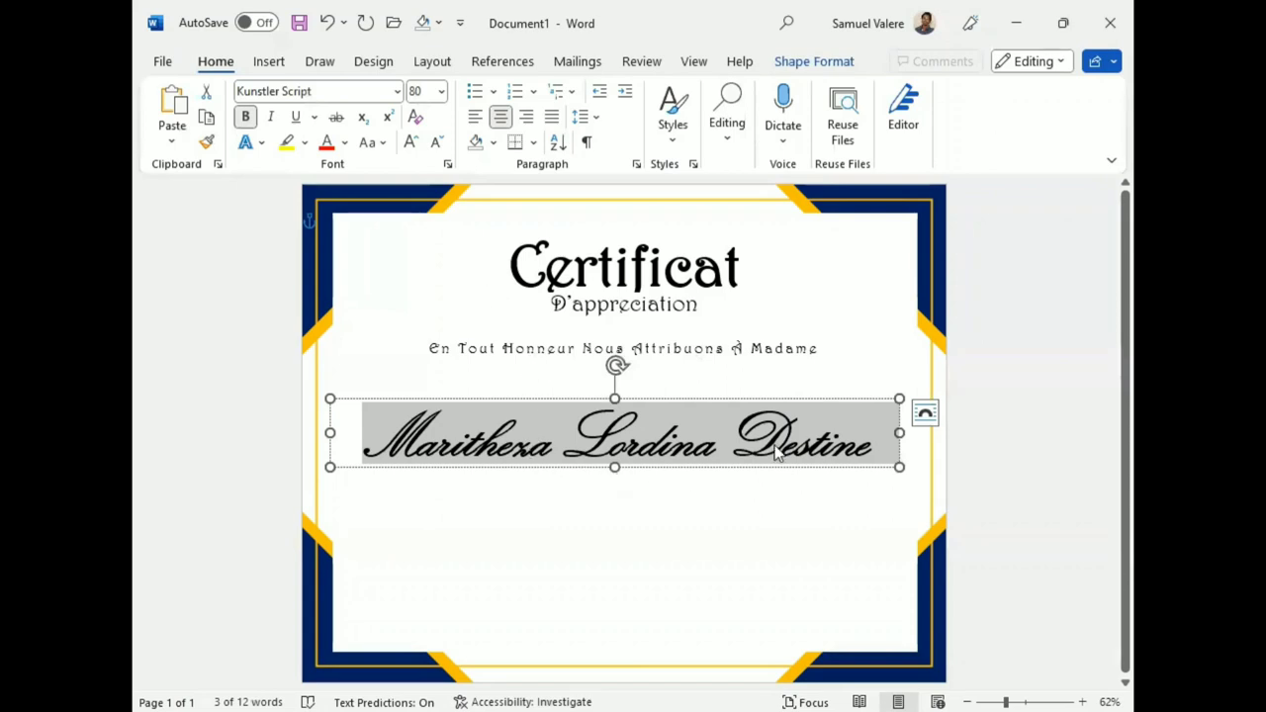
- Narrow the name box and centre it under the dedication line
left_click_drag(898, 432, 860, 435)
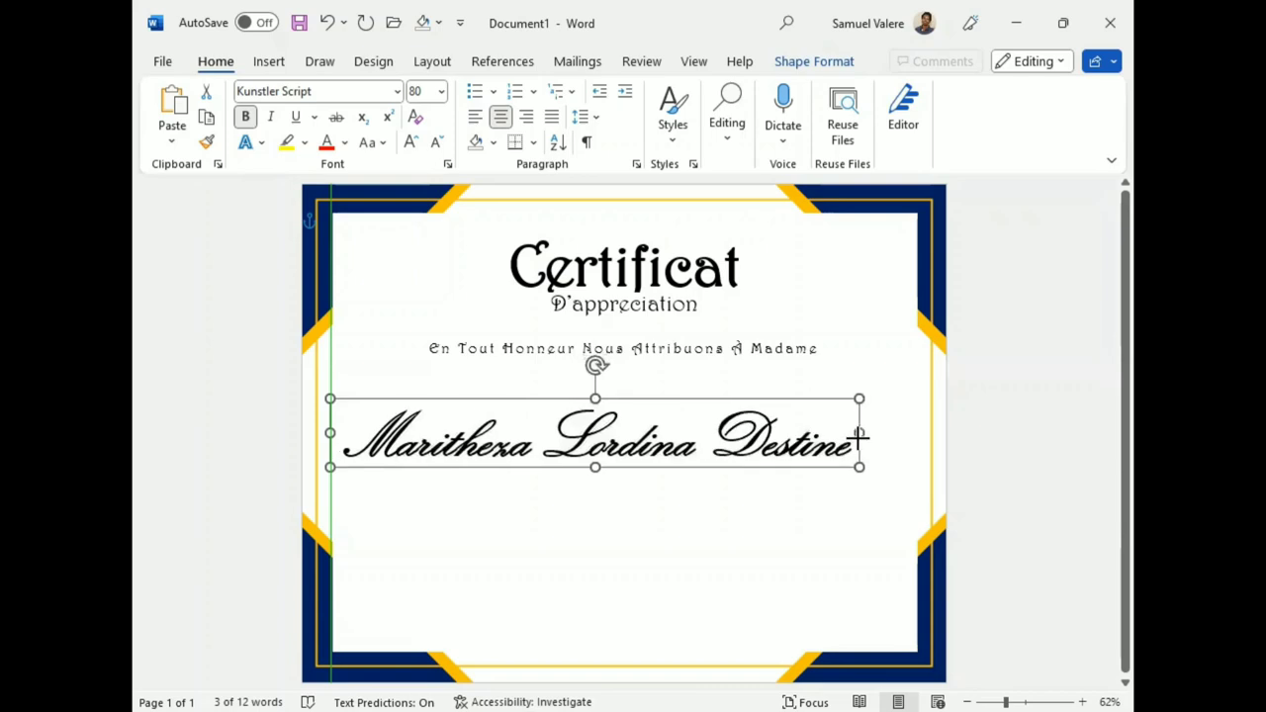
left_click_drag(860, 435, 858, 433)
left_click_drag(649, 467, 672, 466)
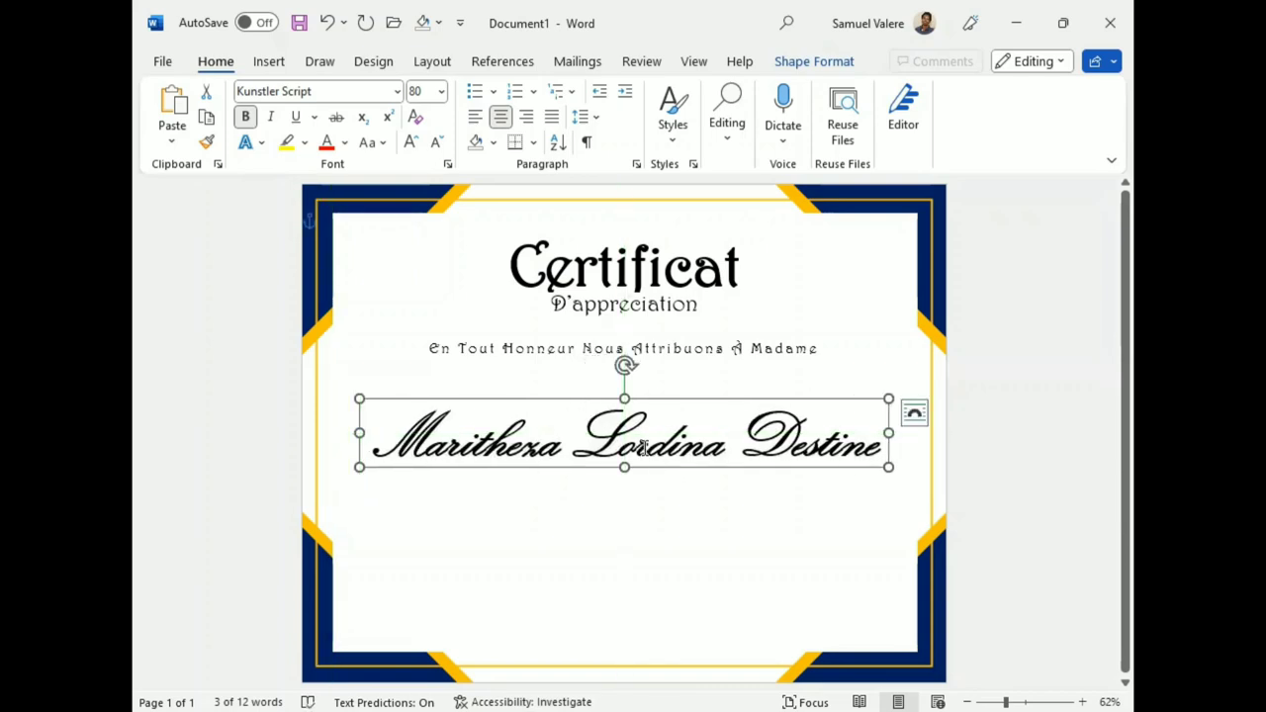
triple_click(643, 451)
- Switch the name's text fill to a gradient and cut it down to two stops
left_click(811, 63)
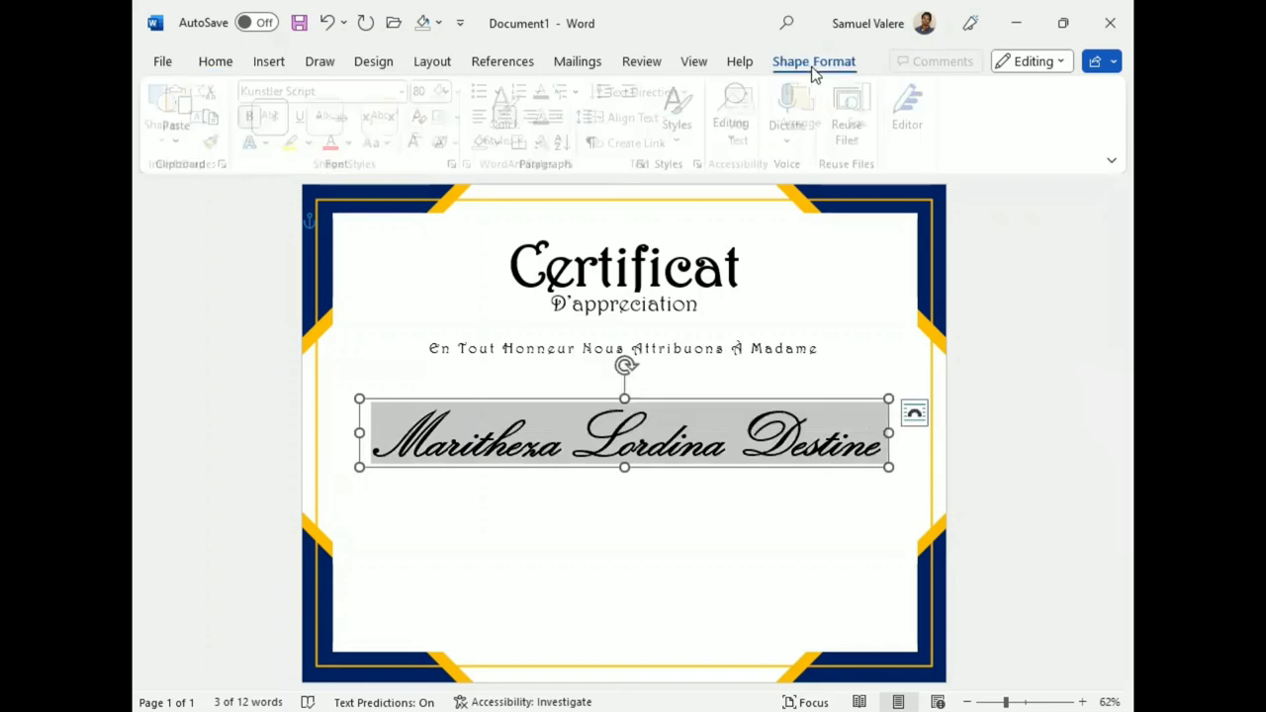
left_click(569, 94)
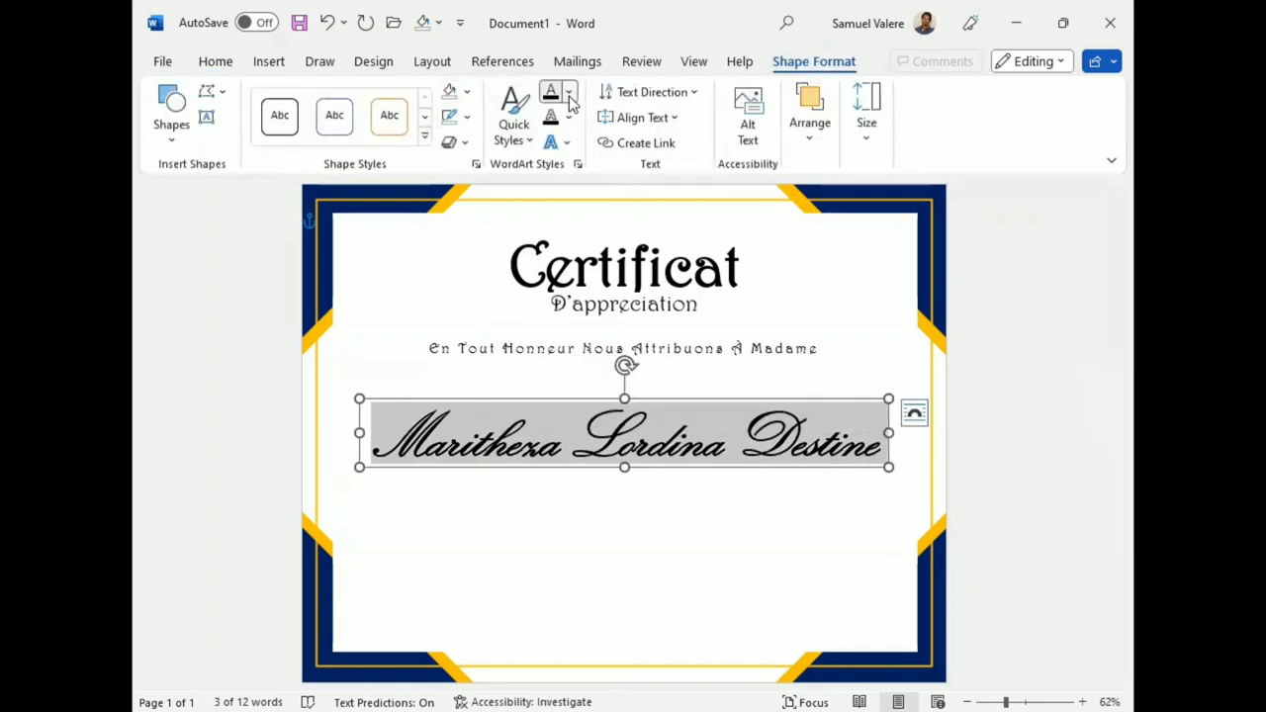
mouse_move(599, 396)
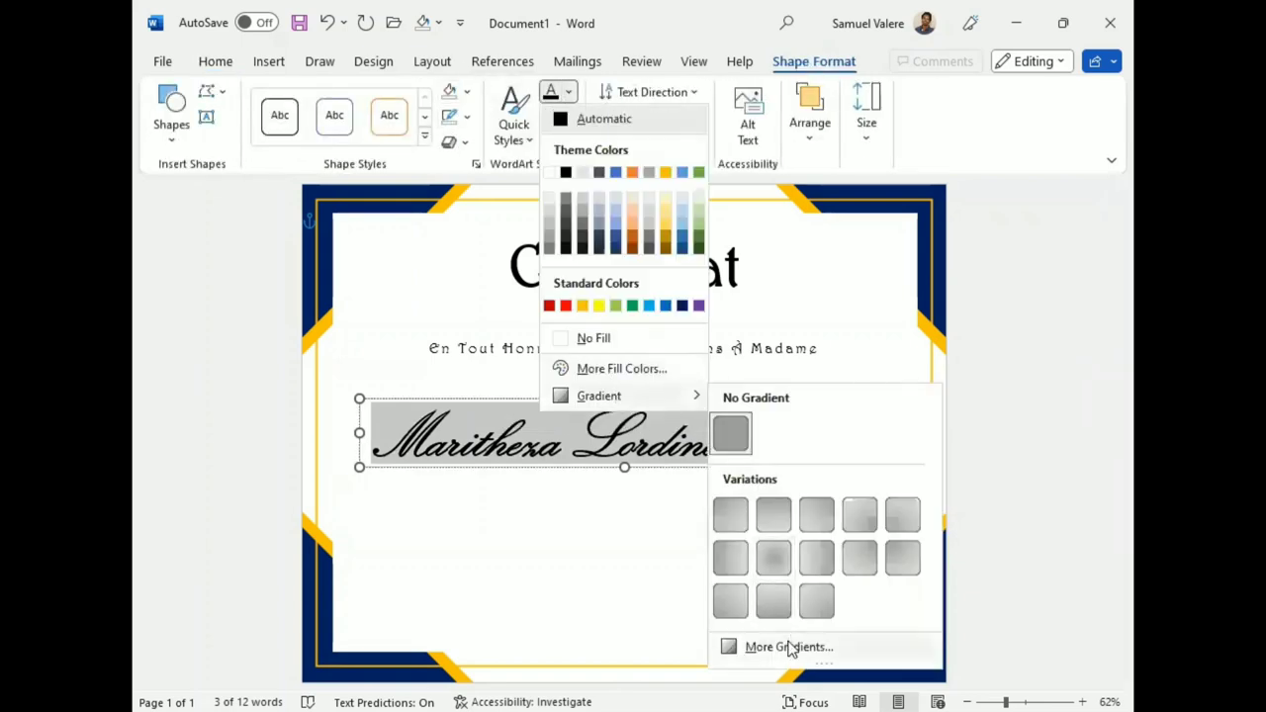
left_click(788, 646)
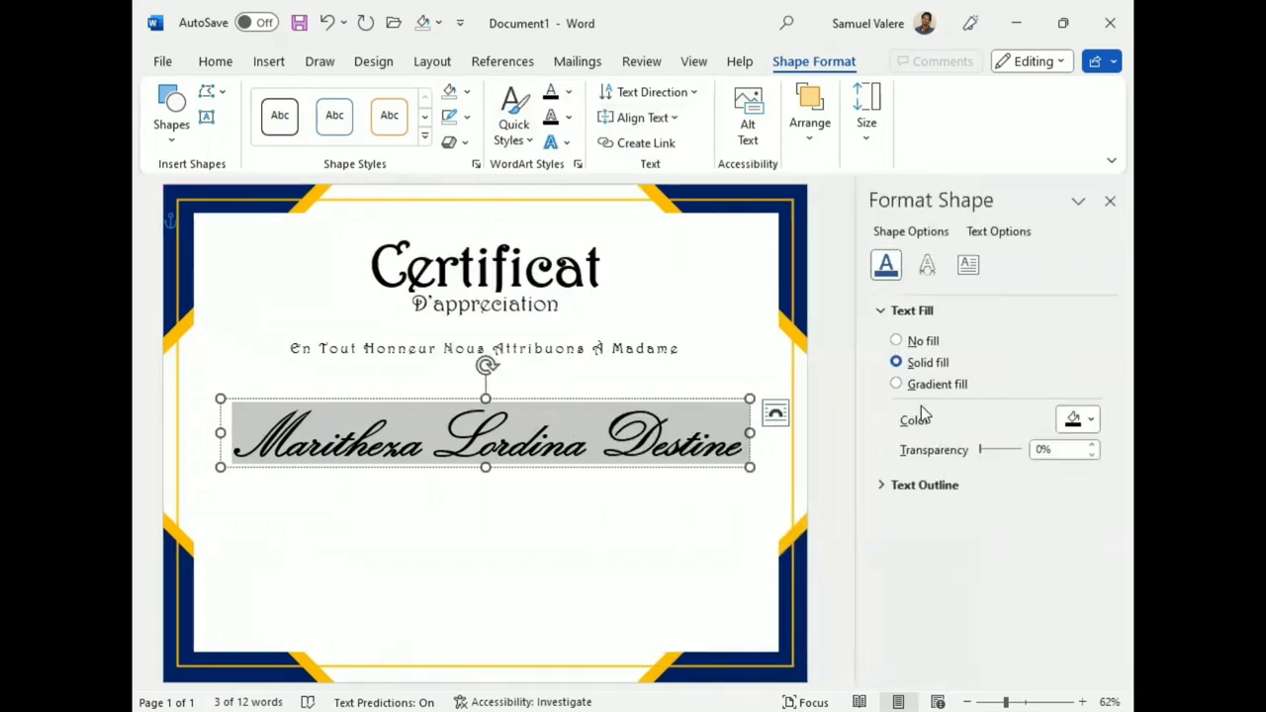
left_click(895, 385)
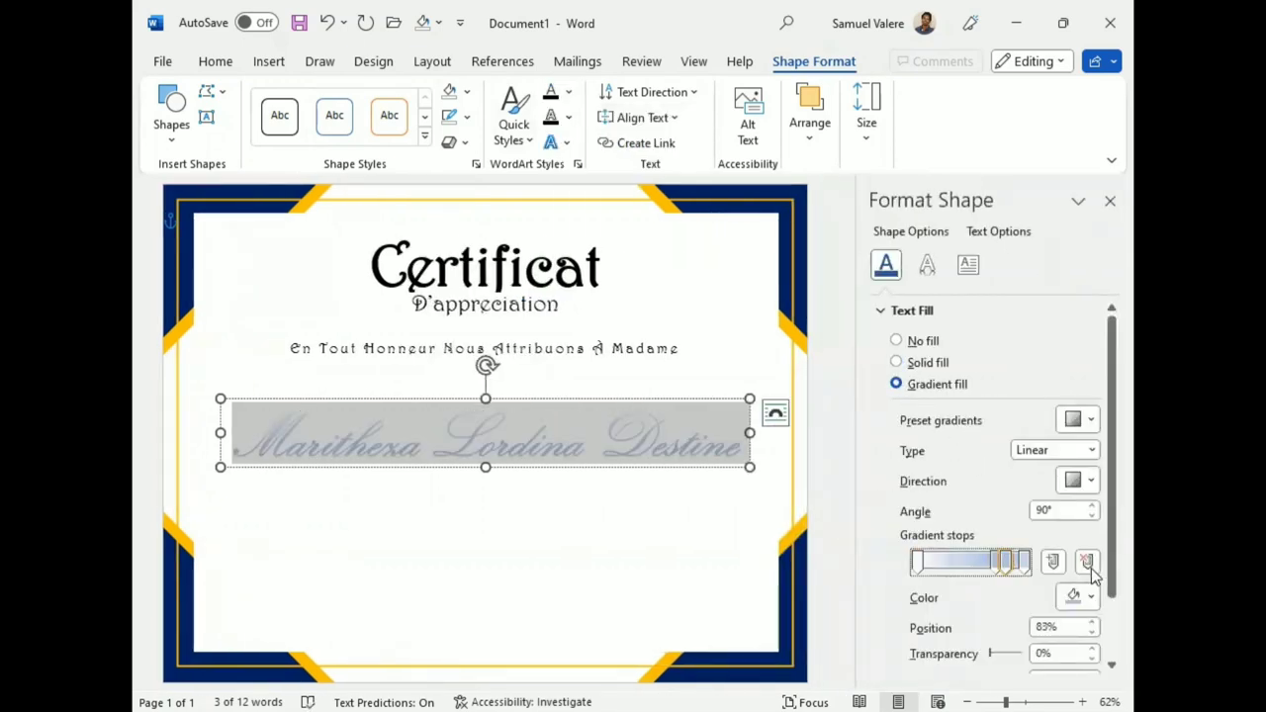
left_click(1087, 562)
left_click(1087, 562)
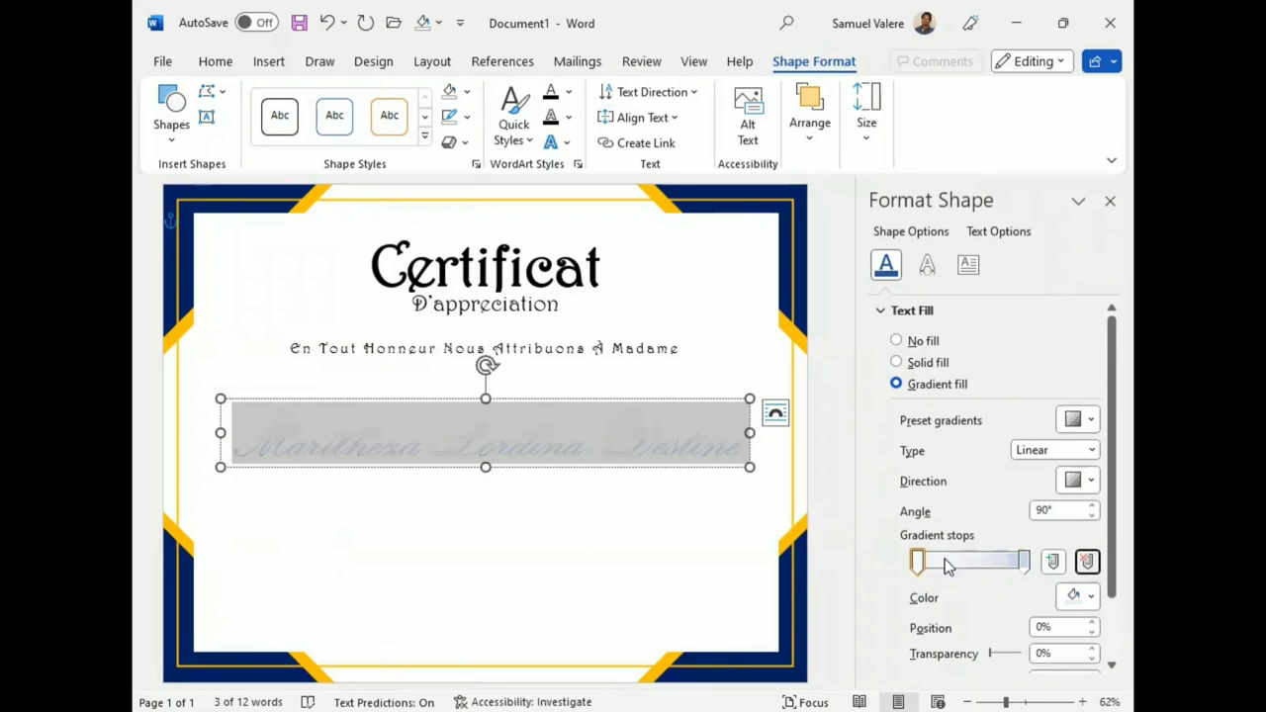
- Make the gradient stops Gold and Dark Blue, moving the blue stop toward the middle
left_click(1088, 597)
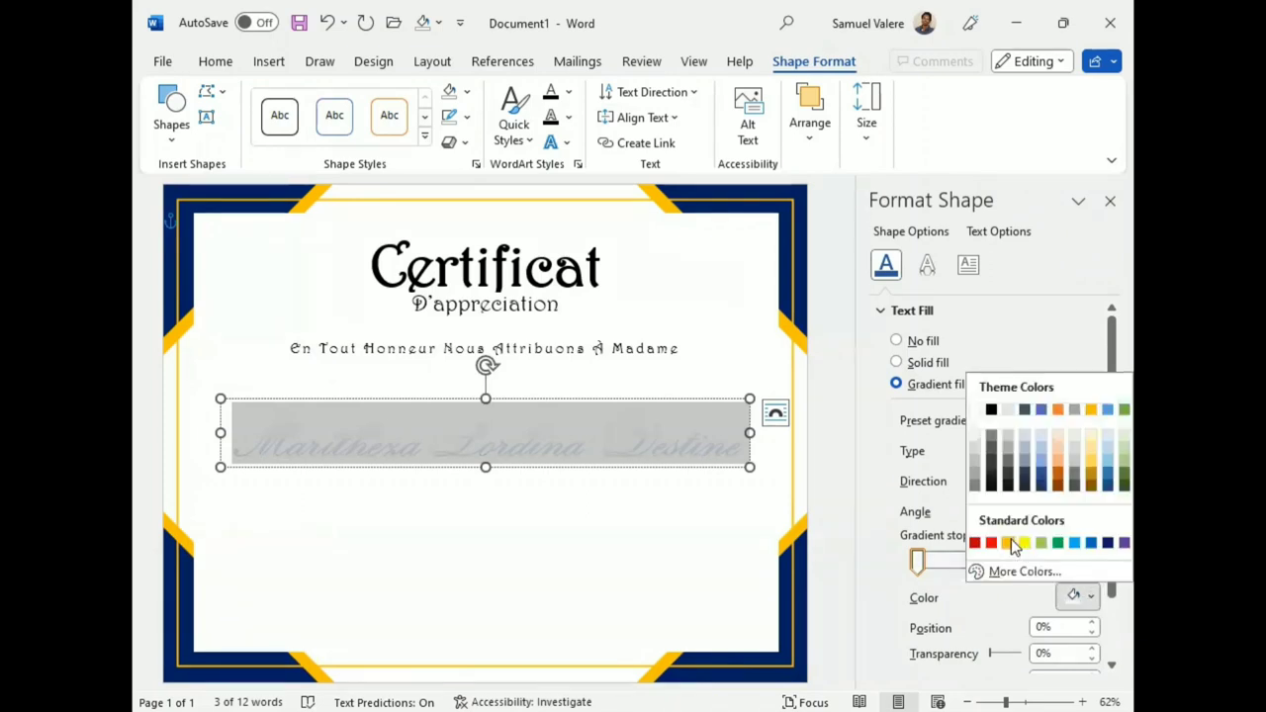
left_click(1009, 543)
left_click(1024, 562)
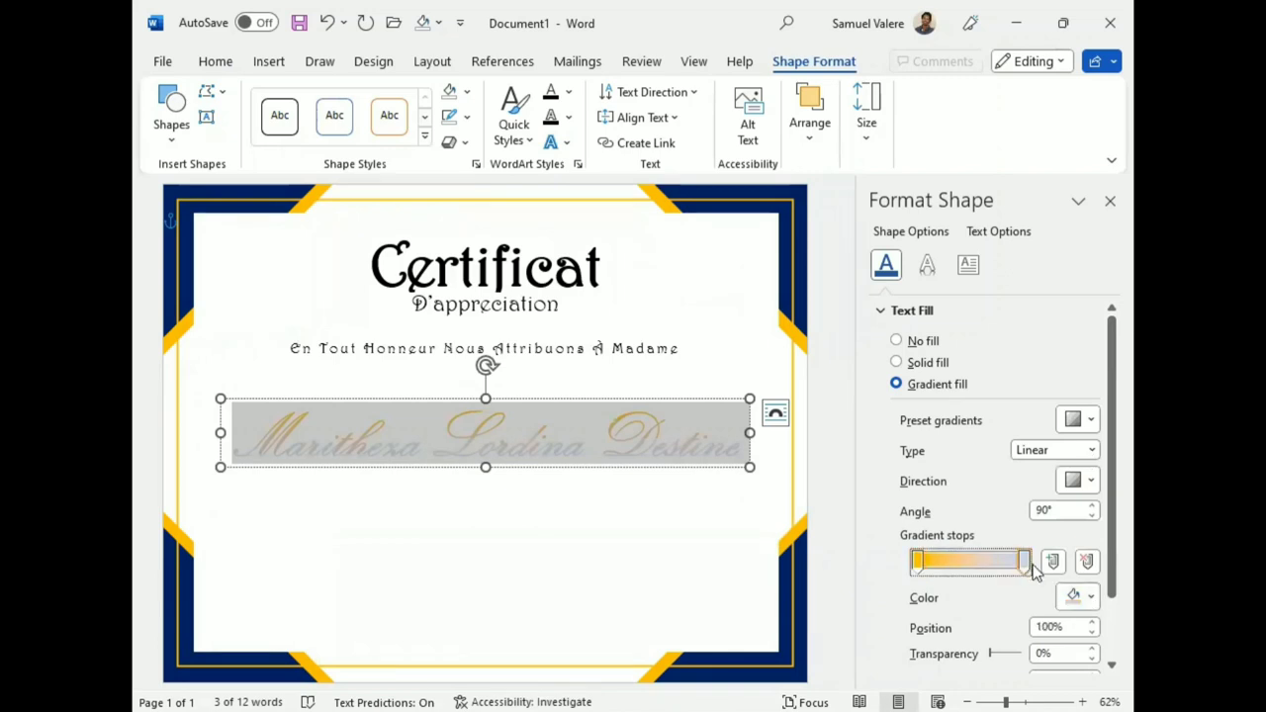
left_click(1088, 596)
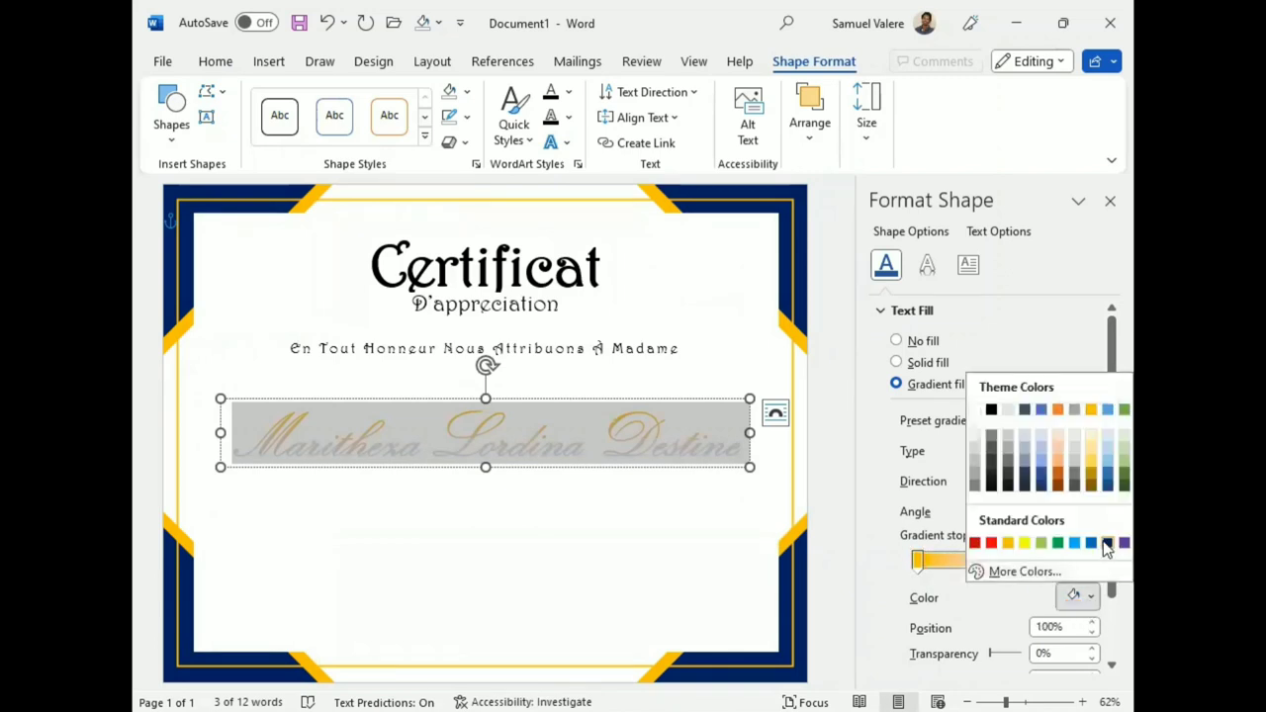
left_click(1106, 543)
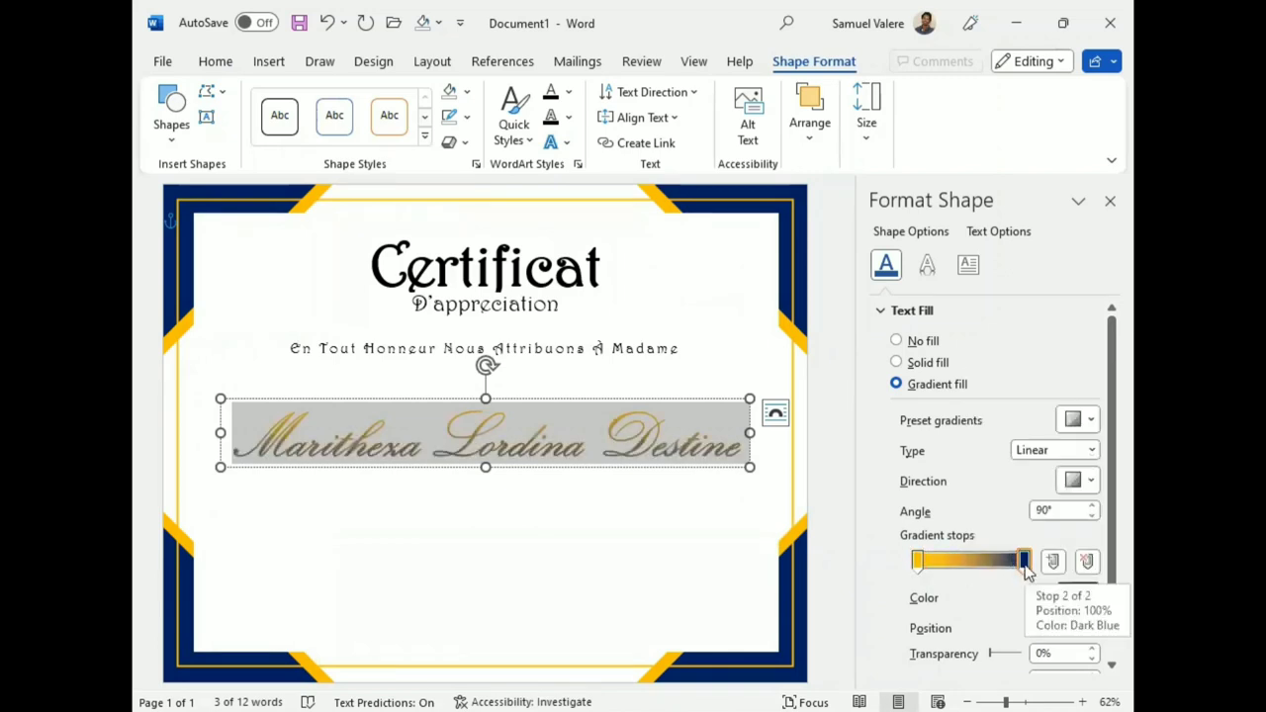
left_click_drag(1024, 562, 977, 564)
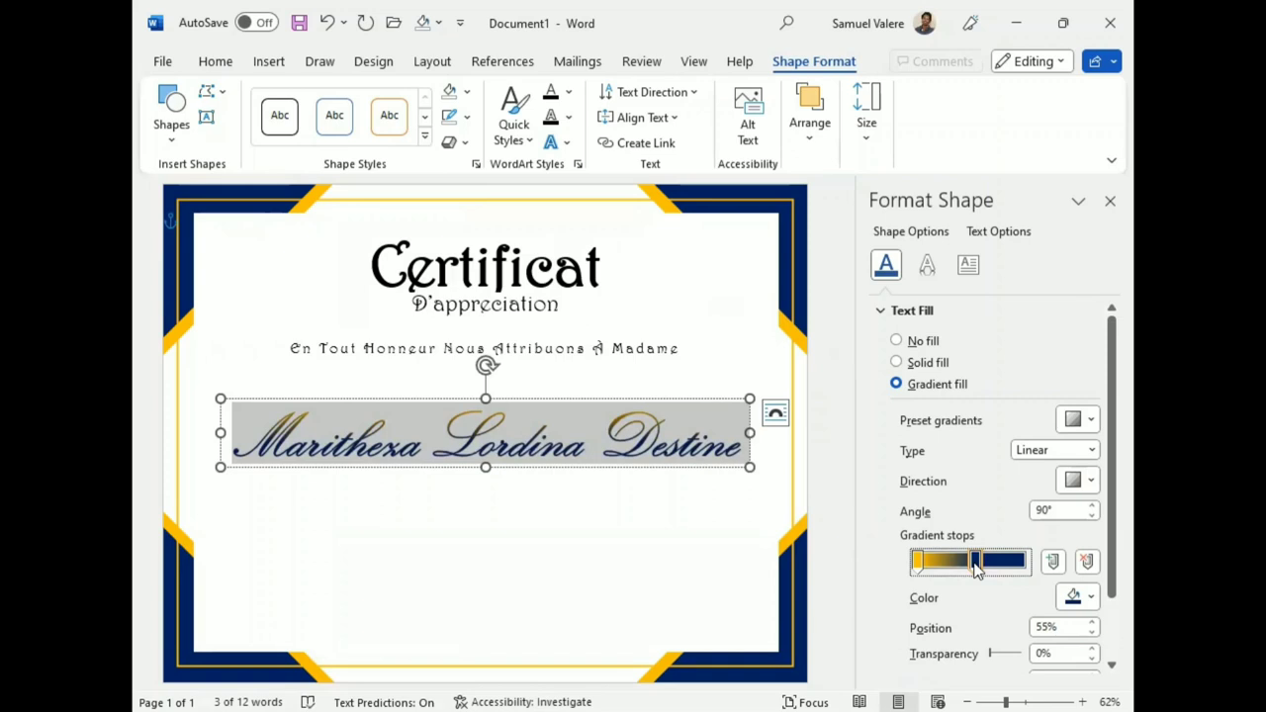
left_click(1109, 201)
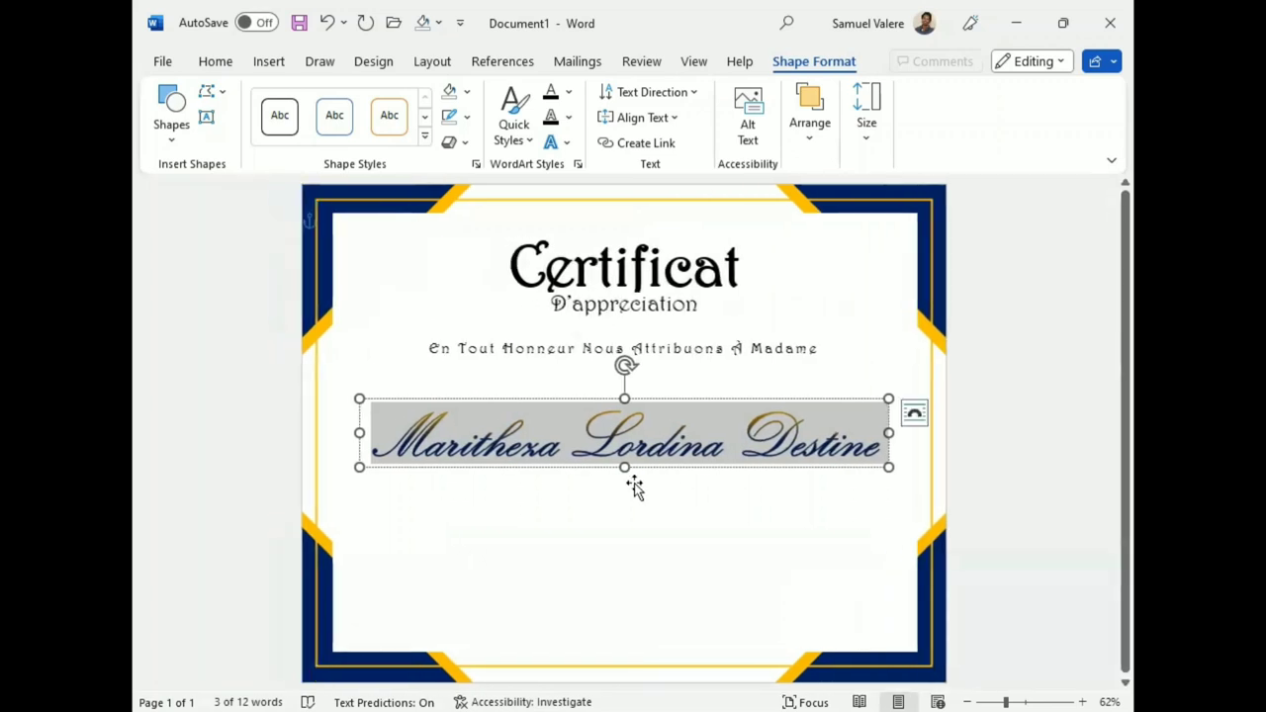
- Copy the D'appreciation subtitle box and place it centred below the name
left_click(633, 487)
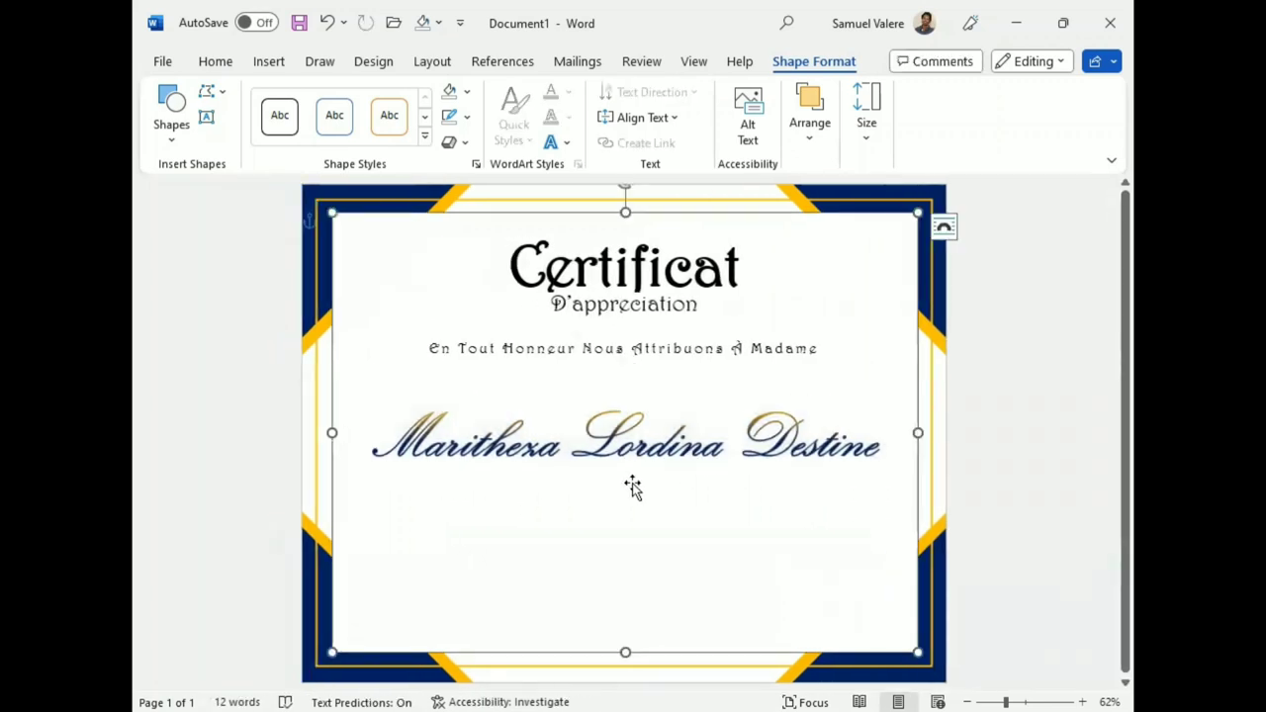
left_click(611, 304)
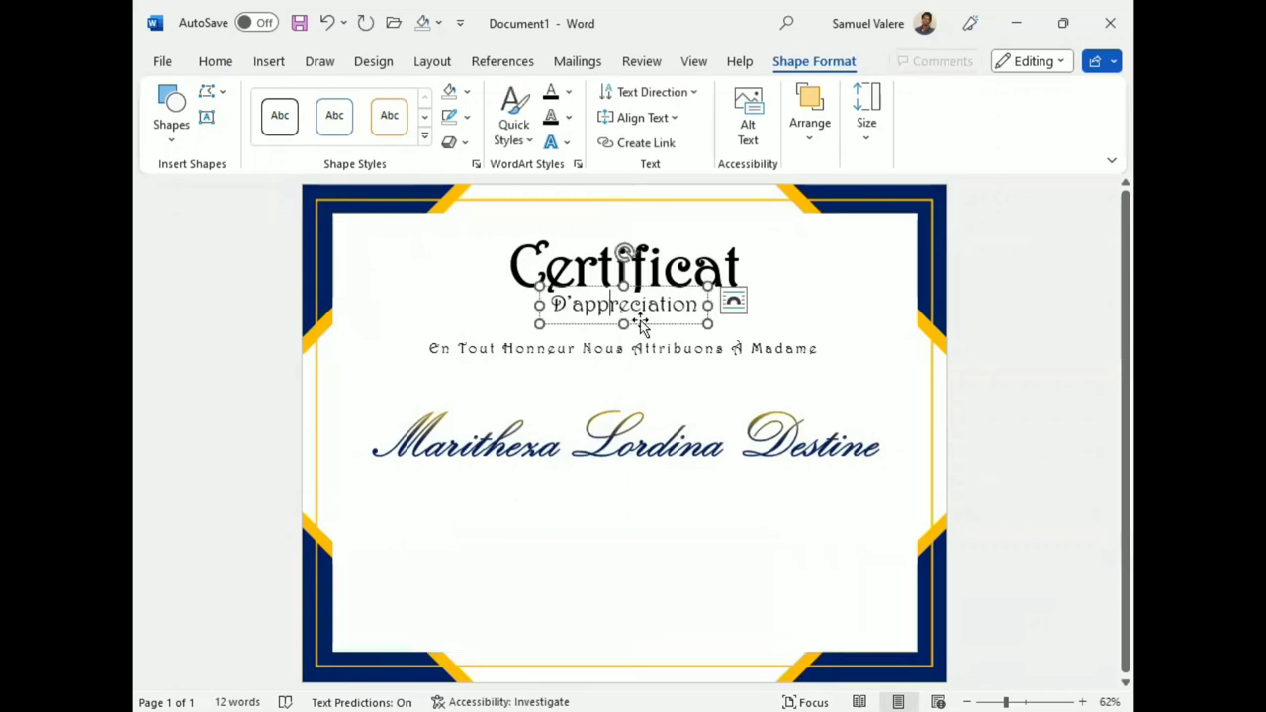
mouse_move(641, 323)
left_mouse_down()
mouse_move(651, 334)
mouse_move(617, 525)
left_mouse_up()
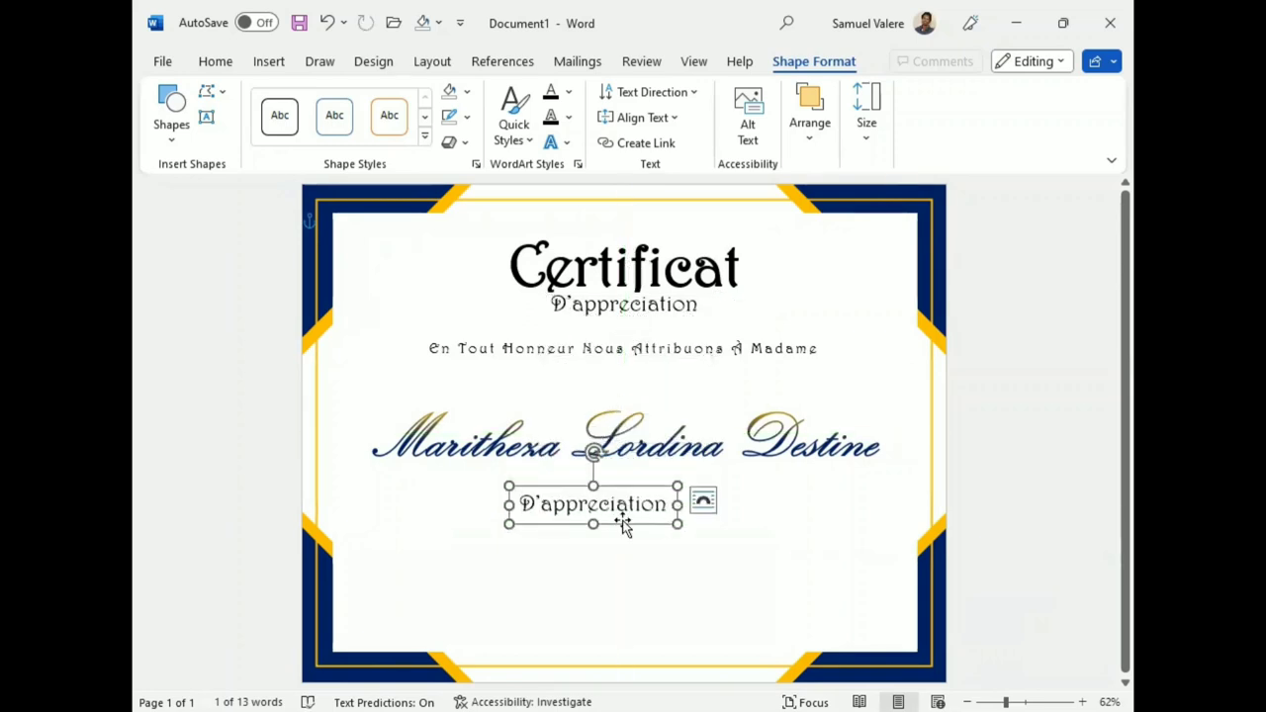
left_click_drag(623, 528, 654, 528)
double_click(642, 505)
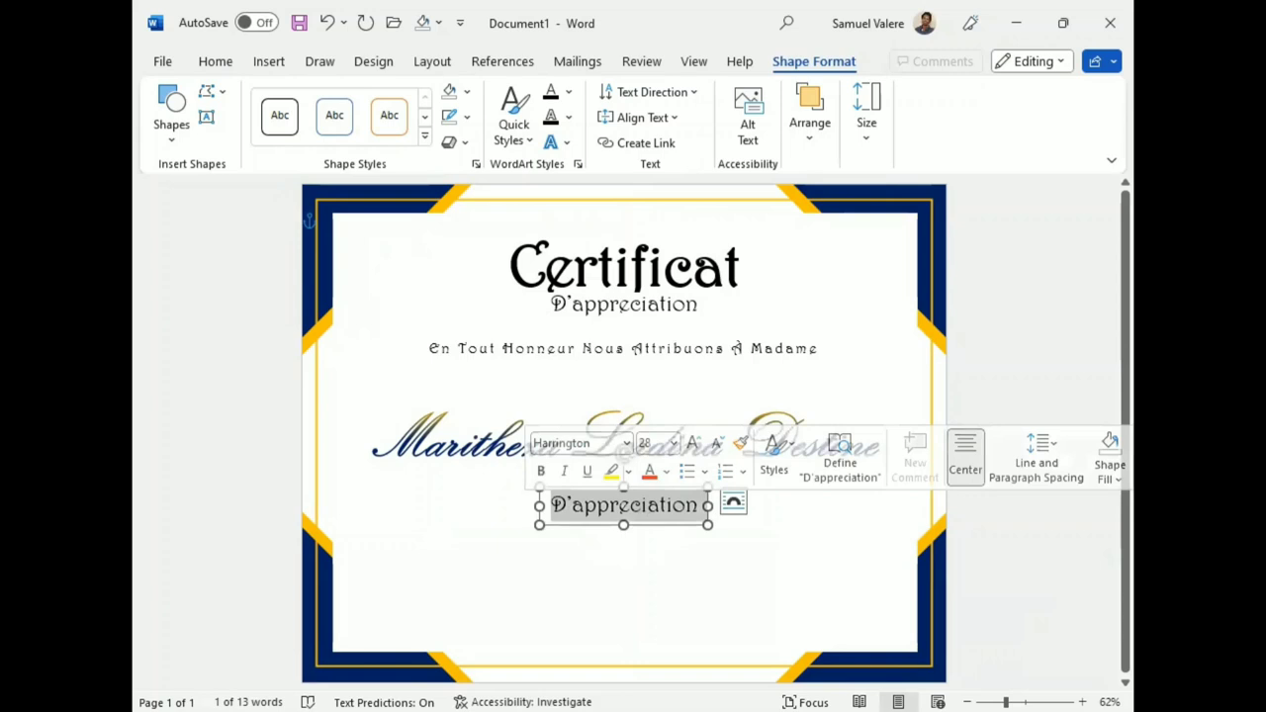
left_click(624, 452)
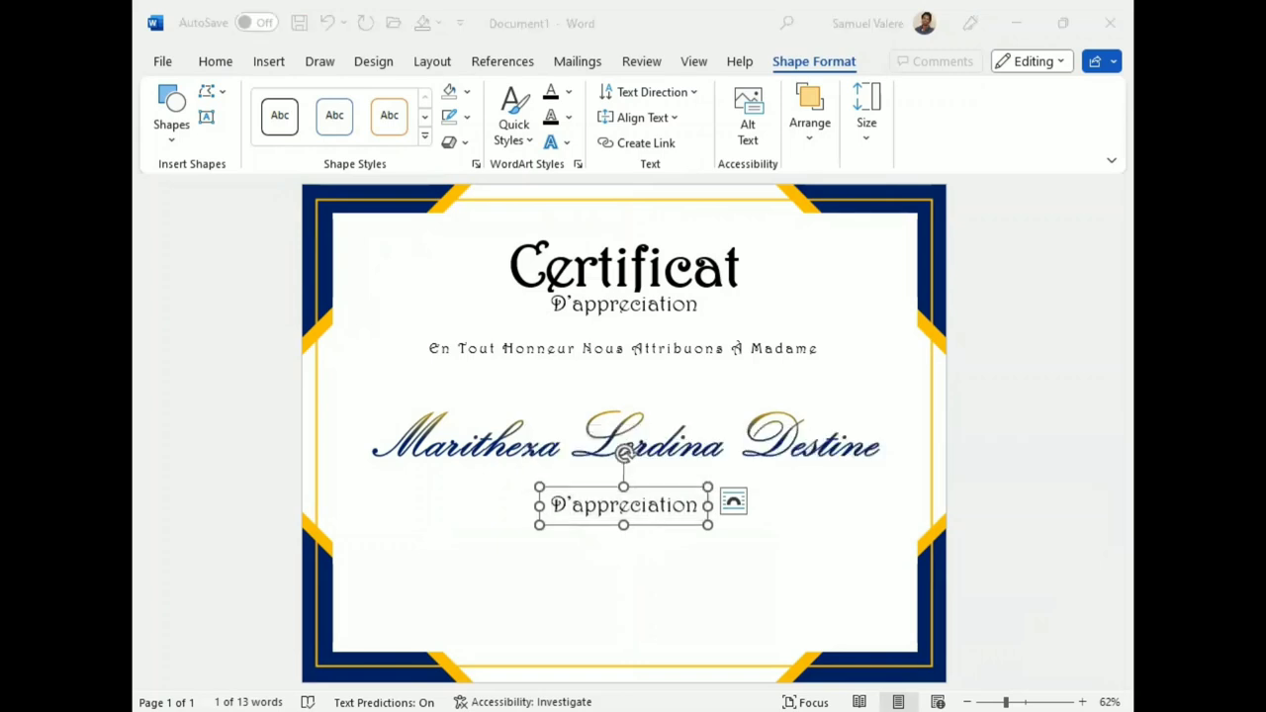
- Replace the copy's text with 'Merci d'apporter un sourire à' and enlarge the box to fit
double_click(633, 504)
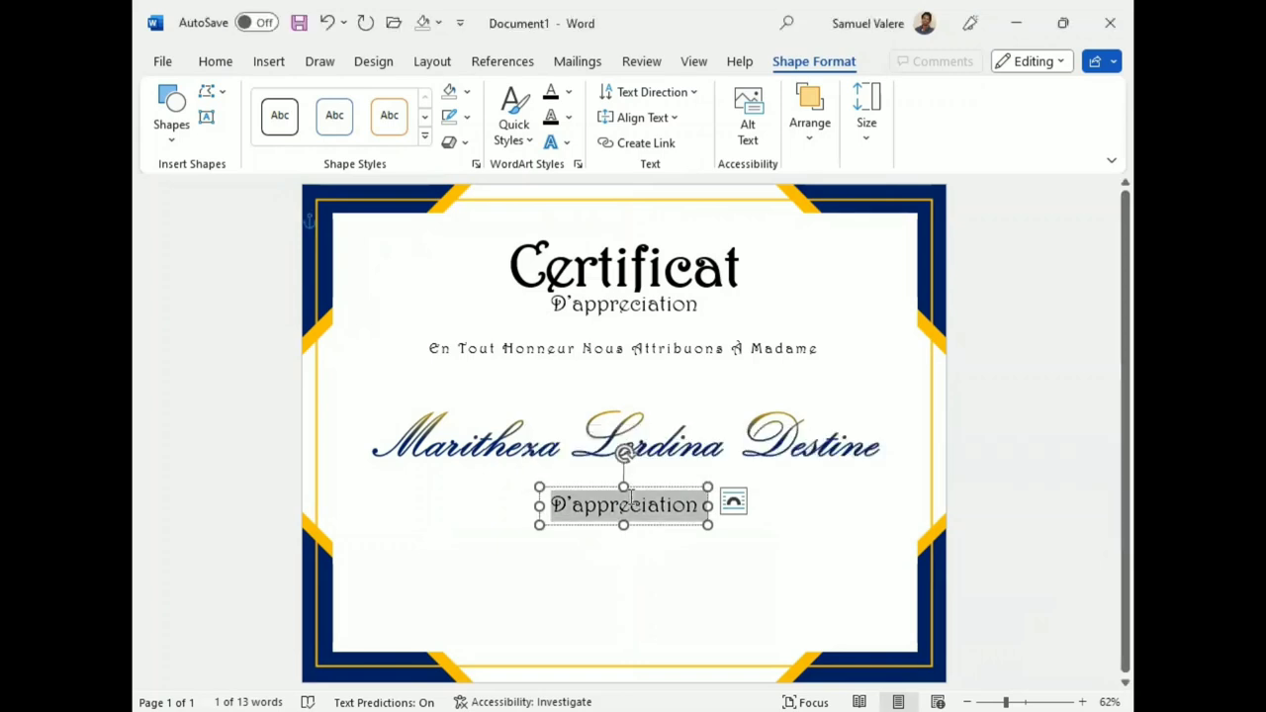
type("Merci d'apporter un")
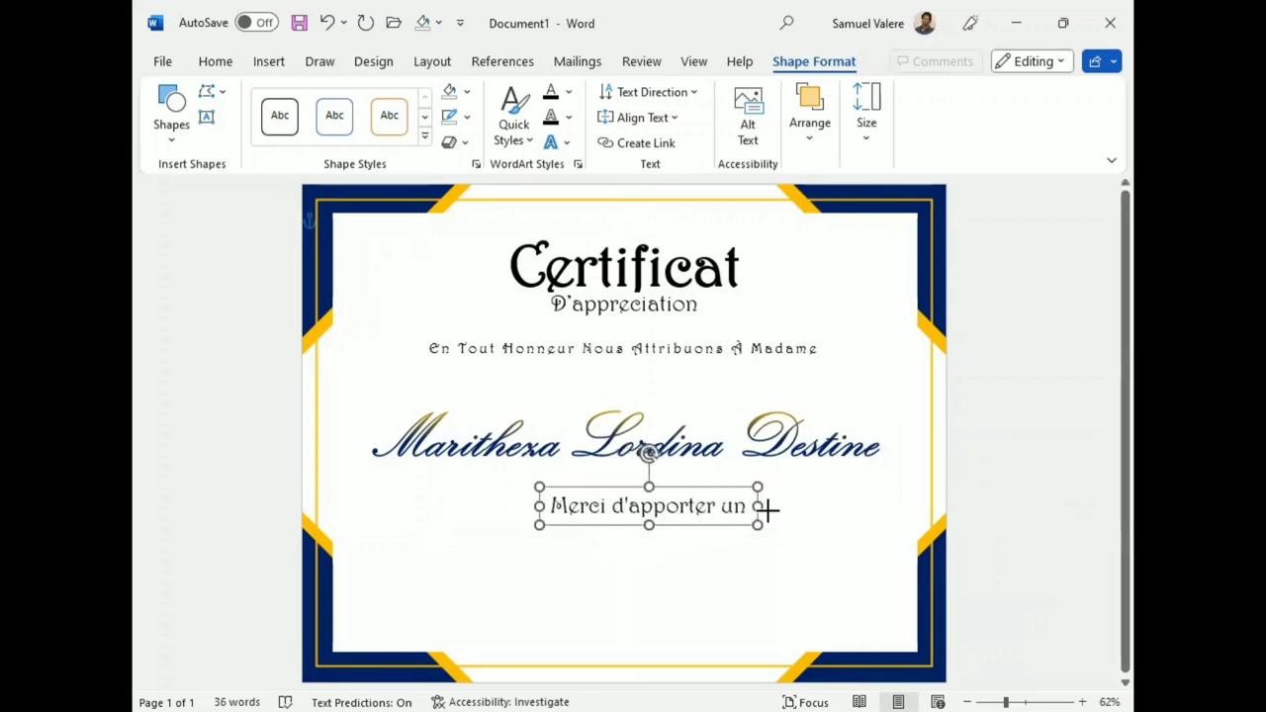
type(" sourire à")
left_click_drag(865, 506, 904, 506)
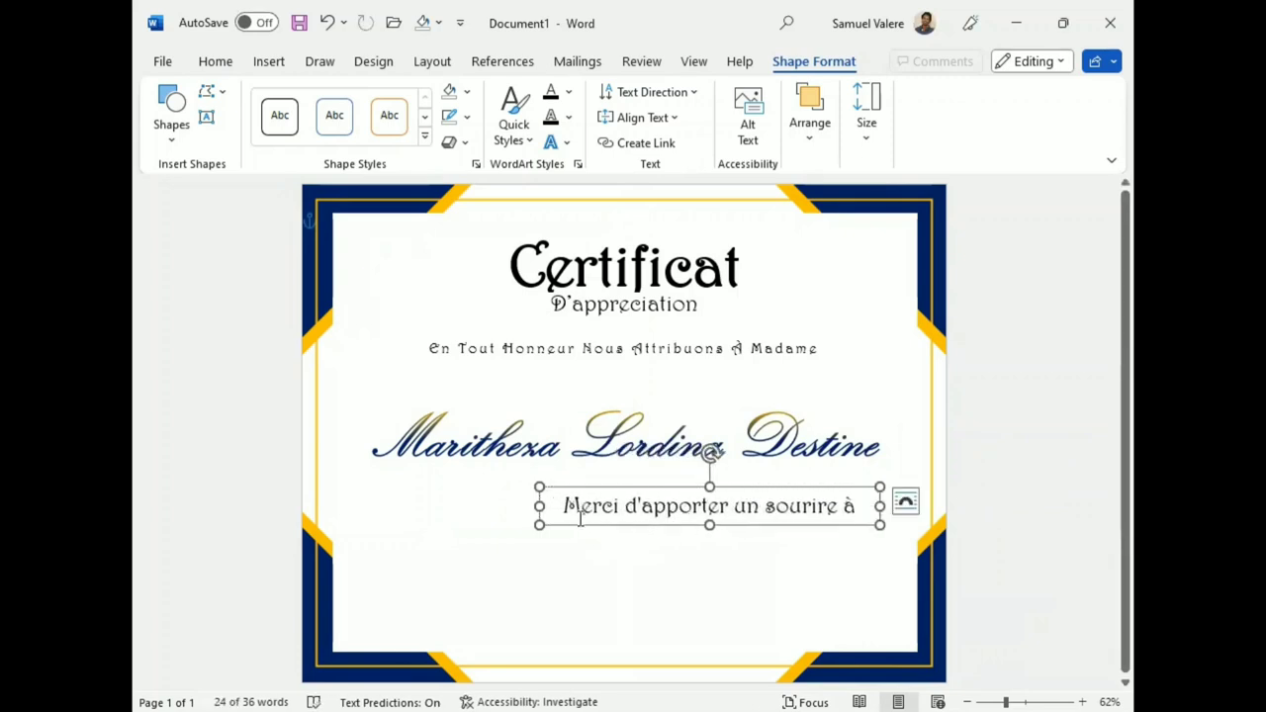
left_click_drag(539, 505, 499, 504)
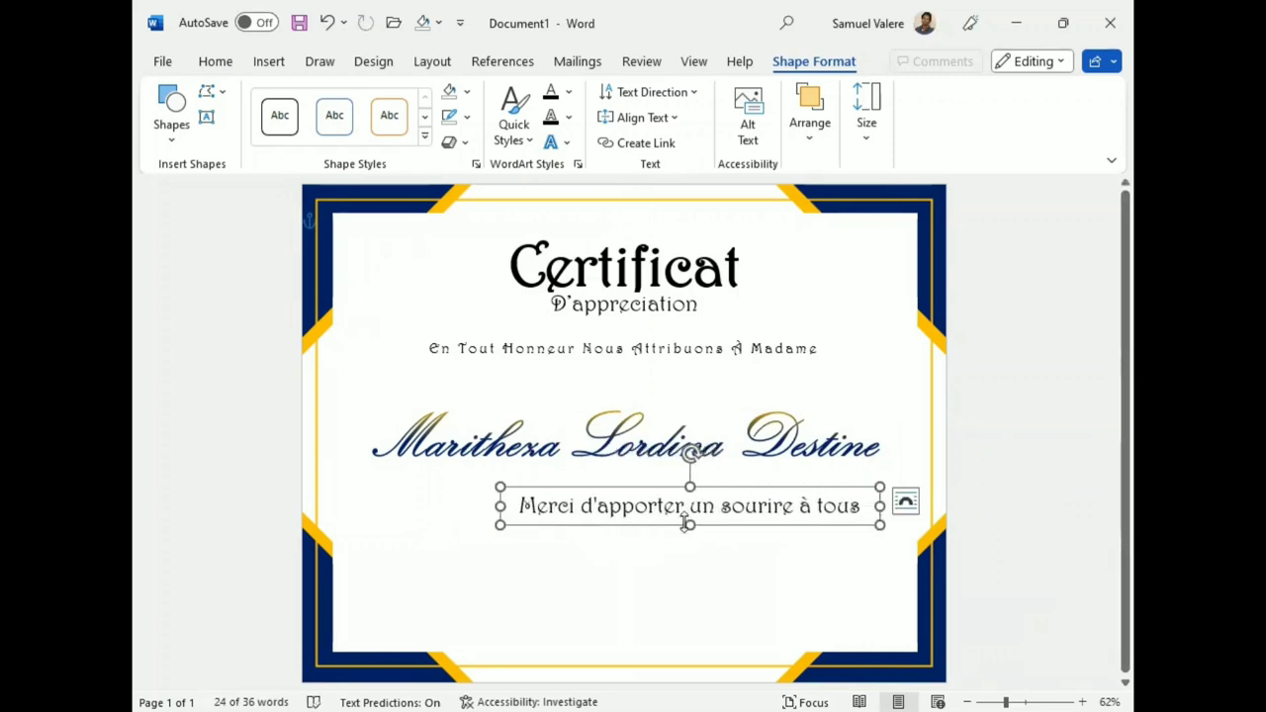
left_click_drag(683, 541, 697, 597)
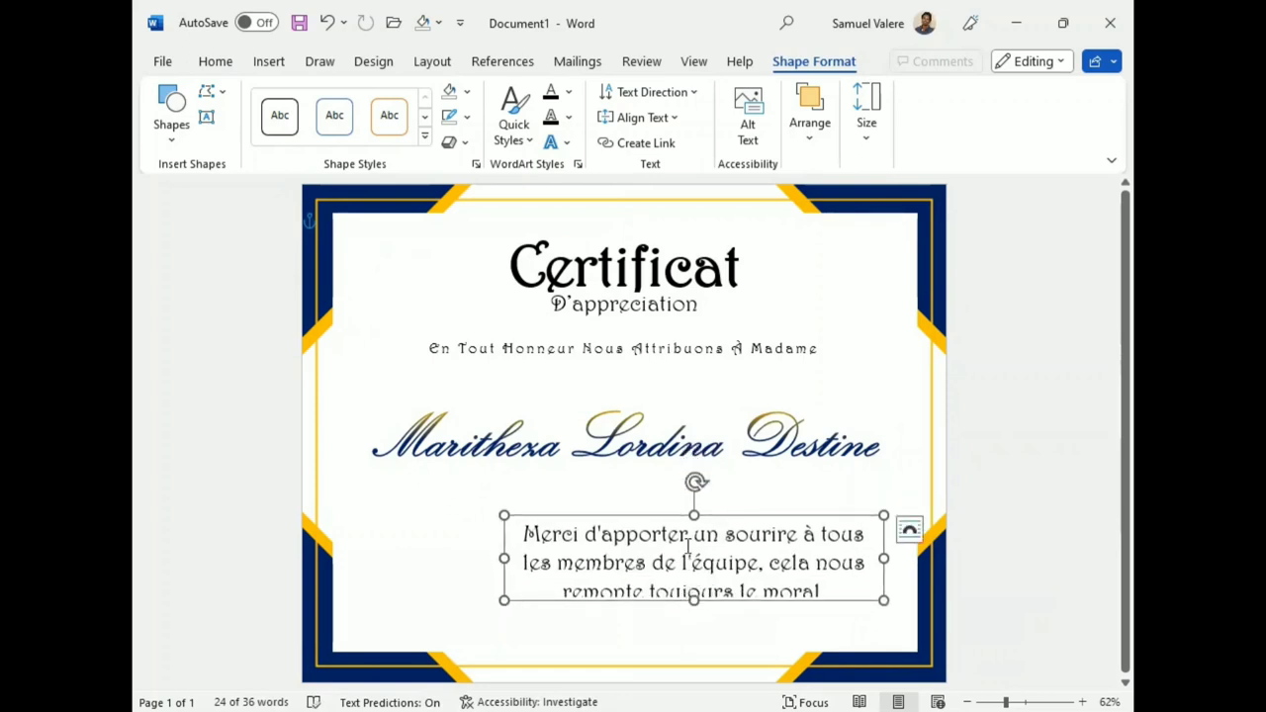
left_click_drag(685, 521, 616, 484)
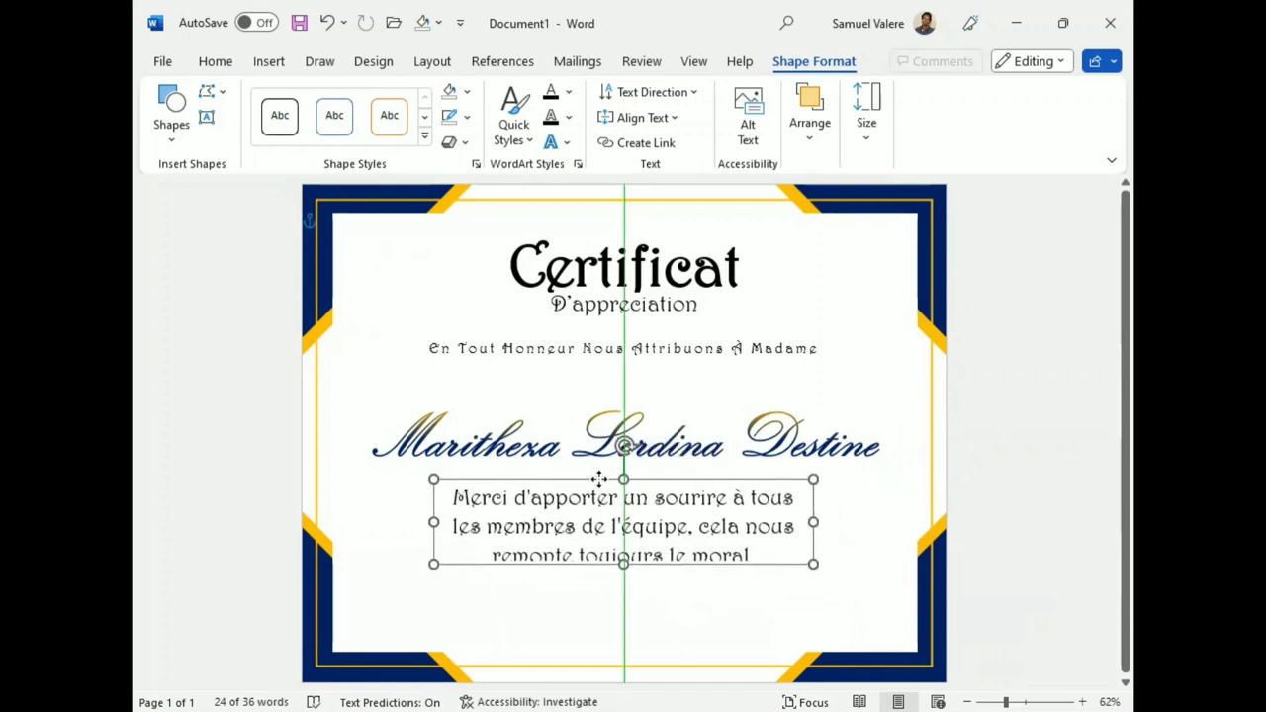
- Reduce the message to 18 pt, then widen and shorten its box to fit the text
triple_click(634, 511)
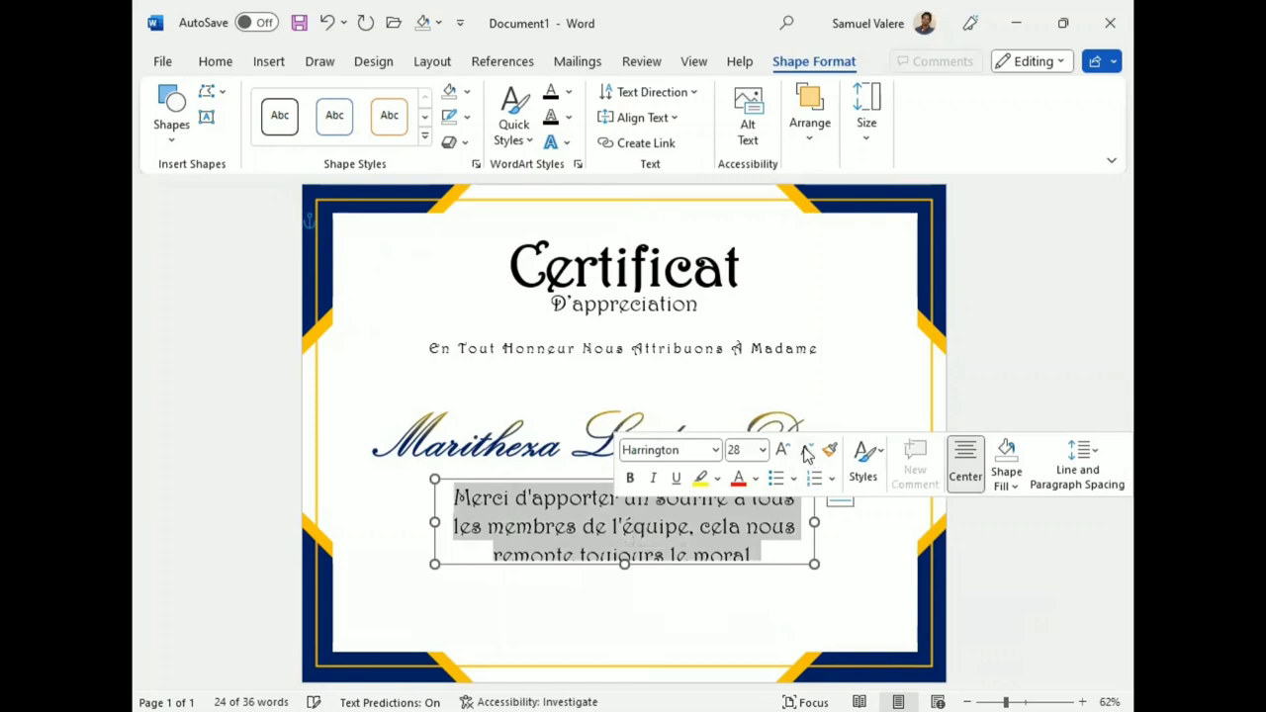
left_click(807, 452)
left_click(807, 452)
left_click(807, 452)
left_click(806, 452)
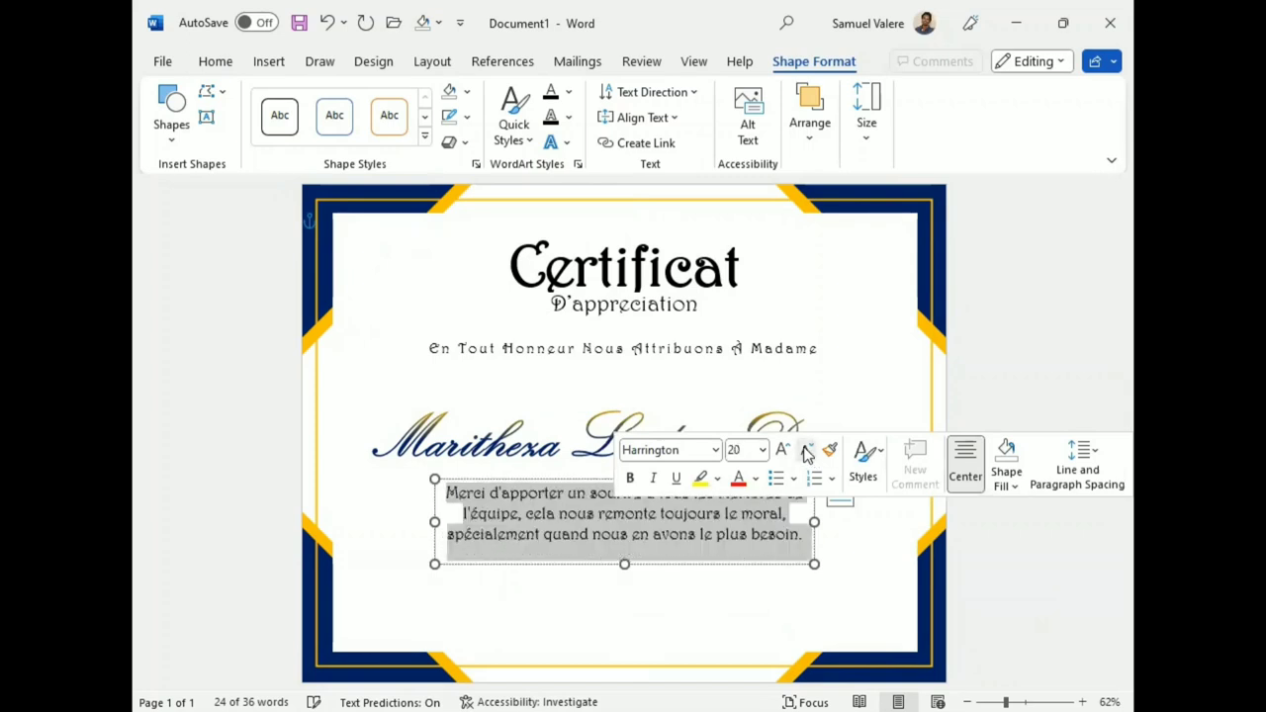
left_click(807, 452)
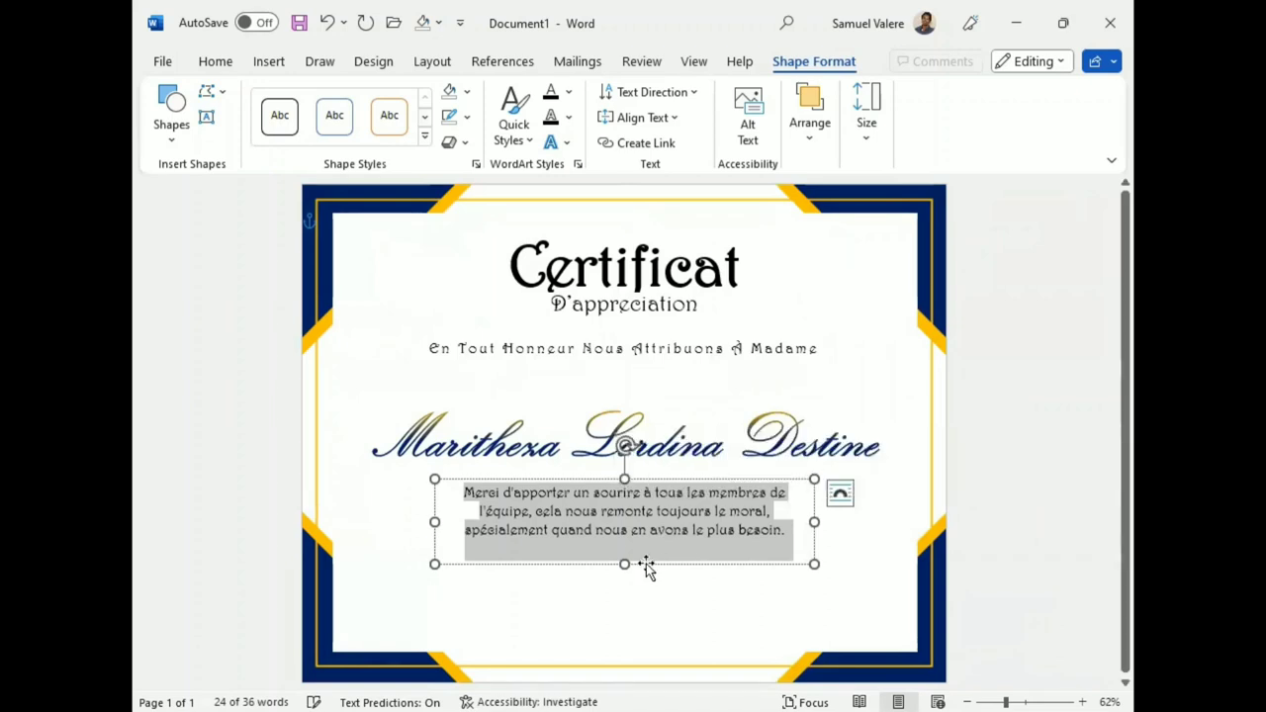
left_click(647, 565)
left_click_drag(815, 522, 886, 520)
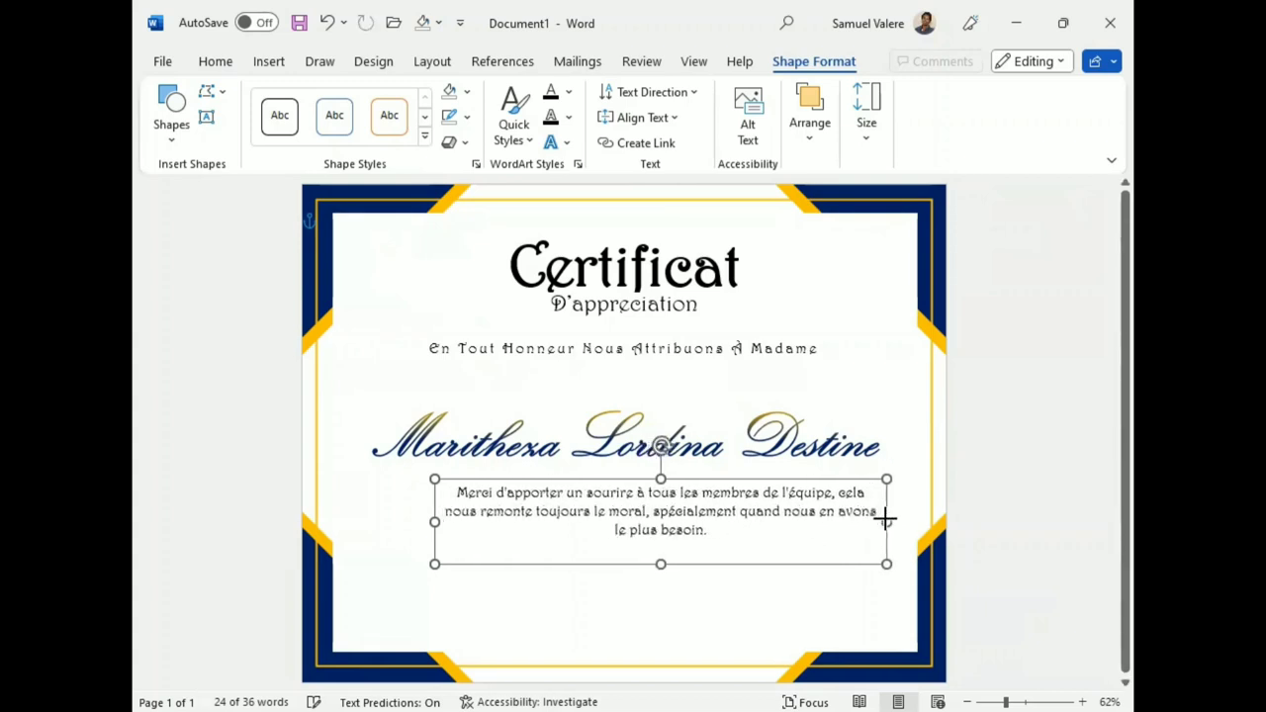
mouse_move(672, 567)
left_mouse_down()
mouse_move(660, 545)
mouse_move(680, 552)
mouse_move(635, 548)
left_mouse_up()
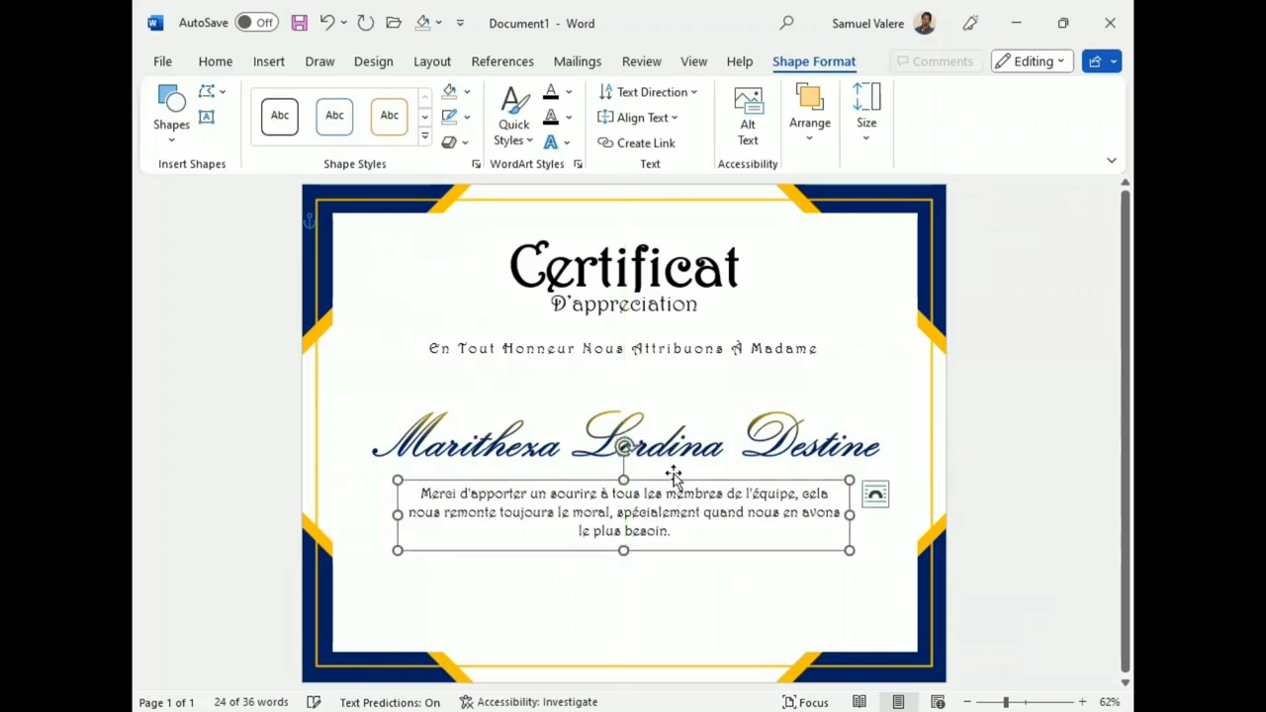
- Move the En Tout Honneur line and D'appreciation subtitle slightly down, keeping them centred
left_click(641, 352)
left_click_drag(650, 362, 652, 387)
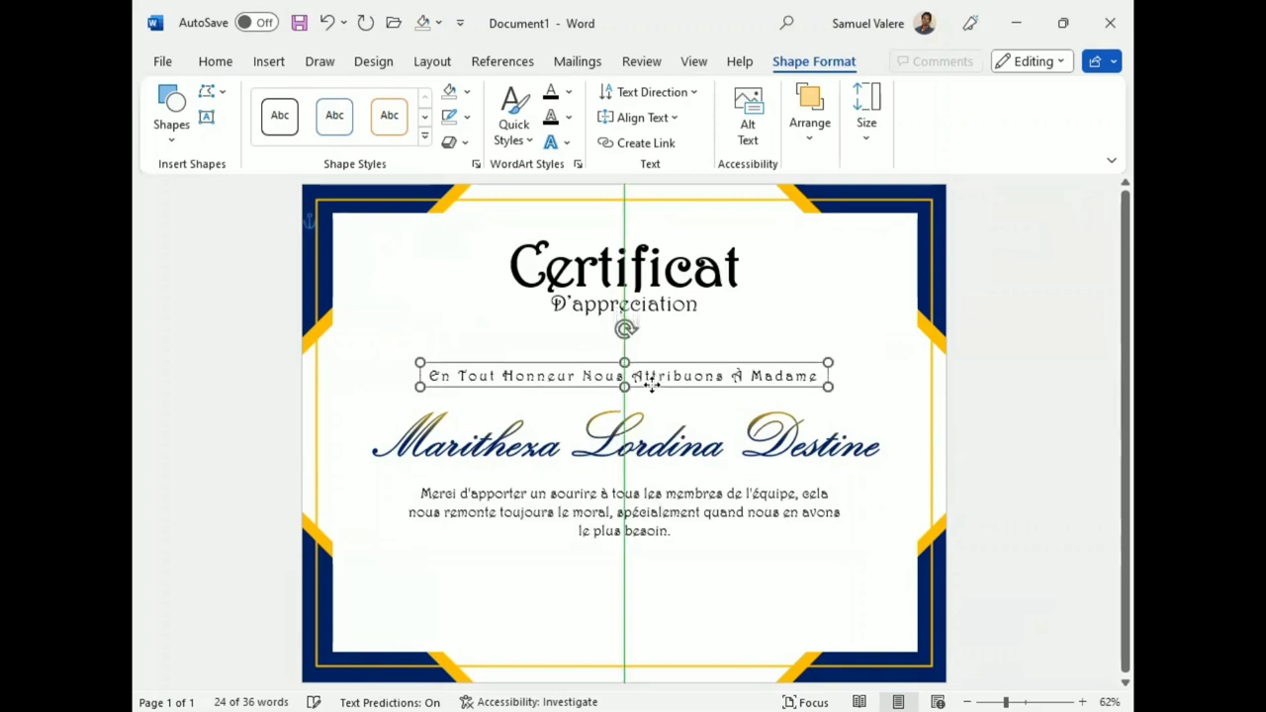
left_click(651, 327)
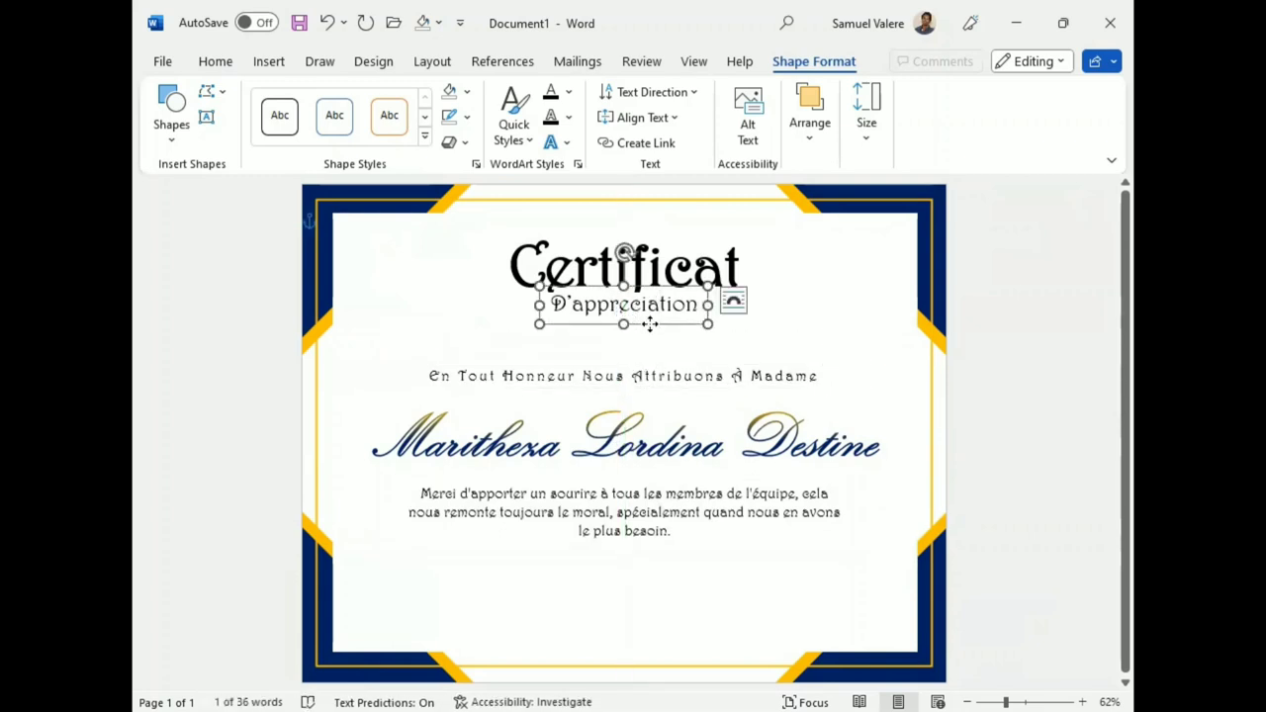
left_click_drag(650, 329, 651, 336)
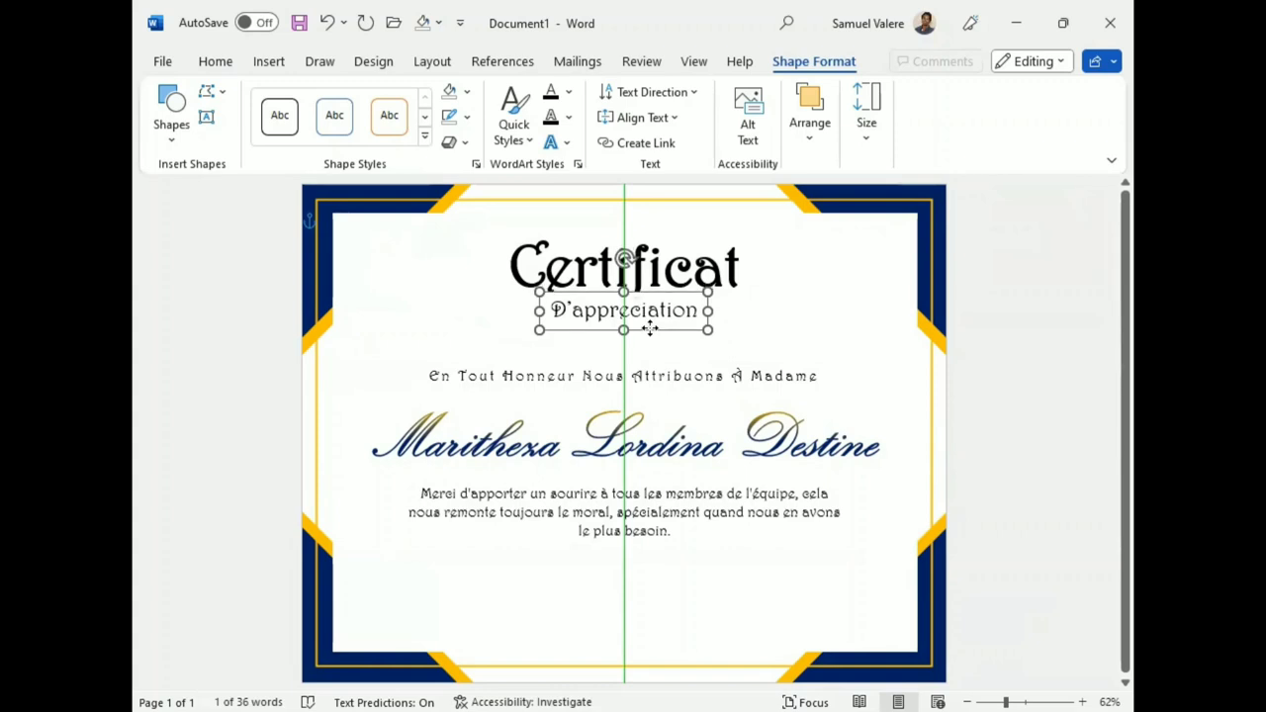
- Nudge the Certificat title and subtitle down together three arrow-key steps
left_click(652, 277, "shift")
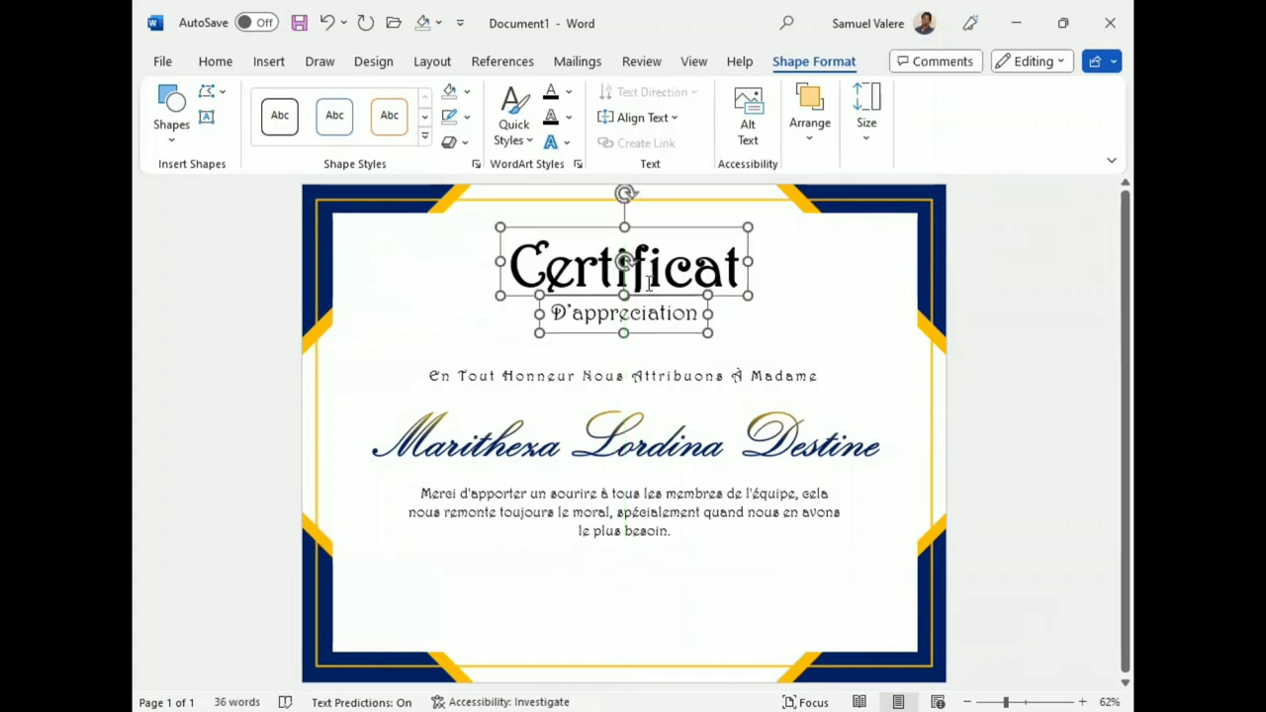
key("Down")
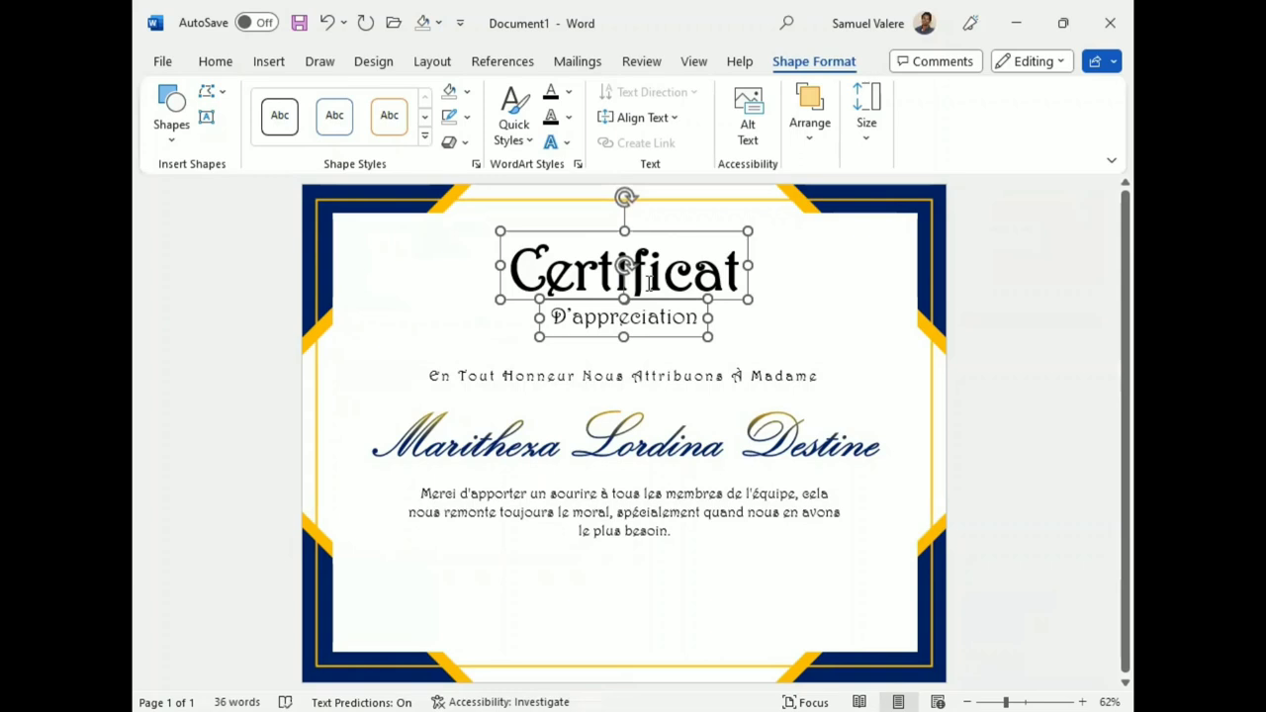
key("Down")
key("Down")
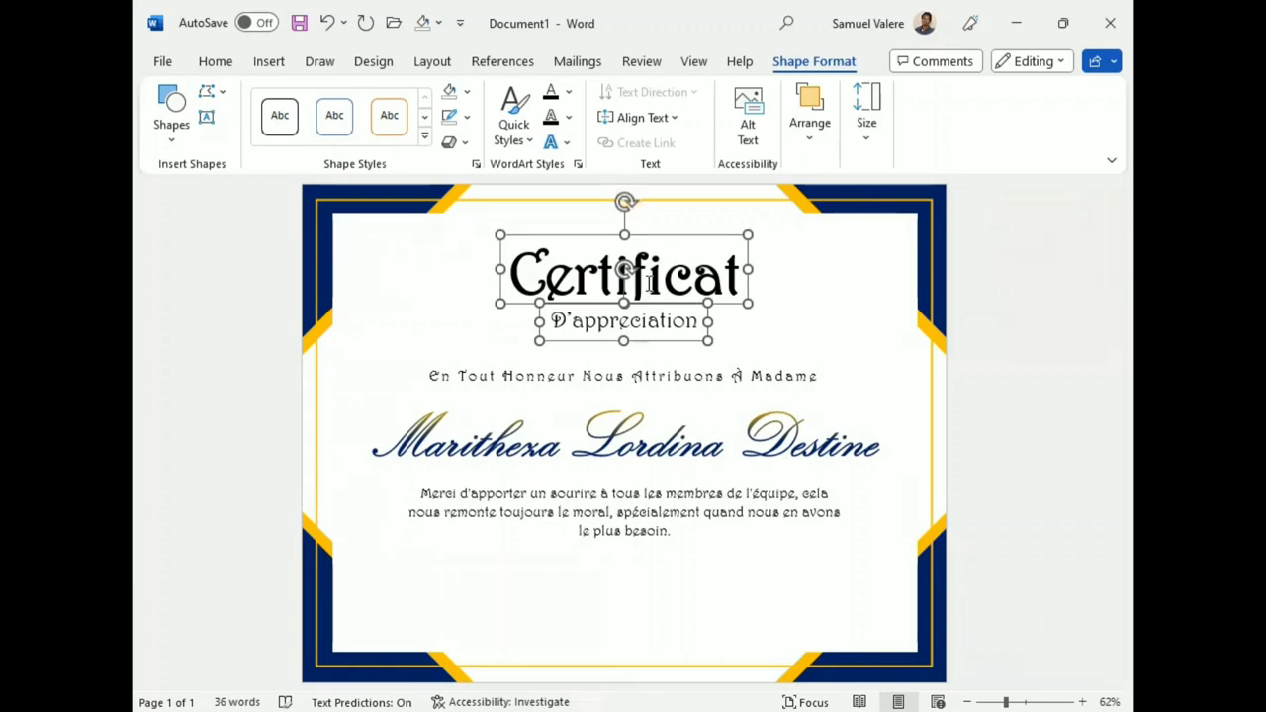
key("Down")
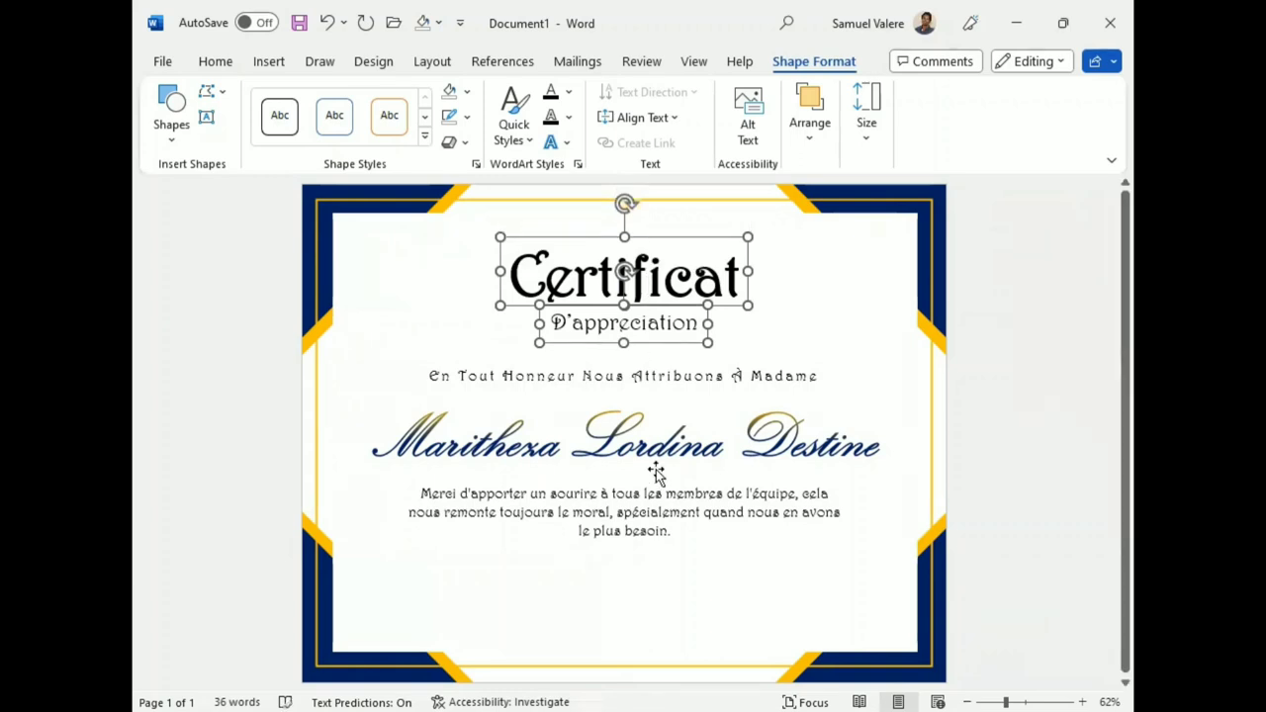
left_click(640, 446)
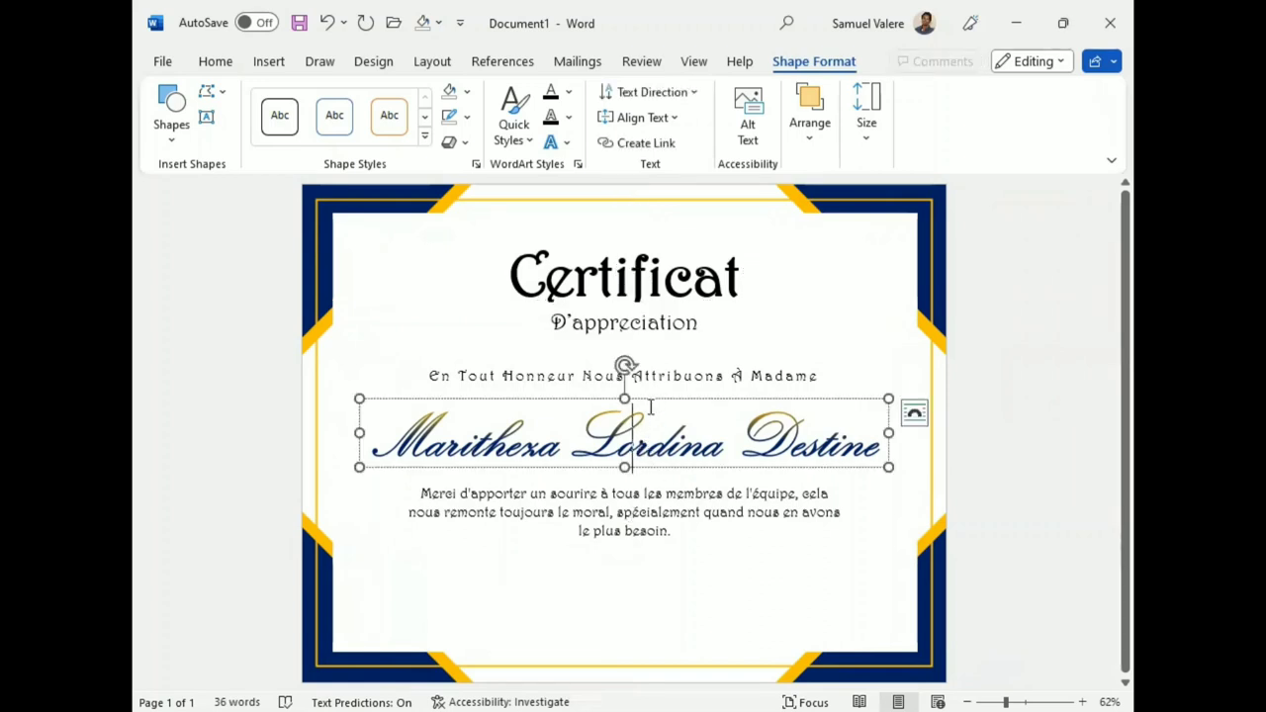
left_click(654, 399)
left_click(625, 544)
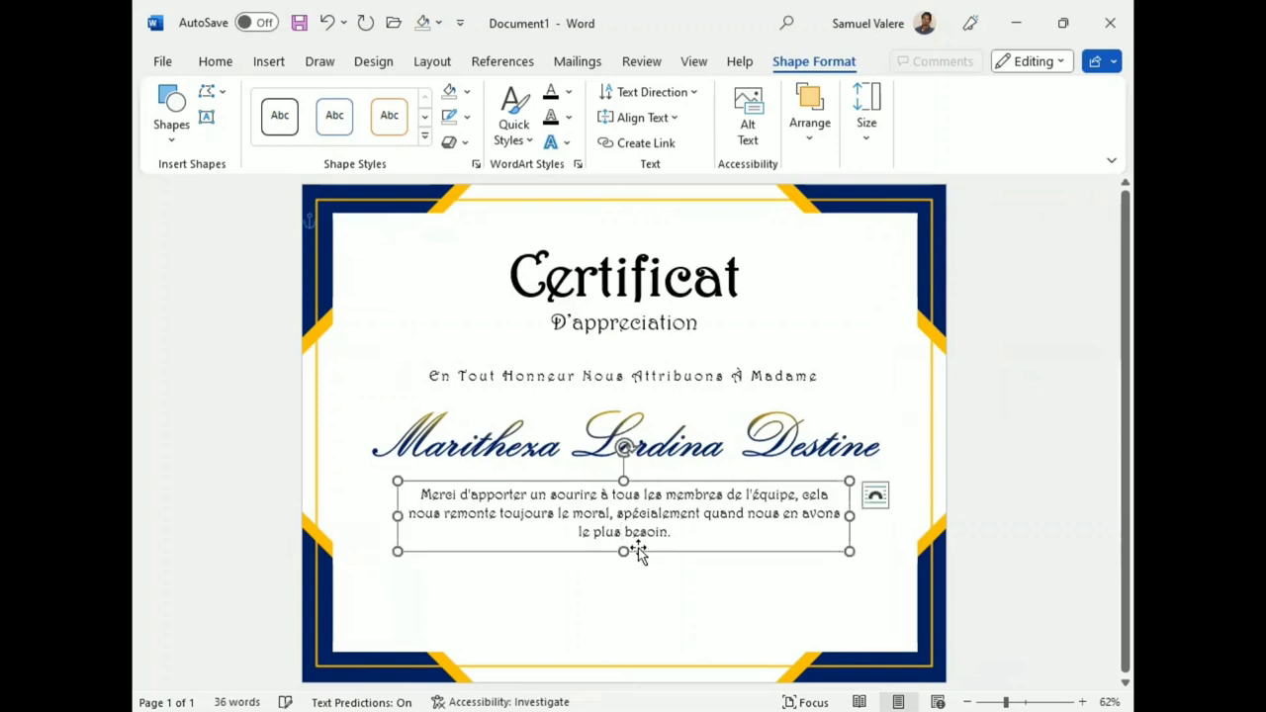
- Draw a small text box at the lower left and type 'Date' in it
left_click(206, 117)
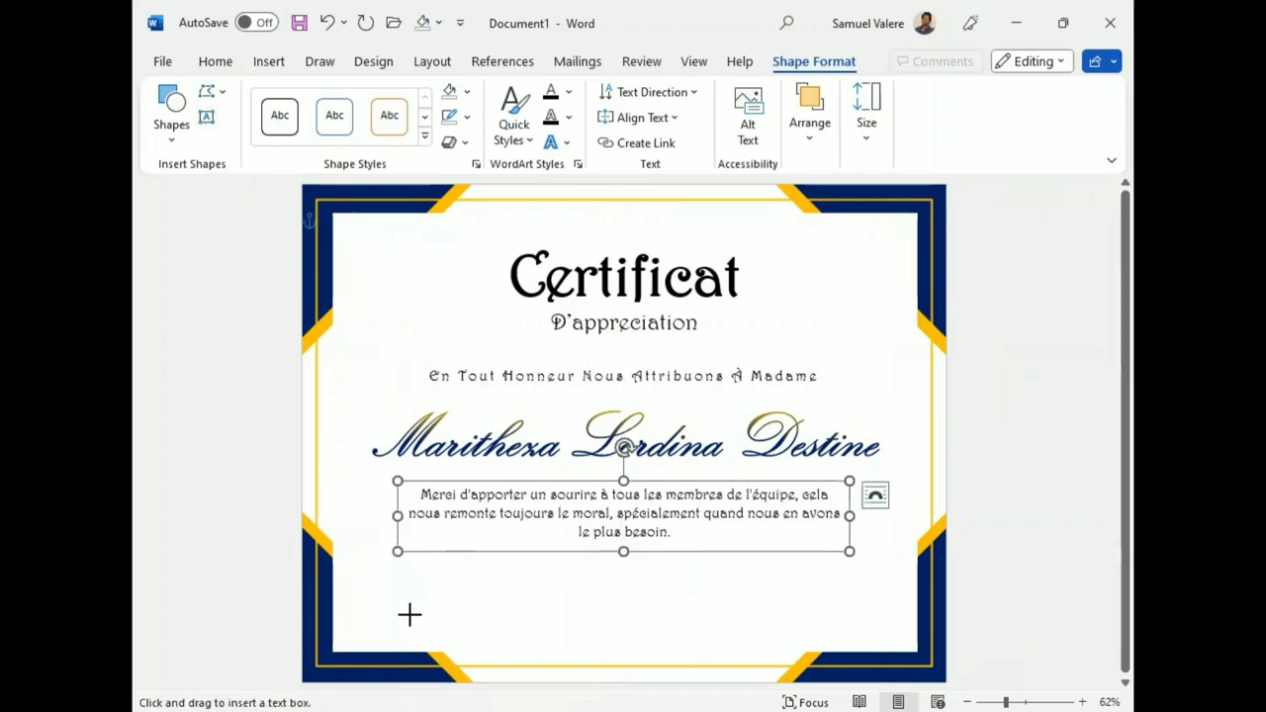
mouse_move(410, 612)
left_mouse_down()
mouse_move(424, 672)
mouse_move(506, 642)
mouse_move(449, 649)
mouse_move(445, 638)
left_mouse_up()
type("D")
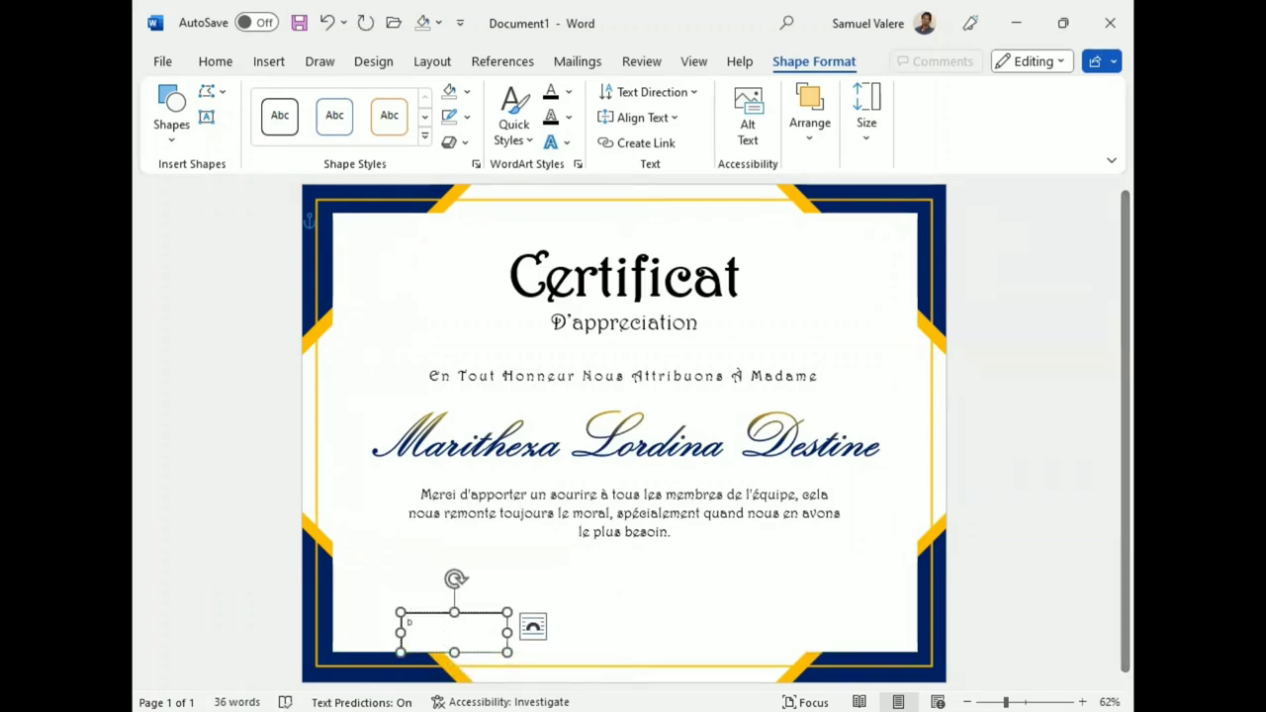
type("ate")
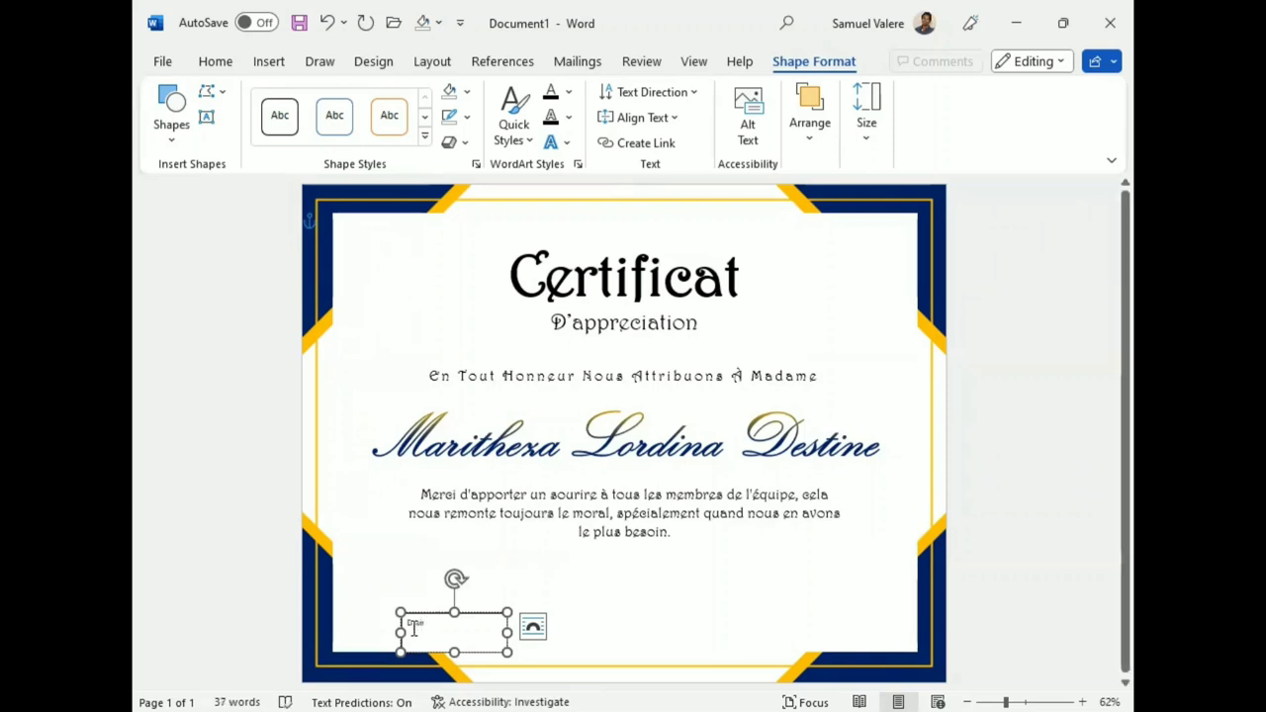
- Format the Date text centred, in Harrington font at size 12
double_click(416, 625)
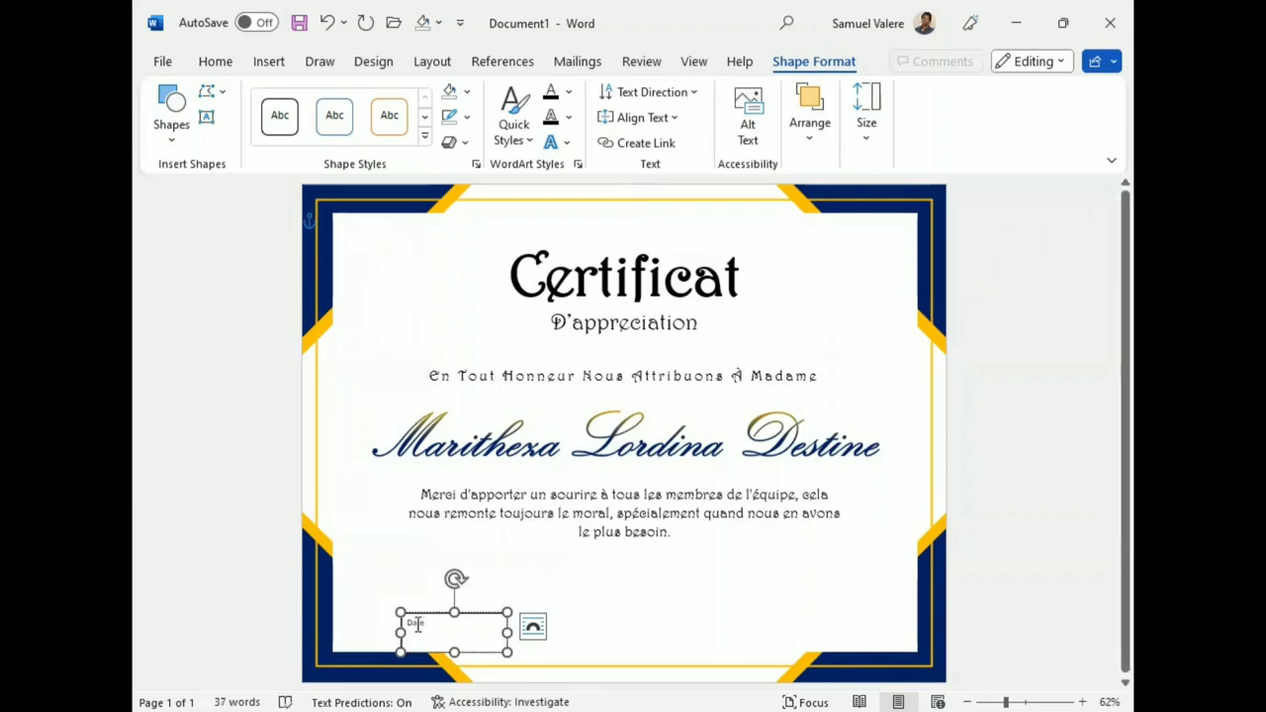
left_click(215, 62)
left_click(500, 117)
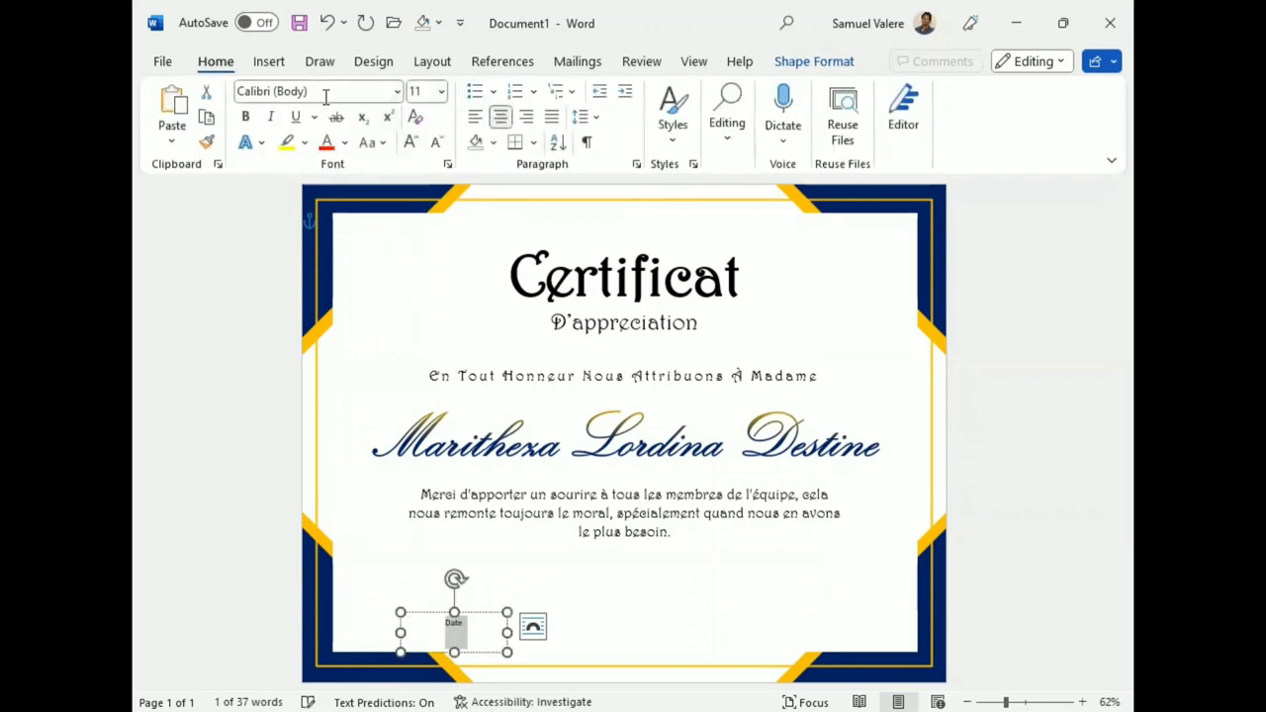
left_click(349, 92)
left_click(398, 92)
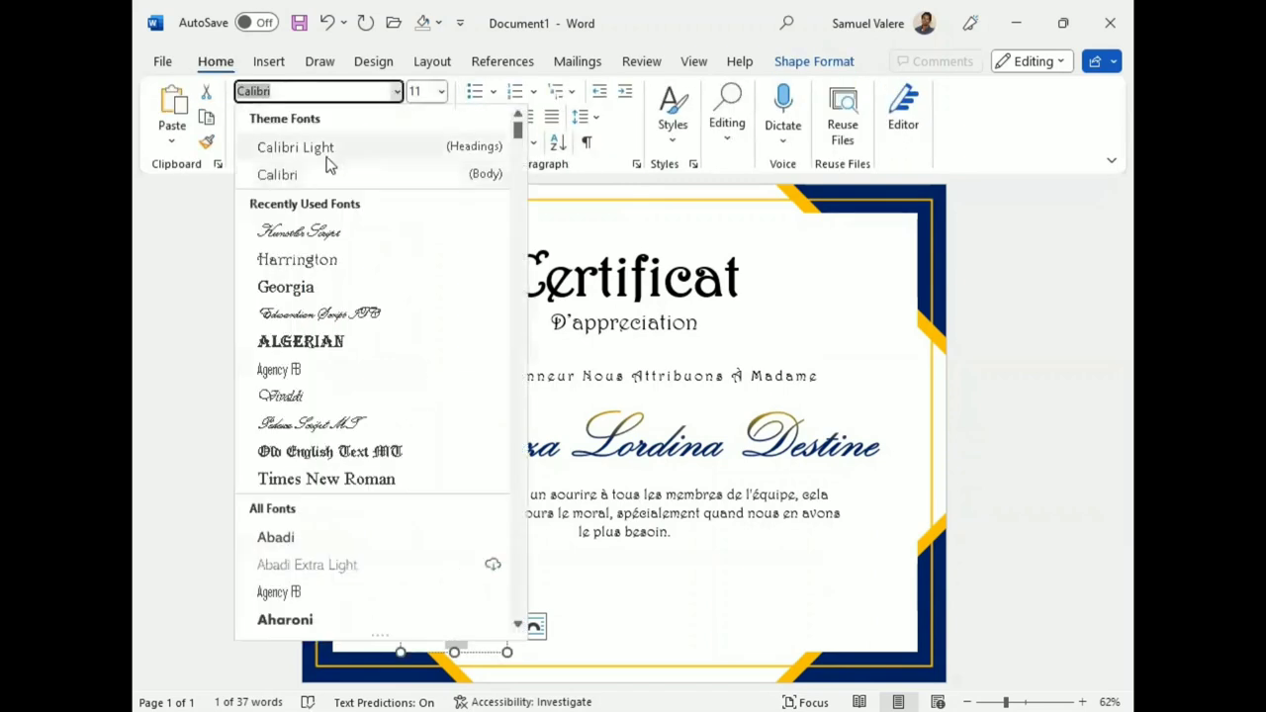
left_click(294, 260)
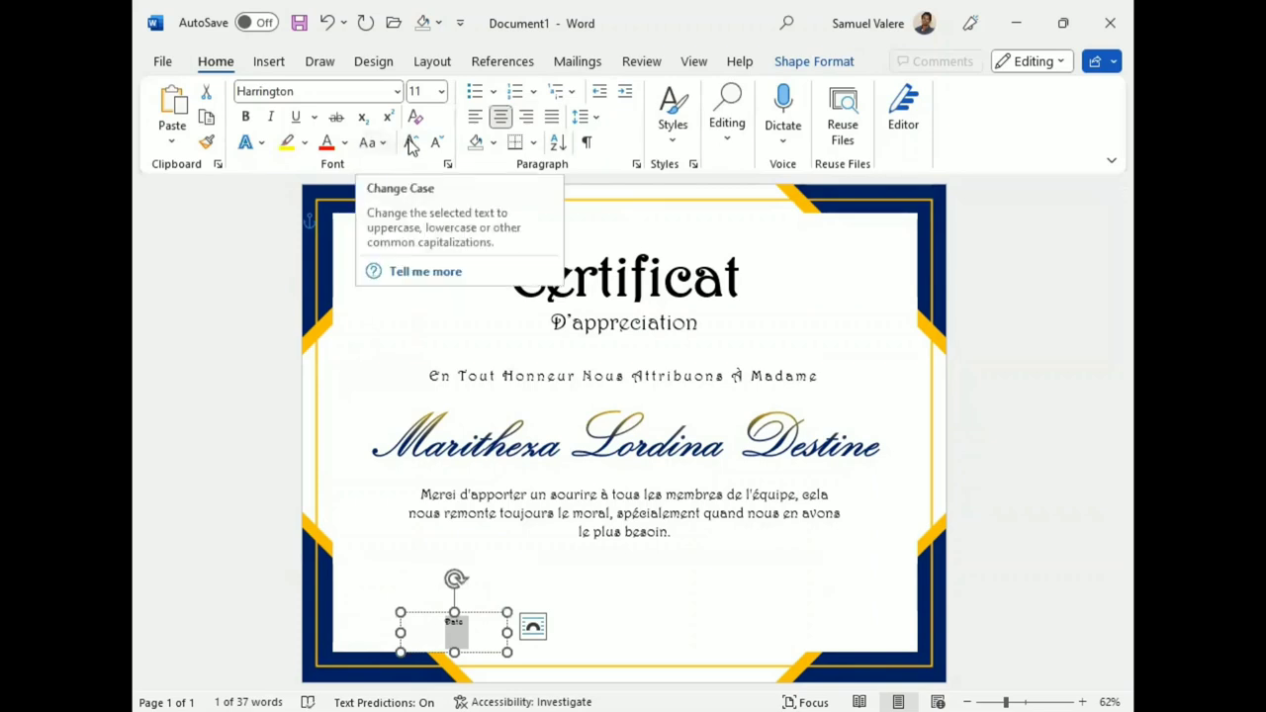
left_click(411, 144)
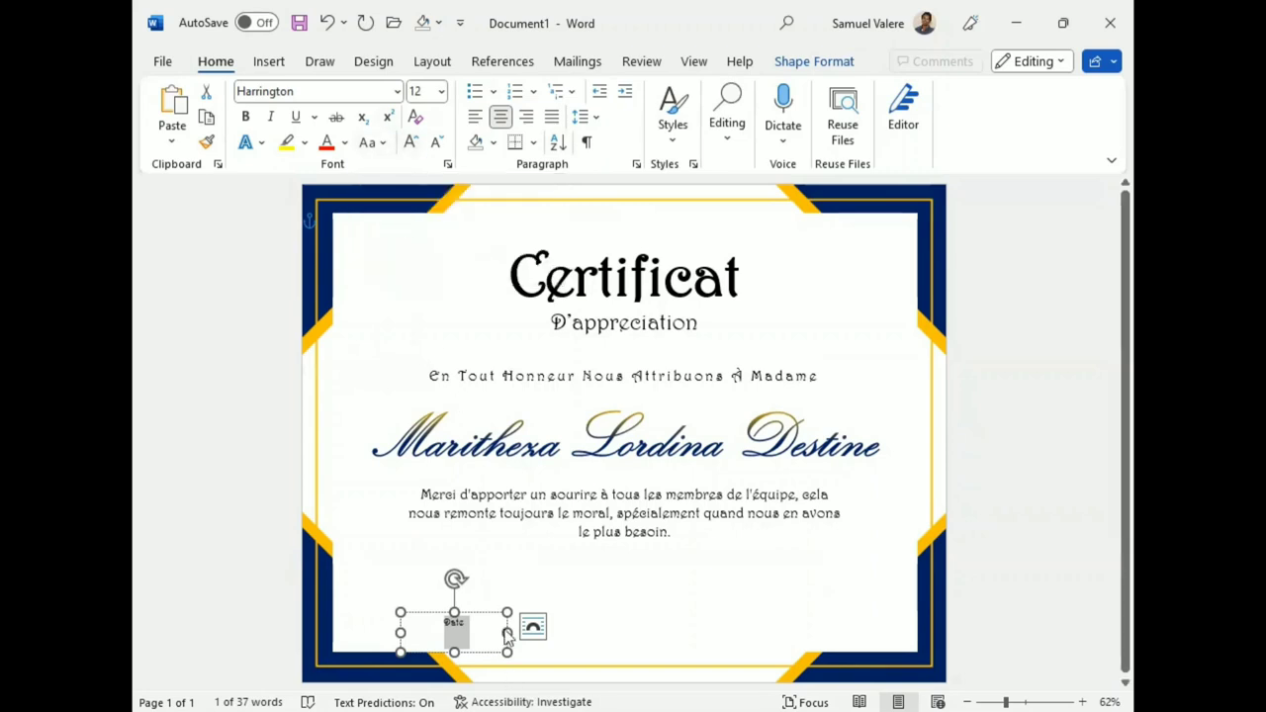
- Narrow the Date text box to fit its label, keeping the text at 12 pt
left_click_drag(506, 632, 404, 630)
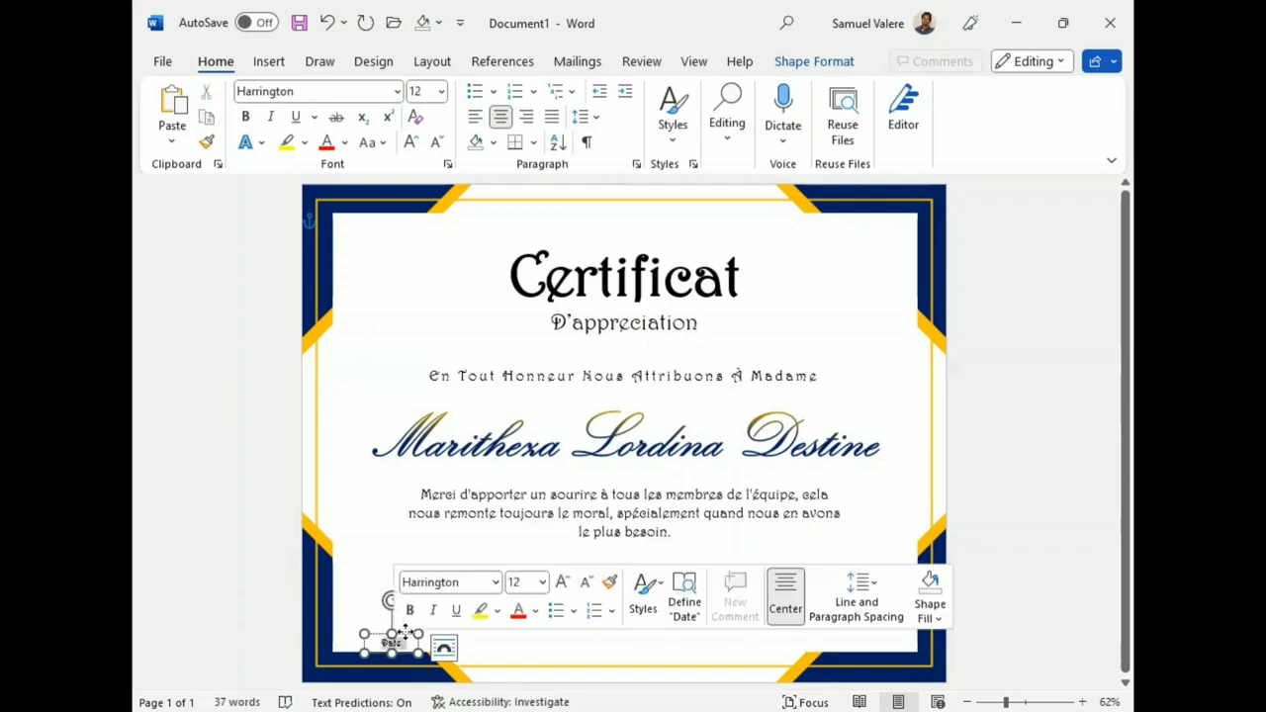
left_click(562, 582)
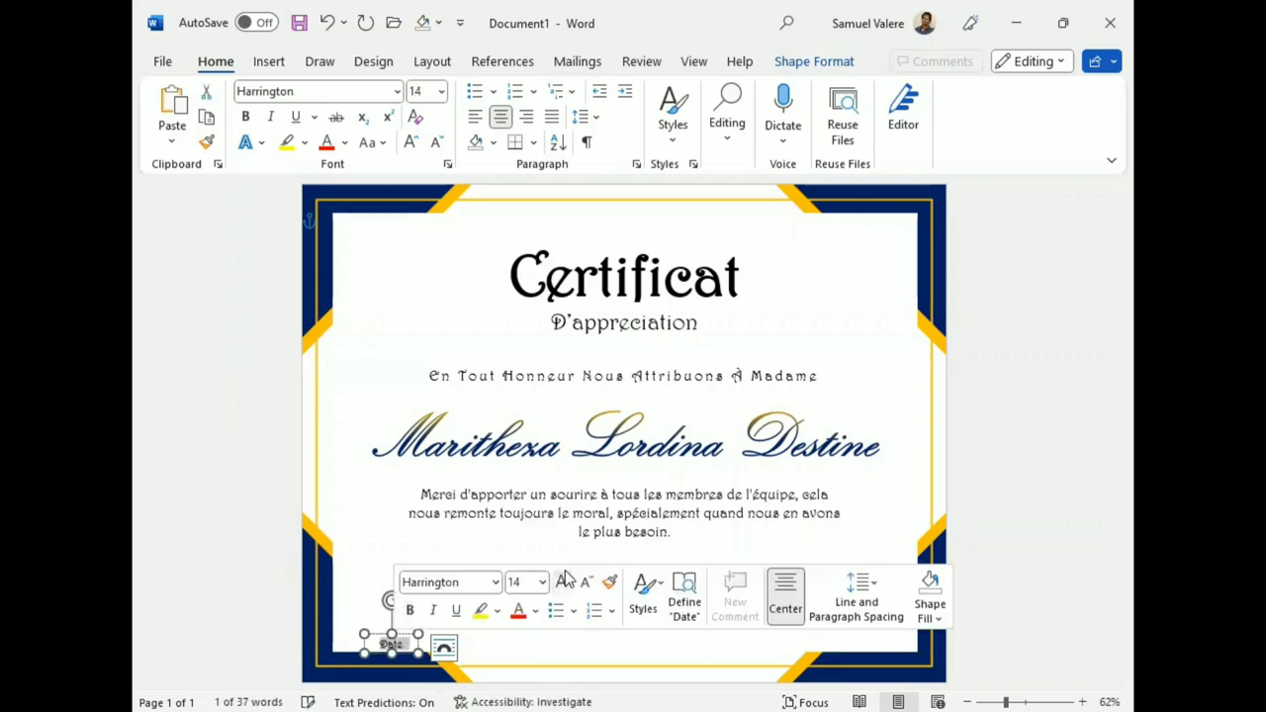
left_click(585, 582)
left_click(441, 515)
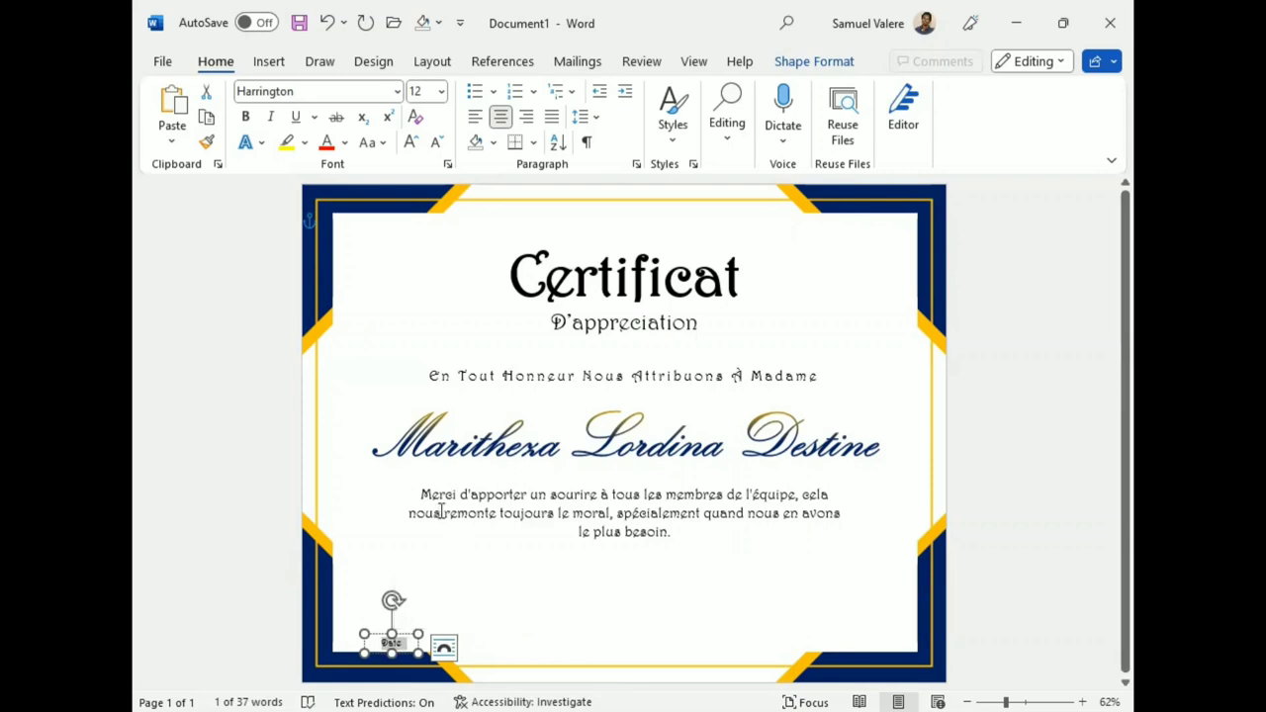
left_click(409, 636)
- Duplicate the Date box, move the copy right, and change its text to Signature
key("ctrl+c")
key("ctrl+v")
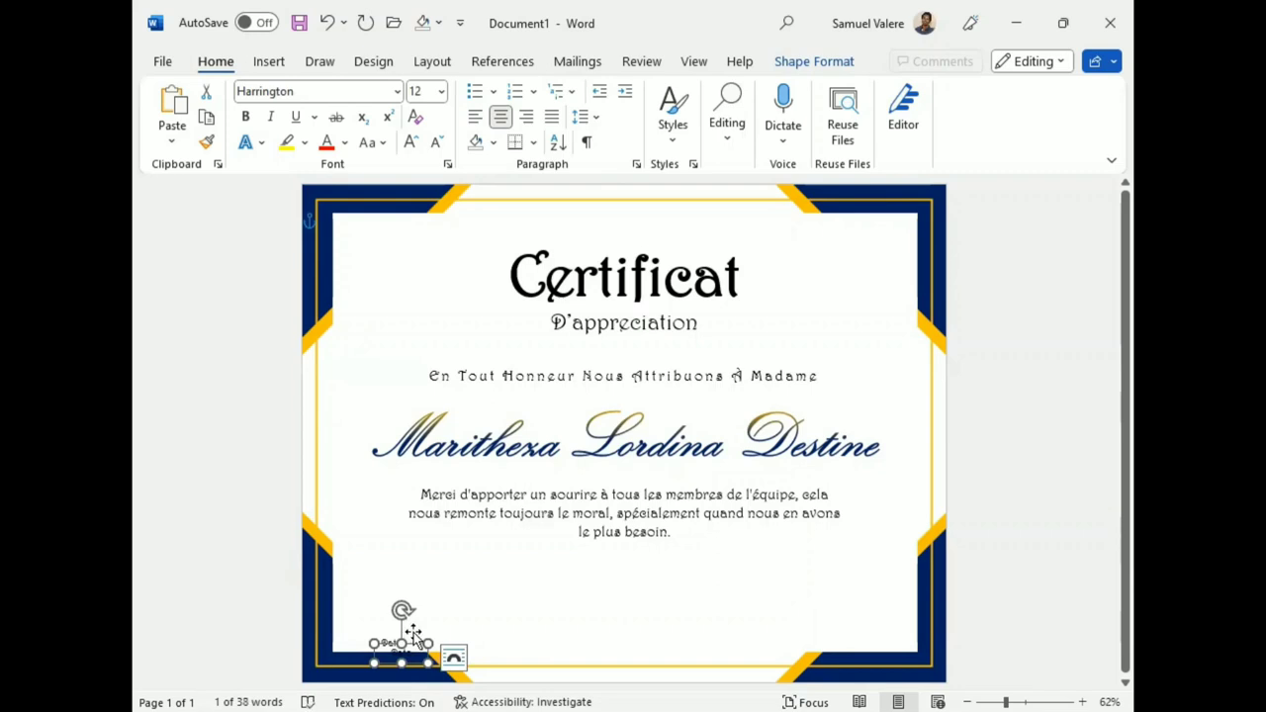
mouse_move(409, 627)
left_mouse_down()
mouse_move(452, 611)
mouse_move(843, 576)
mouse_move(845, 635)
left_mouse_up()
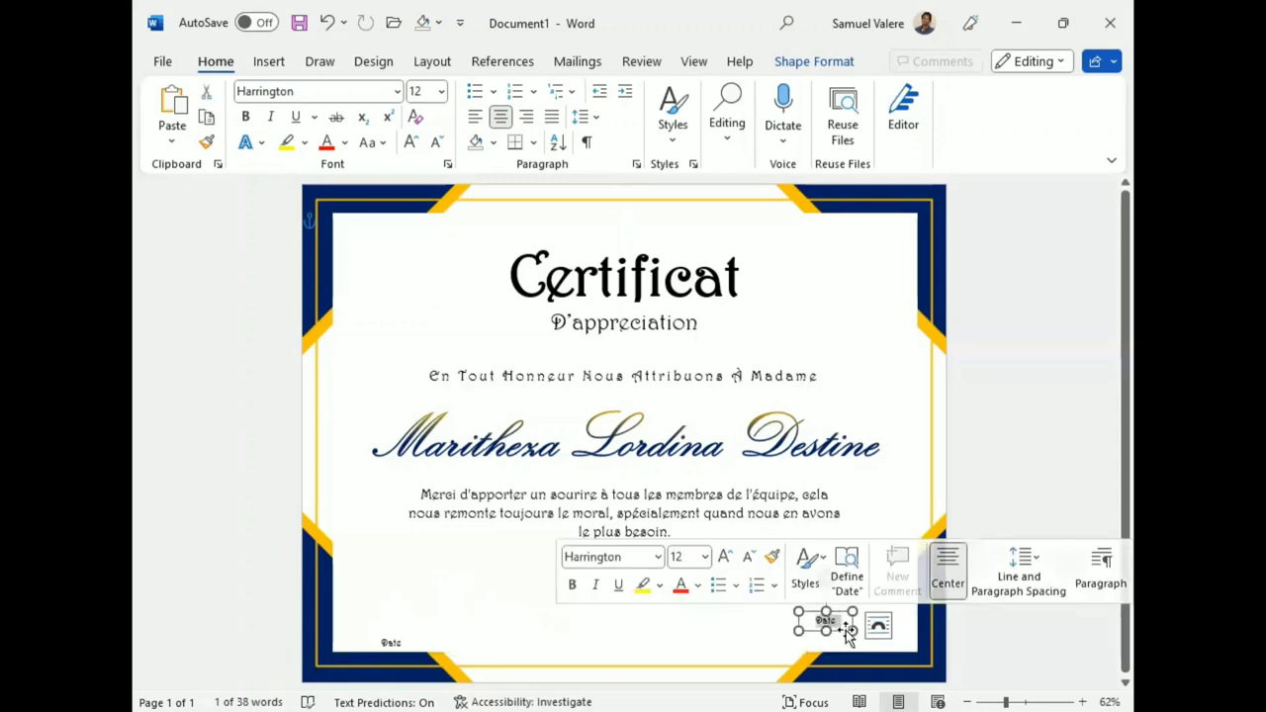
key("ctrl+z")
type("Signatu")
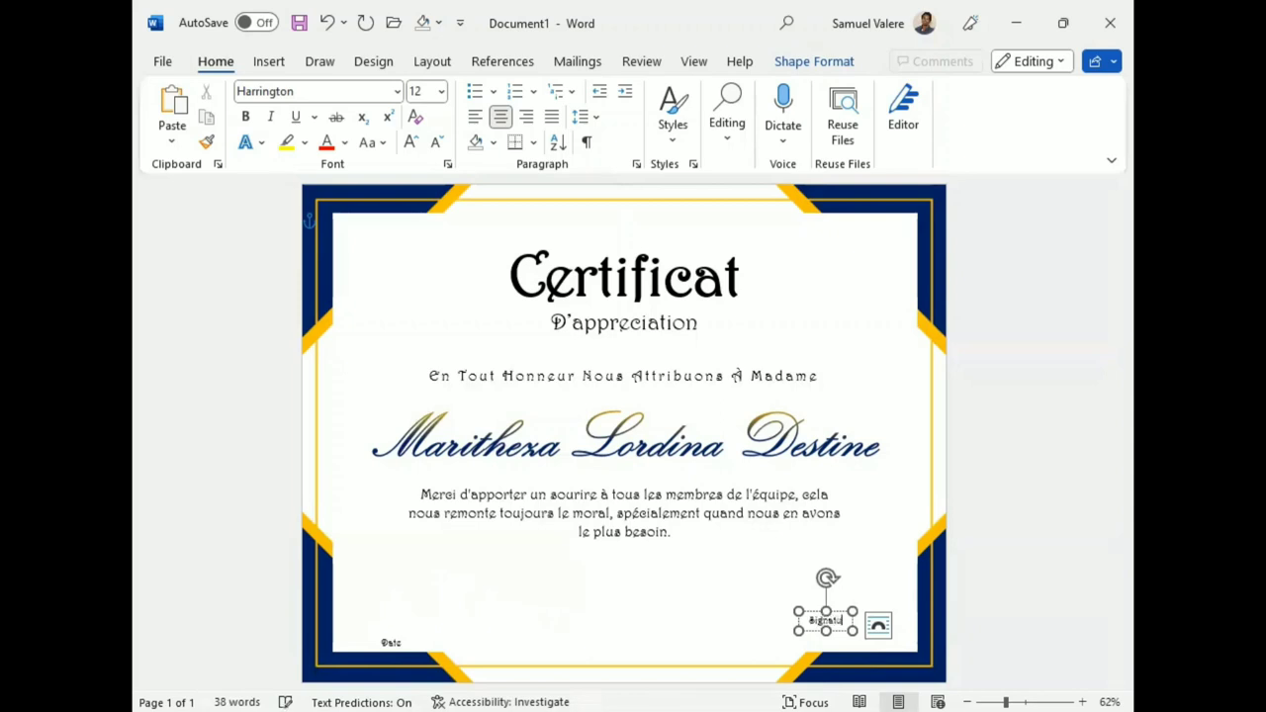
type("r")
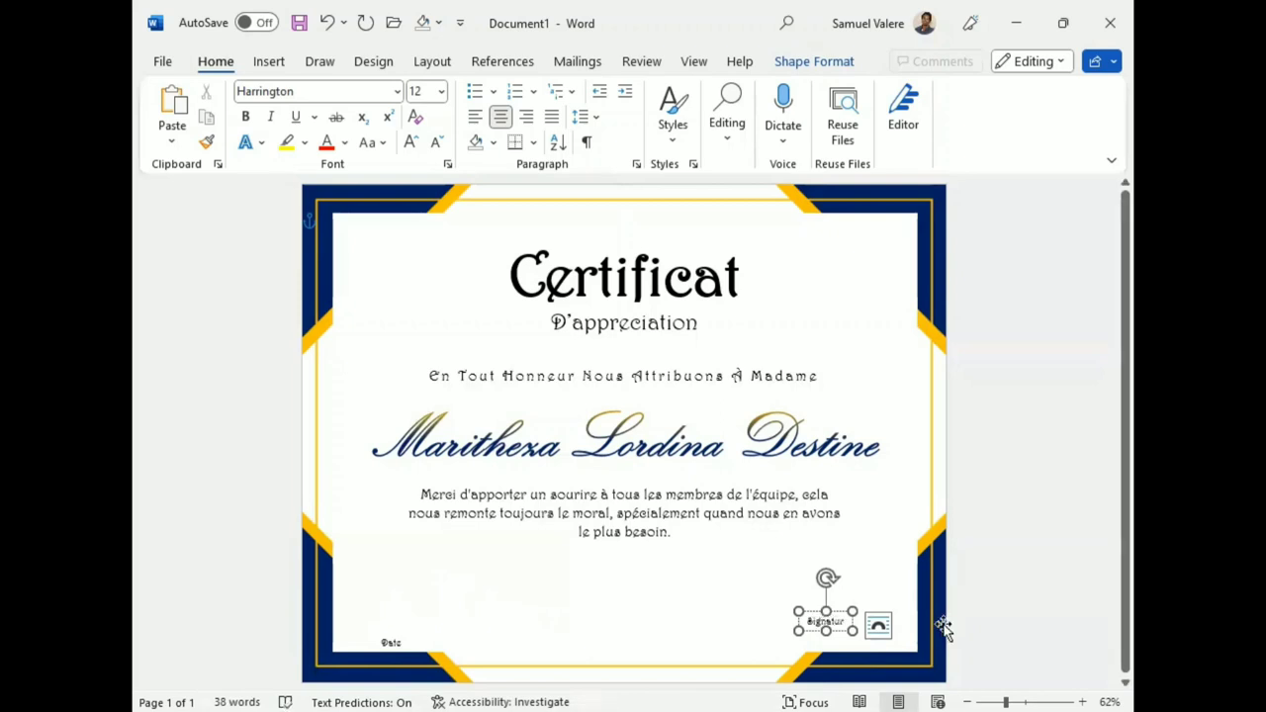
type("e")
- Widen the Signature box and settle it at the bottom-right near the border
left_click_drag(854, 632, 861, 626)
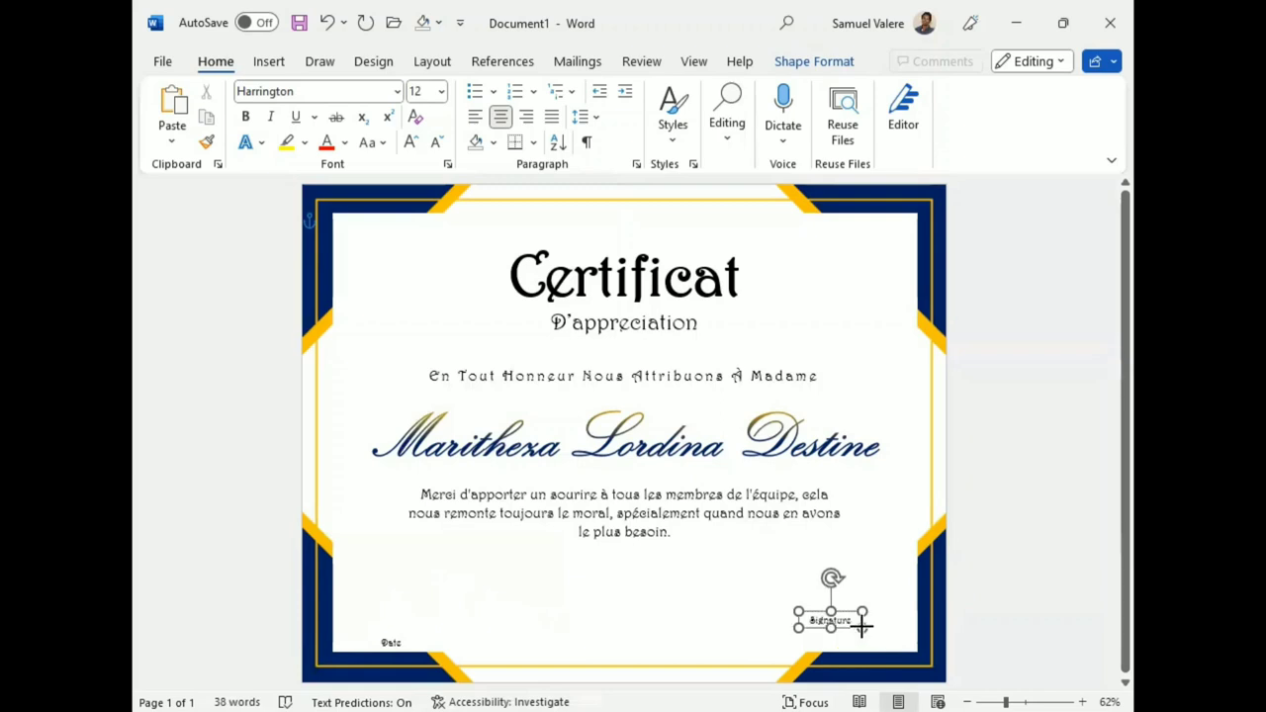
left_click_drag(861, 625, 862, 626)
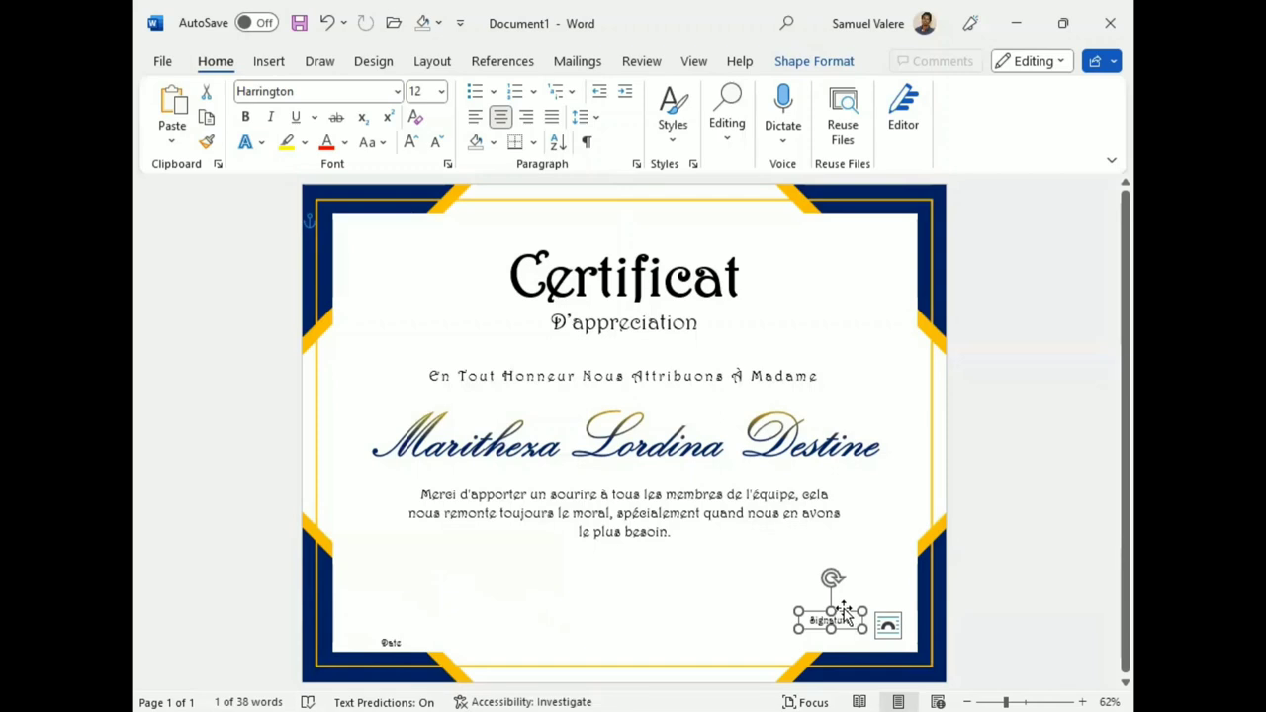
left_click_drag(844, 610, 850, 629)
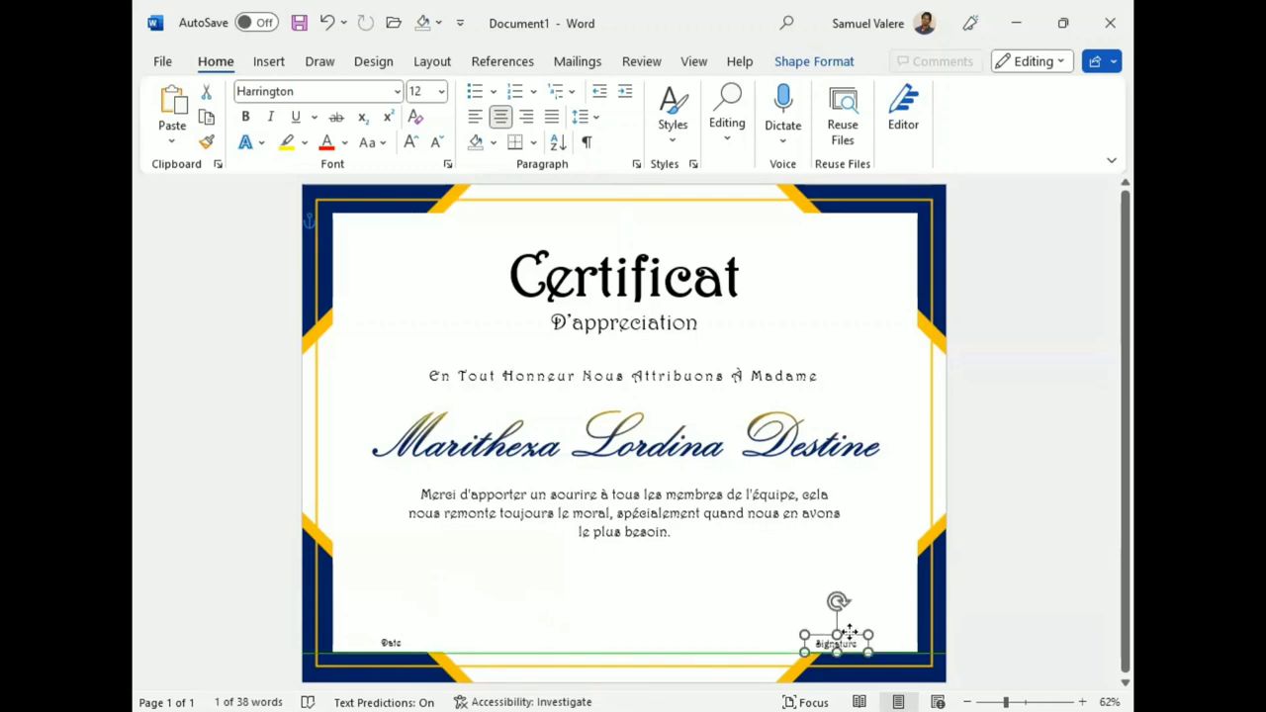
left_click_drag(849, 630, 820, 630)
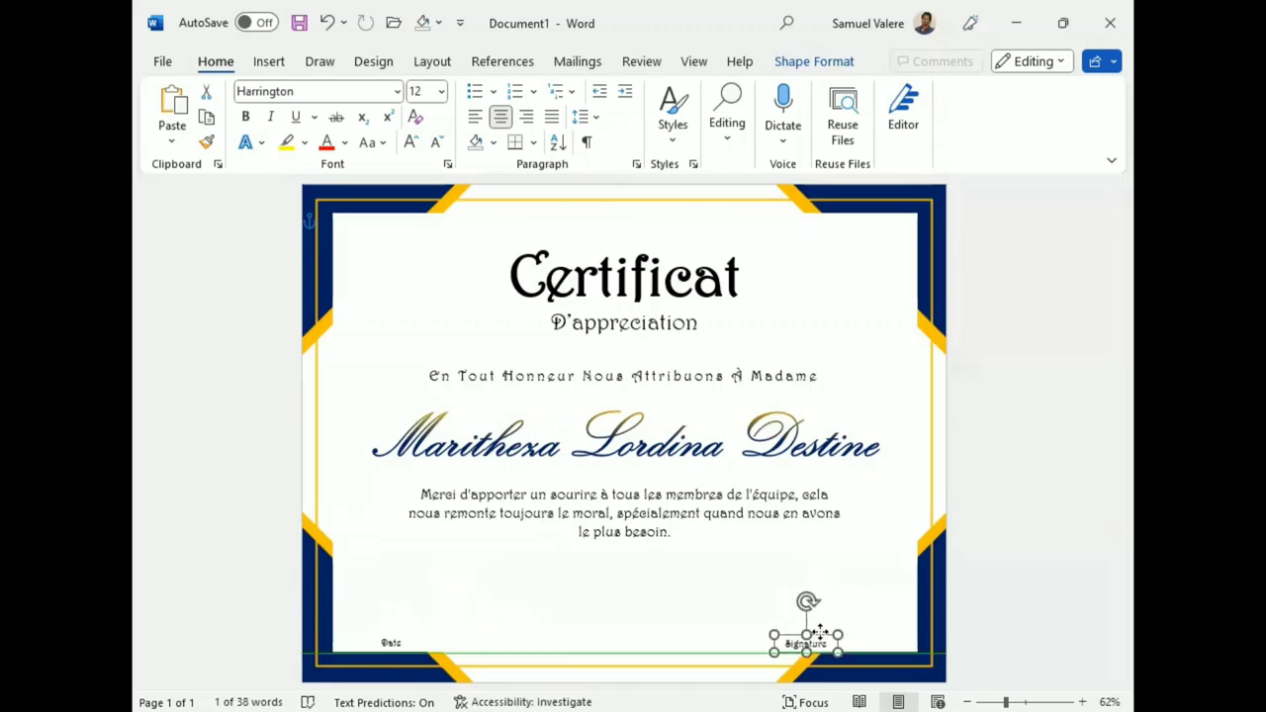
left_click_drag(820, 632, 820, 632)
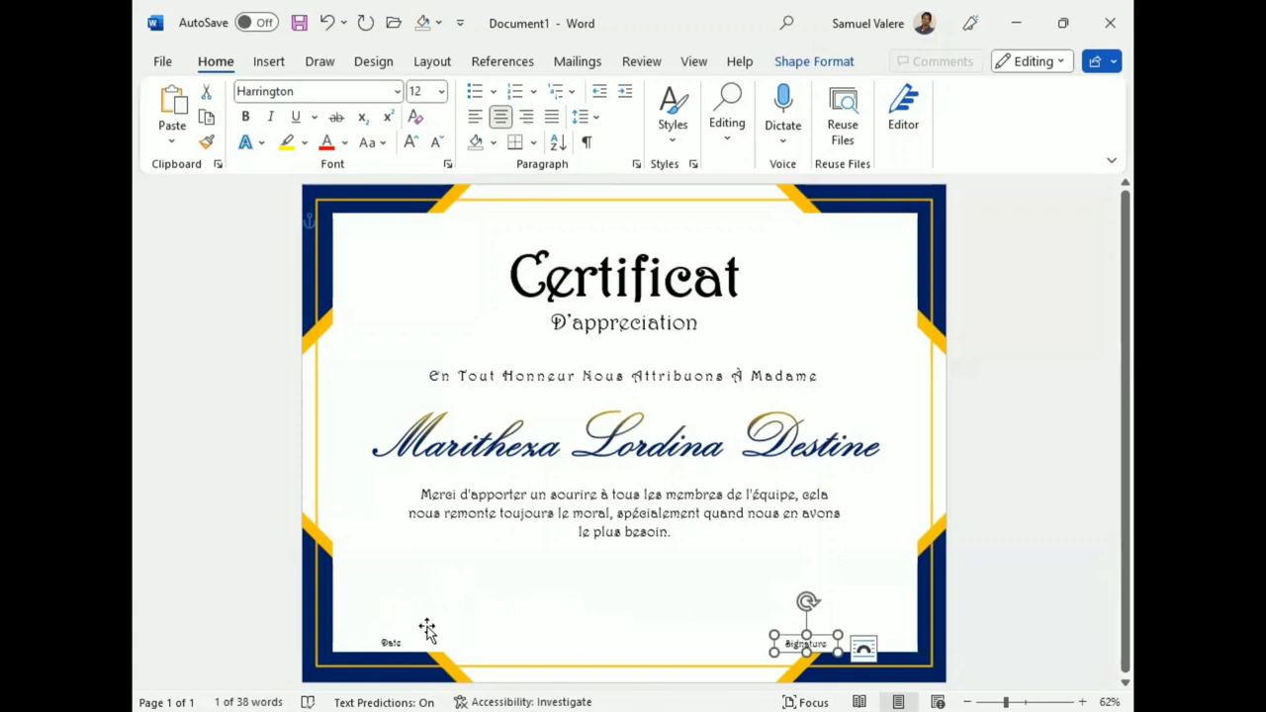
- Level the Date box with Signature and shift both labels slightly right together
left_click_drag(396, 639, 414, 633)
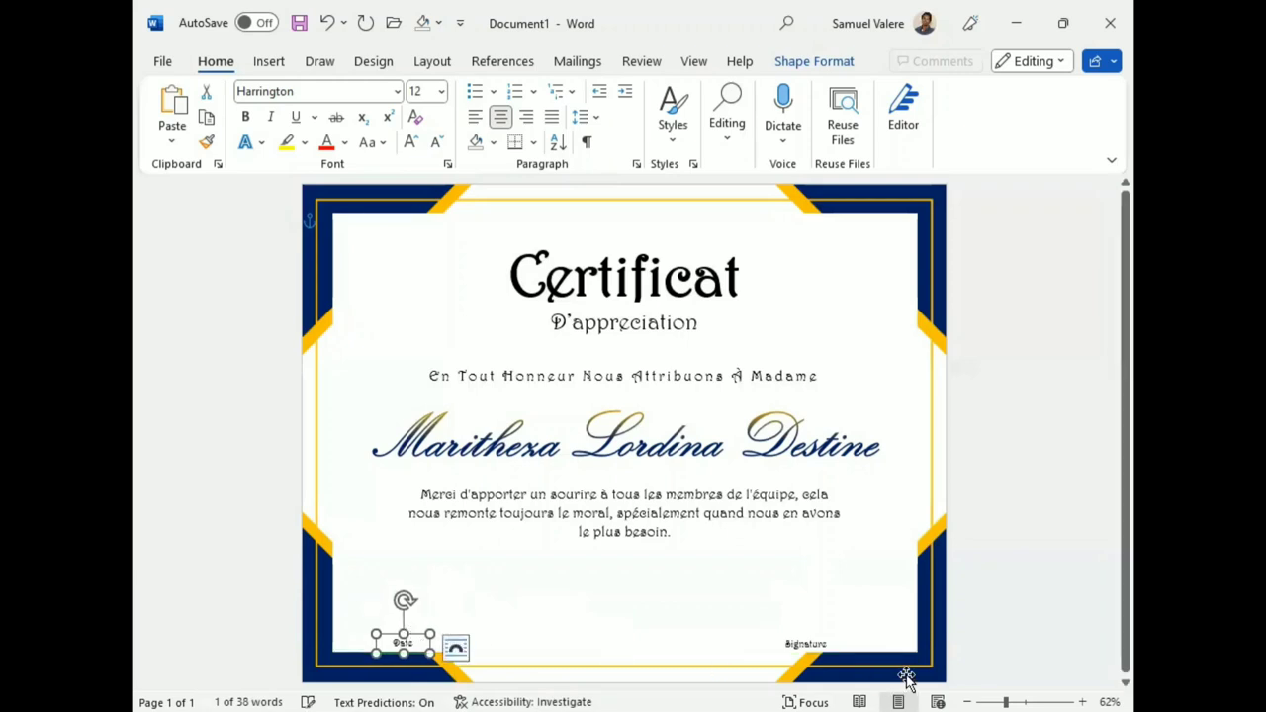
left_click(815, 643)
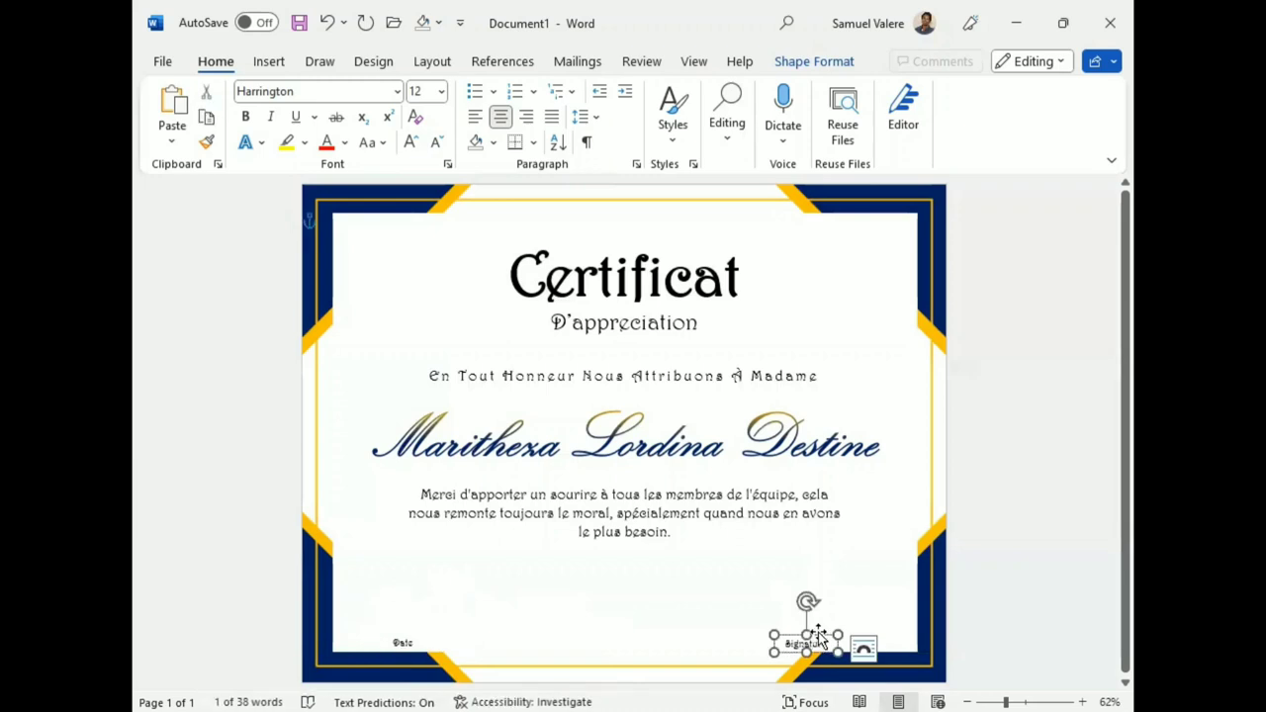
left_click(405, 638, "shift")
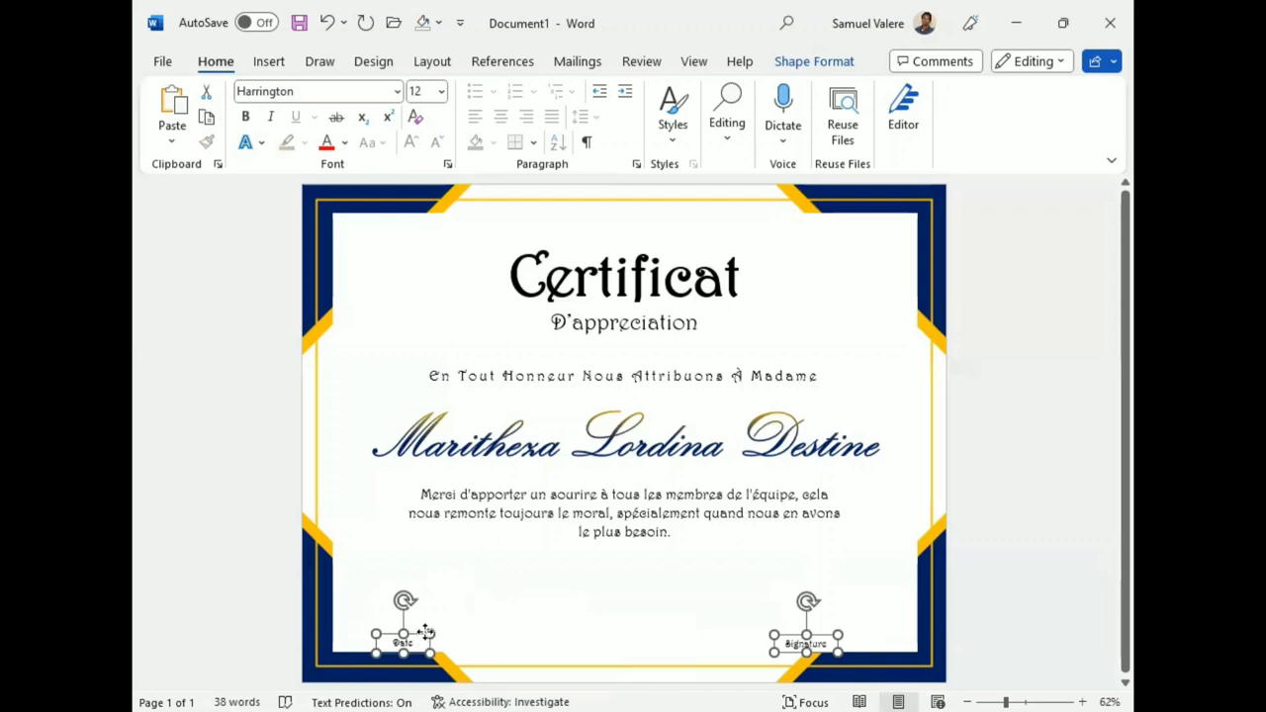
left_click_drag(428, 631, 440, 634)
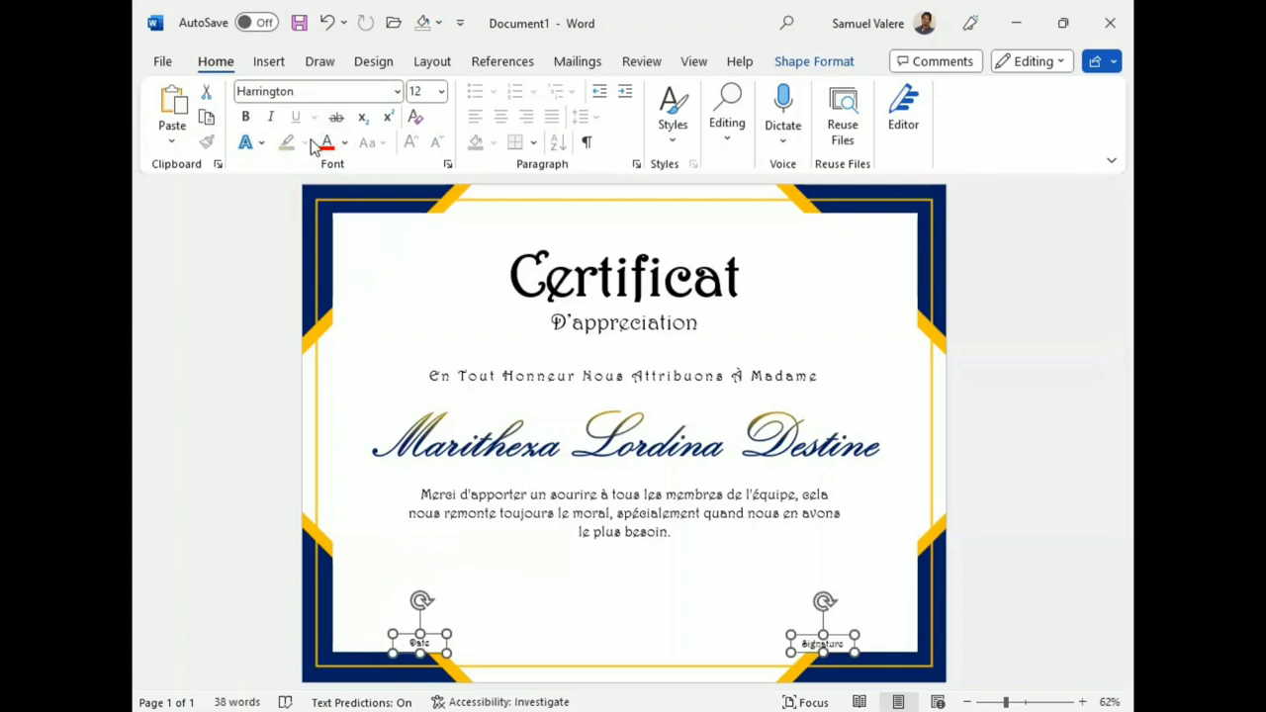
- Draw a black horizontal line just above the Date label
left_click(277, 62)
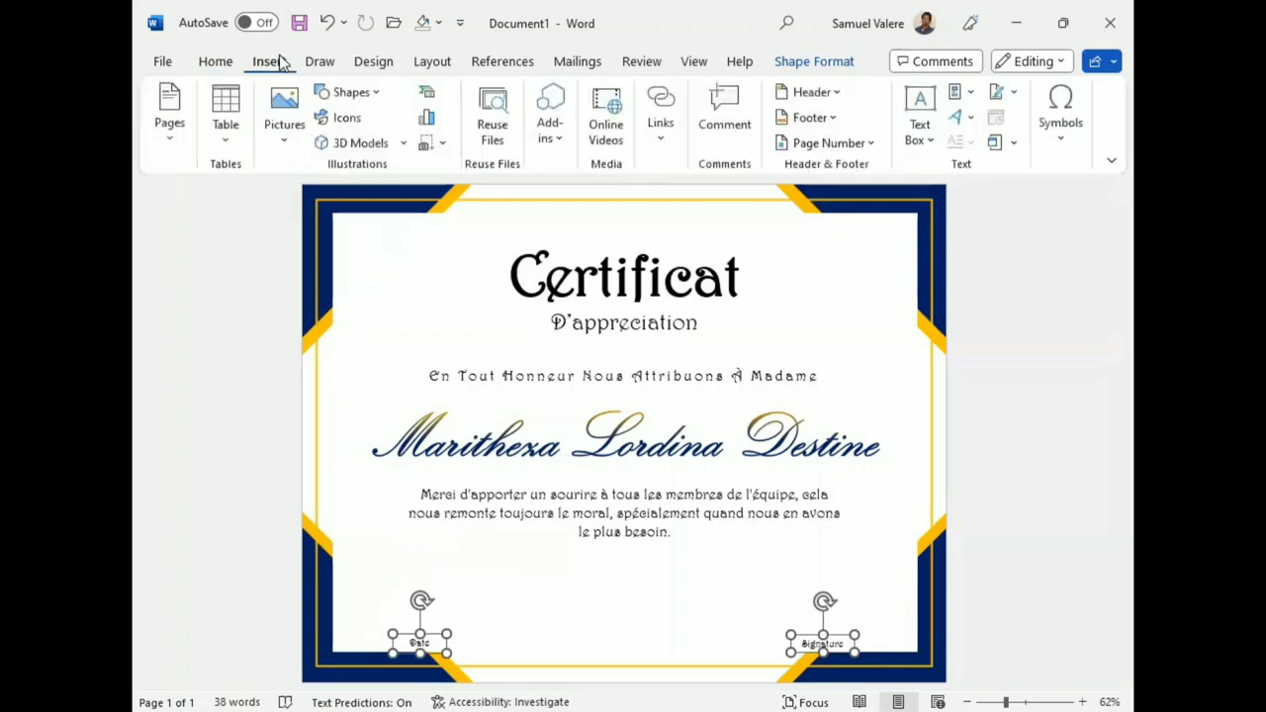
left_click(350, 92)
left_click(319, 226)
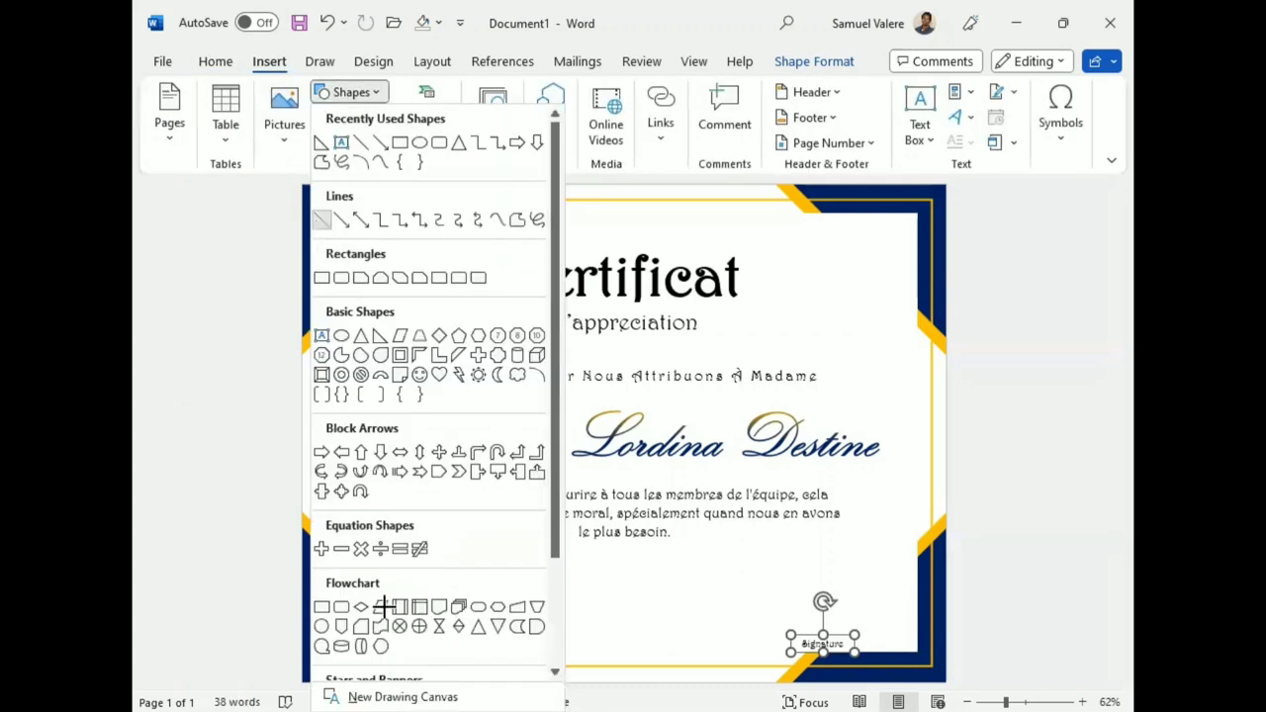
left_click_drag(381, 605, 483, 607)
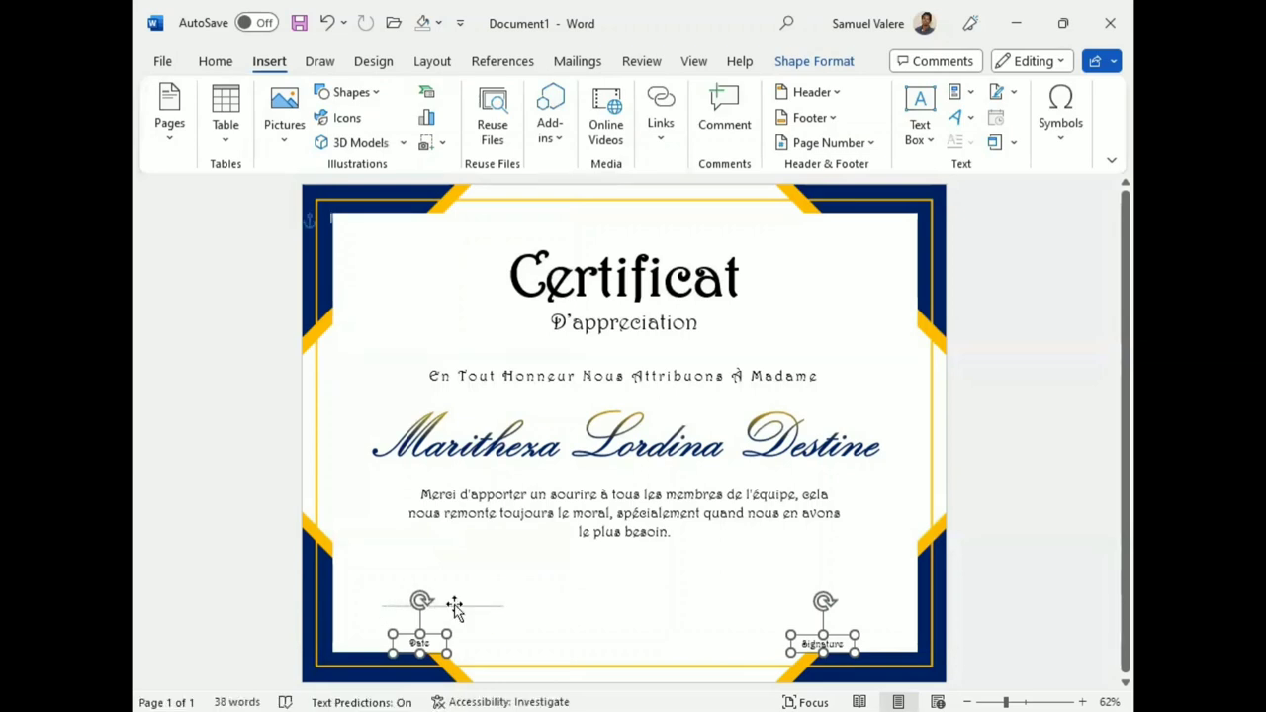
left_click_drag(487, 607, 502, 606)
left_click(469, 117)
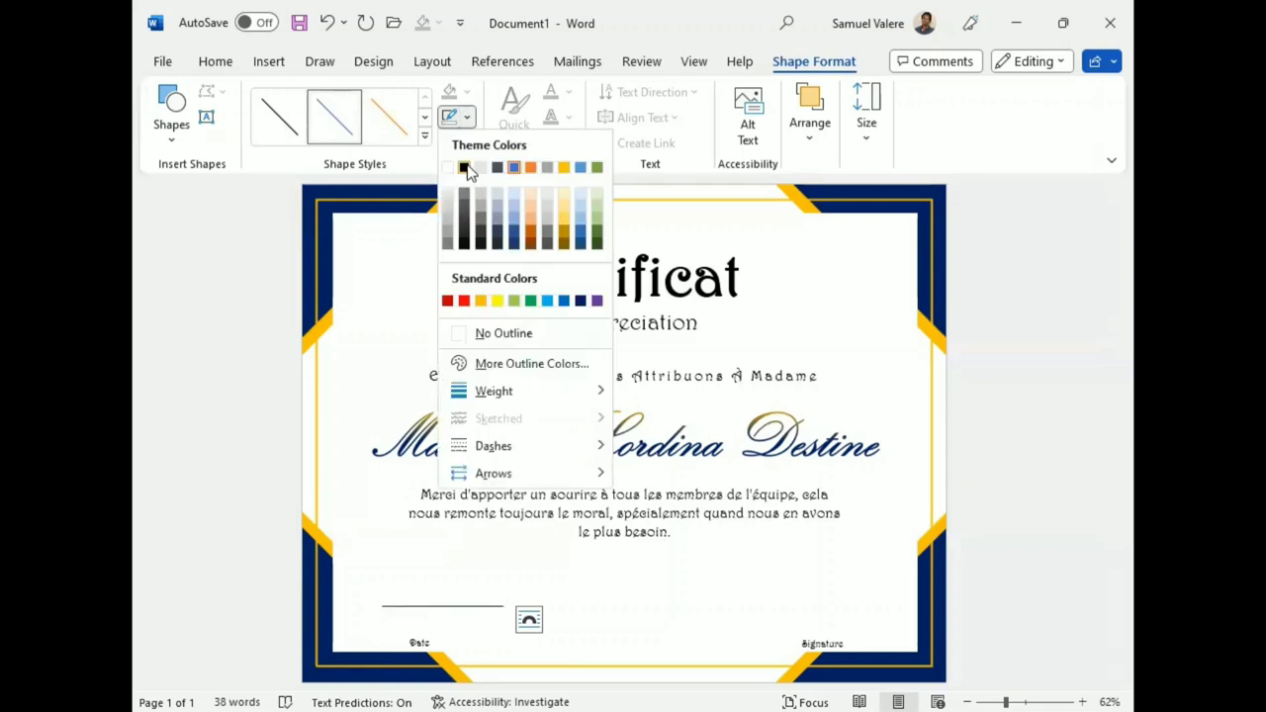
left_click(465, 167)
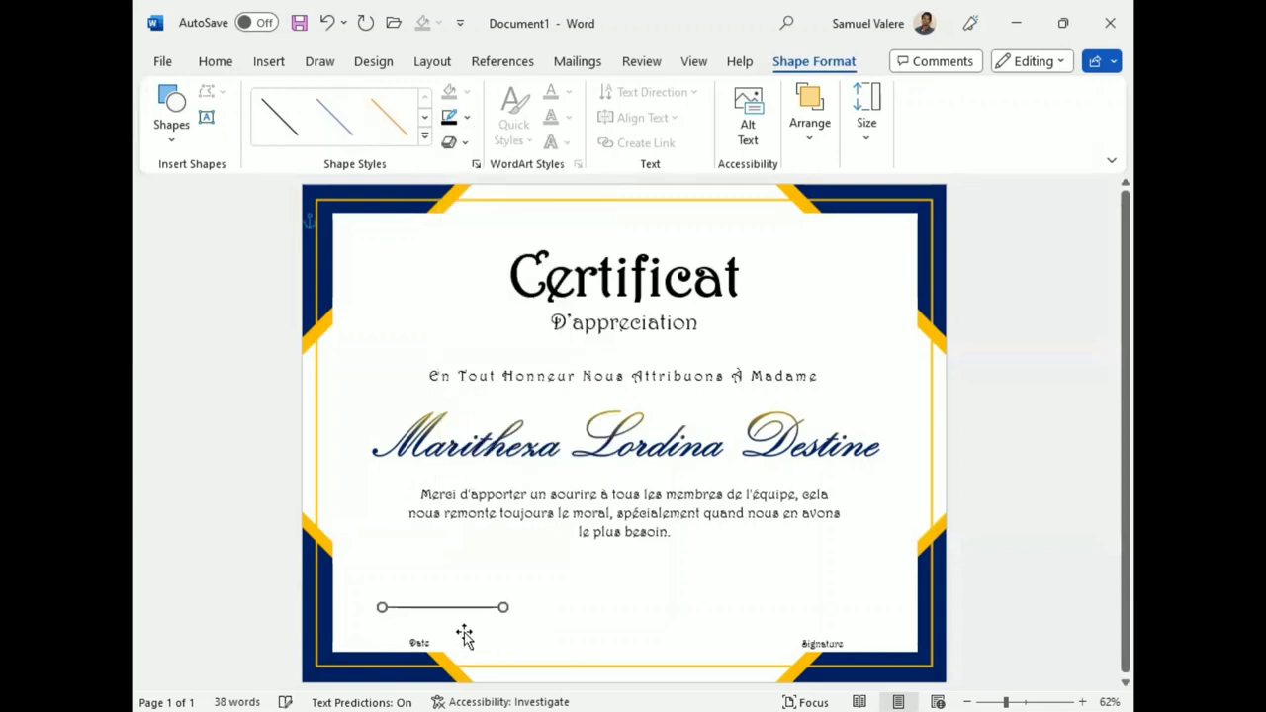
key("Down")
key("Down")
key("Down")
key("Down")
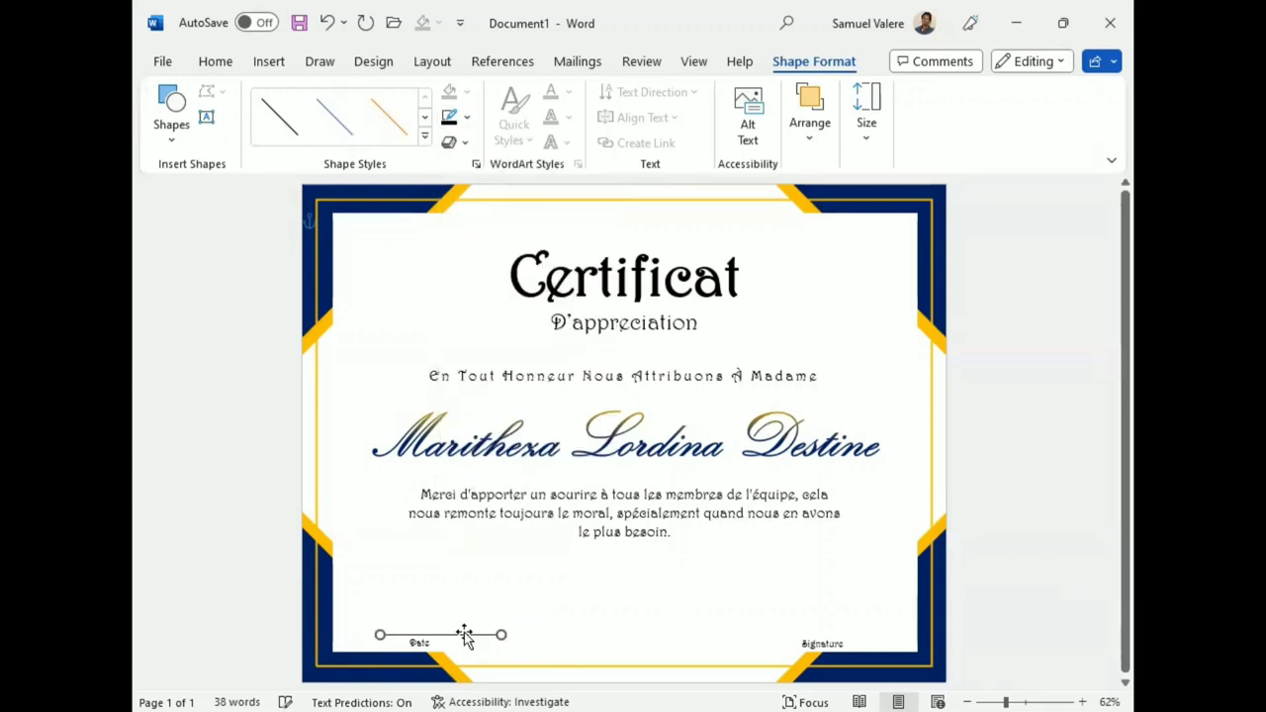
key("Left")
key("Left")
key("Left")
key("Left")
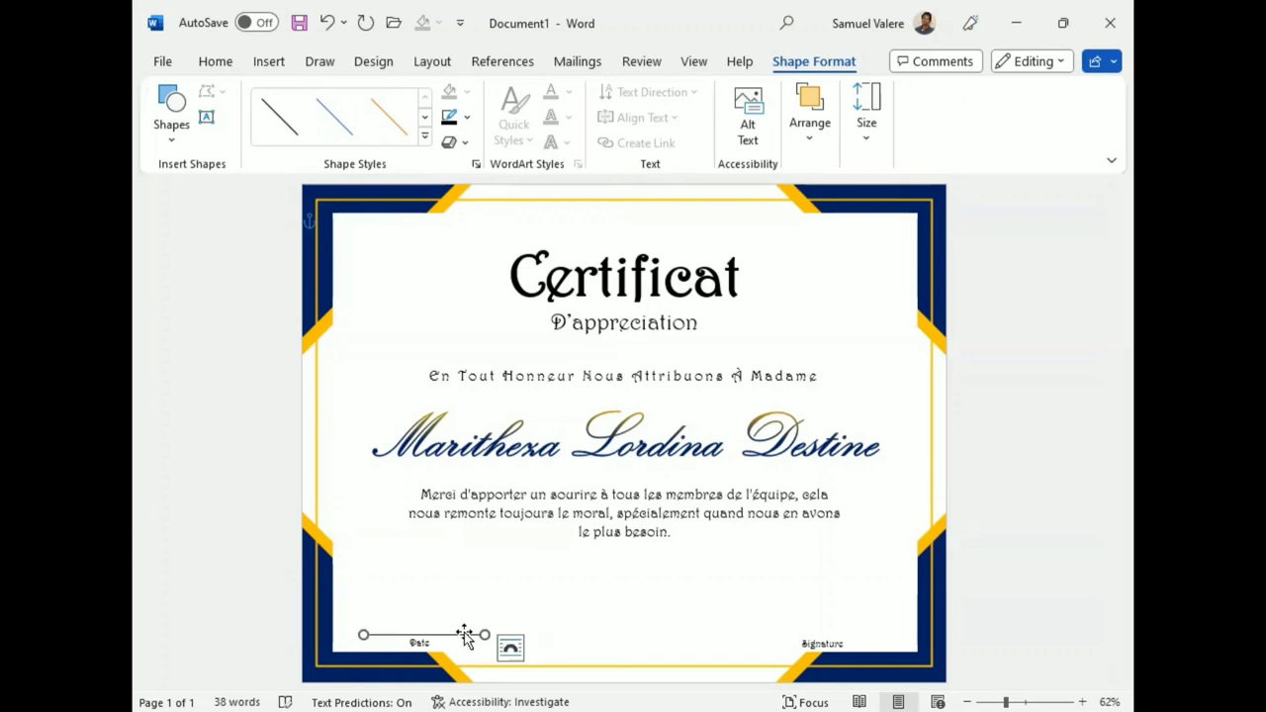
key("Right")
key("Down")
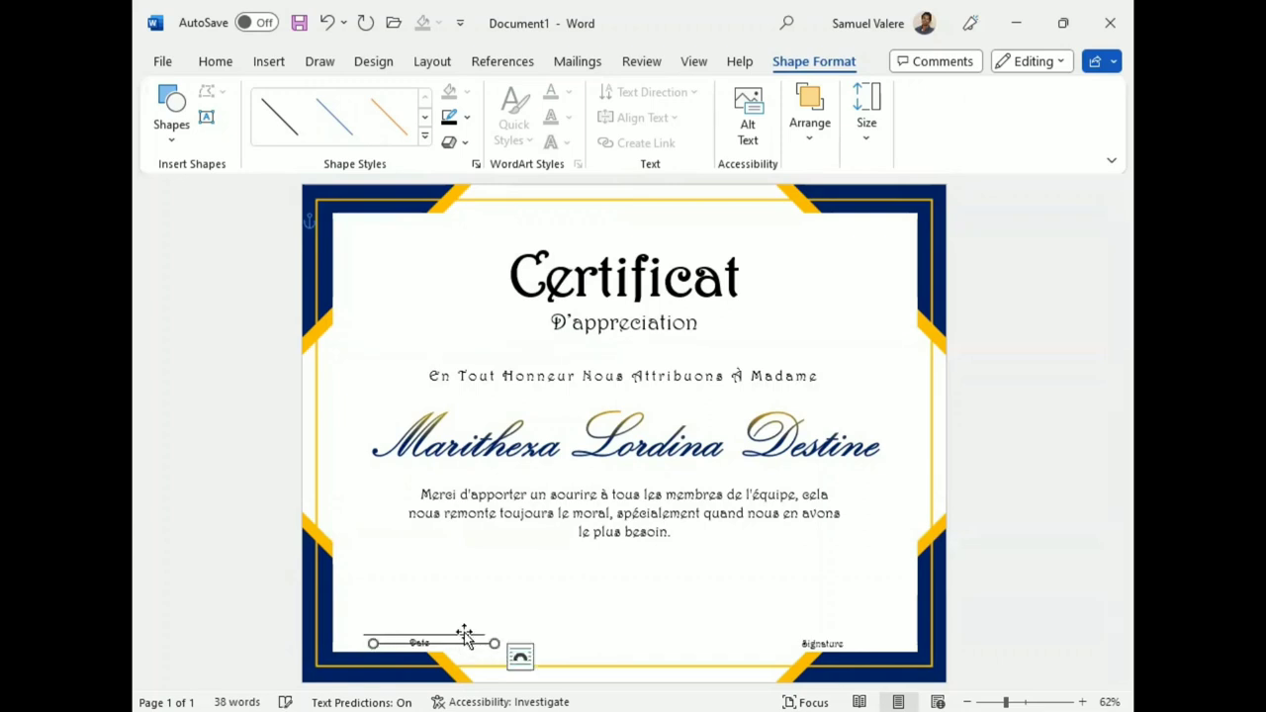
key("Up")
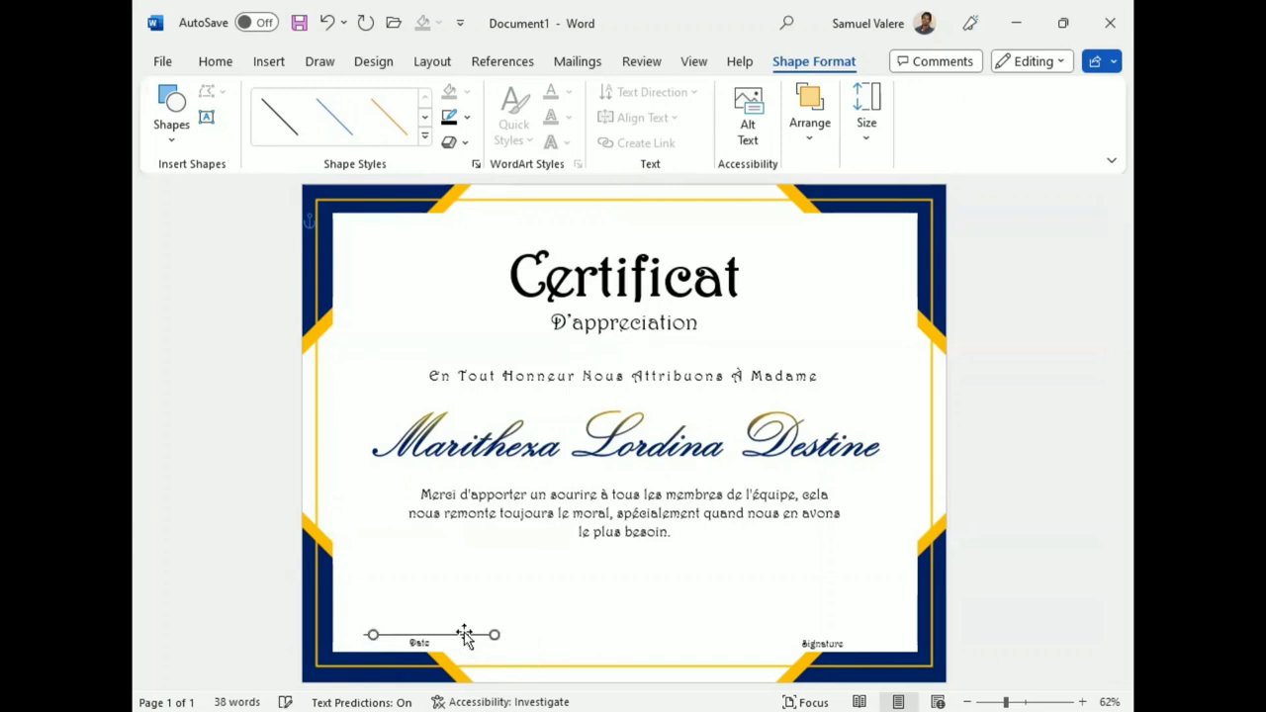
- Copy the line and slide the copy above the Signature label
key("ctrl+c")
key("ctrl+v")
key("Right")
key("Right")
key("Right")
key("Right")
key("Right")
key("Right")
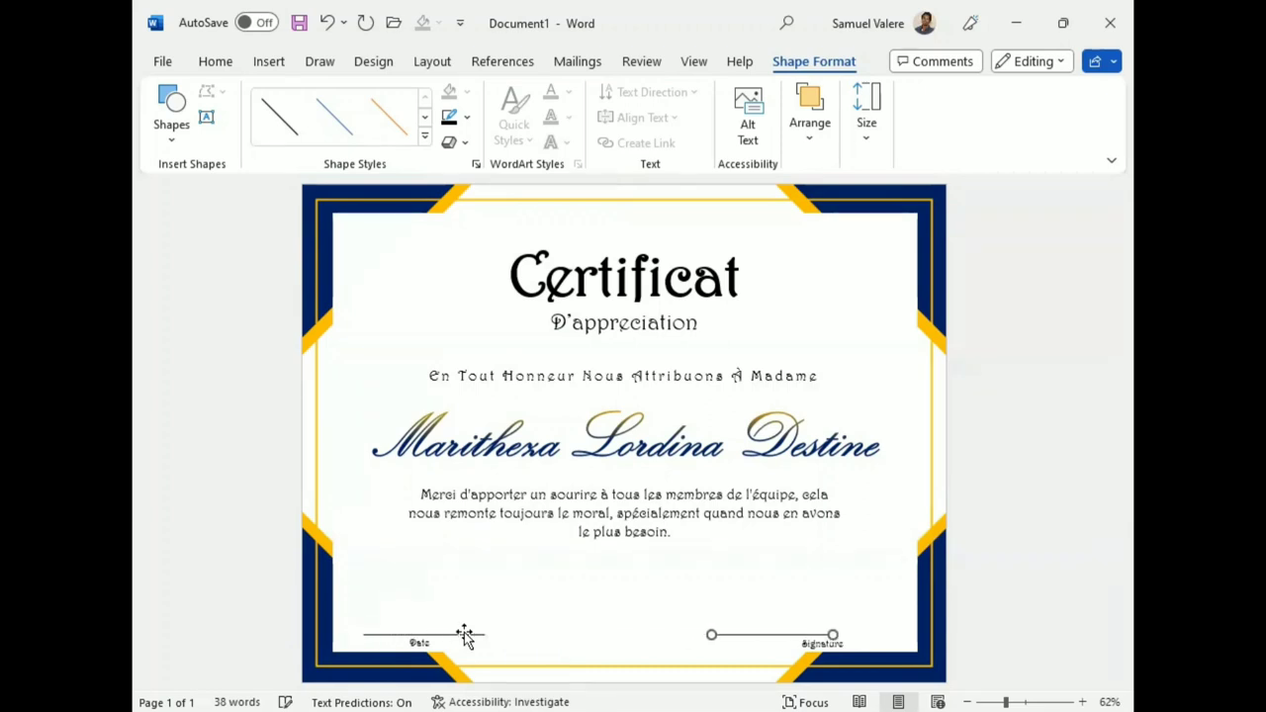
key("Right")
key("Right")
key("Right")
key("Right")
key("Right")
key("Right")
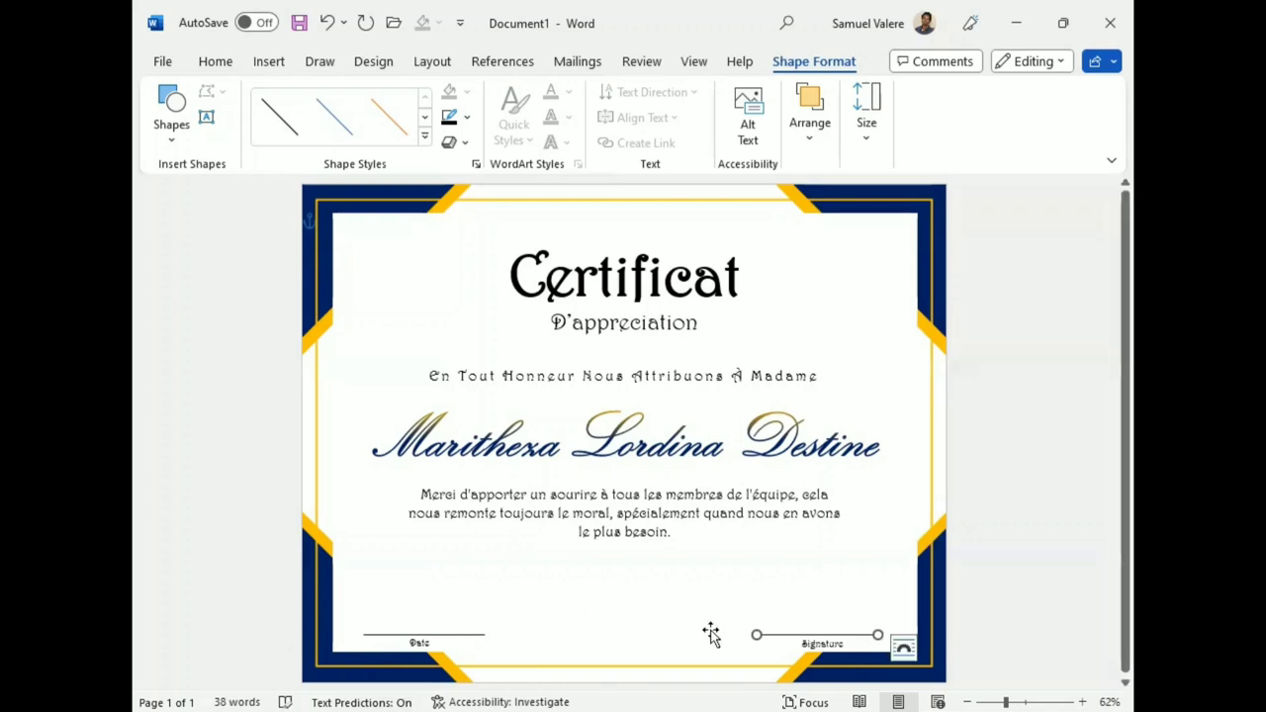
key("Right")
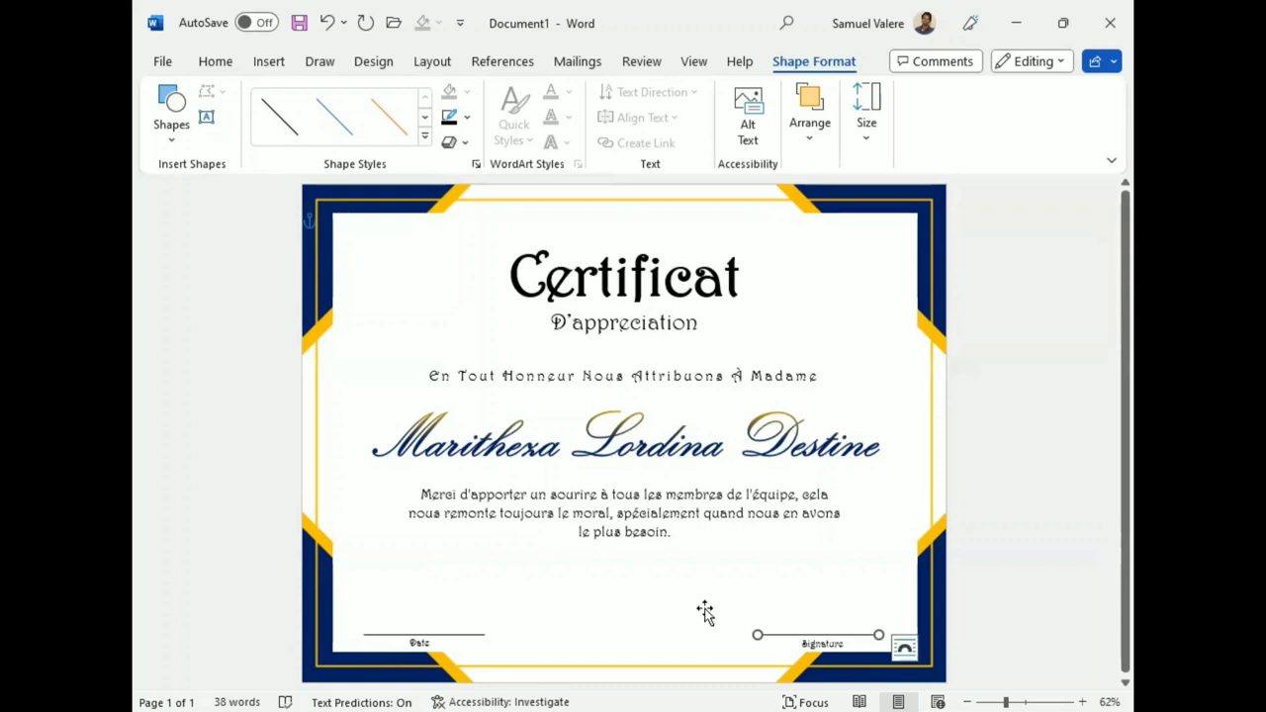
- Draw a 24-point star at the bottom centre of the certificate
left_click(269, 61)
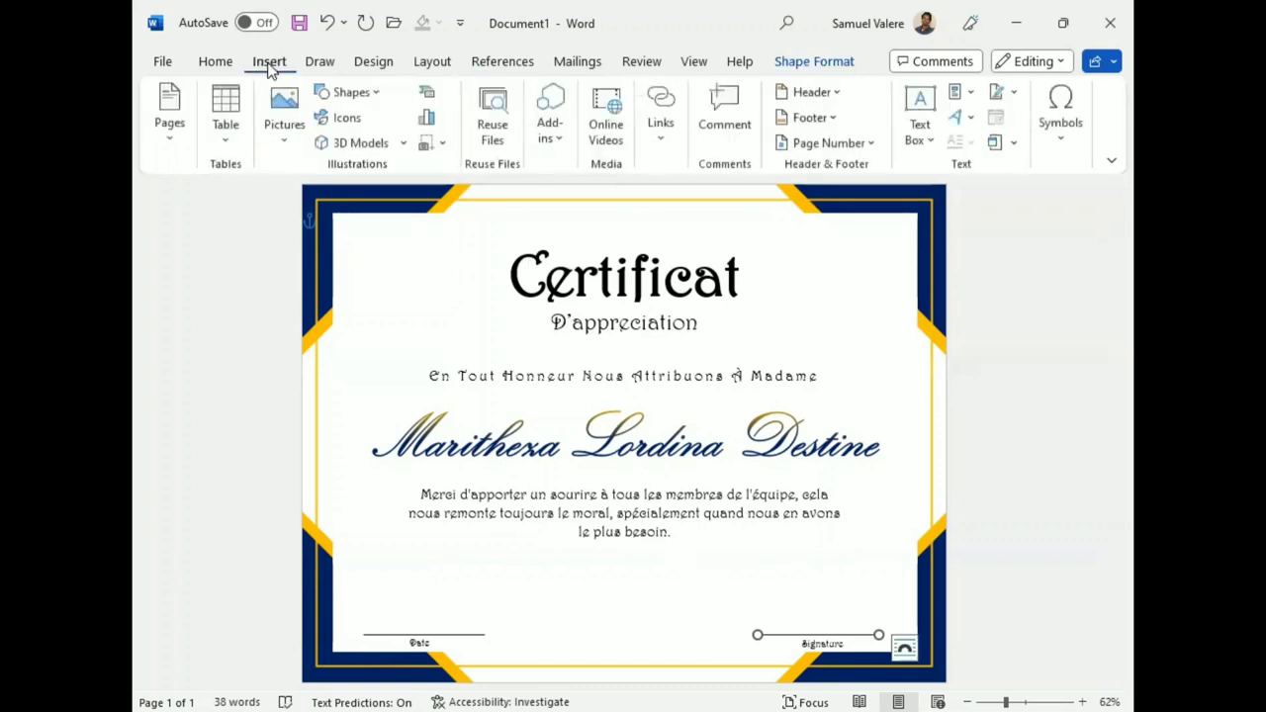
left_click(348, 92)
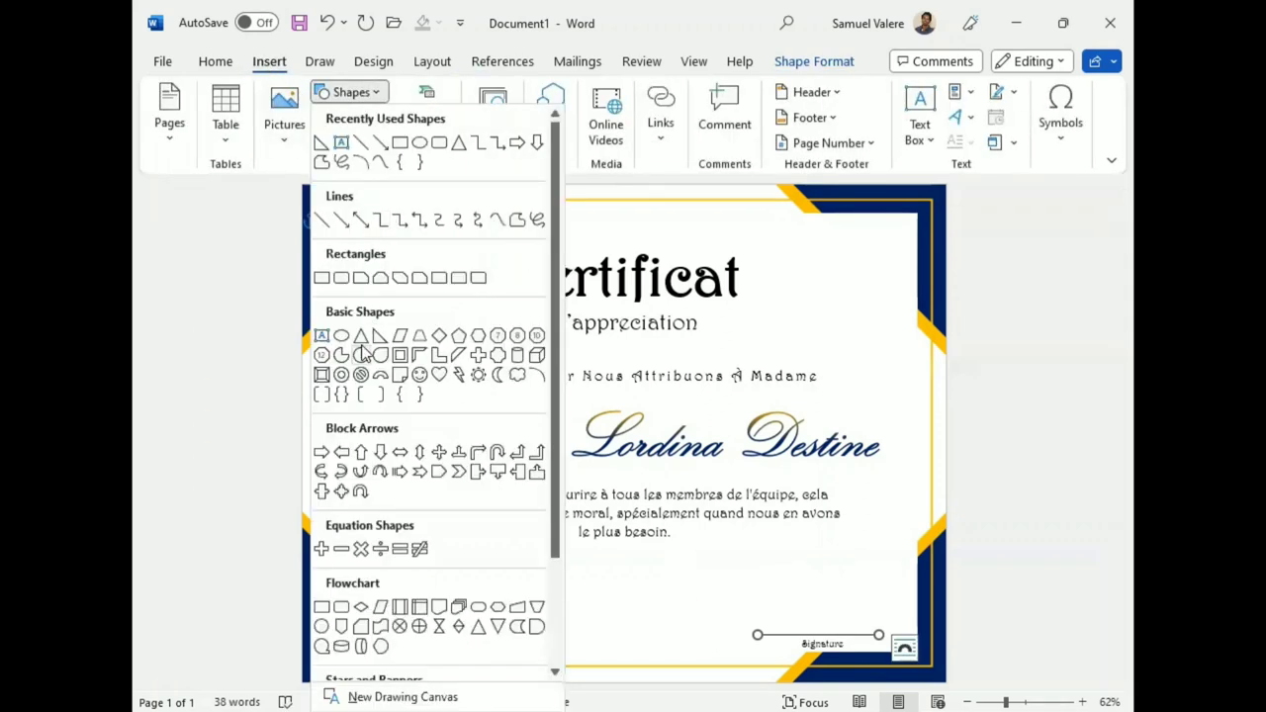
scroll(405, 474, "down", 1)
scroll(418, 517, "down", 2)
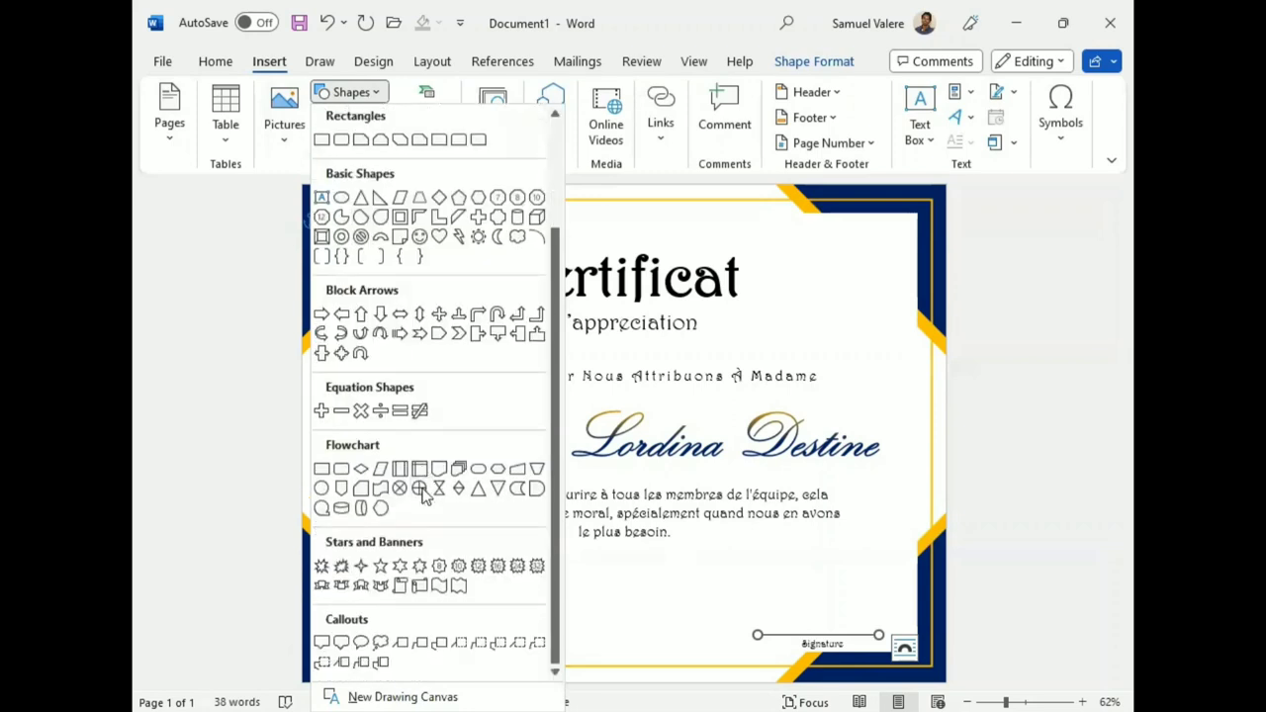
left_click(522, 566)
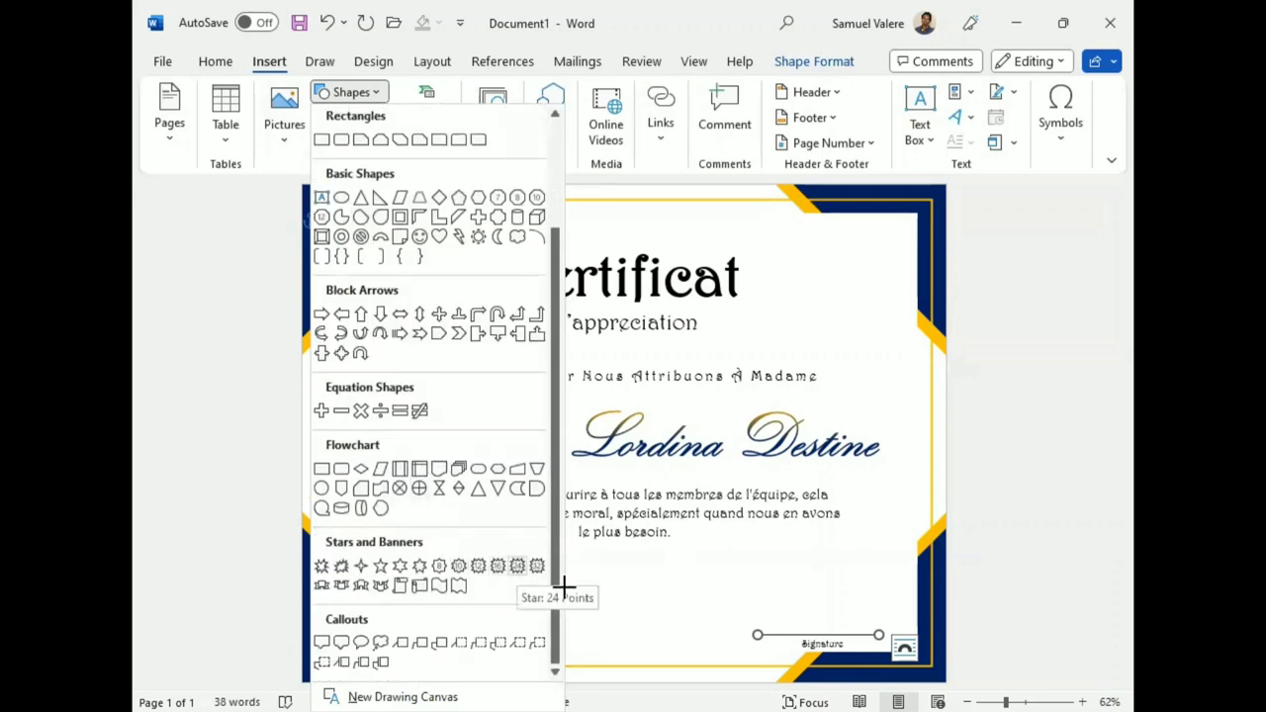
left_click_drag(593, 588, 663, 663)
left_click_drag(624, 625, 617, 597)
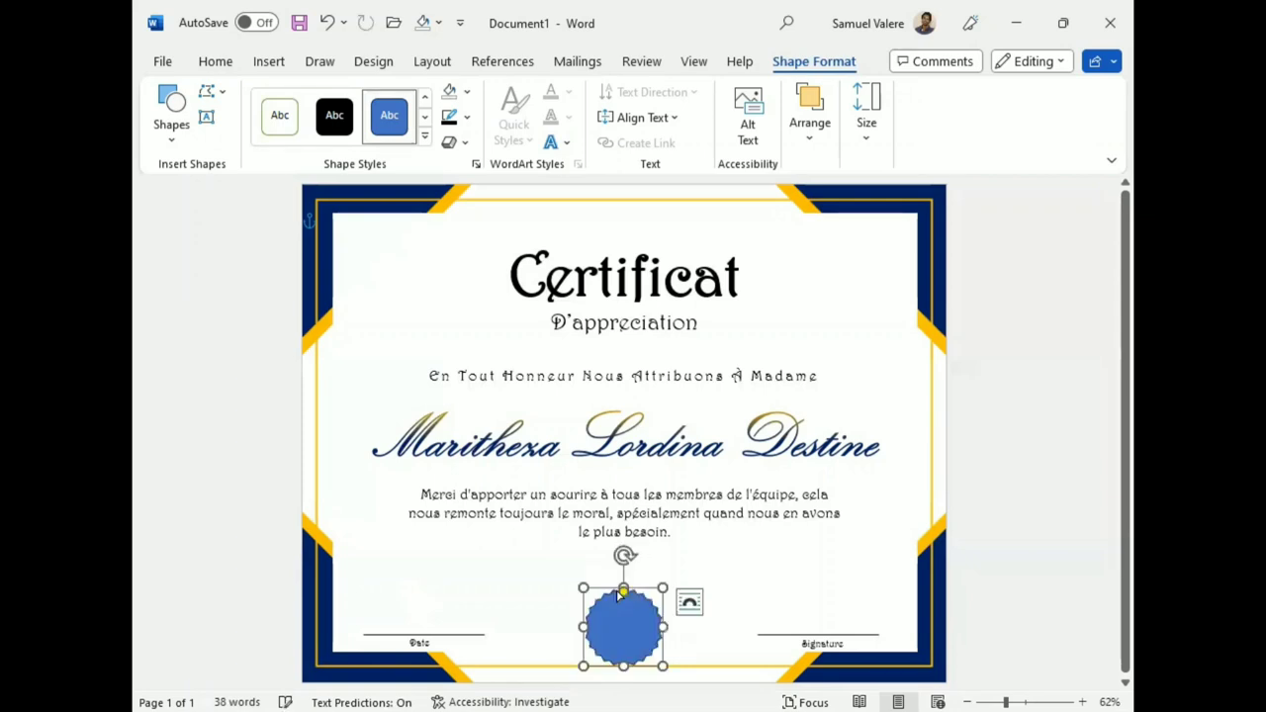
- Give the star gold fill, dark blue outline and the Preset 3 bevel effect
left_click(466, 91)
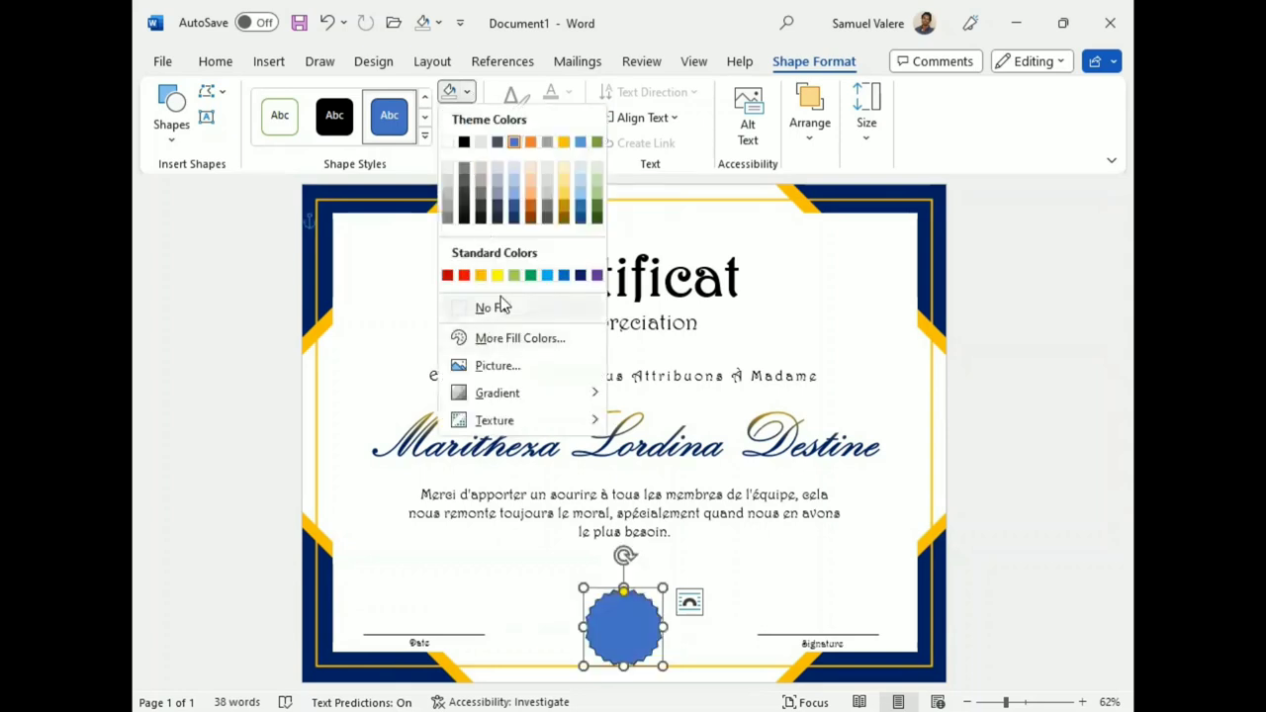
left_click(482, 277)
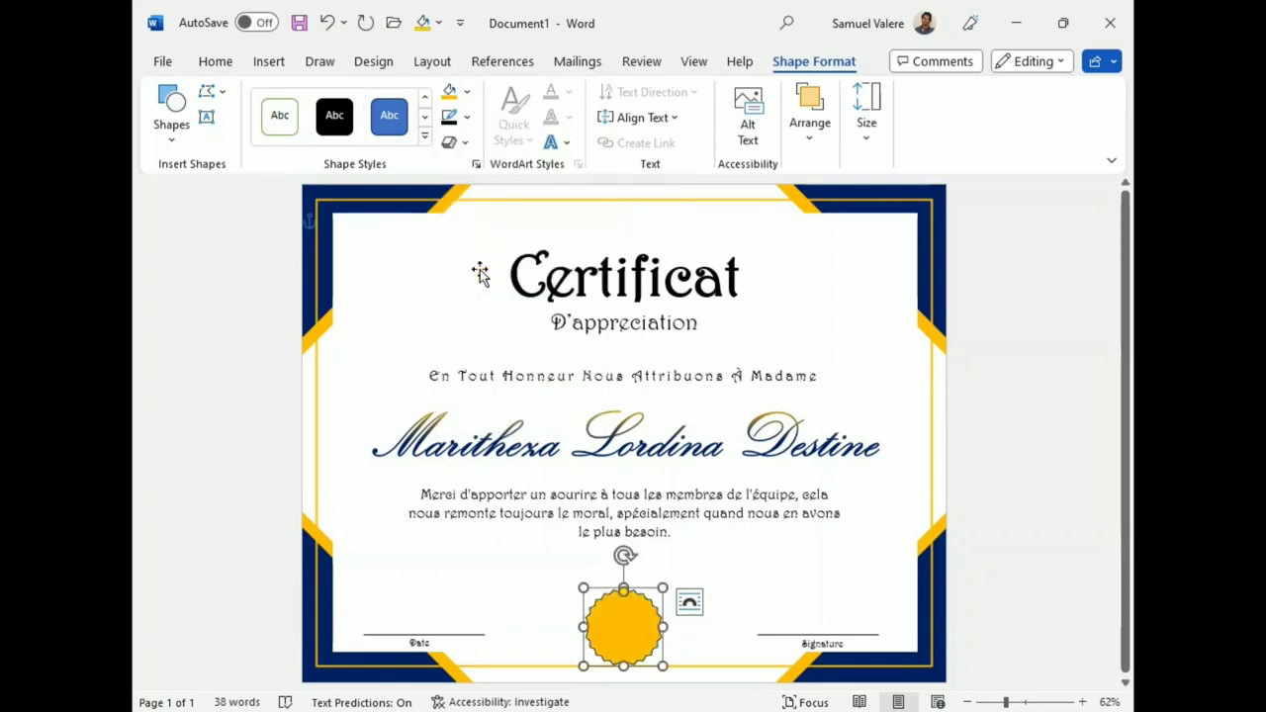
left_click(467, 118)
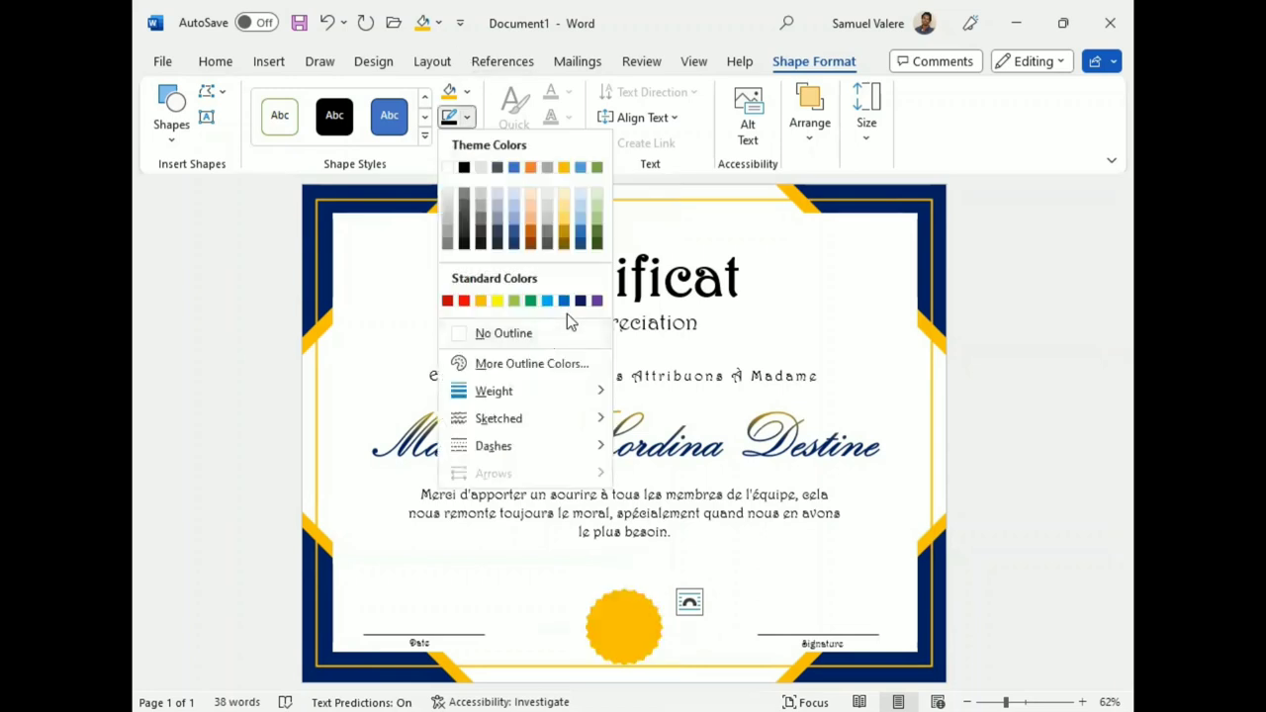
left_click(582, 301)
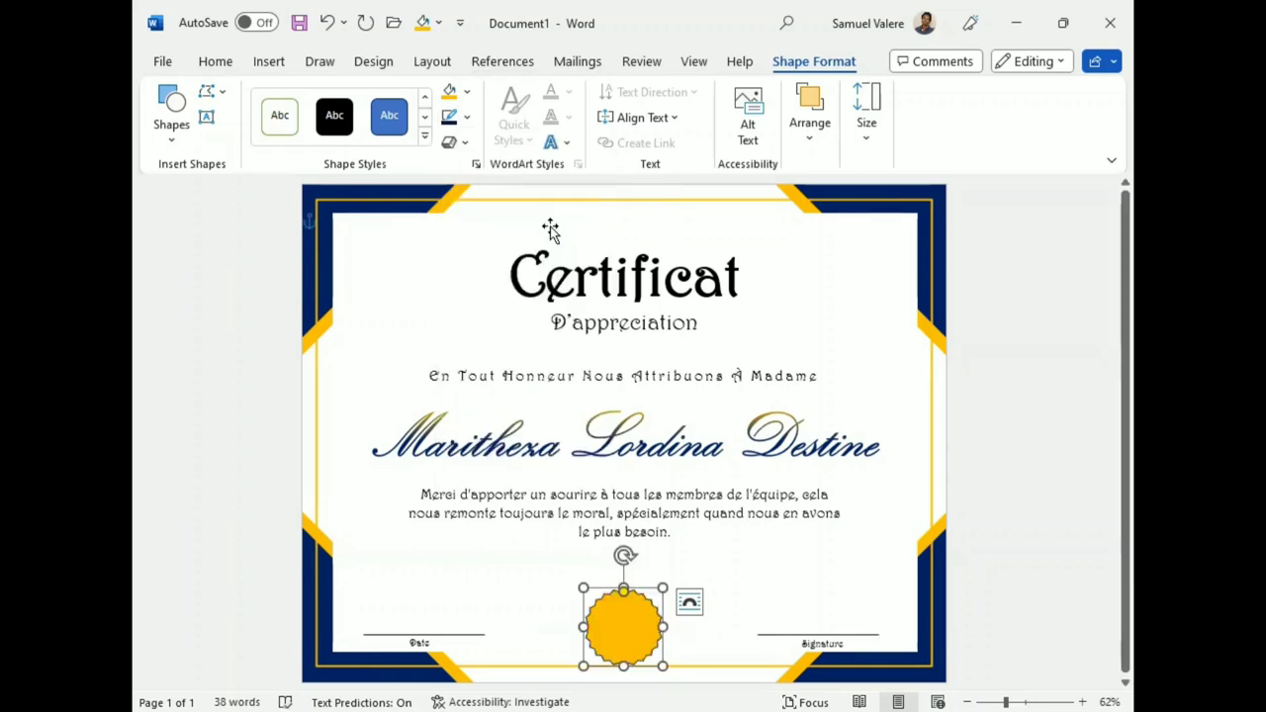
left_click(453, 143)
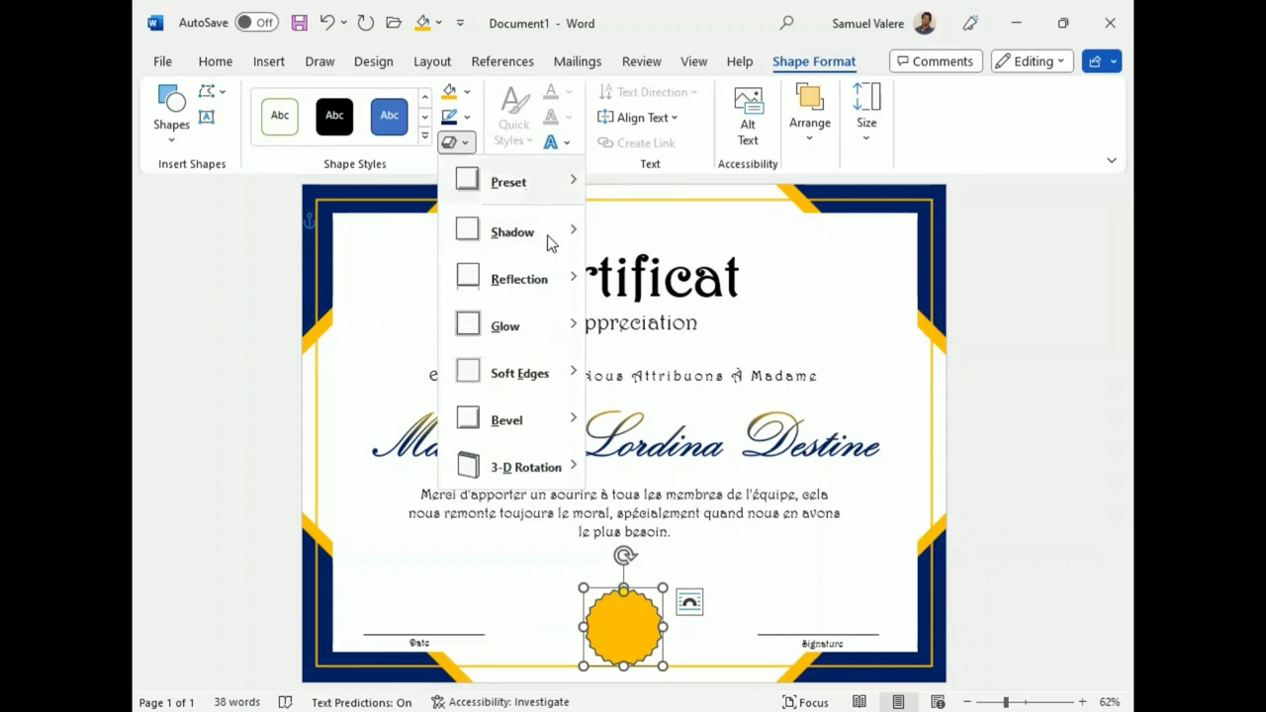
left_click(560, 192)
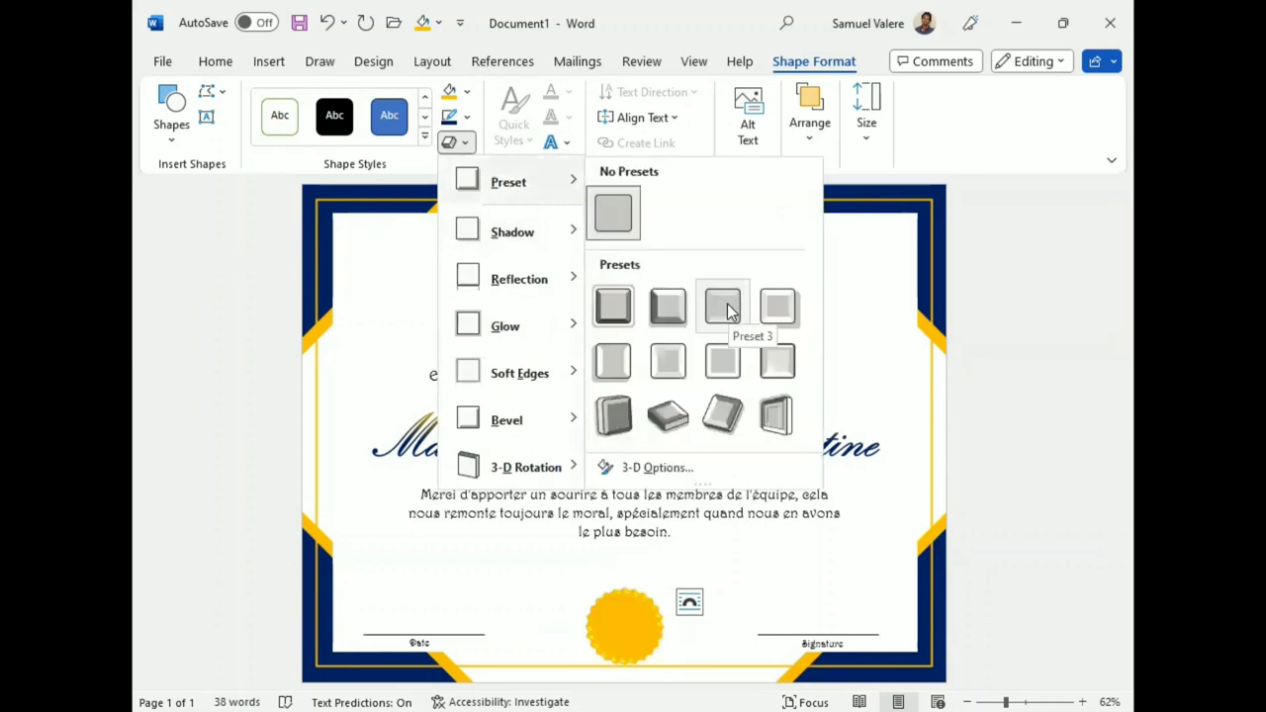
left_click(728, 310)
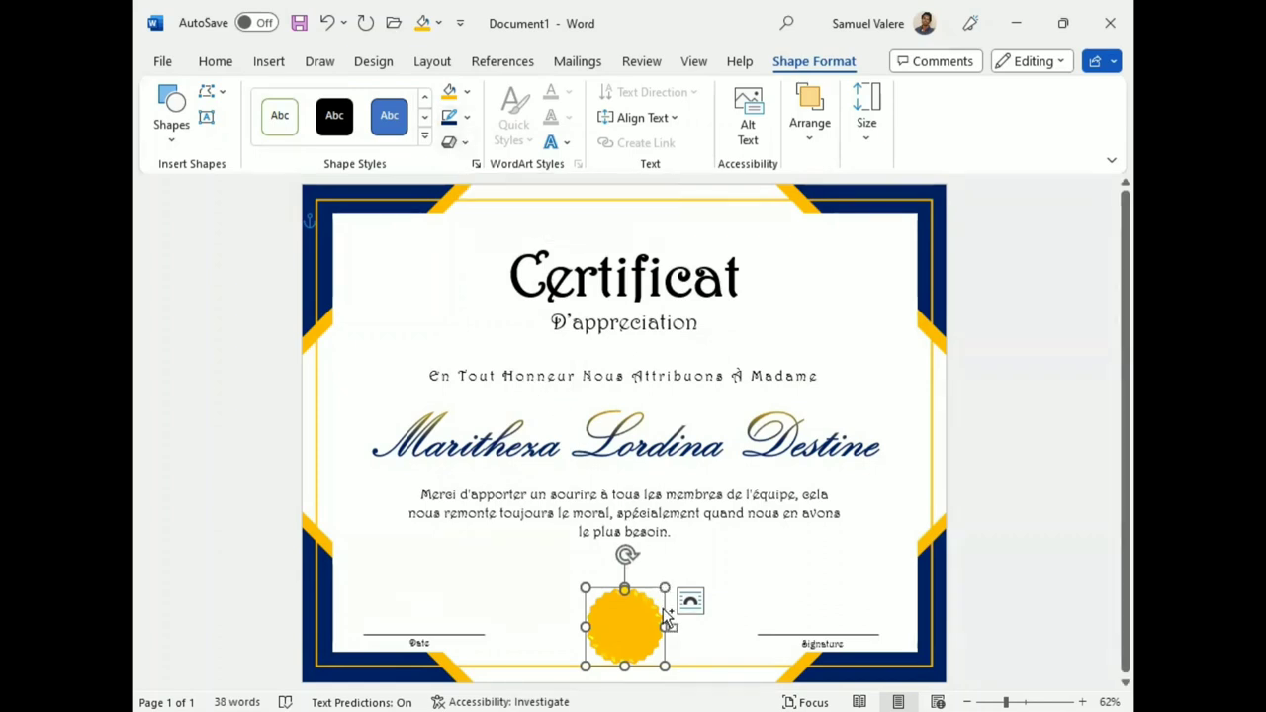
mouse_move(633, 612)
left_mouse_down()
mouse_move(642, 621)
mouse_move(629, 620)
left_mouse_up()
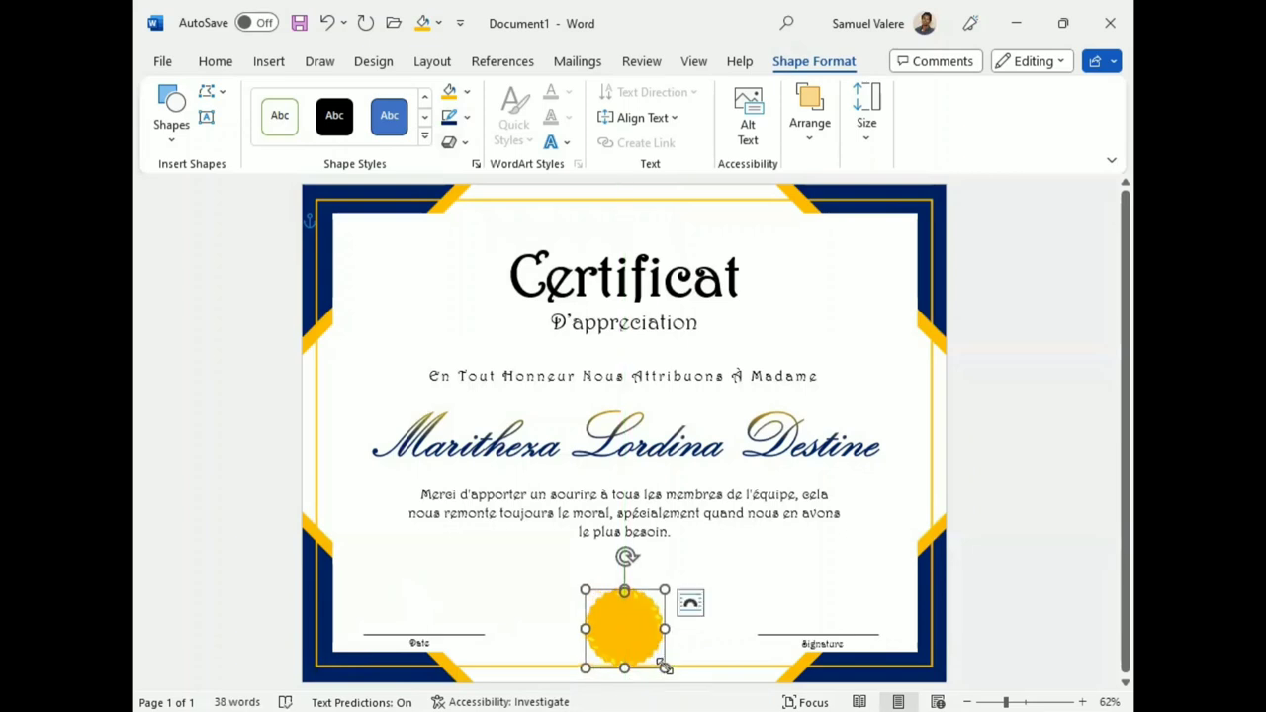
- Duplicate the star, shrink the copy, and fill it dark blue
left_click(620, 629)
left_click(620, 629)
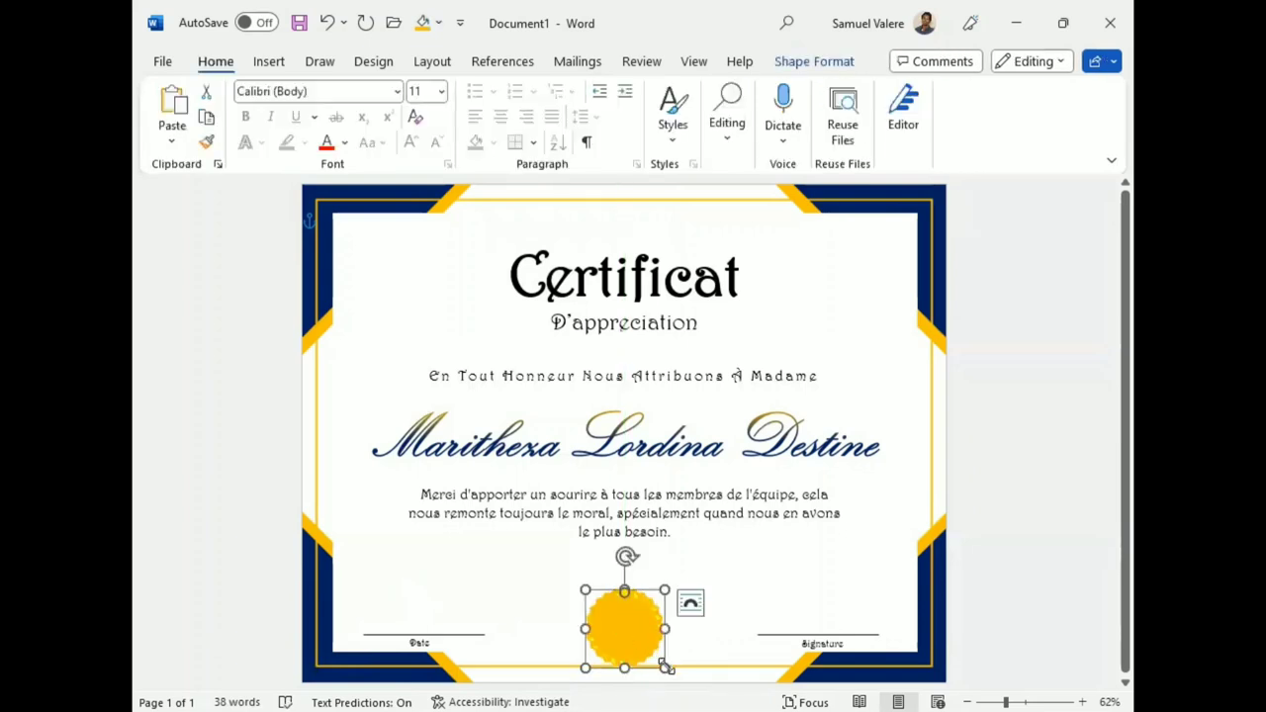
left_click_drag(666, 668, 624, 625)
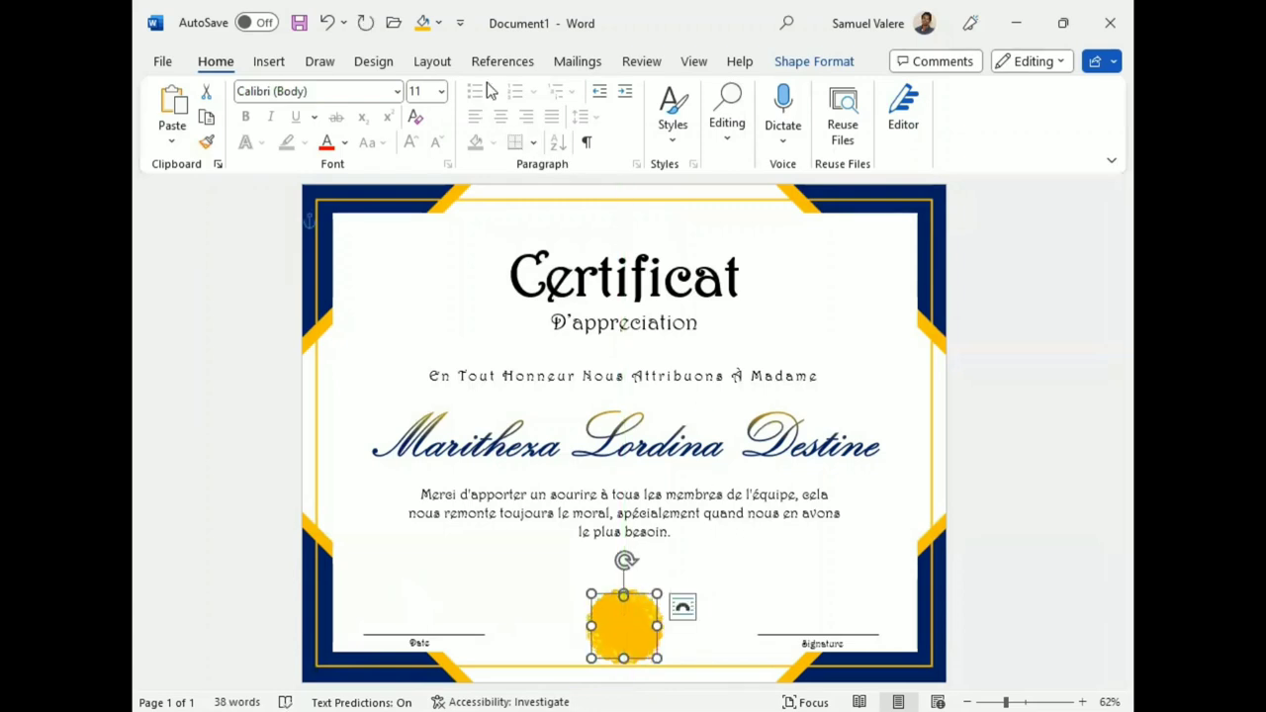
left_click(801, 65)
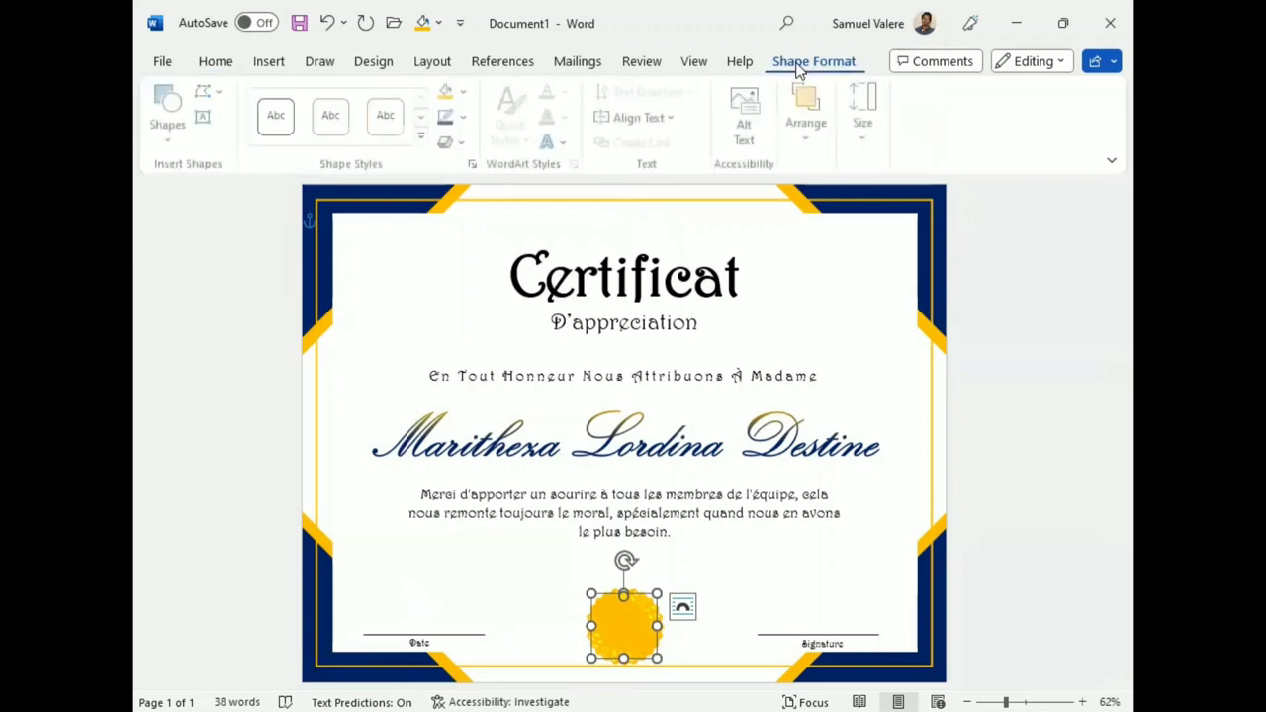
left_click(468, 92)
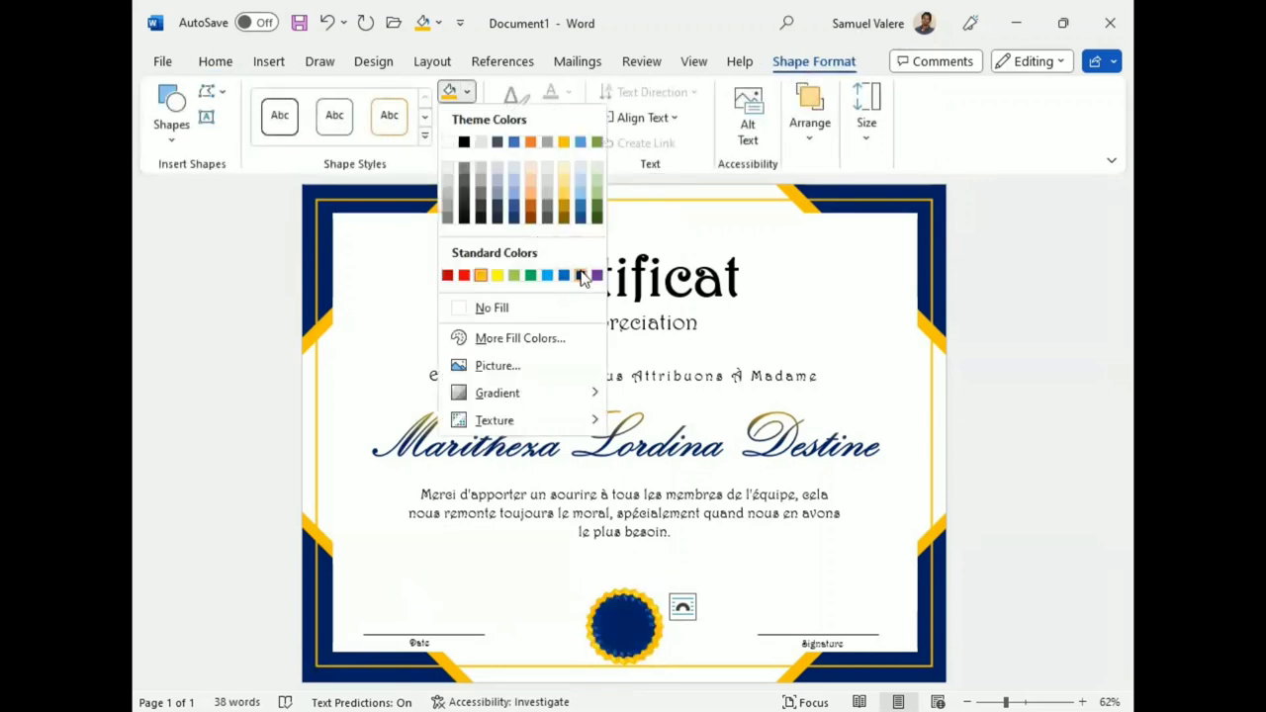
left_click(580, 275)
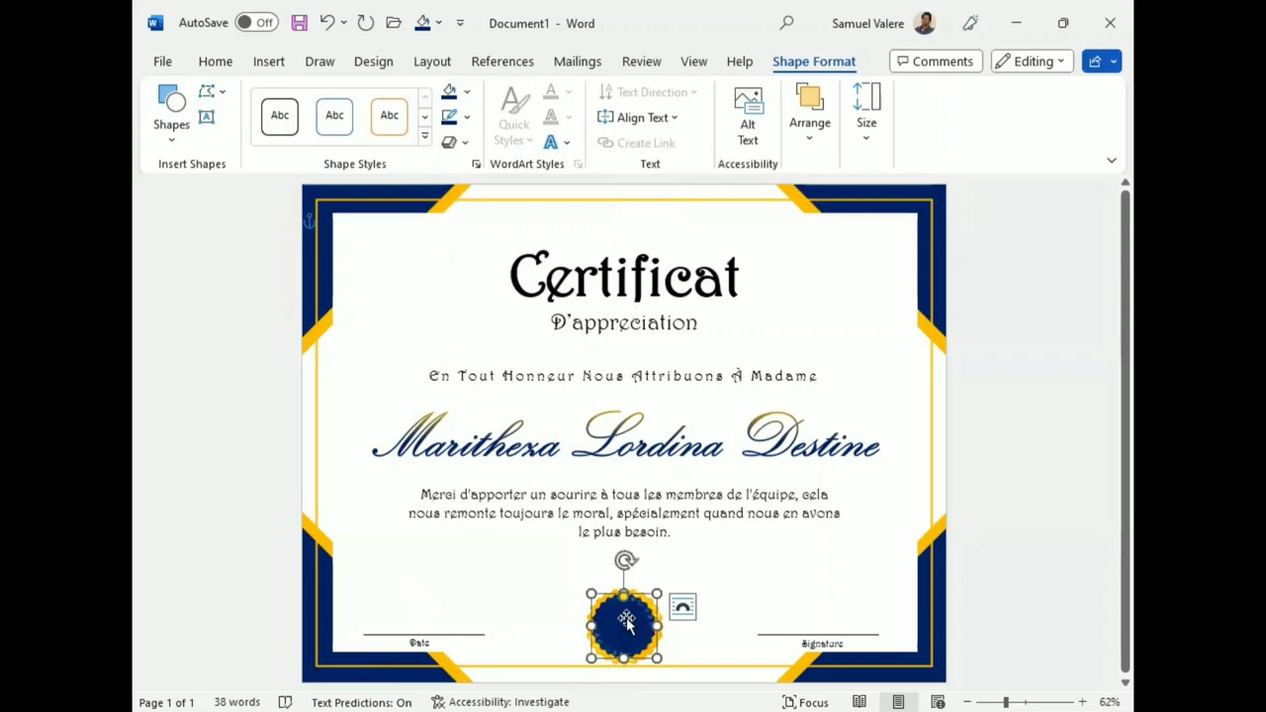
- Centre the navy star over the gold one and select both stars
left_click_drag(626, 618, 627, 621)
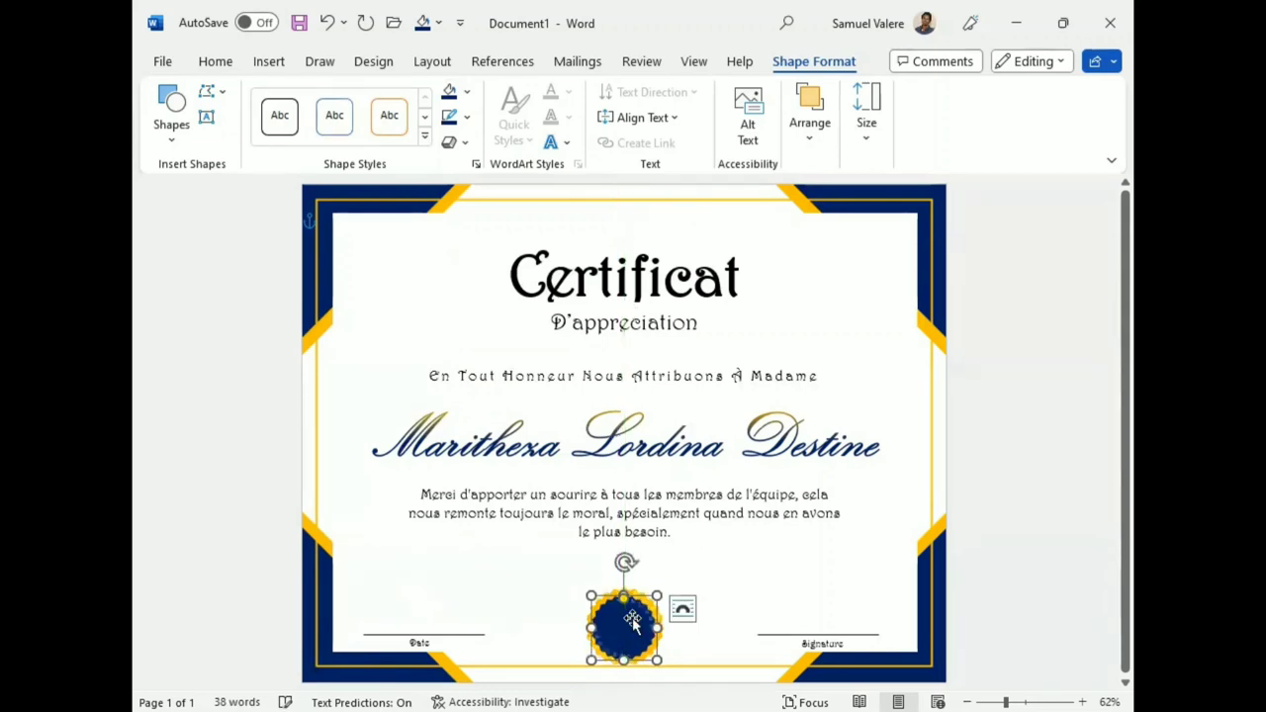
left_click(666, 541)
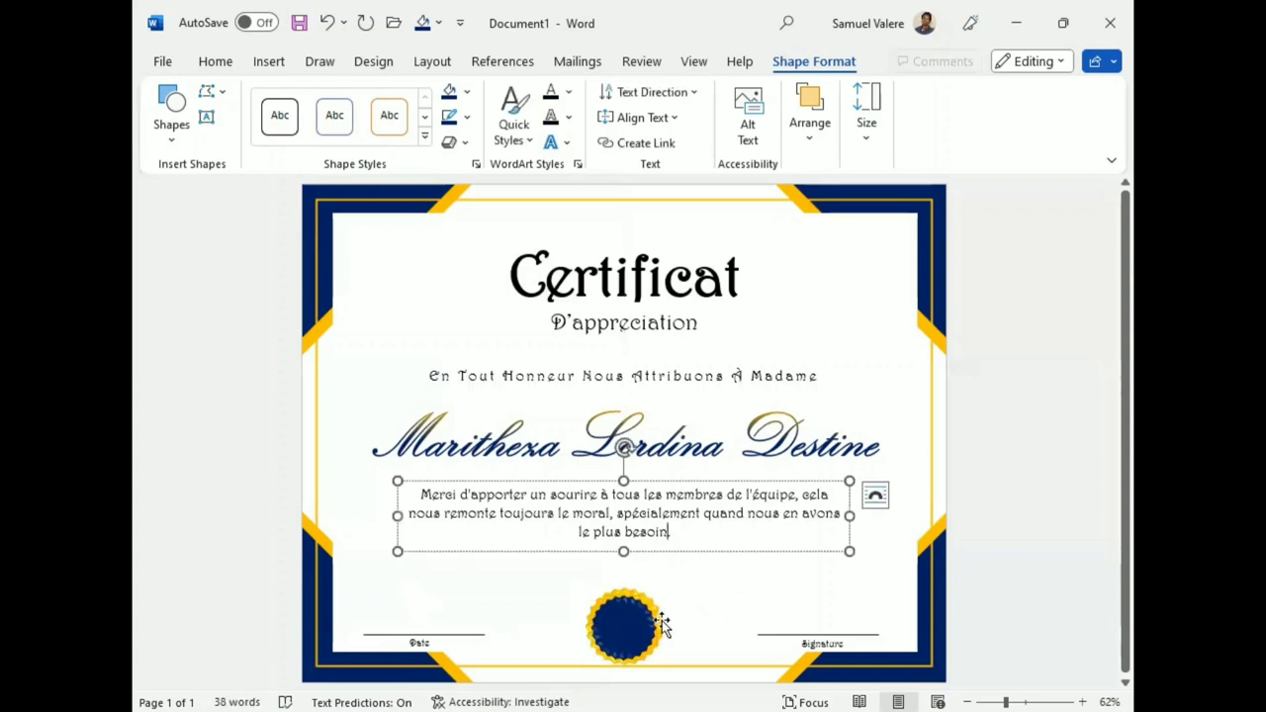
left_click_drag(662, 625, 648, 600)
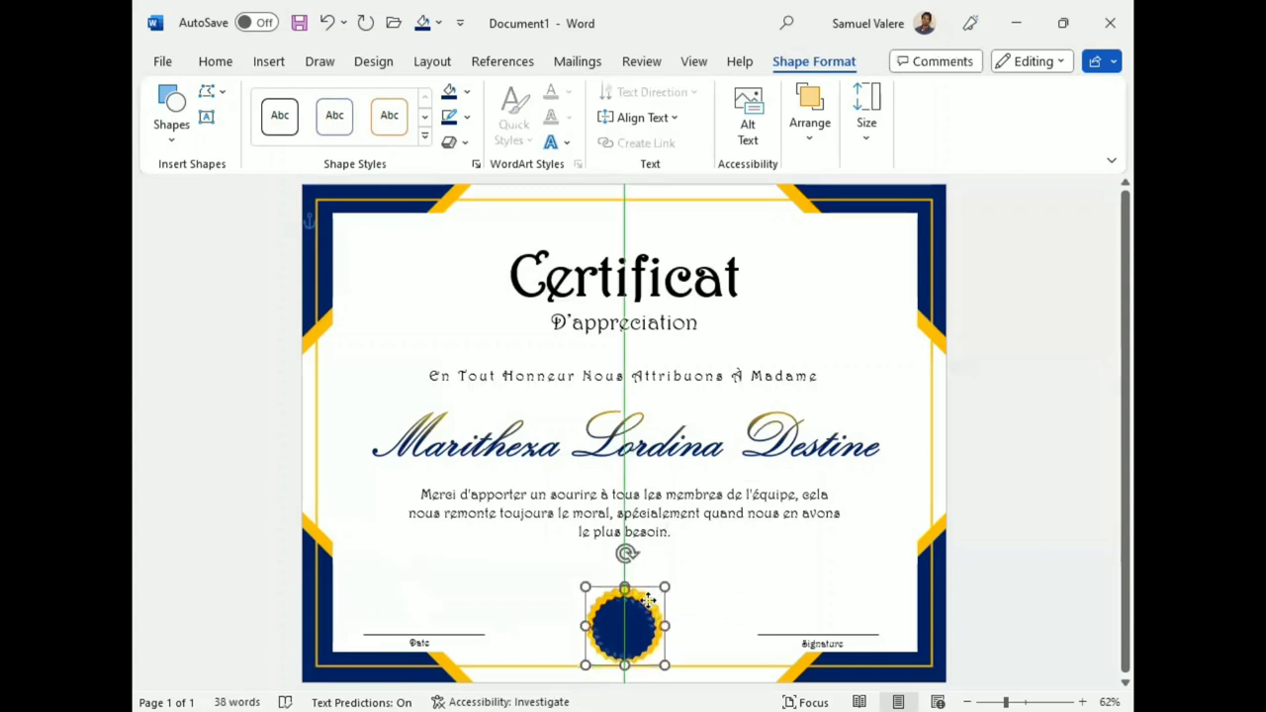
left_click(740, 550)
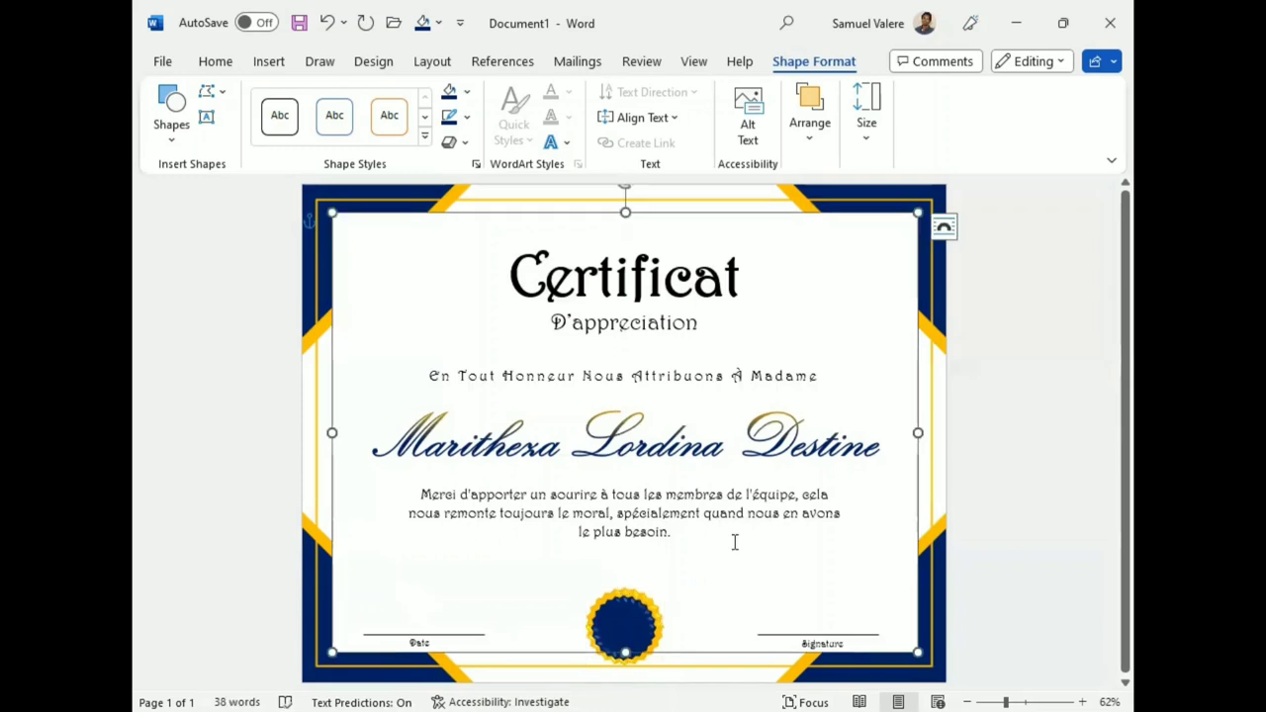
left_click(633, 615)
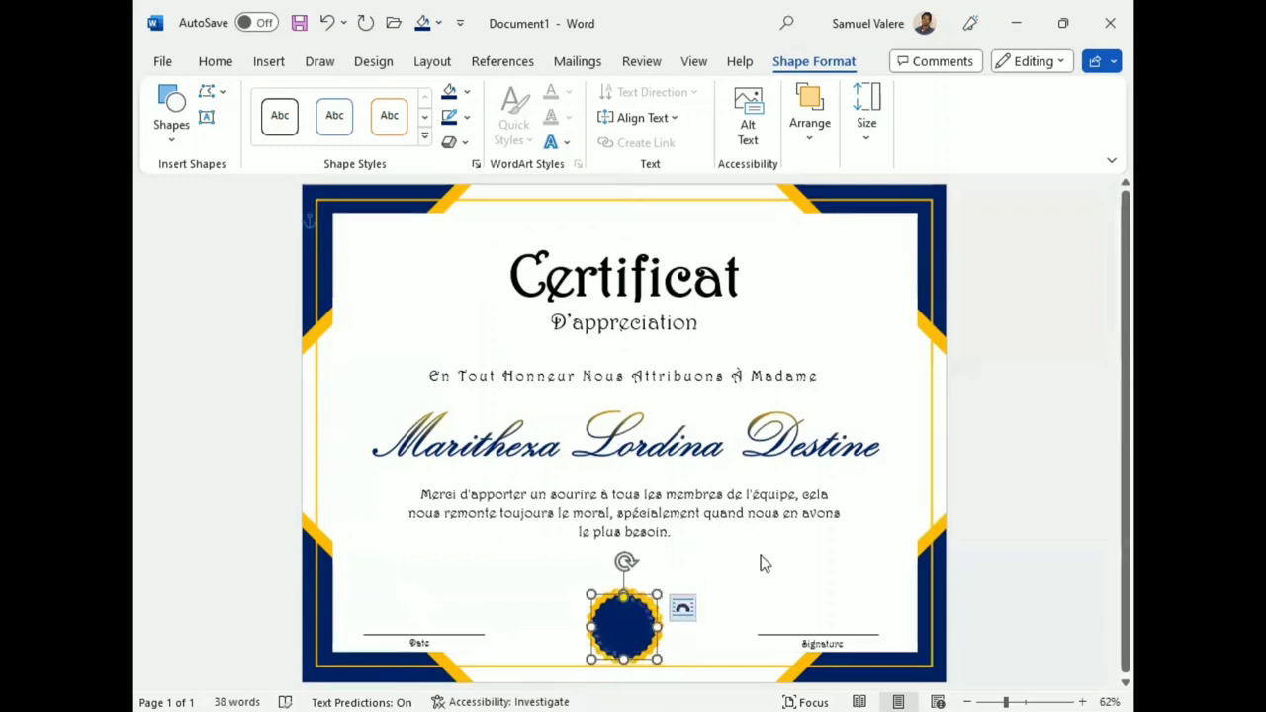
left_click(786, 552)
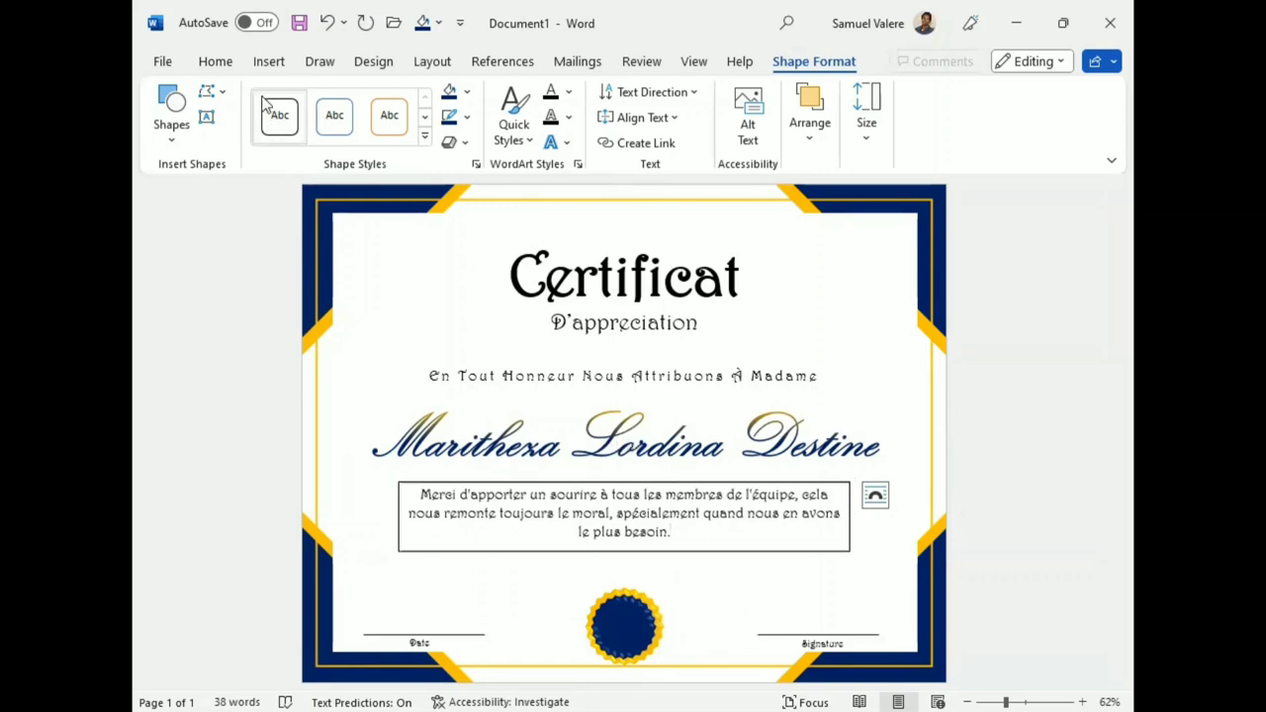
left_click(657, 615)
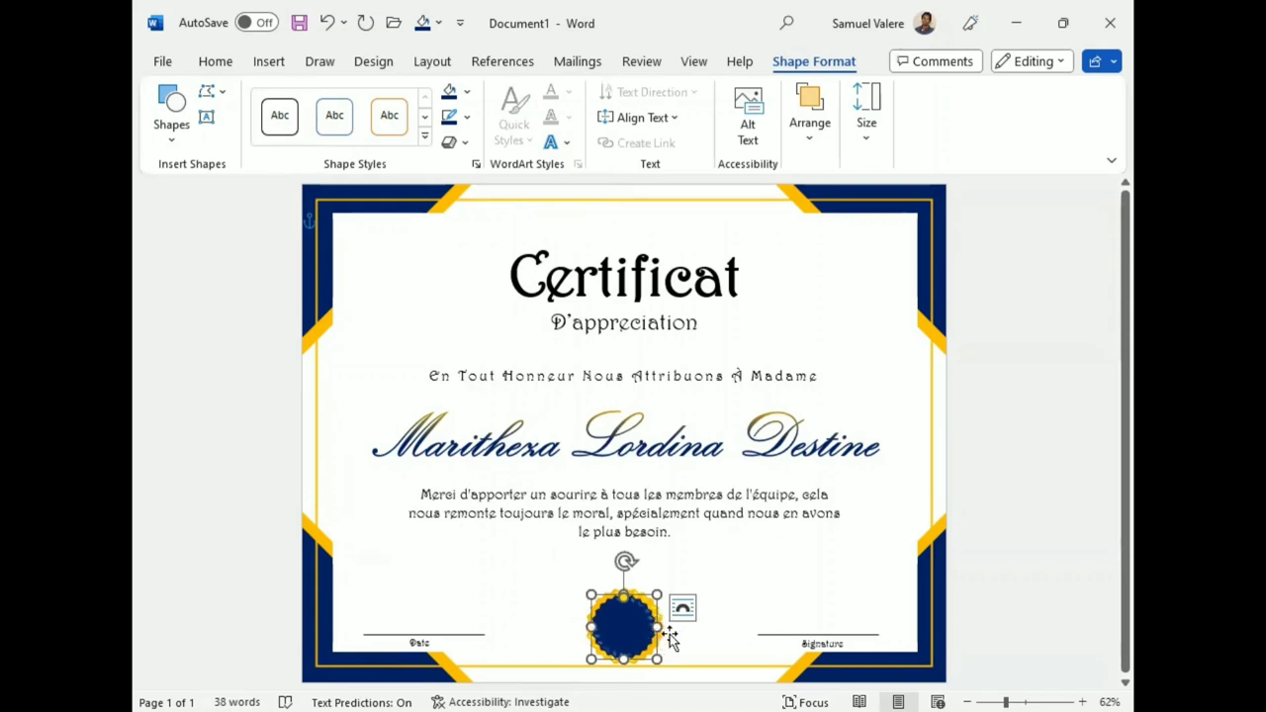
left_click(658, 617)
left_click(659, 617)
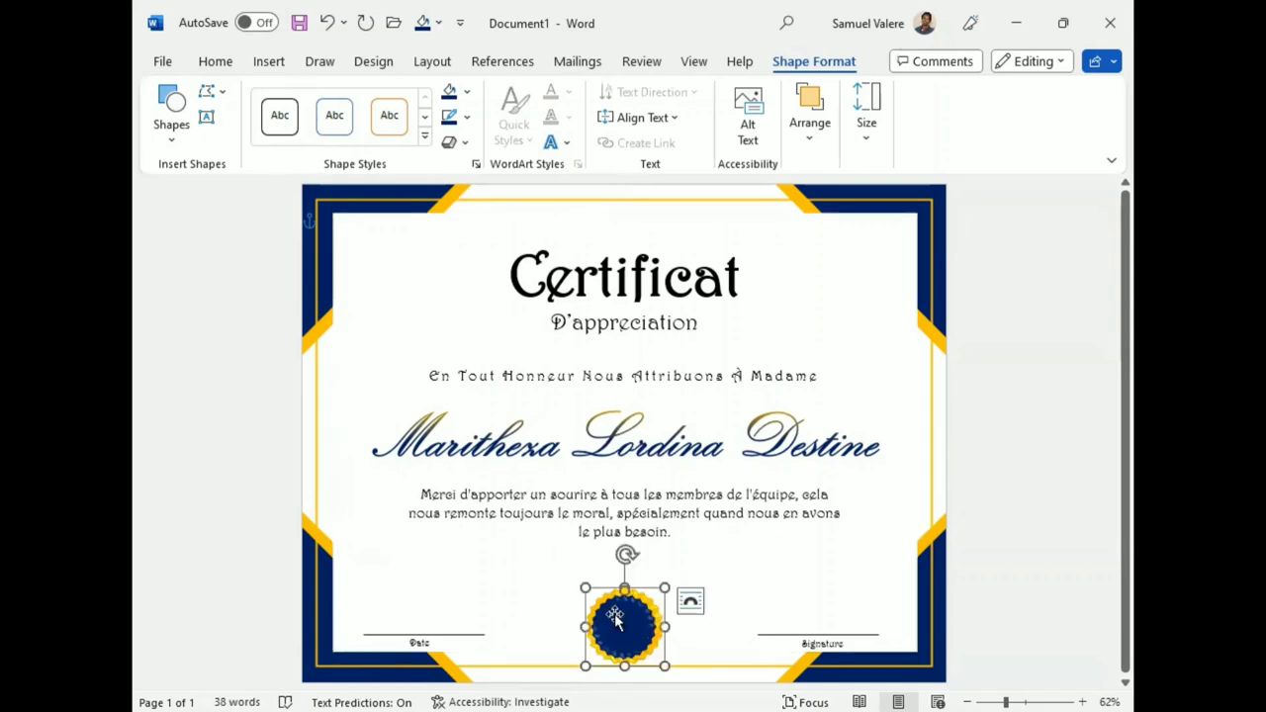
- Group the gold and navy stars into one seal and nudge it slightly up
left_click(809, 121)
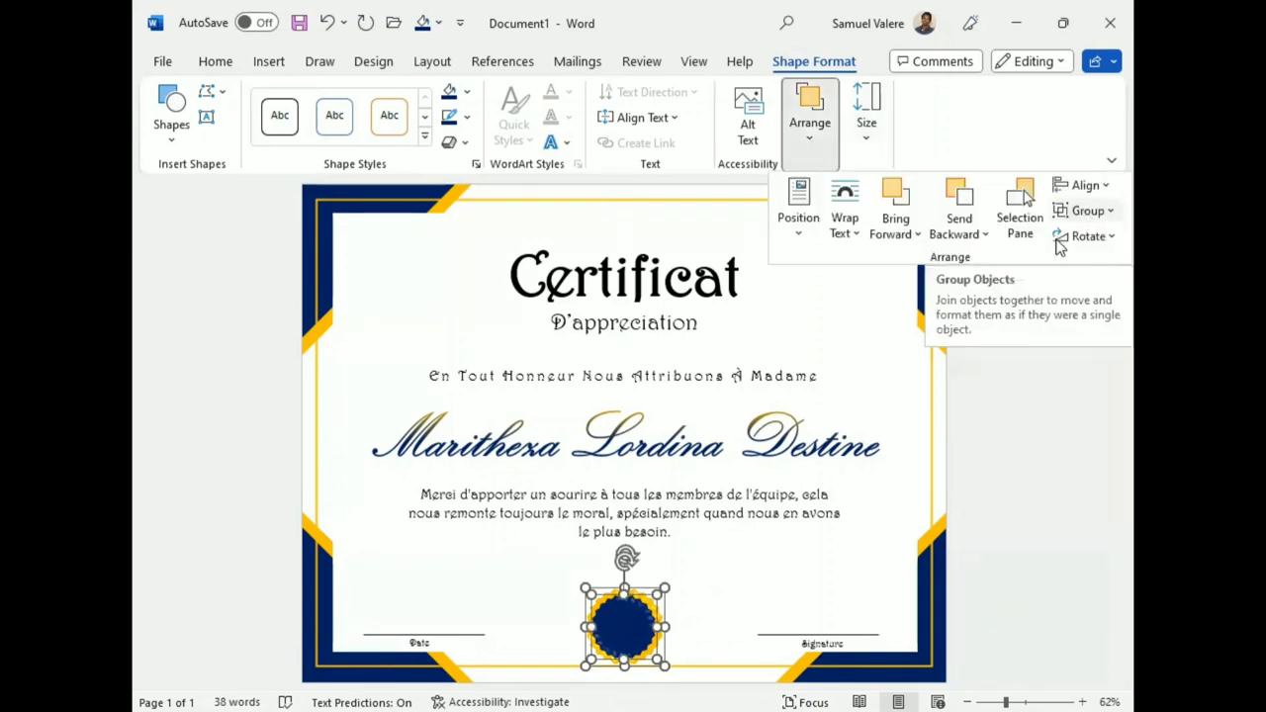
left_click(1087, 211)
left_click(620, 627)
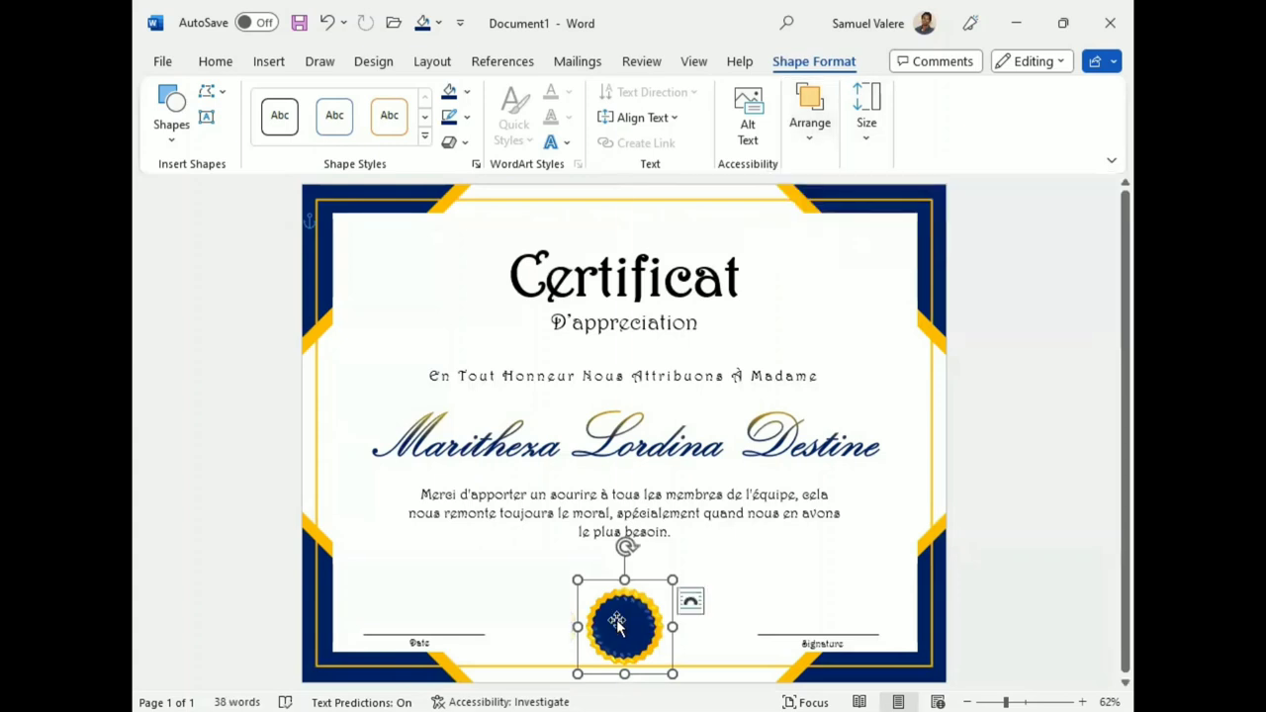
left_click_drag(616, 619, 613, 605)
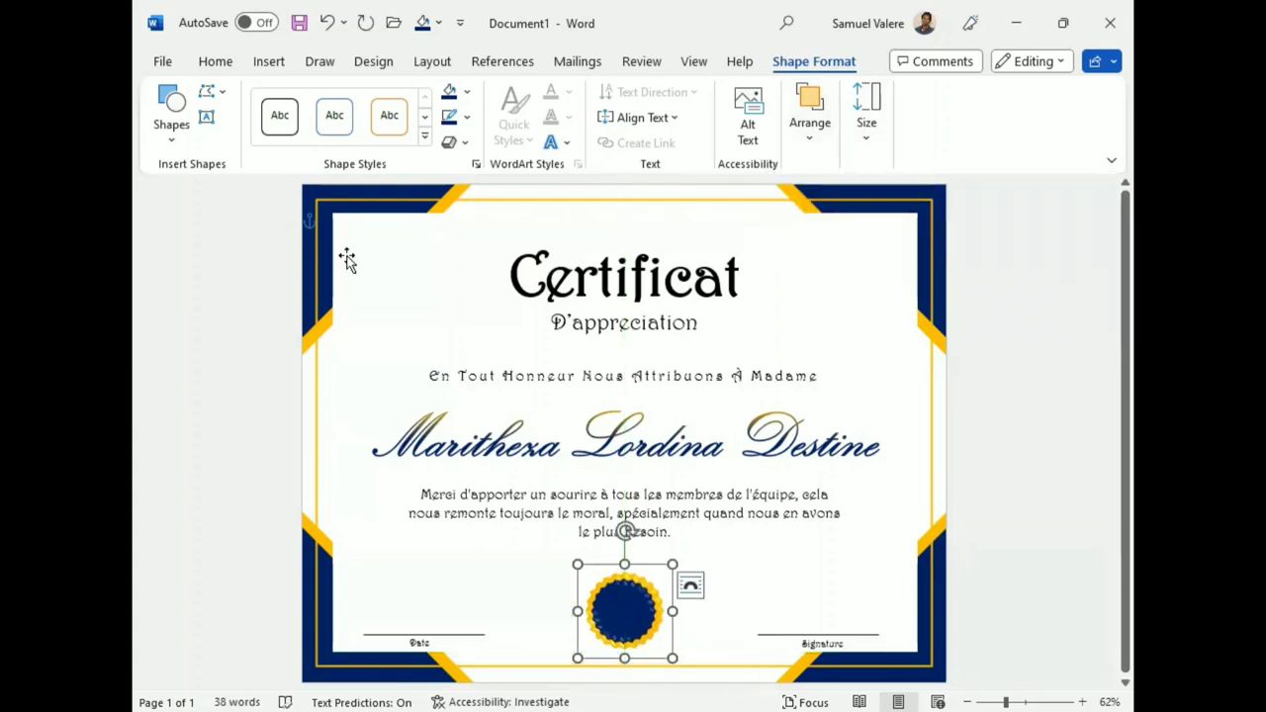
left_click(262, 67)
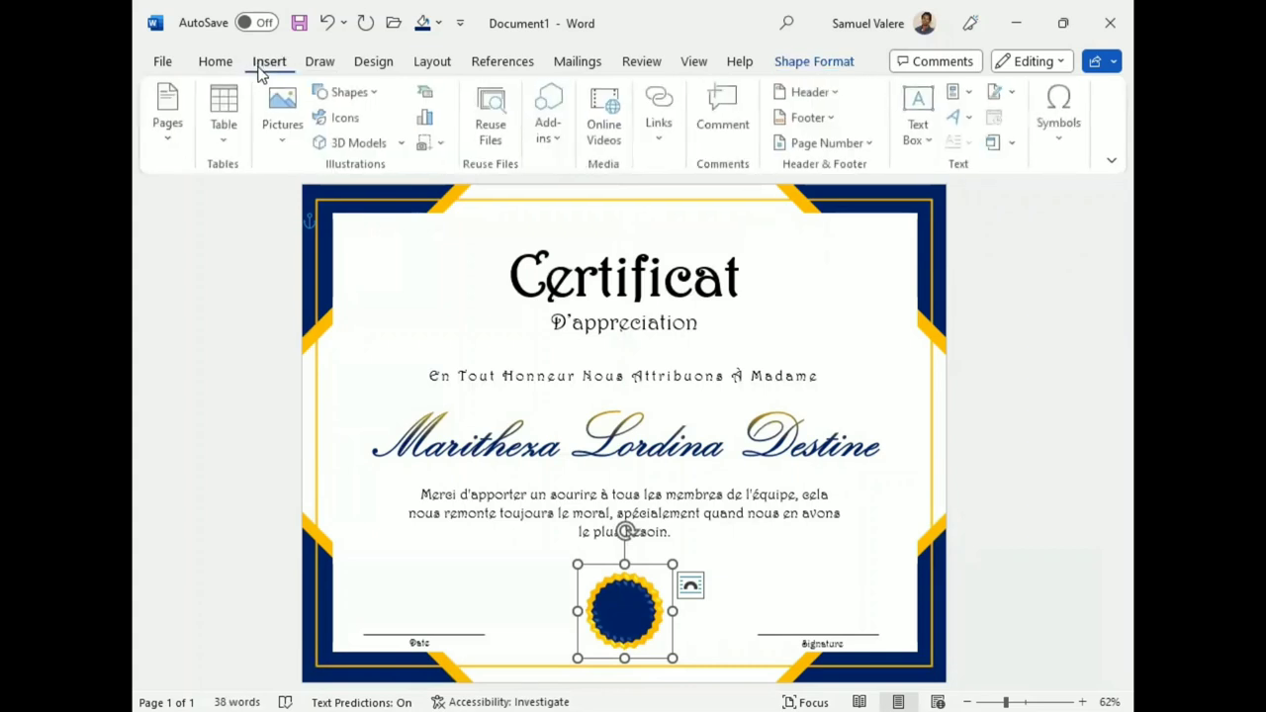
left_click(367, 102)
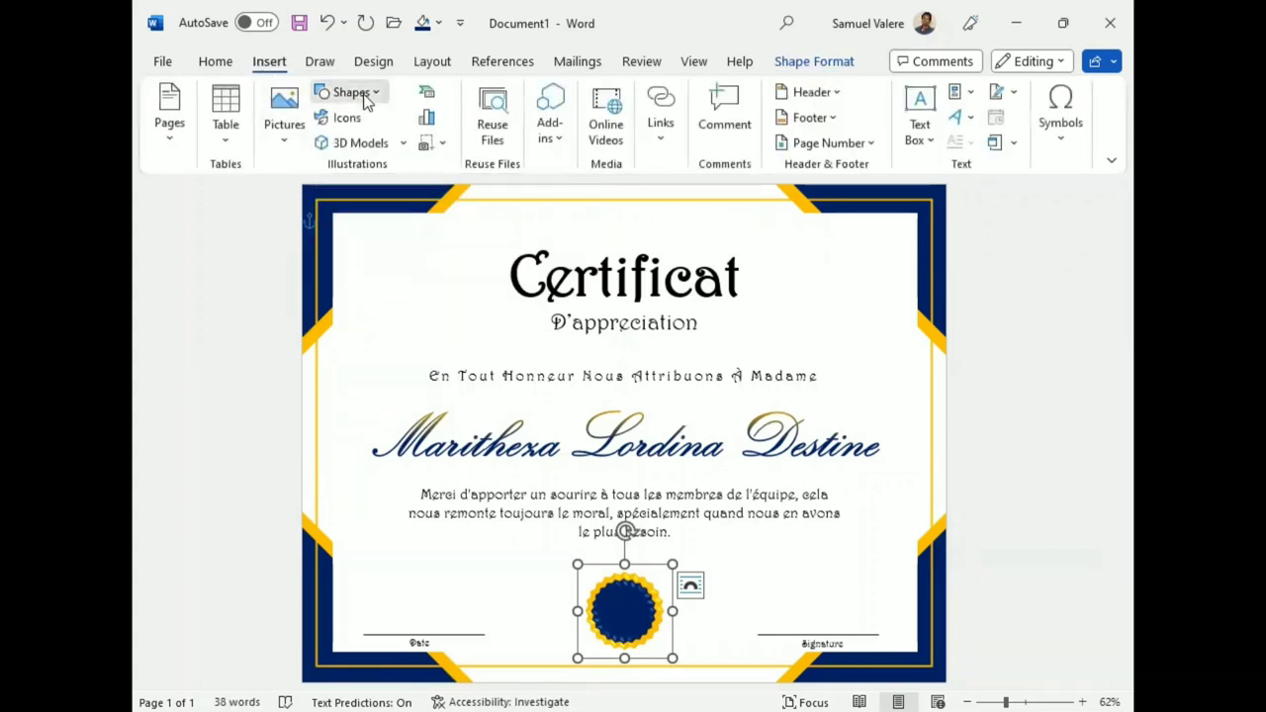
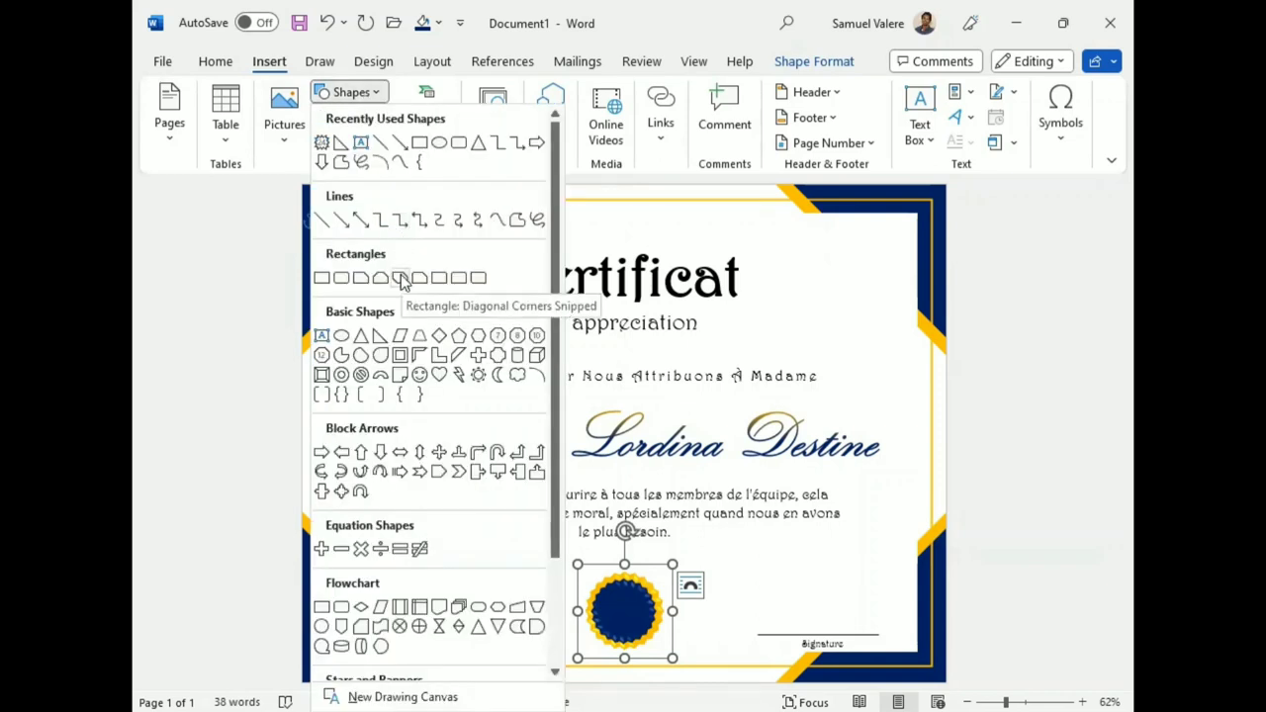
- Draw a Block Arrows pentagon shape beside the rosette seal
left_click(440, 475)
left_click_drag(517, 538, 637, 605)
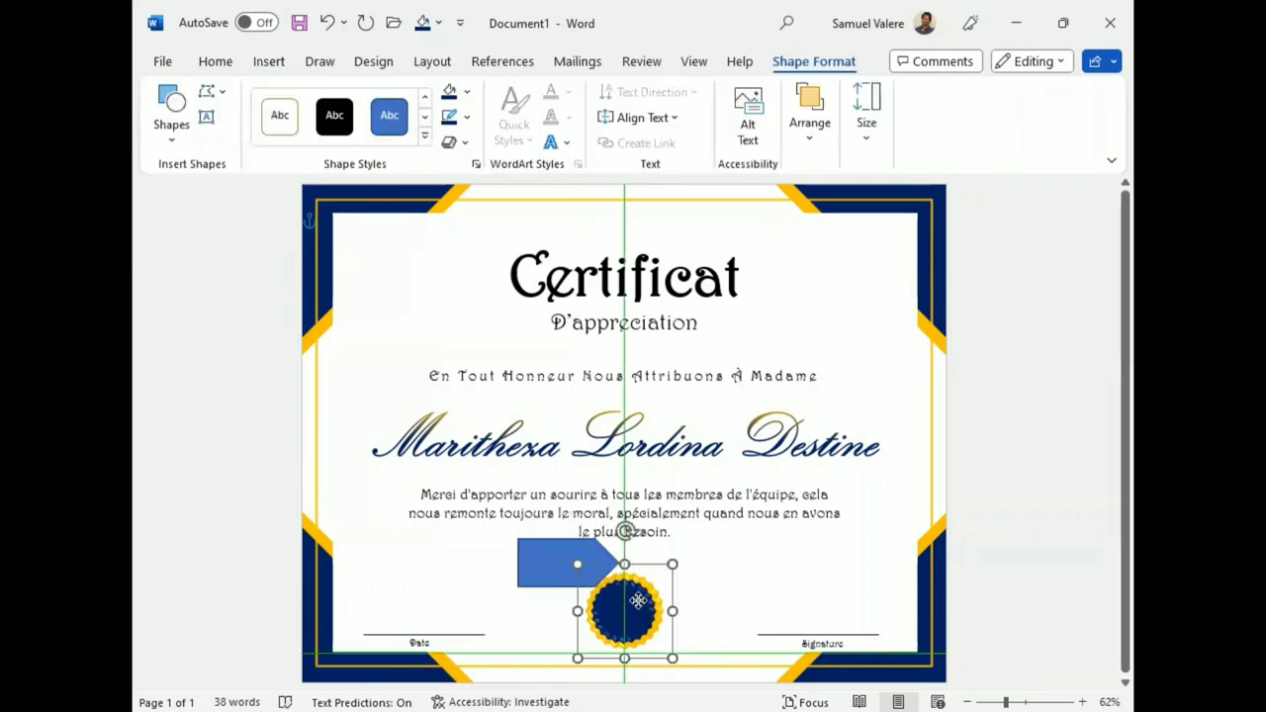
key("Up")
key("Up")
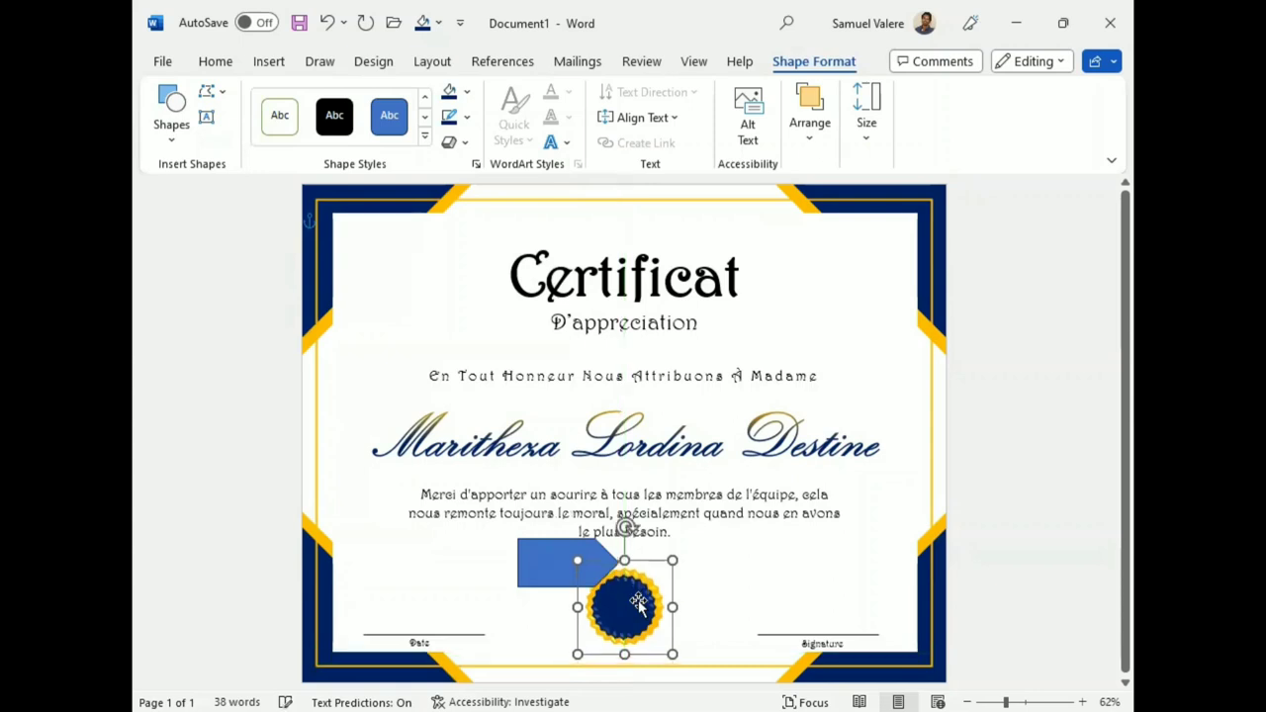
- Rotate the pentagon 90° to point down and position it over the seal
left_click(555, 569)
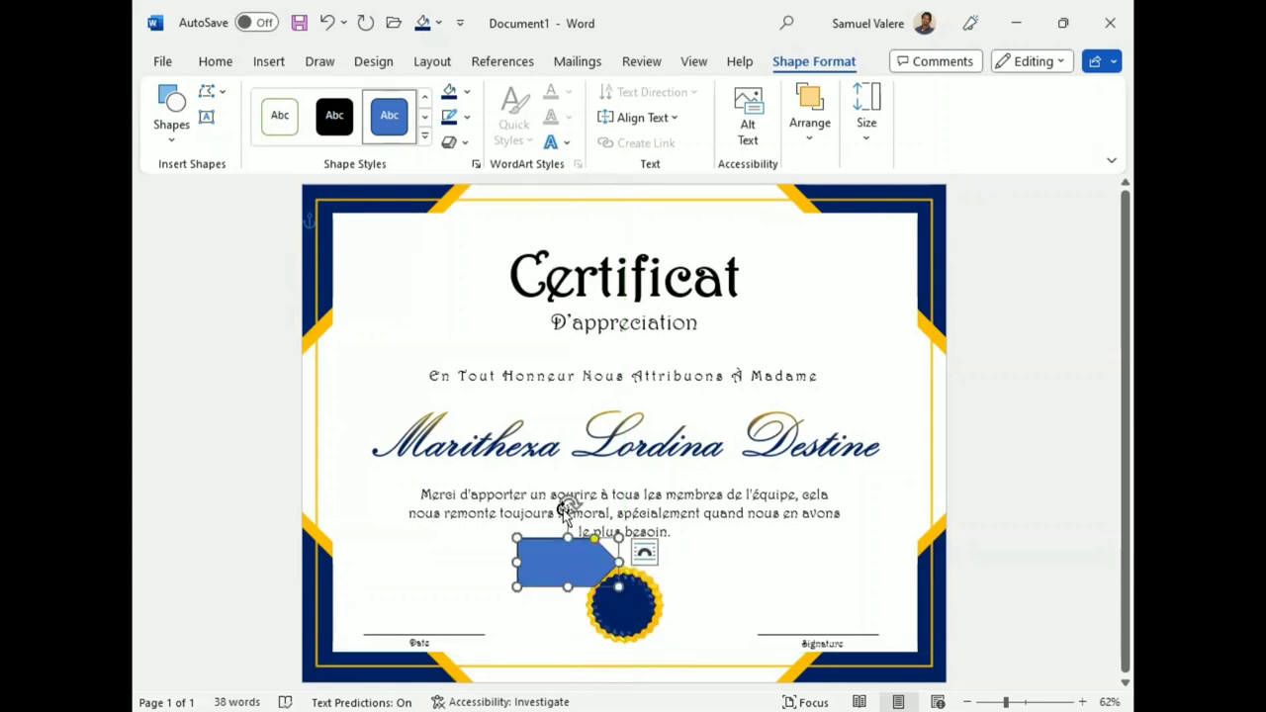
mouse_move(566, 510)
left_mouse_down()
mouse_move(624, 582)
mouse_move(626, 607)
left_mouse_up()
key("Down")
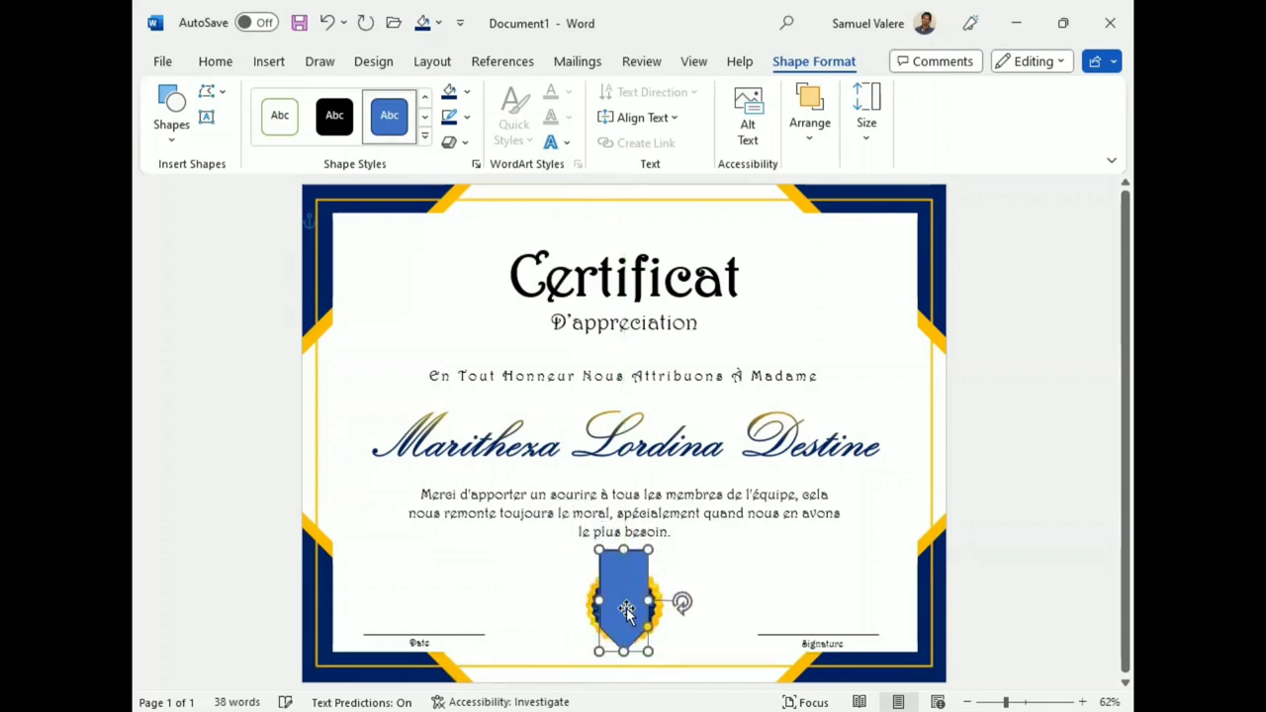
key("Down")
key("Down")
key("Down")
key("Down")
key("Down")
key("Down")
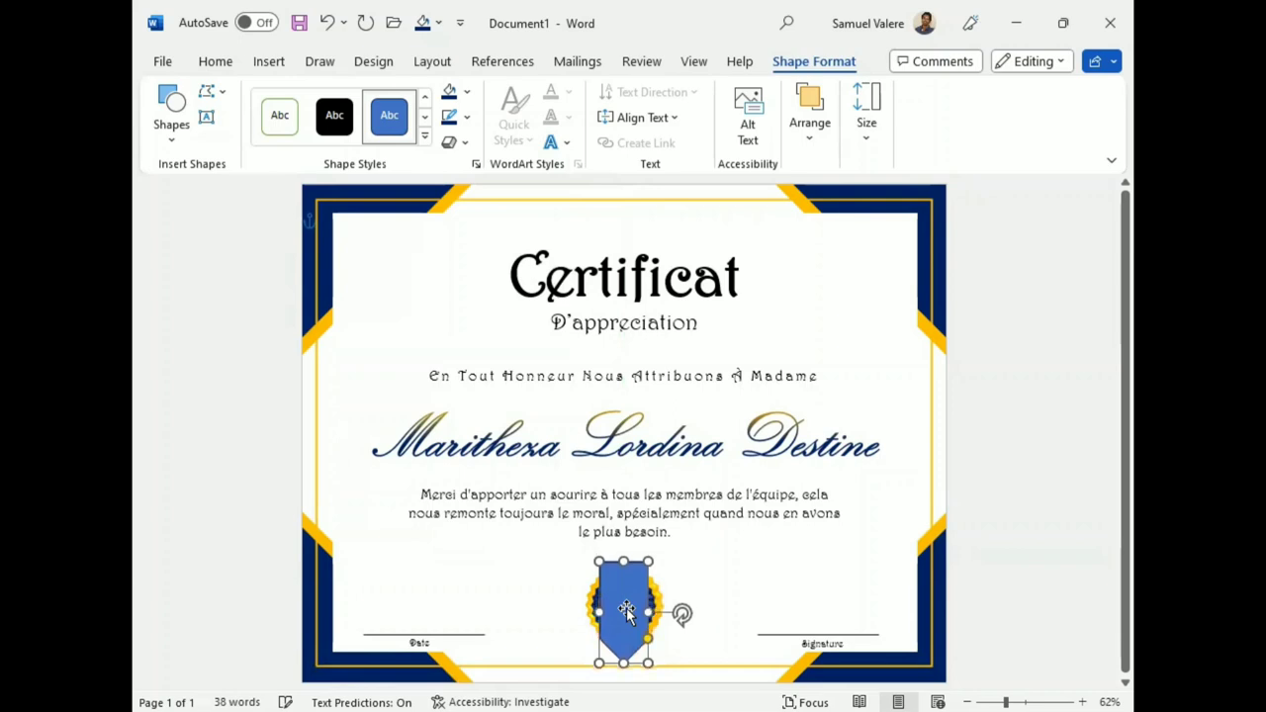
key("Down")
key("Down")
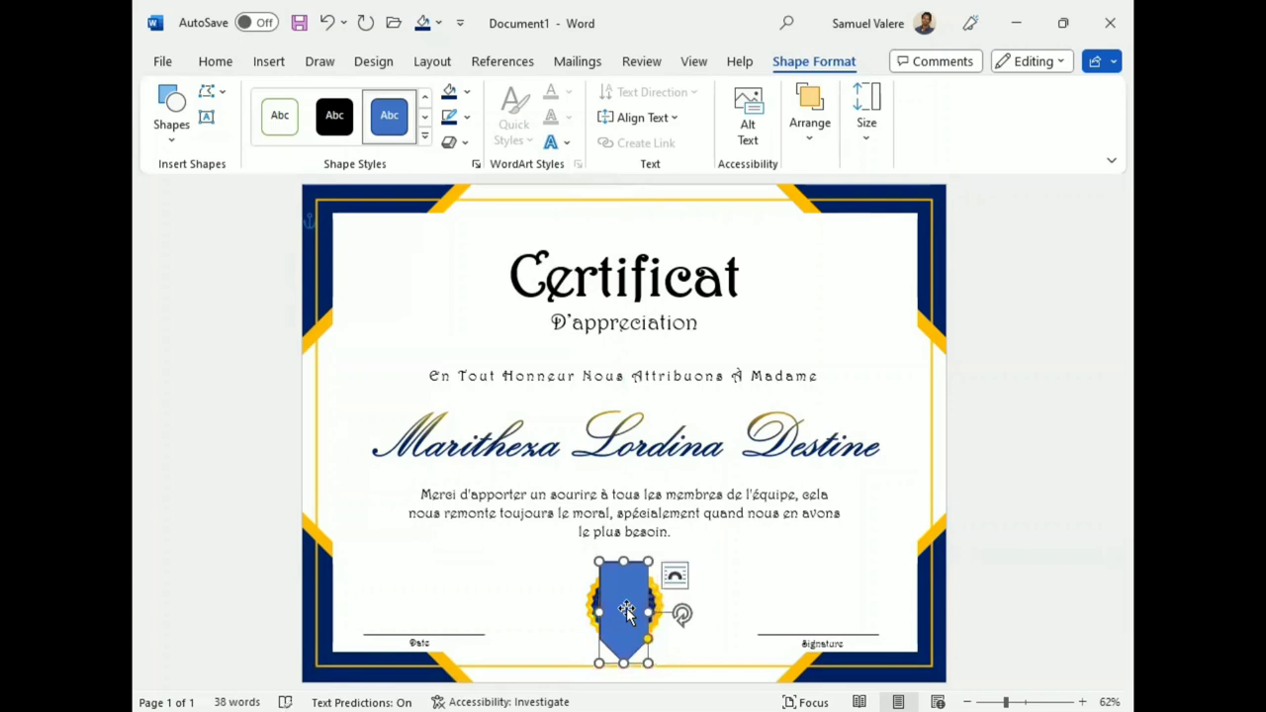
- Fill the ribbon dark blue and give it a yellow outline
left_click(469, 92)
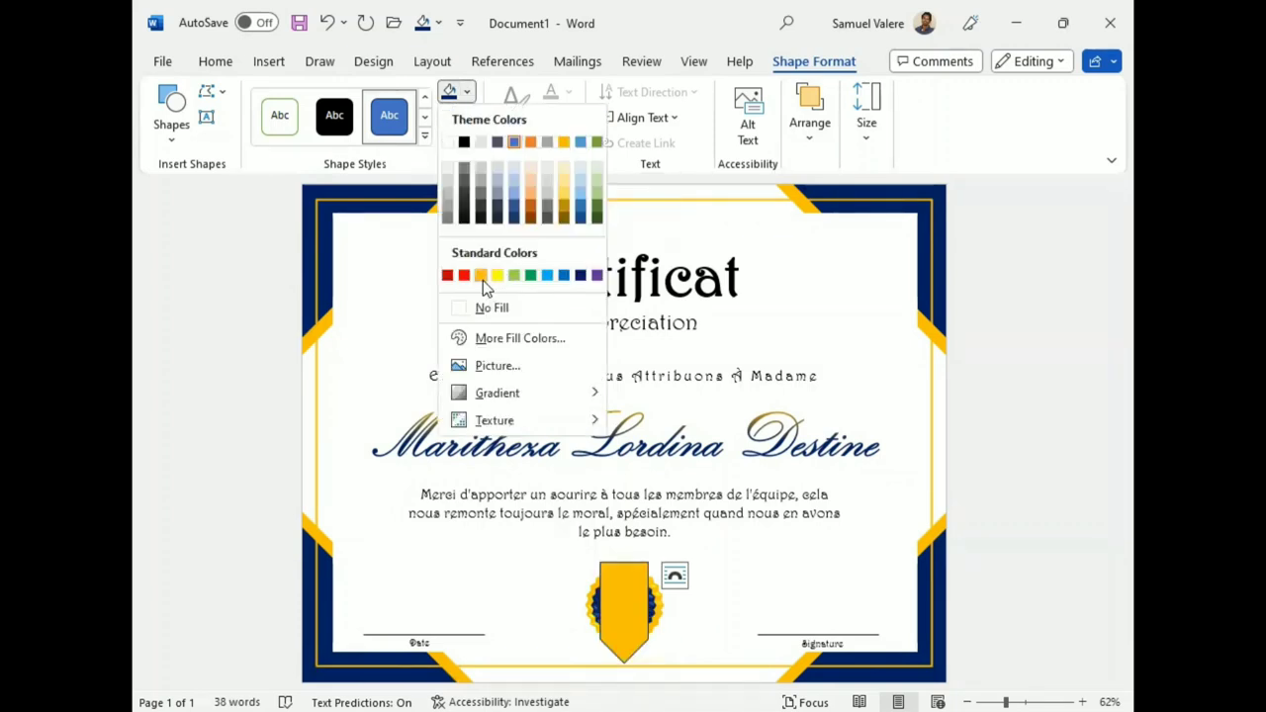
left_click(581, 276)
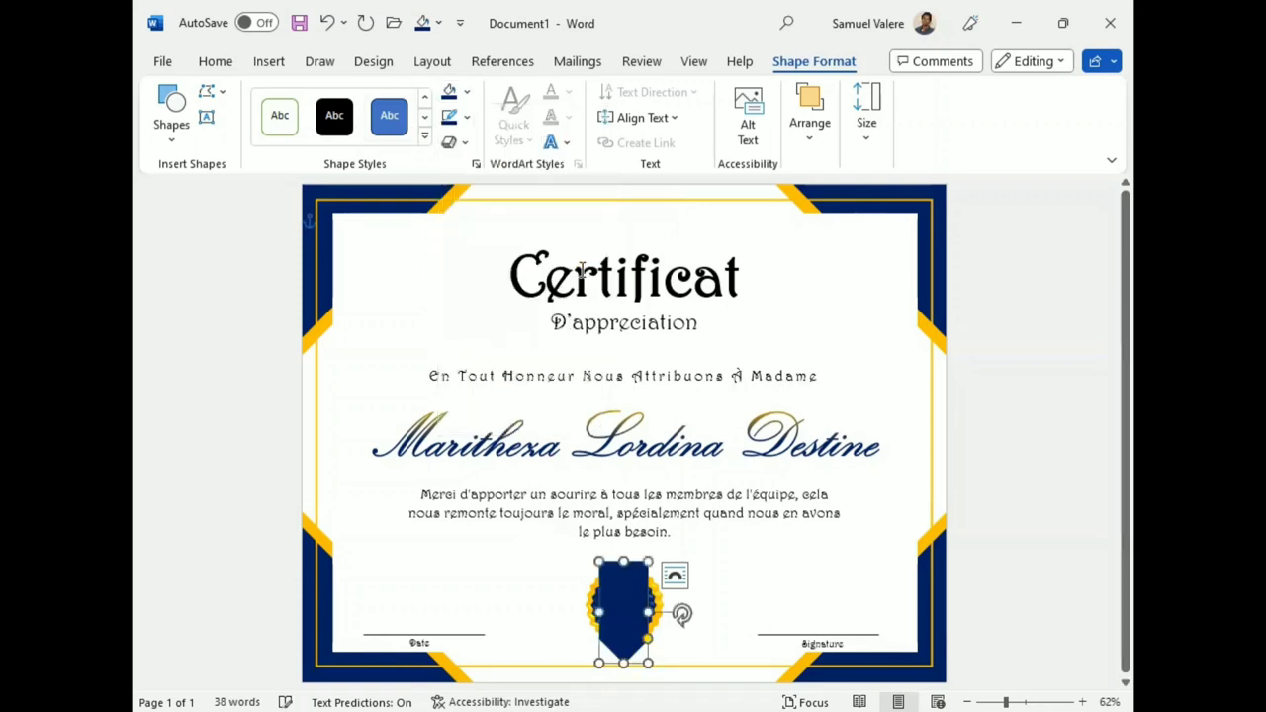
left_click(466, 116)
left_click(496, 302)
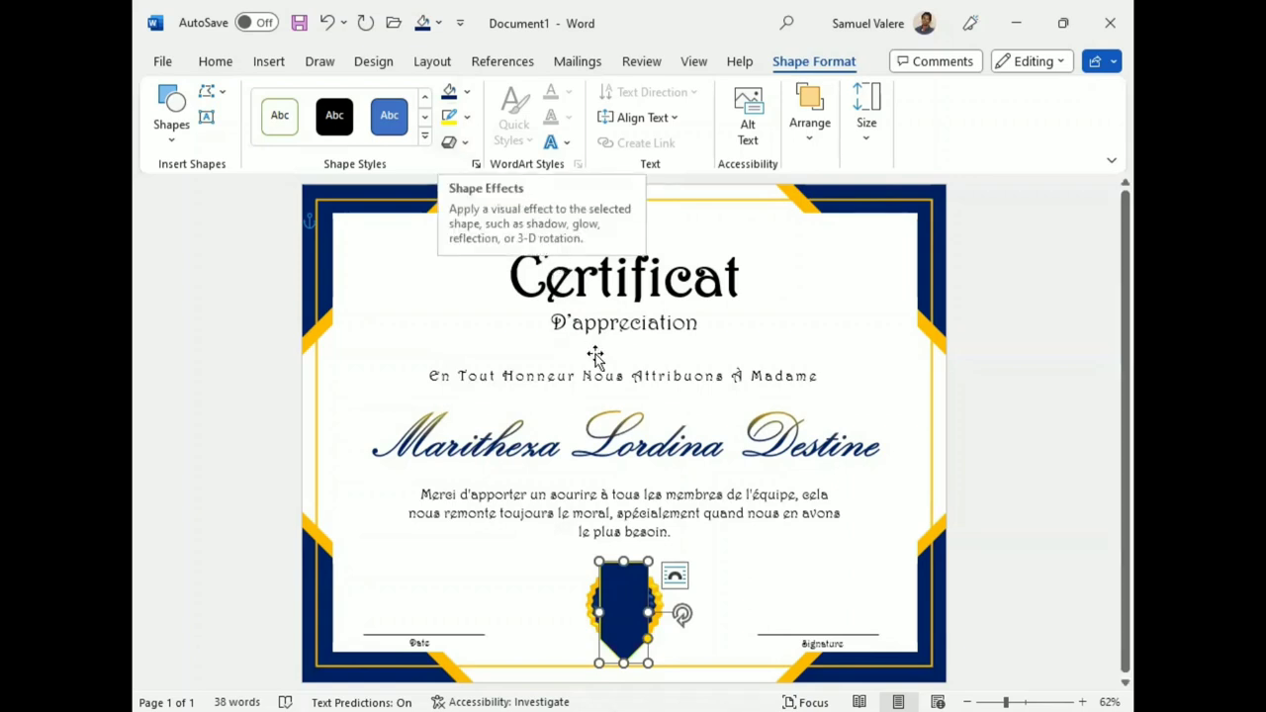
- Send the ribbon backward behind the seal and set its outline weight to 3 pt
left_click(809, 117)
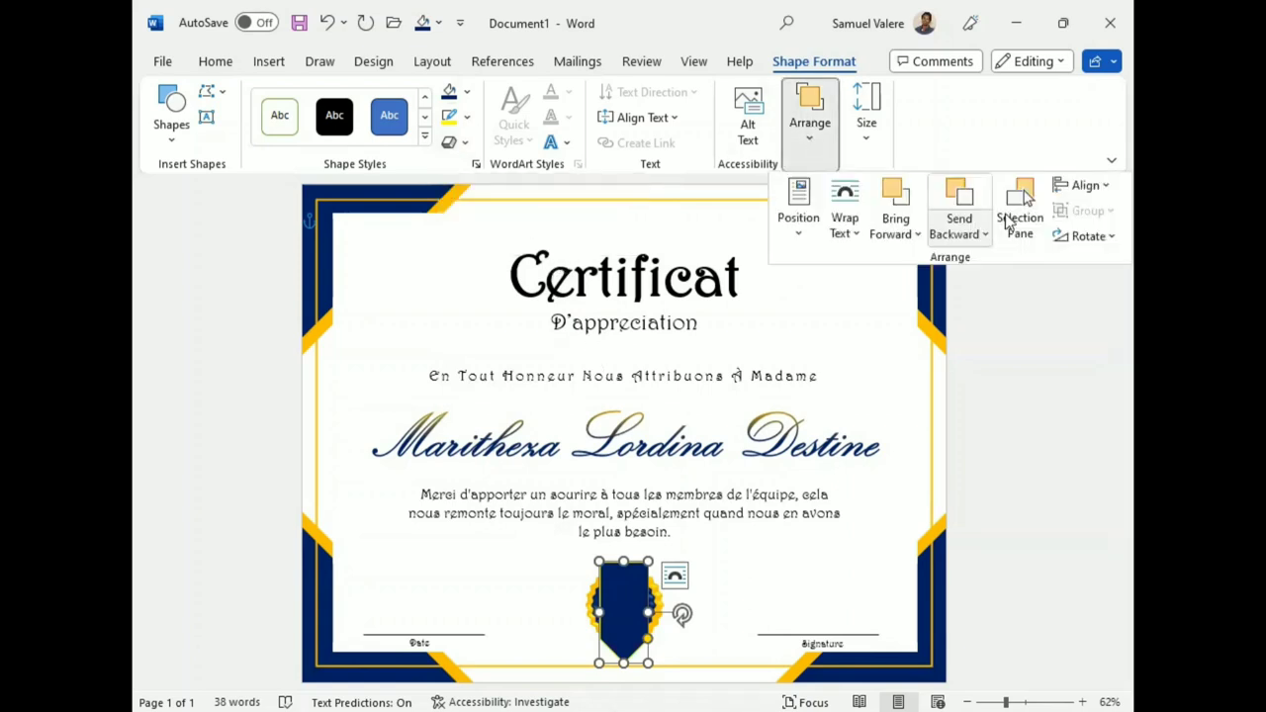
left_click(967, 198)
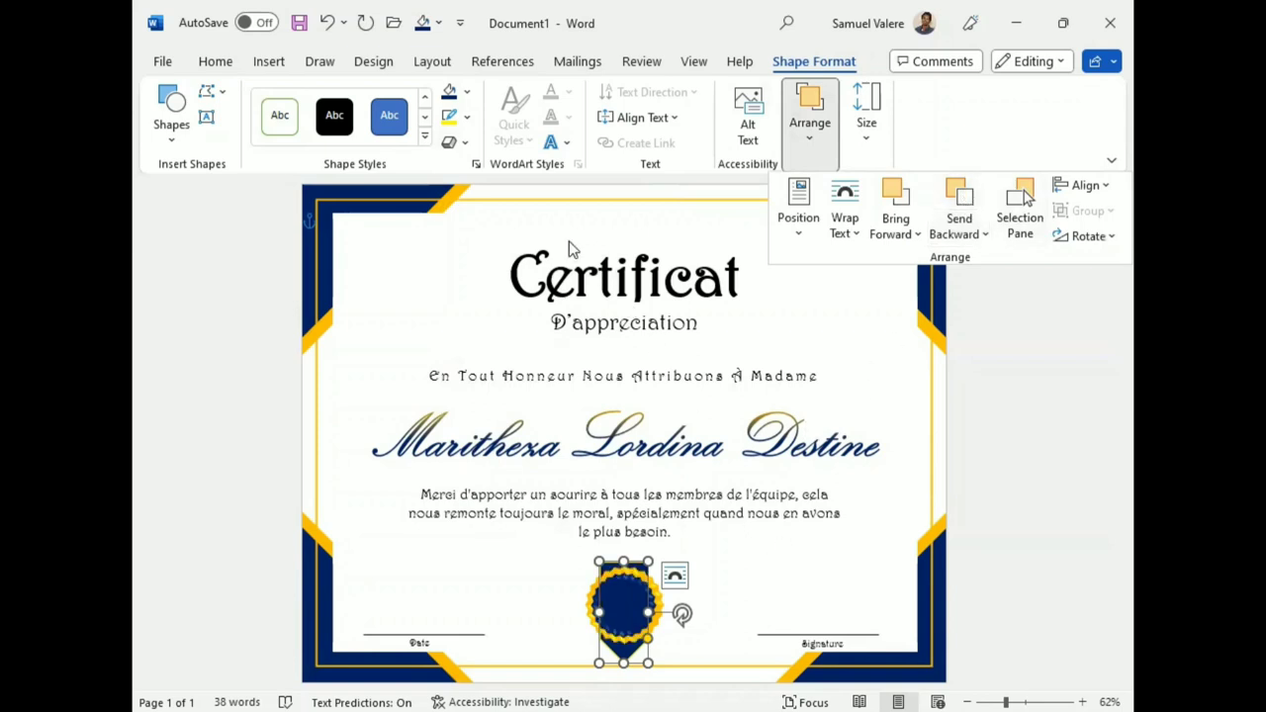
left_click(467, 117)
mouse_move(493, 390)
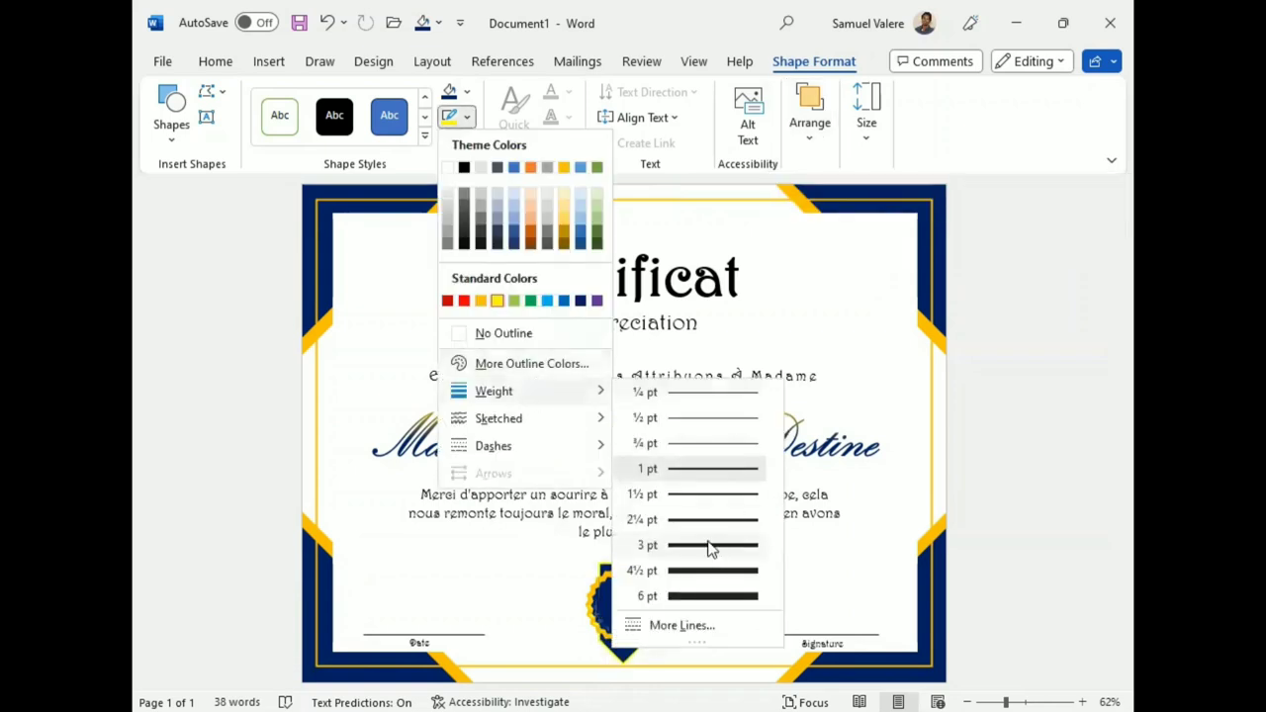
left_click(709, 543)
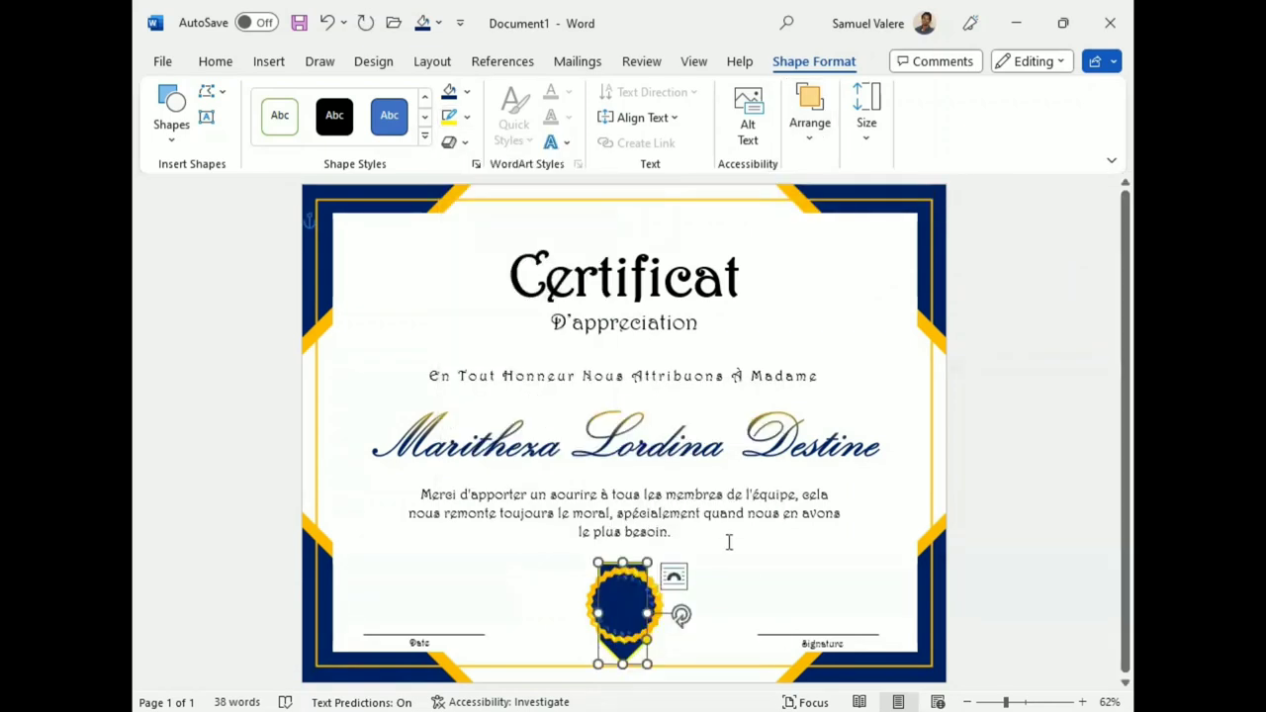
left_click(672, 627)
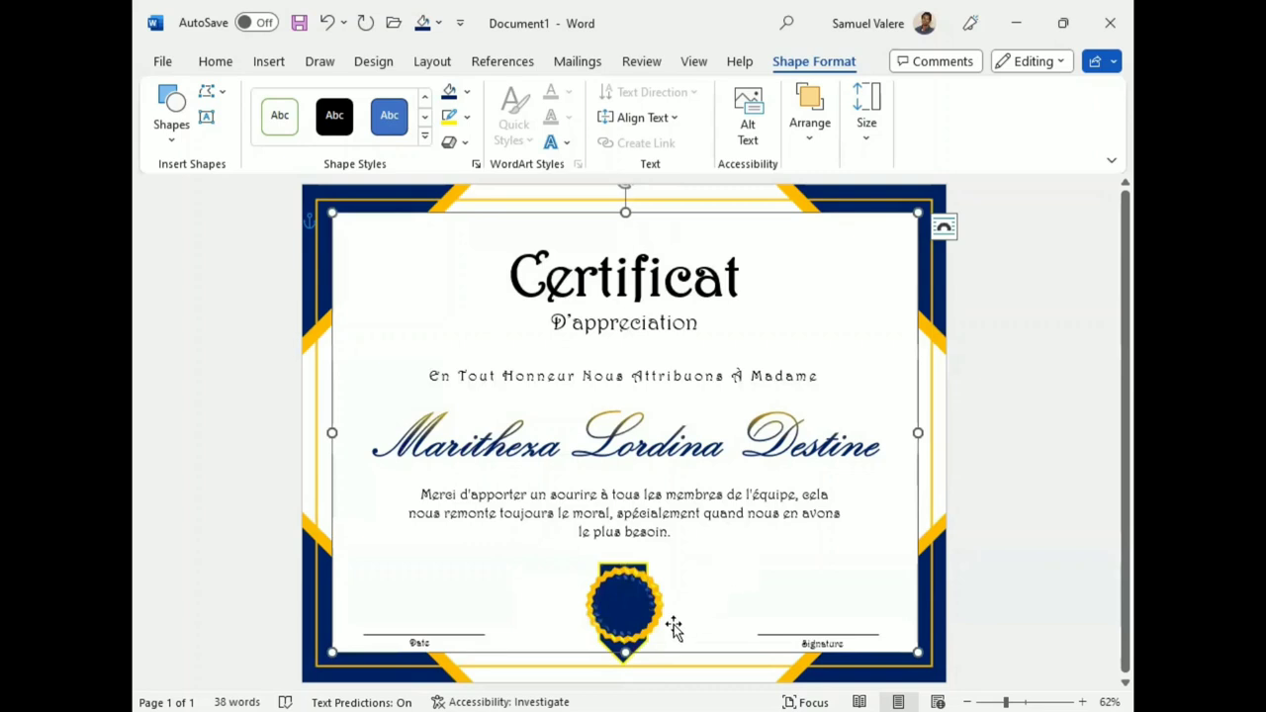
- Stretch the navy ribbon slightly taller at its top edge
left_click(623, 660)
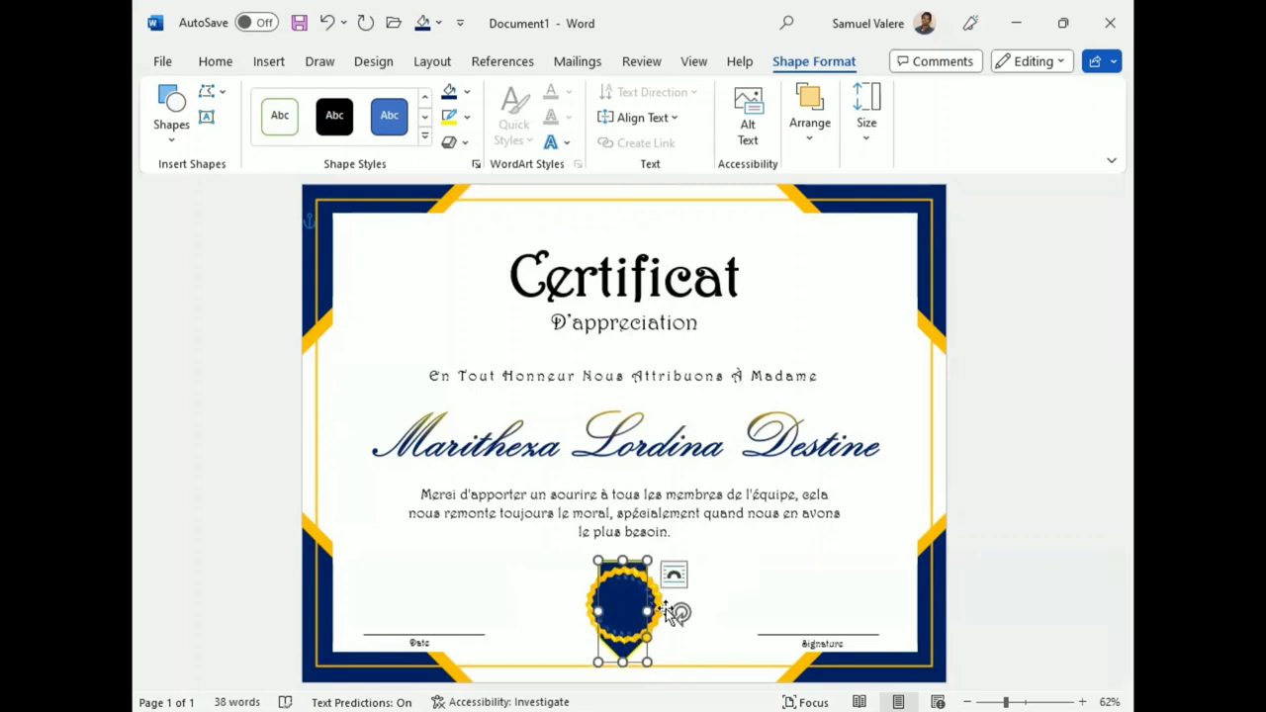
left_click_drag(667, 611, 667, 616)
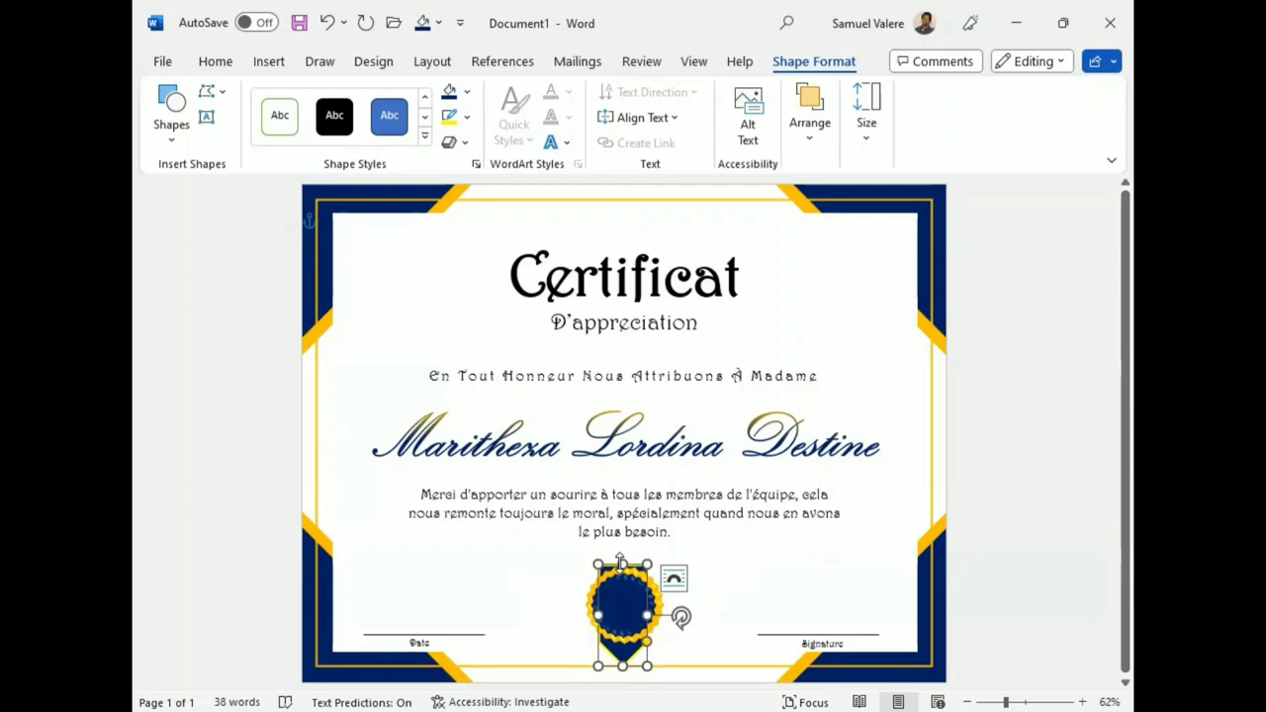
left_click_drag(620, 563, 620, 556)
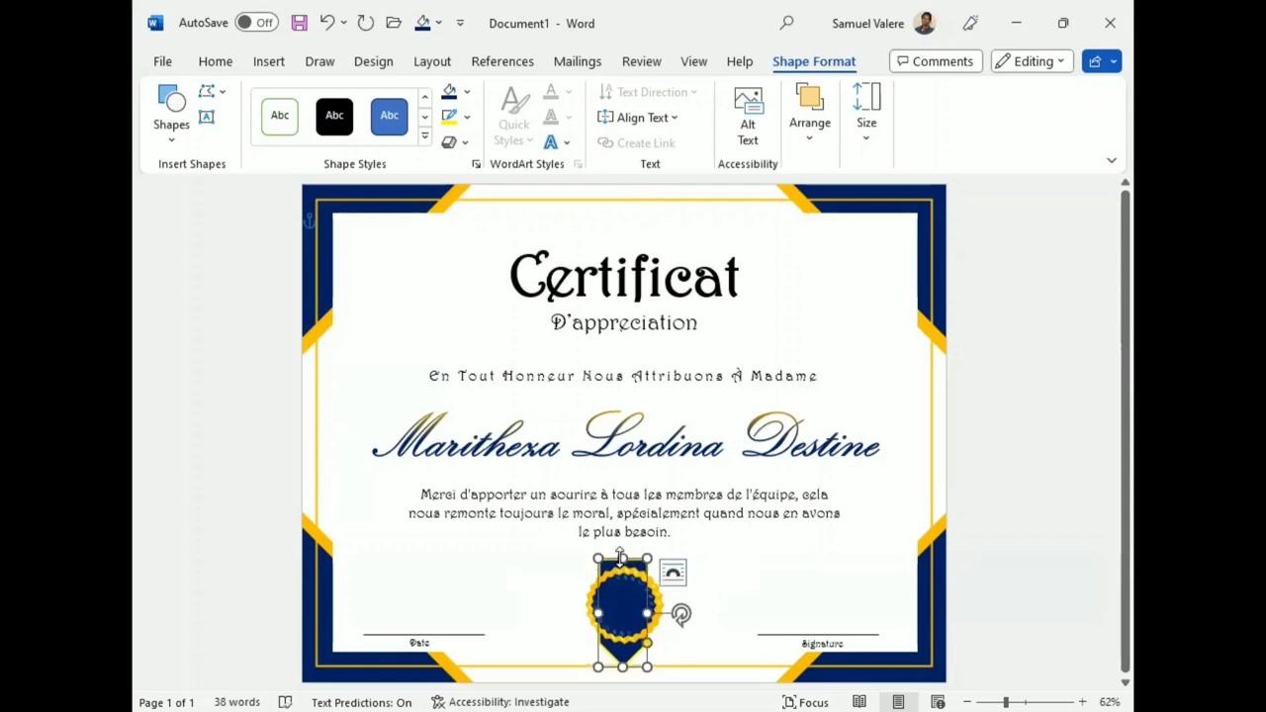
- Group the ribbon with the rosette seal and nudge the emblem up slightly
left_click(618, 597, "shift")
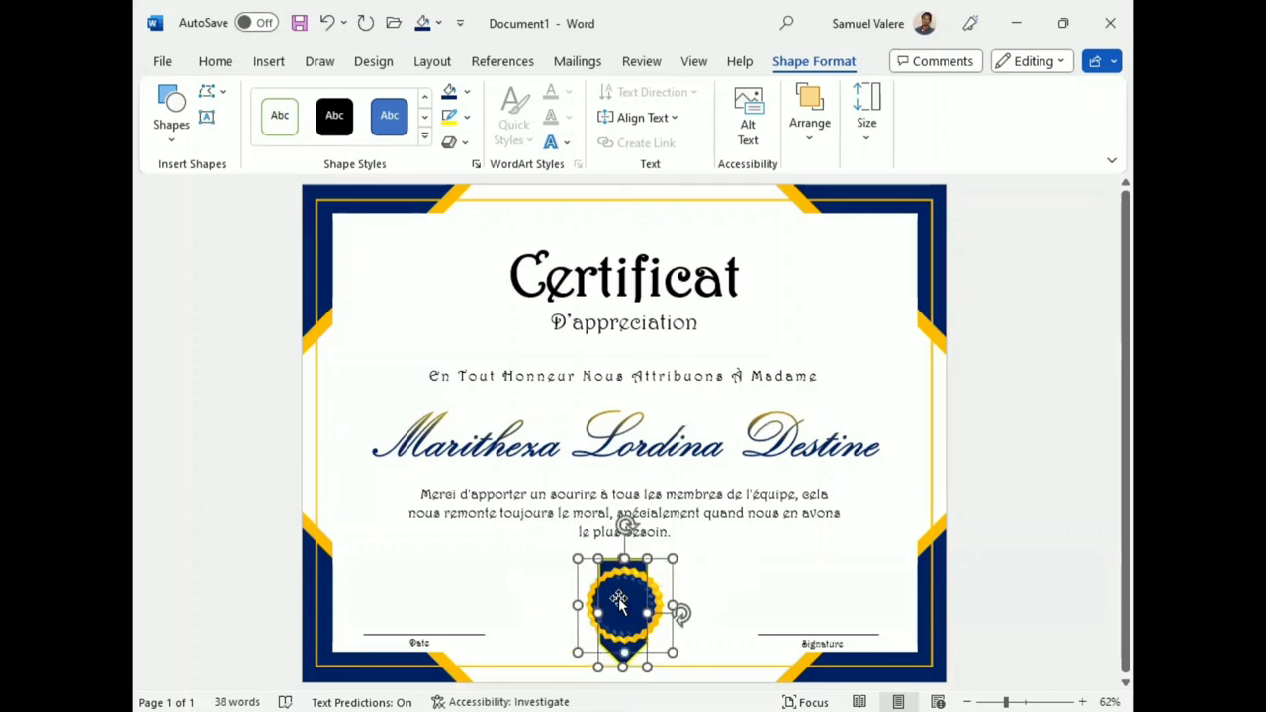
left_click(808, 140)
left_click(1096, 216)
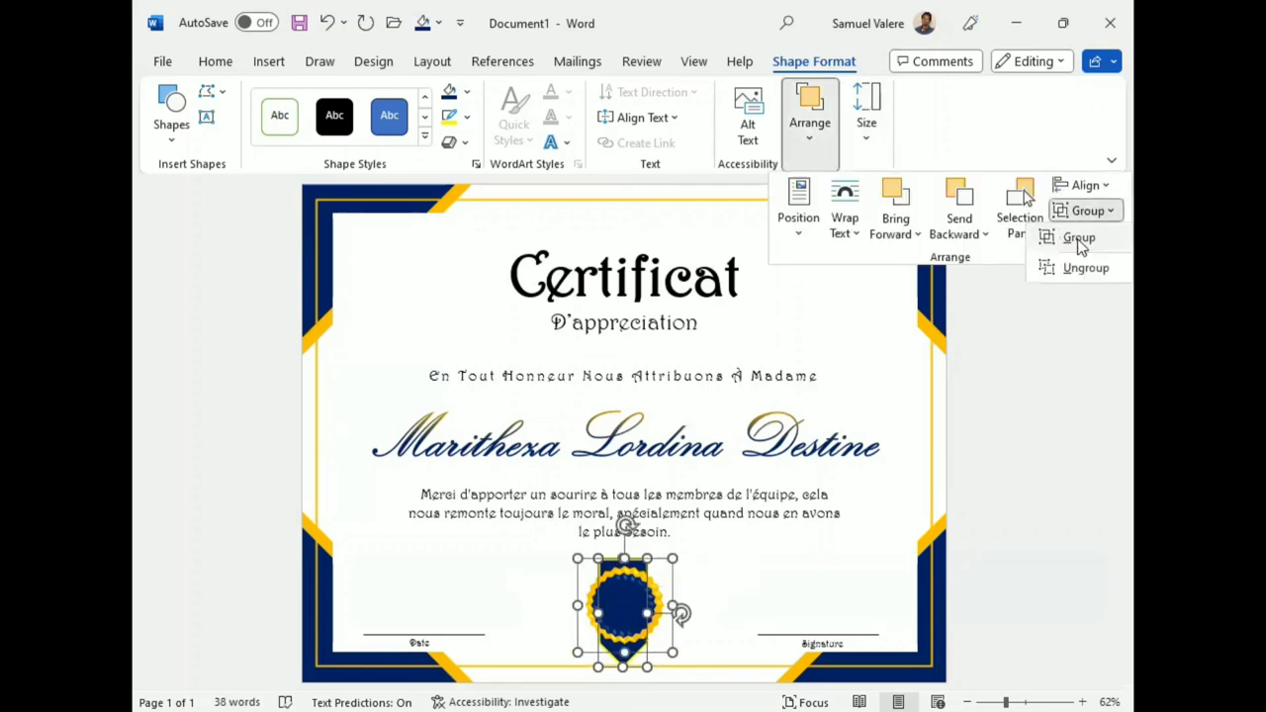
left_click(1078, 239)
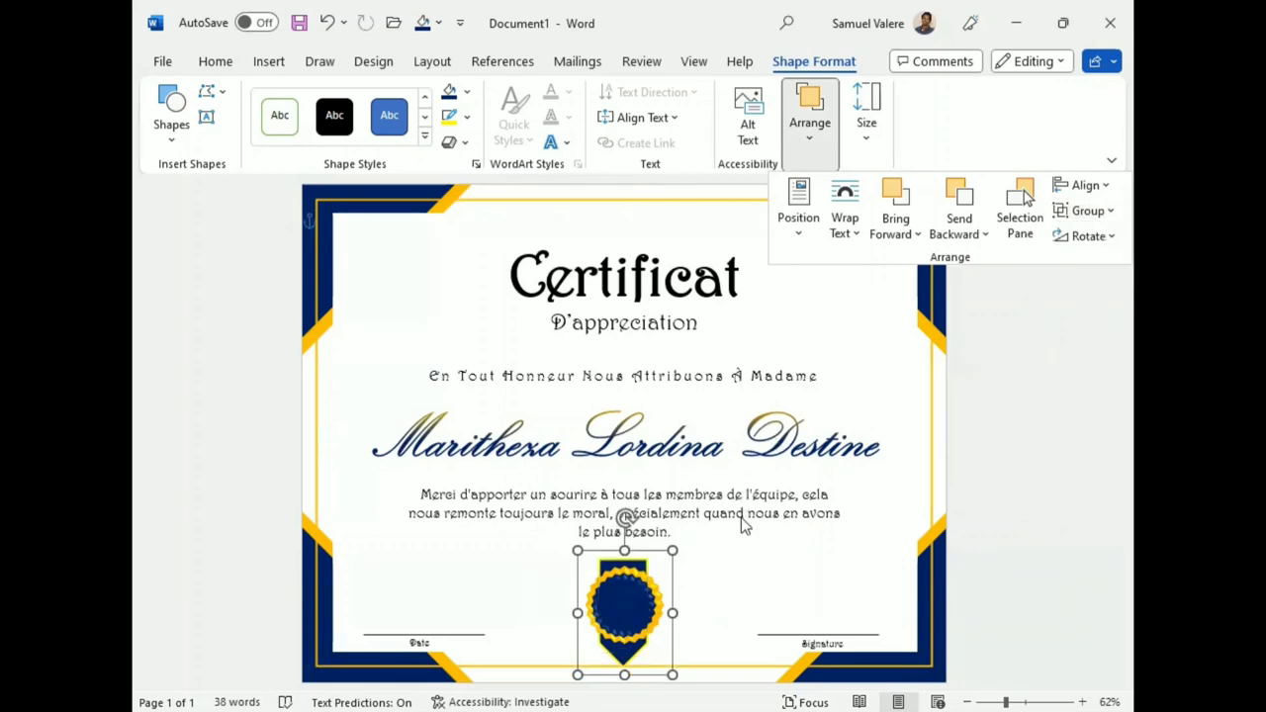
left_click(625, 608)
key("Up")
key("Up")
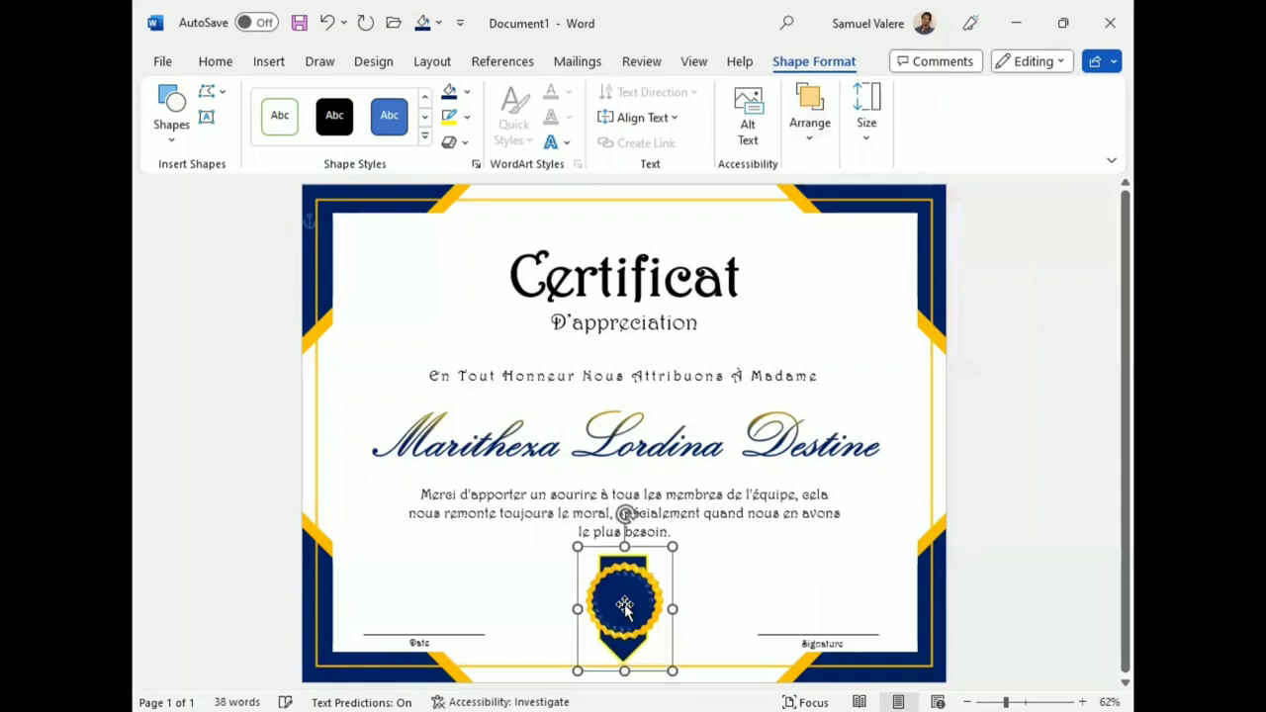
key("Up")
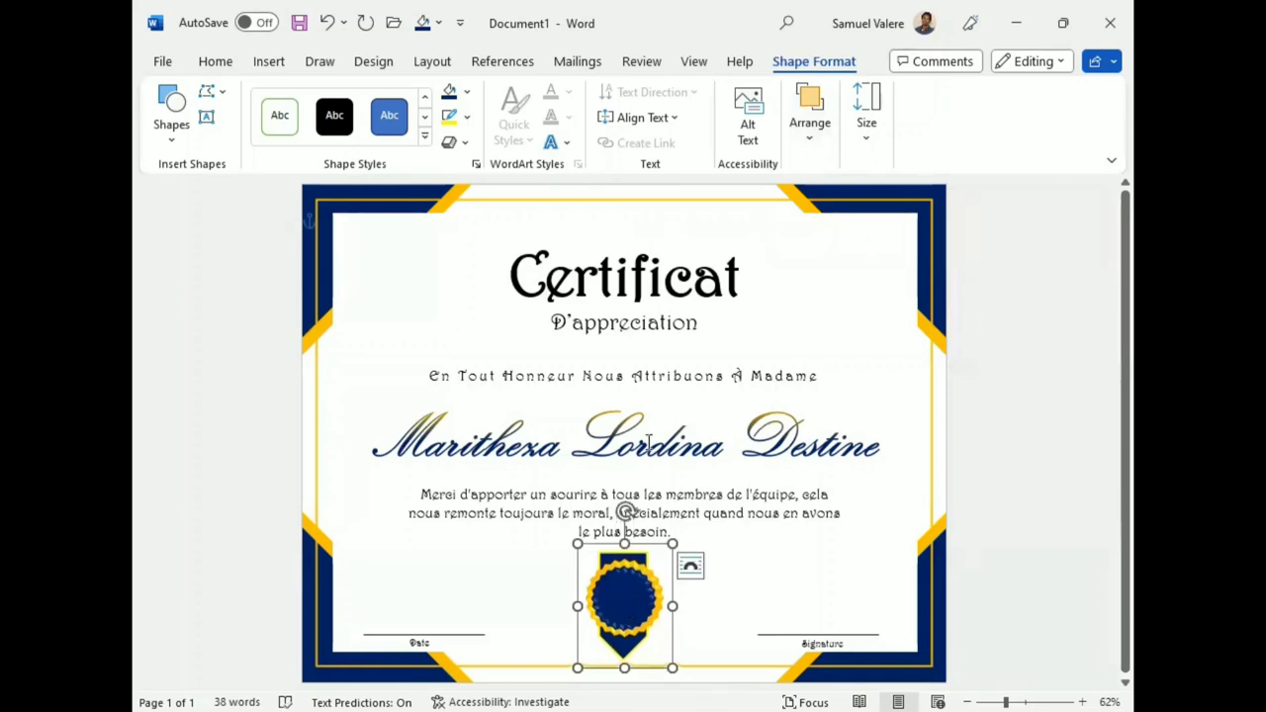
- Select the name, message, dedication, D'appreciation and Certificat text boxes and nudge them up
left_click(647, 442)
left_click(680, 495, "shift")
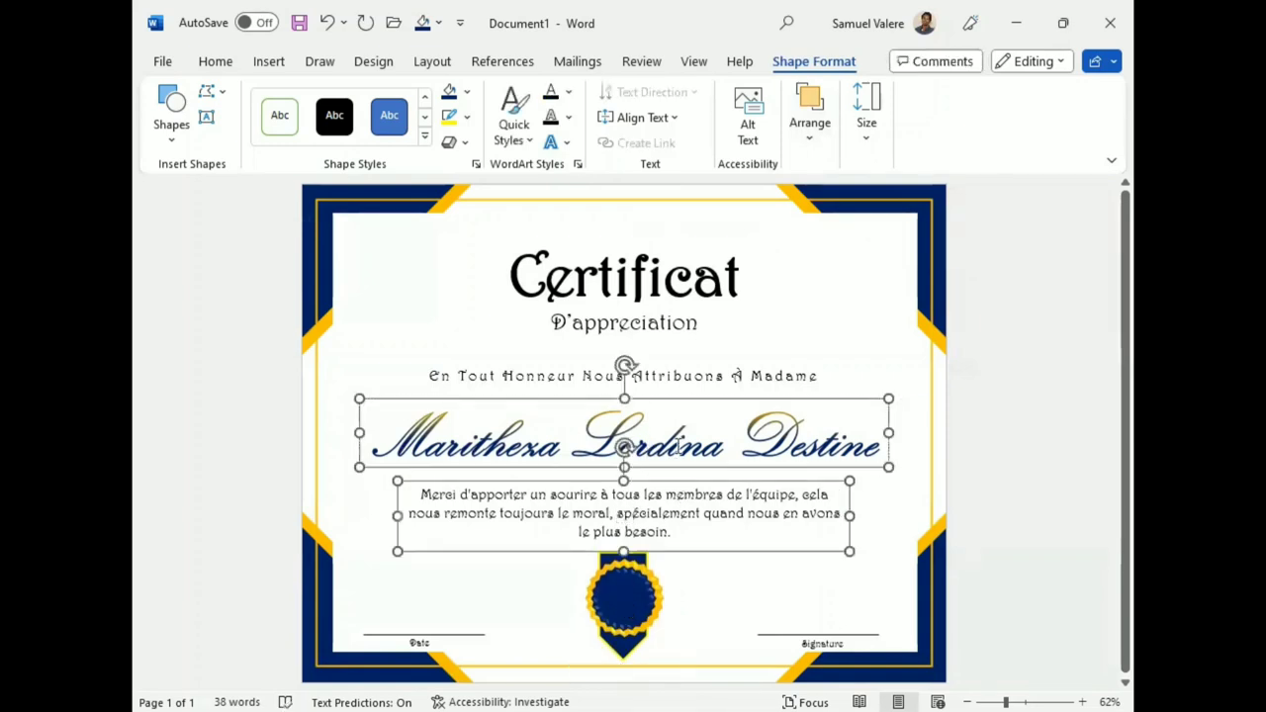
left_click(661, 374, "shift")
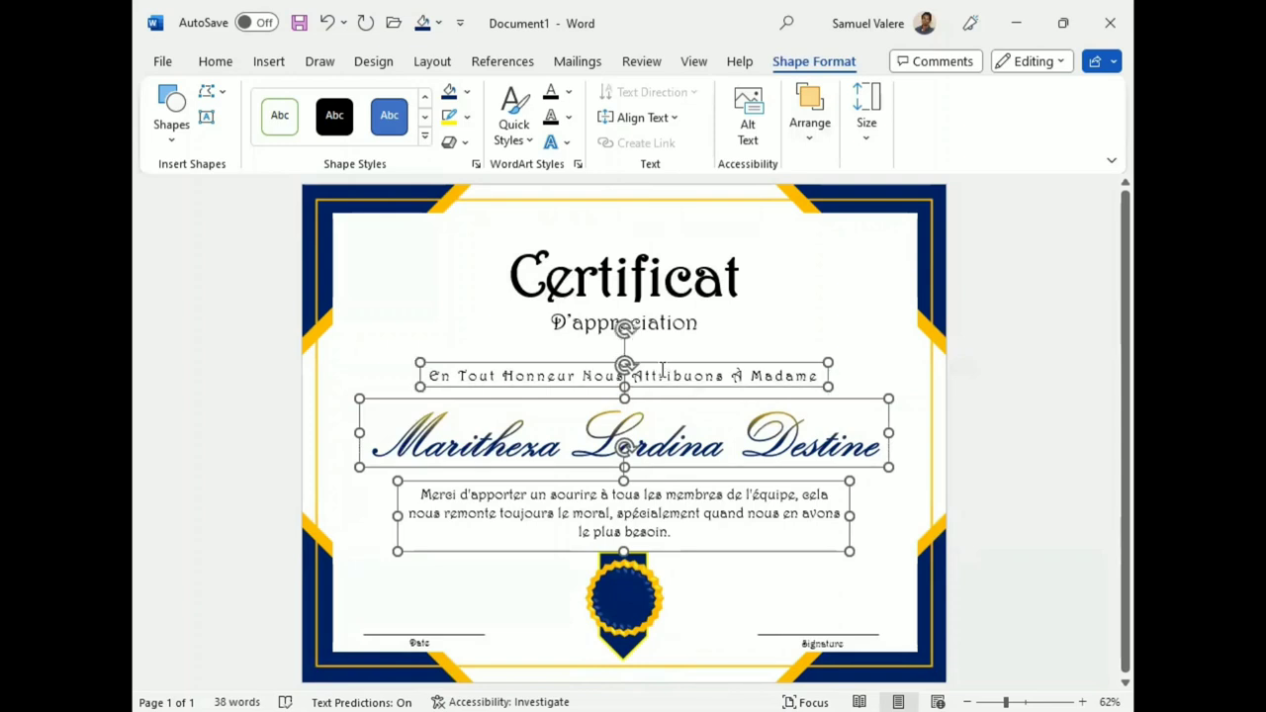
left_click(656, 317, "shift")
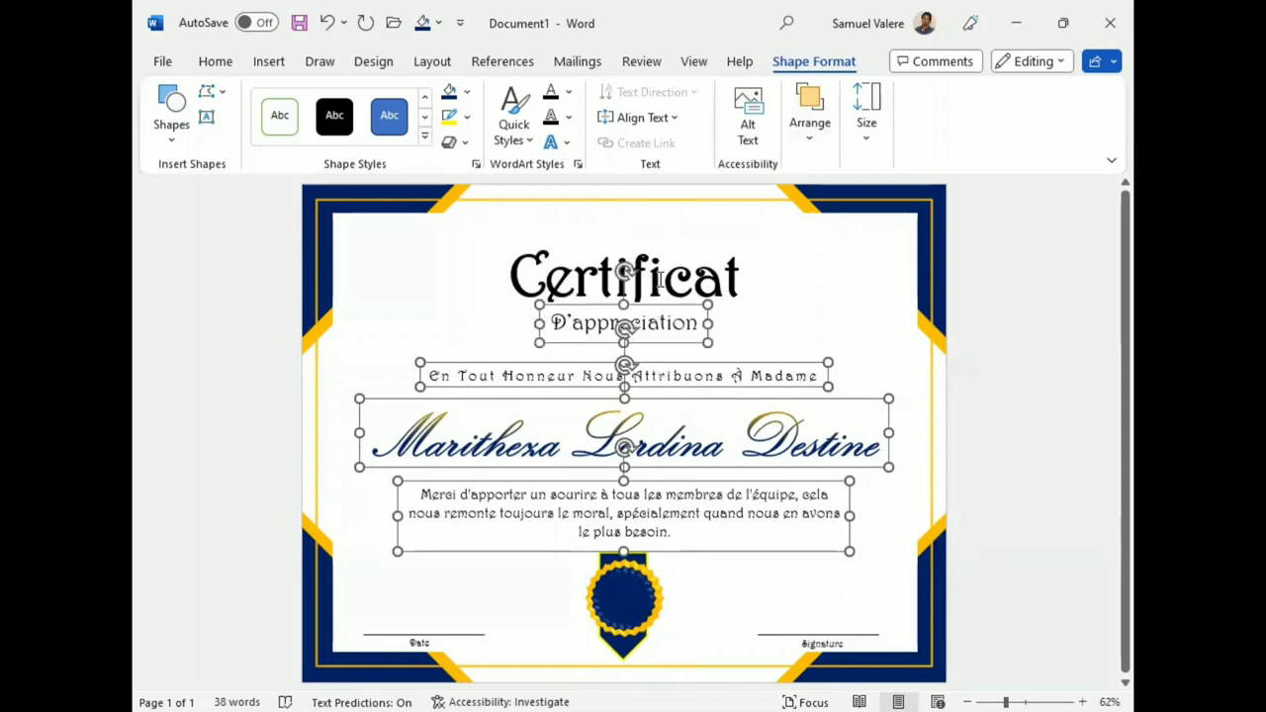
left_click(654, 278, "shift")
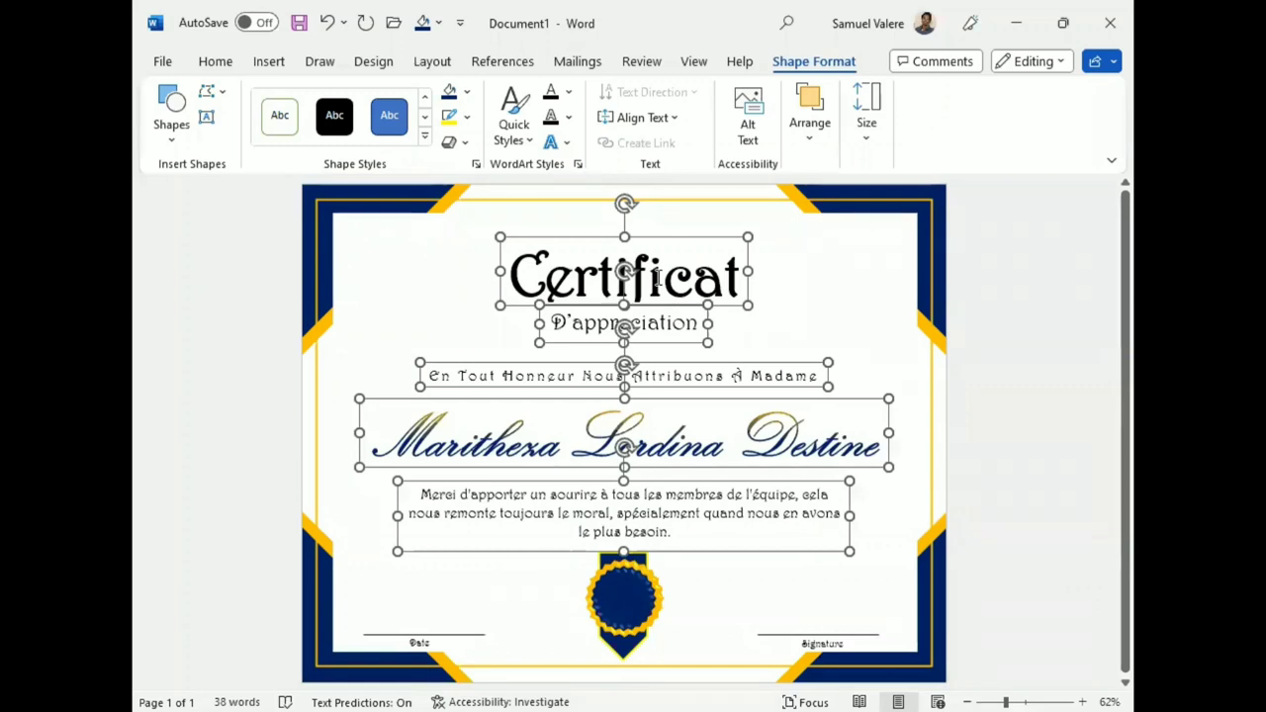
key("ctrl+Up")
key("ctrl+Up")
key("ctrl+Up")
key("ctrl+Up")
key("ctrl+Up")
key("ctrl+Up")
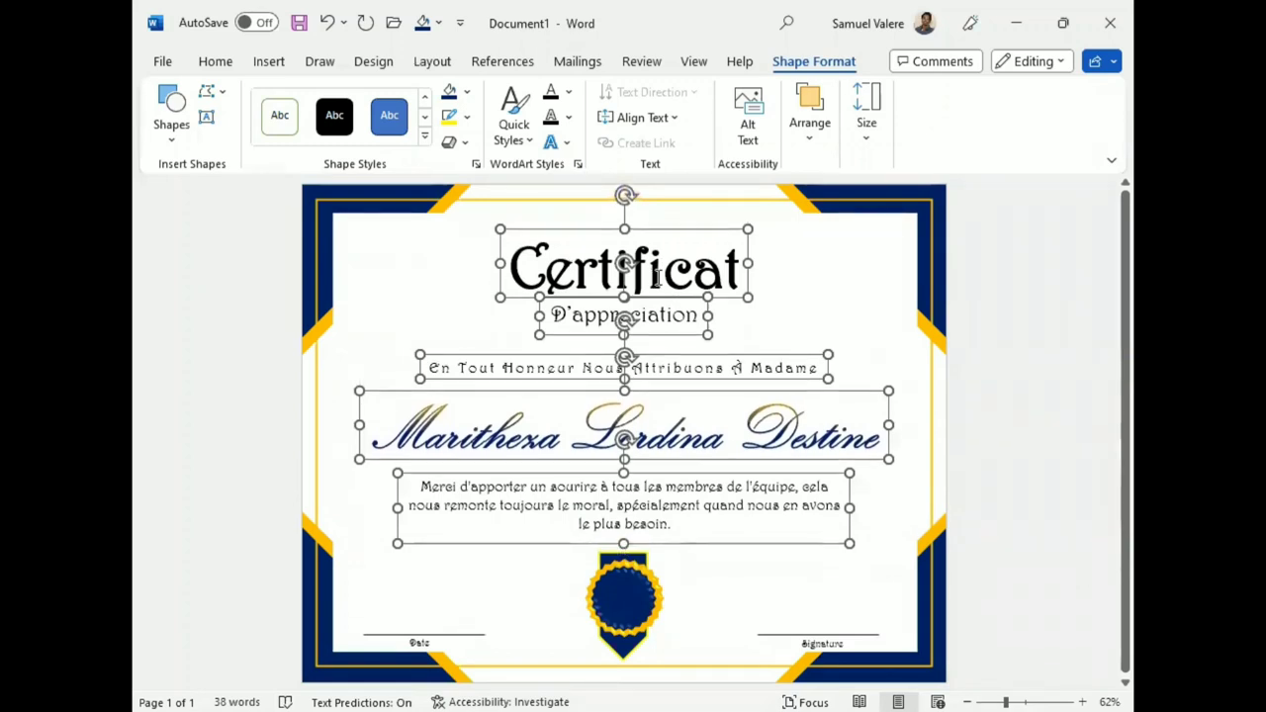
key("ctrl+Up")
key("ctrl+Up")
key("ctrl+Up")
key("ctrl+Up")
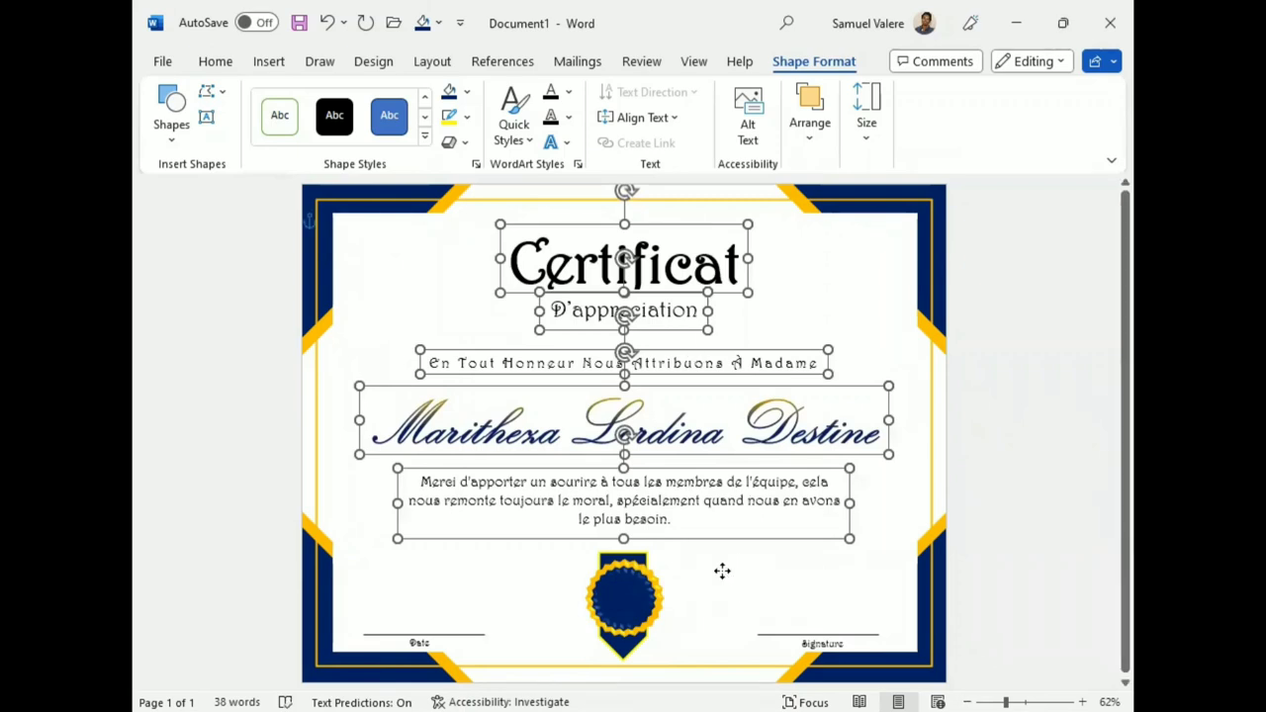
left_click(724, 570)
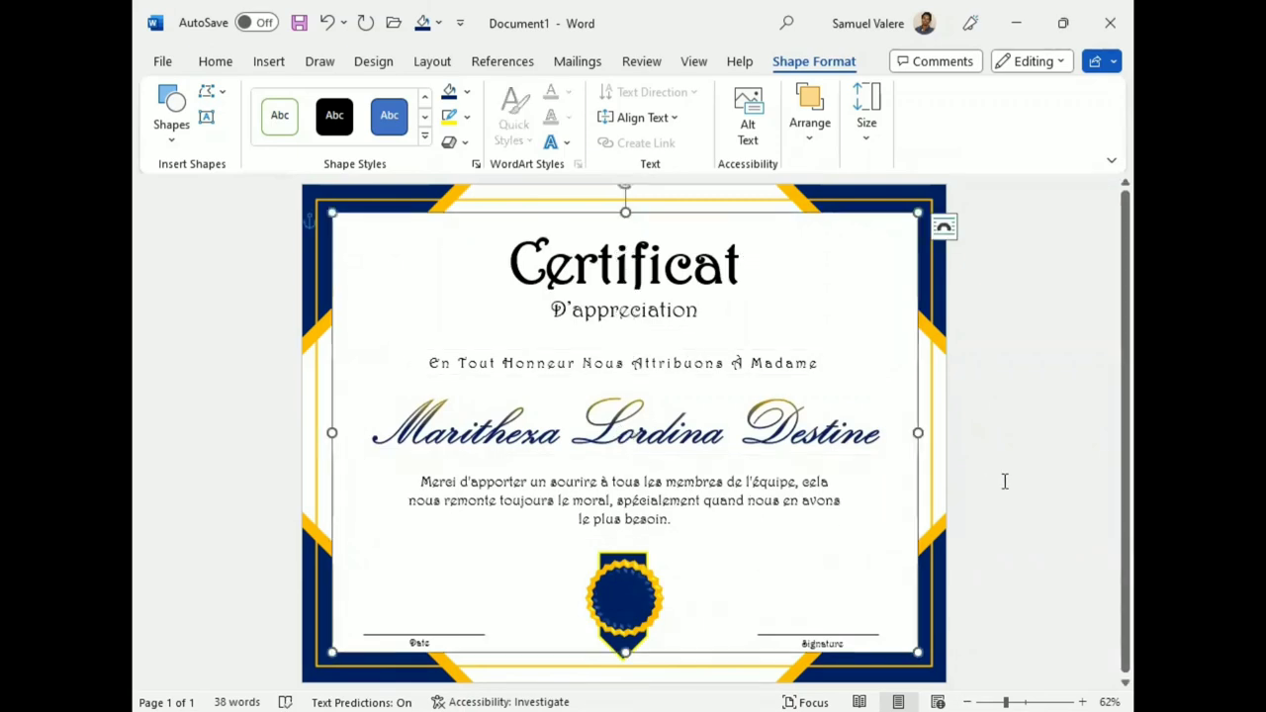